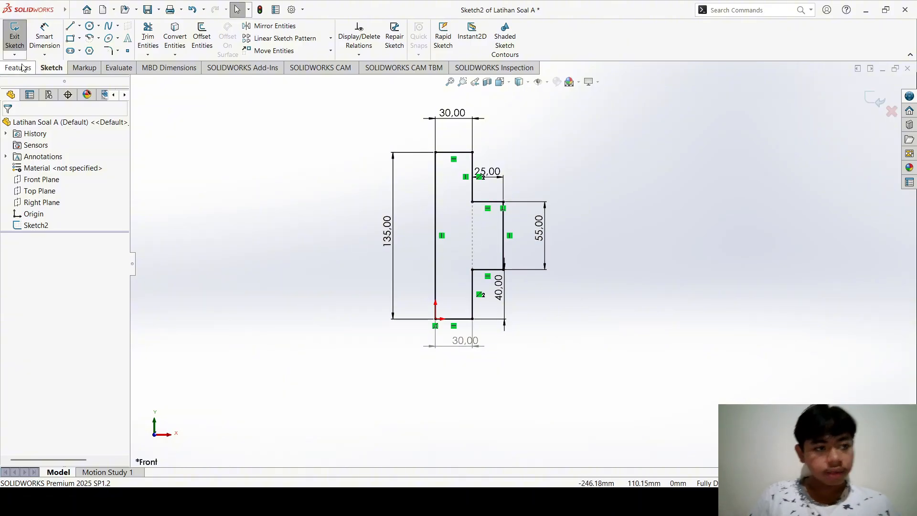
- Sketch a corner rectangle about 51 mm wide and 135 mm high beside the existing profile, level with its upper and lower edges
scroll(448, 319, up, 2)
scroll(464, 306, down, 8)
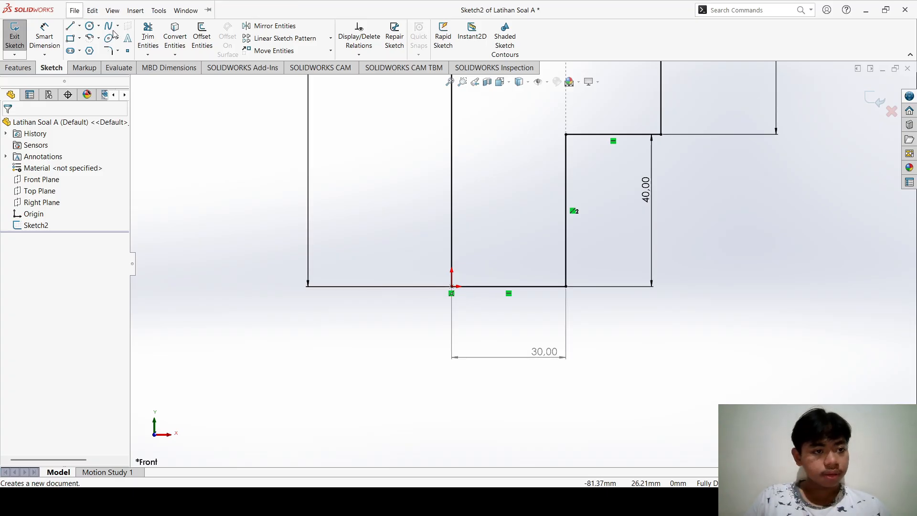
click(72, 40)
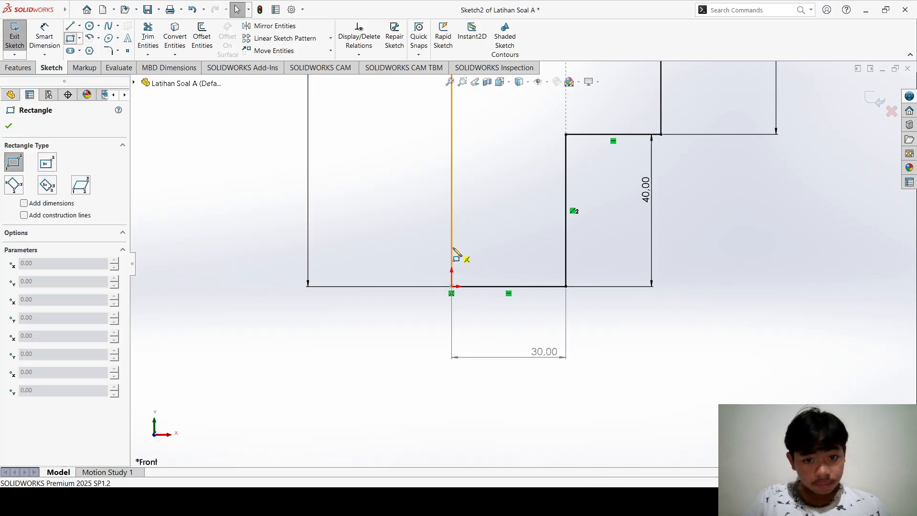
scroll(523, 263, up, 4)
scroll(537, 182, up, 5)
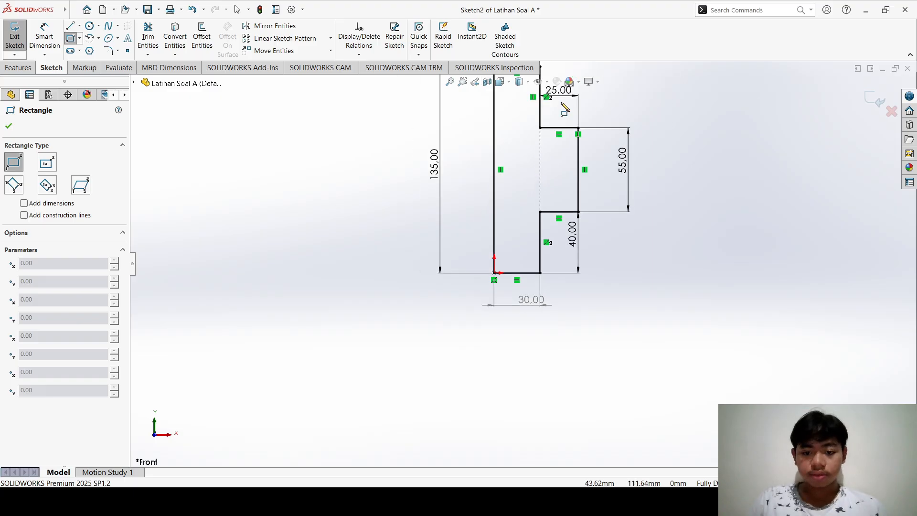
scroll(683, 217, down, 3)
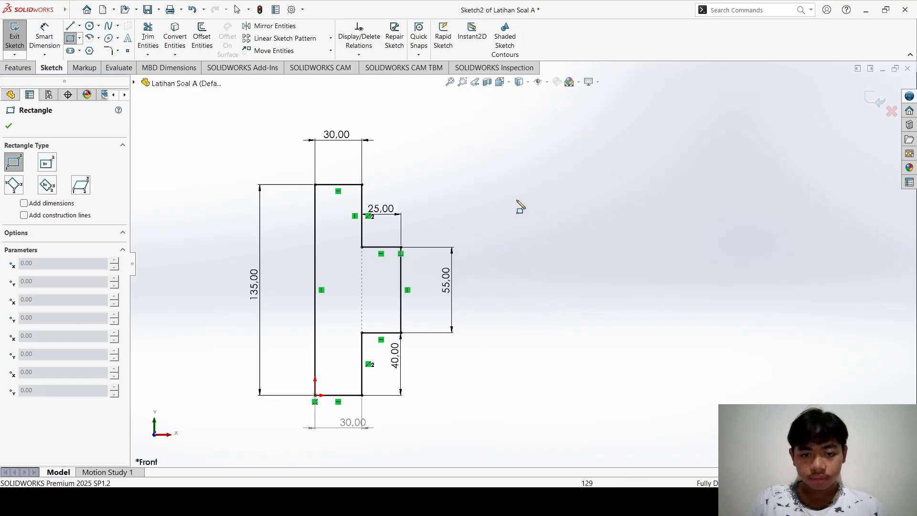
click(521, 185)
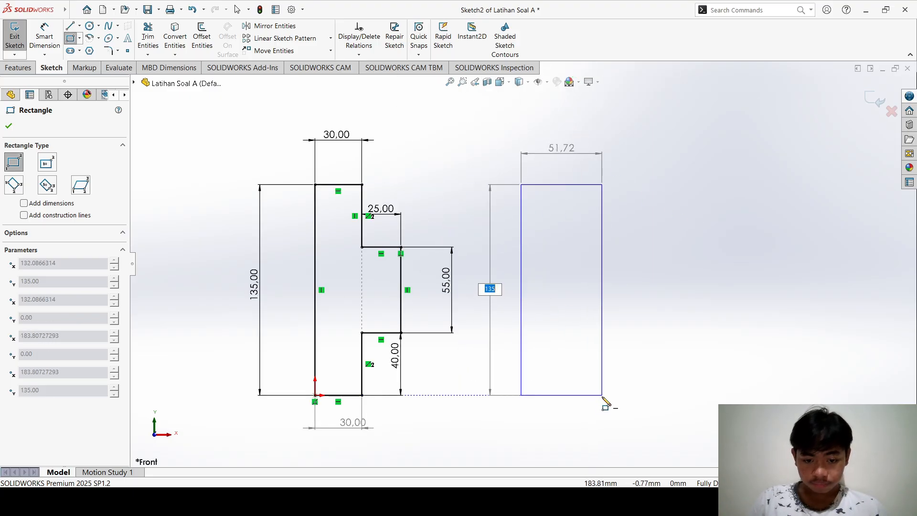
click(601, 396)
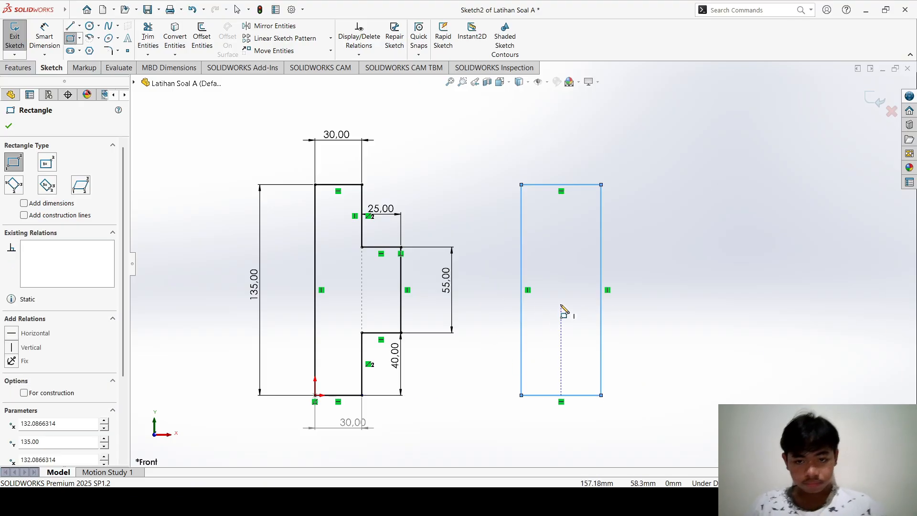
key(Escape)
- Set the length of the new rectangle's upper edge to 30 mm
click(592, 184)
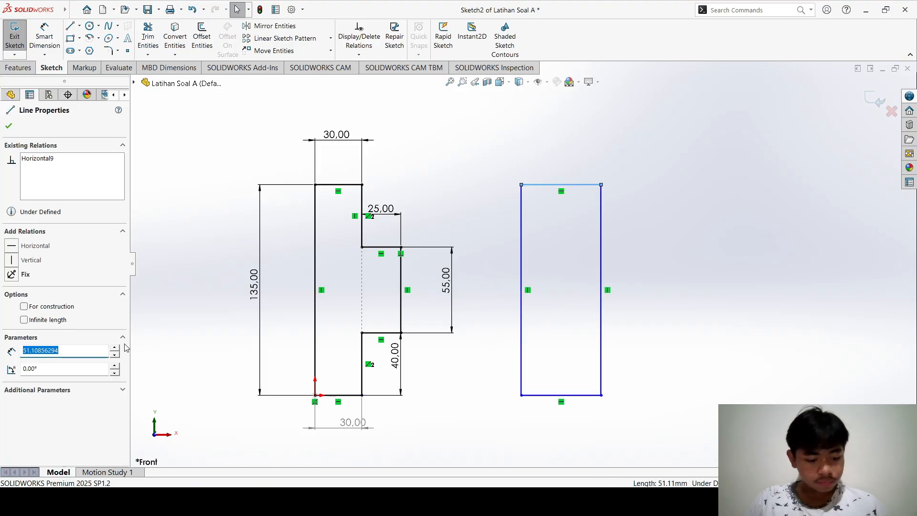
text(30)
key(Return)
click(749, 255)
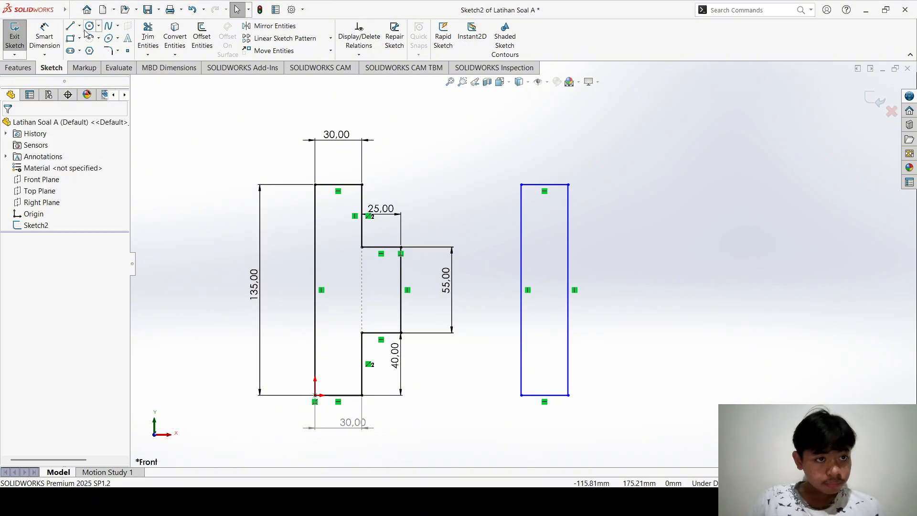
- Sketch a second rectangle about 58 mm by 53 mm projecting outward from the tall rectangle's right edge, around mid-height
click(71, 38)
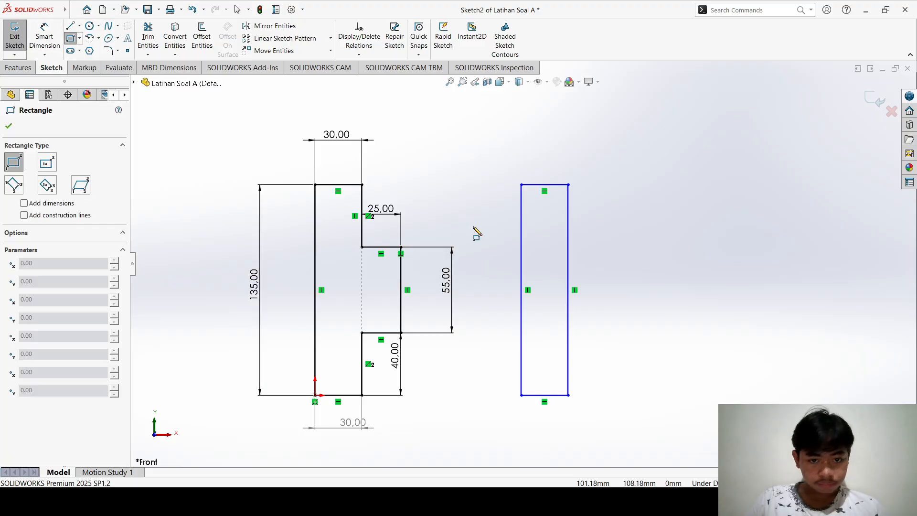
click(568, 247)
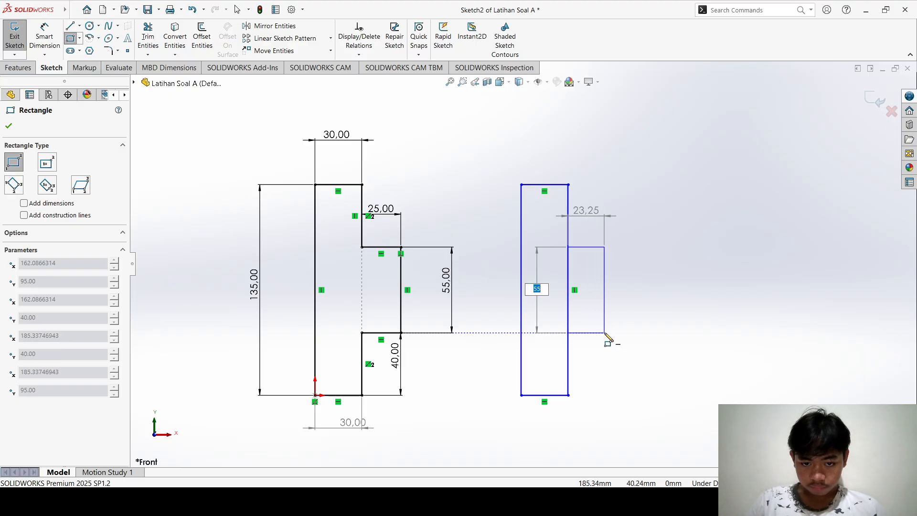
click(659, 329)
key(Escape)
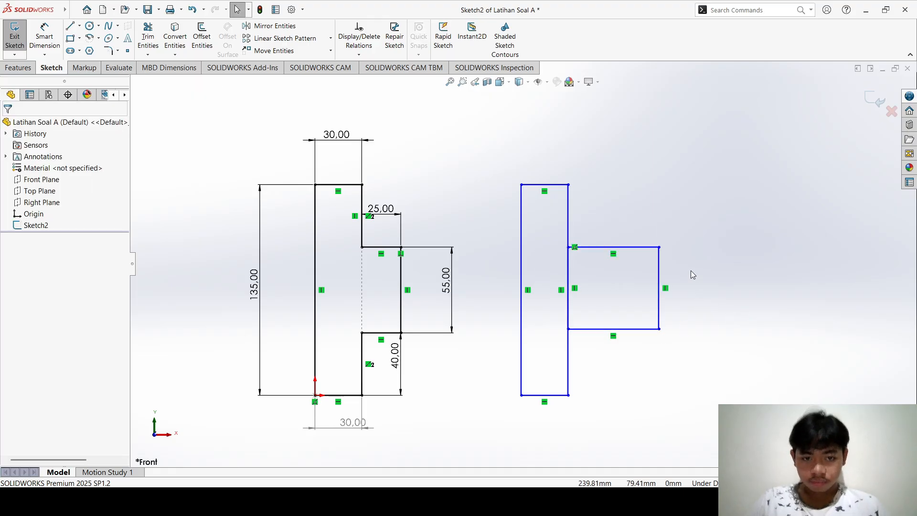
- Set the length of the projecting rectangle's outer vertical edge to 55 mm
click(660, 284)
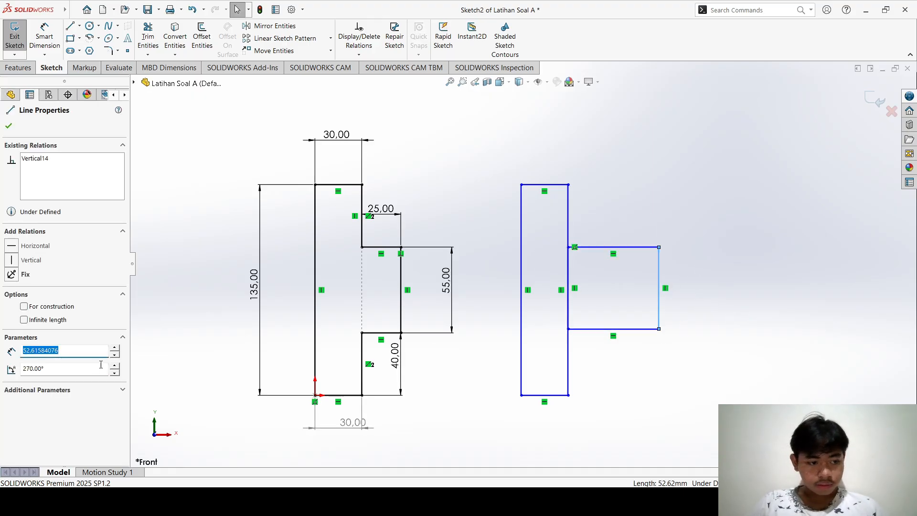
text(5)
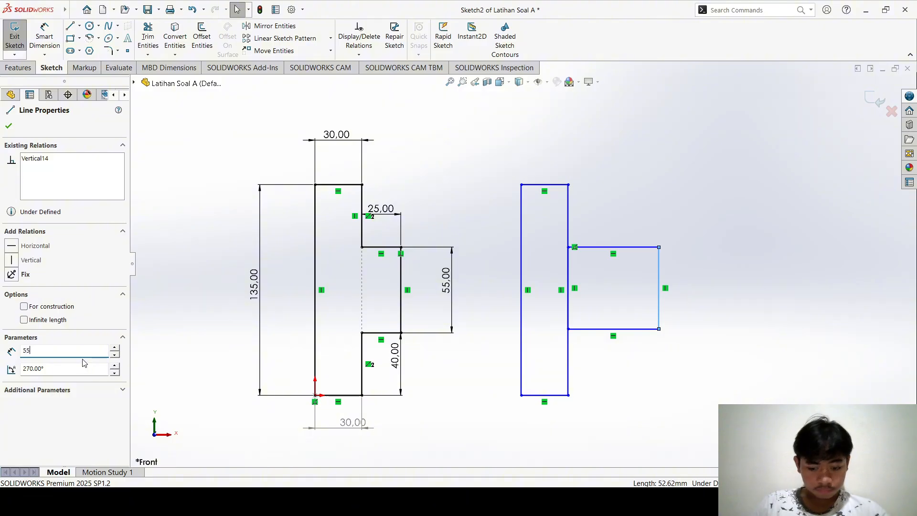
text(5)
key(Return)
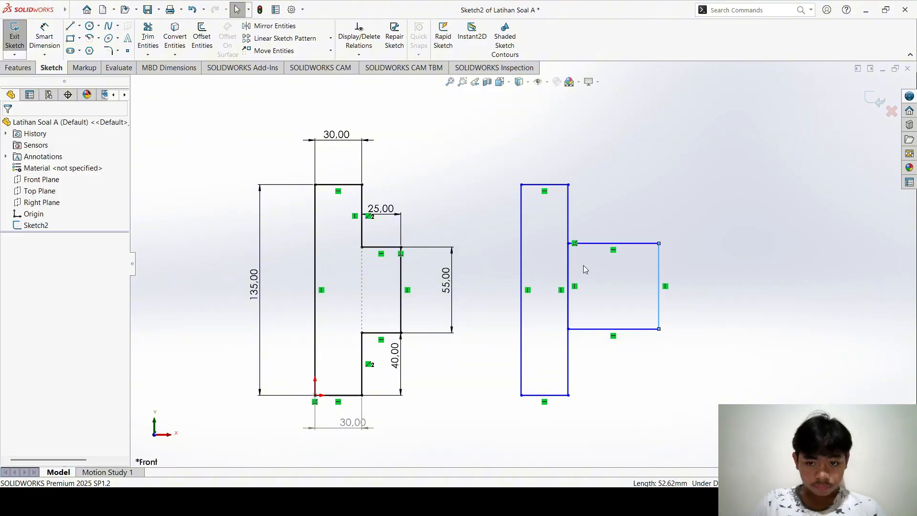
click(616, 244)
click(739, 199)
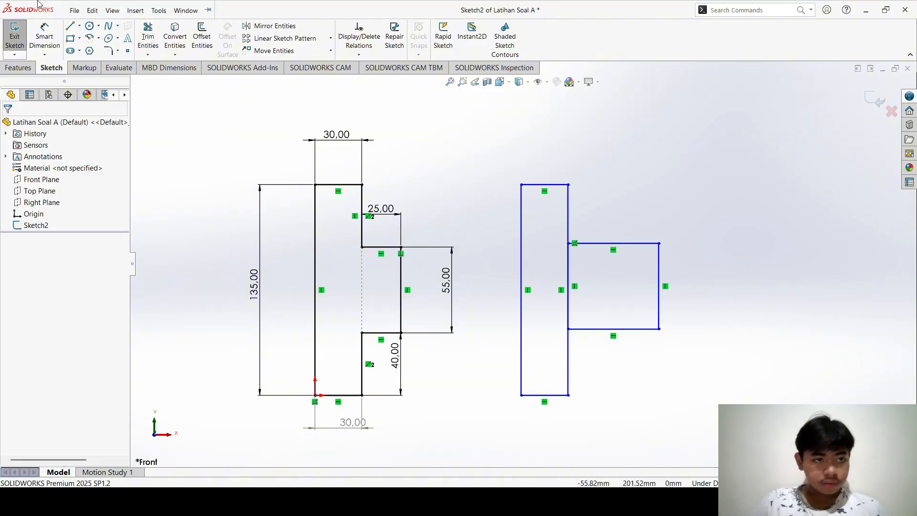
- Dimension the tall rectangle's left edge and upper edge with Smart Dimension
click(45, 36)
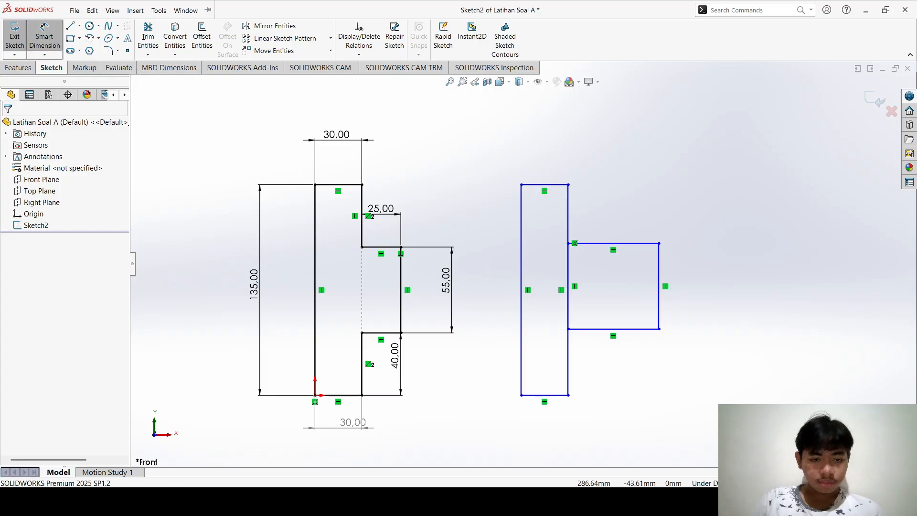
click(521, 308)
click(493, 297)
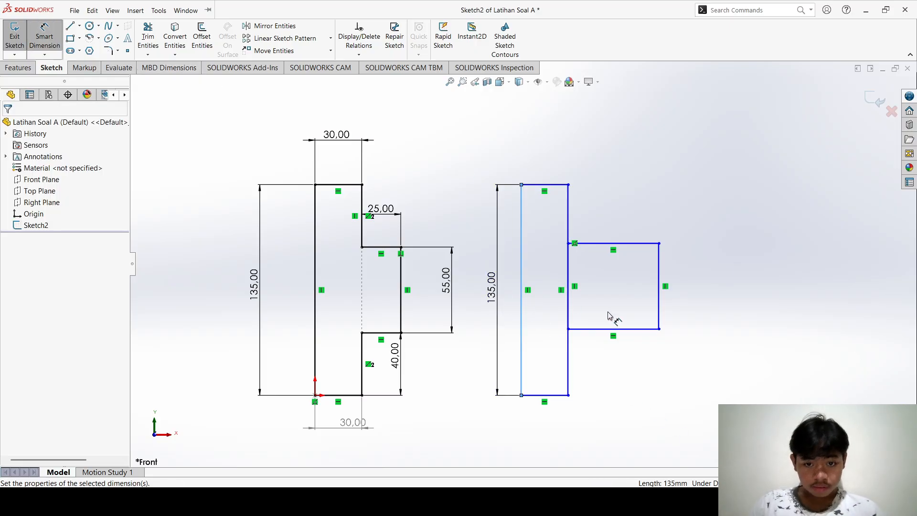
key(Escape)
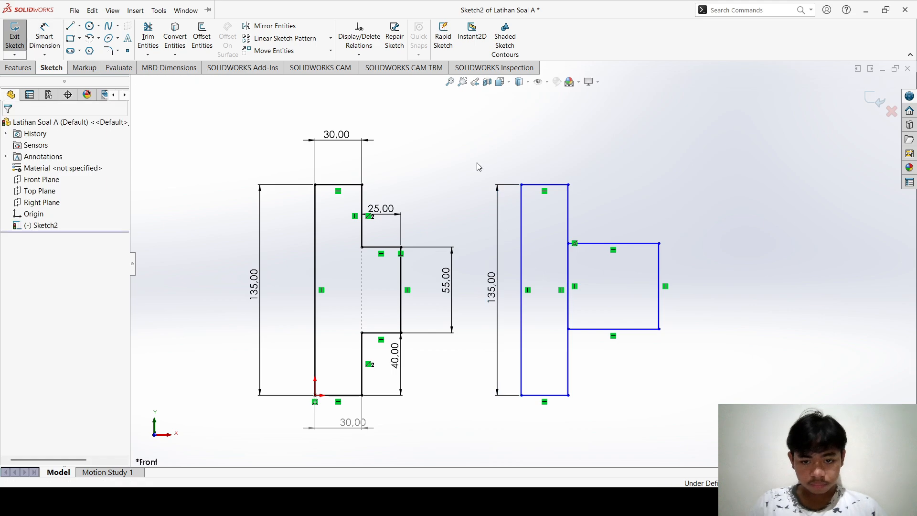
click(47, 42)
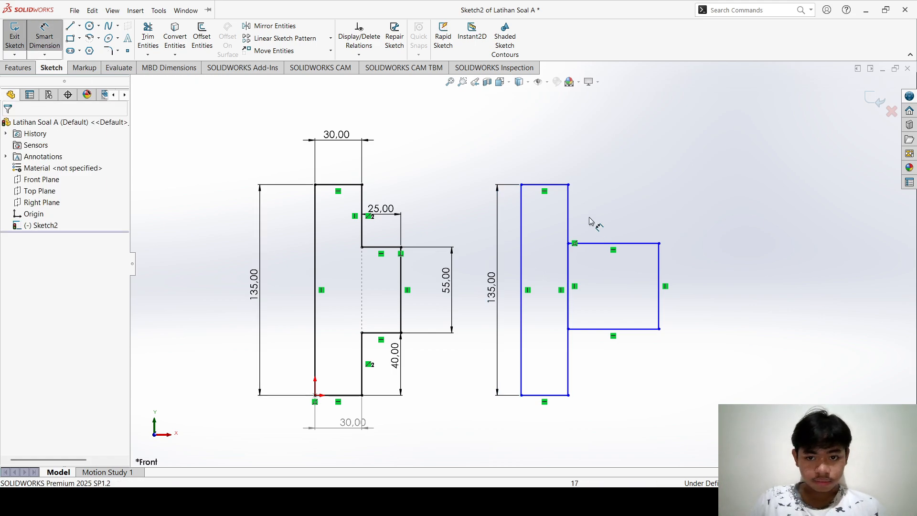
click(544, 184)
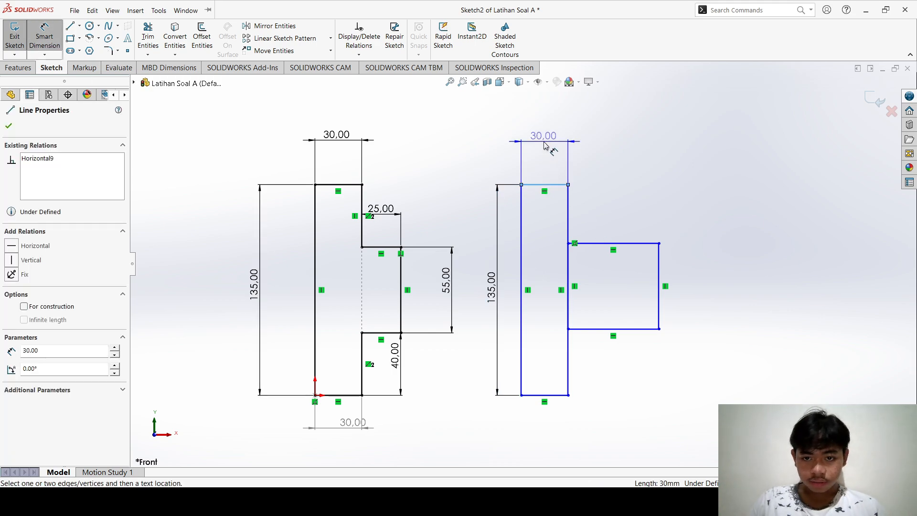
click(588, 164)
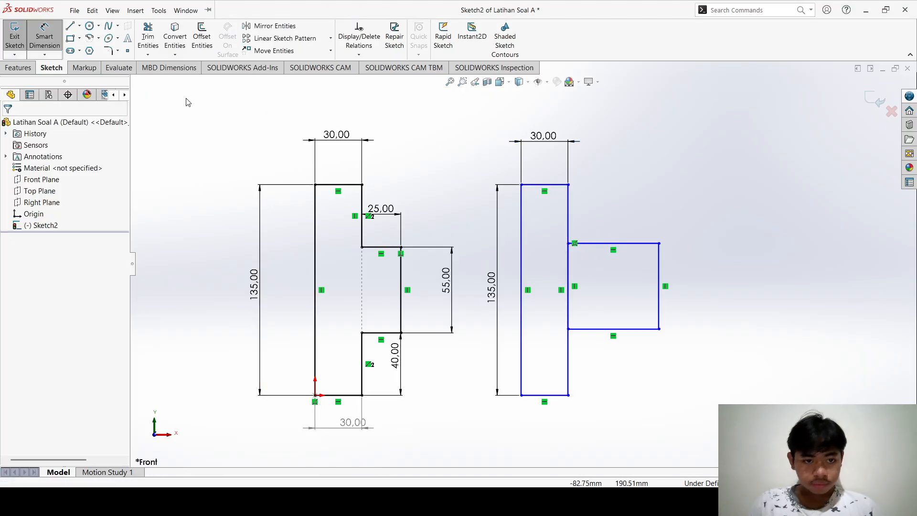
key(Escape)
- Trim away the shared vertical line between the tall rectangle and the projecting rectangle
click(148, 38)
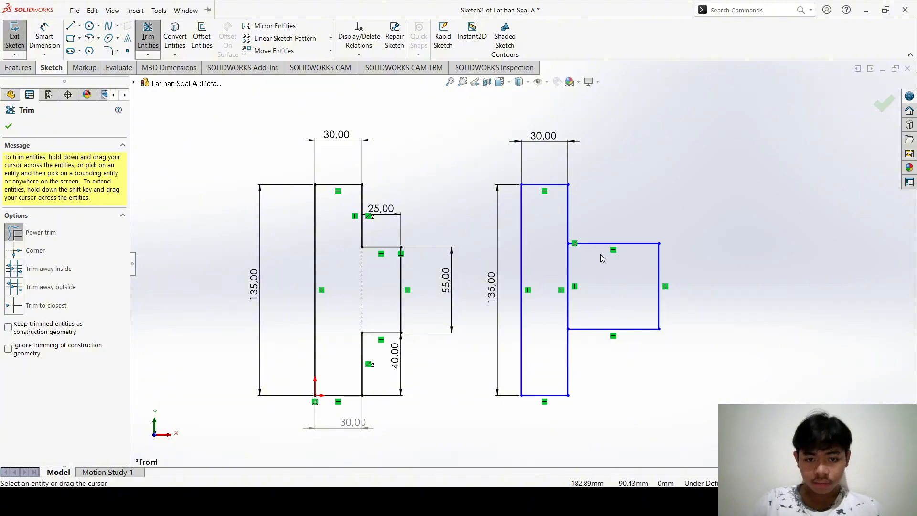
drag(571, 277, 589, 280)
key(Escape)
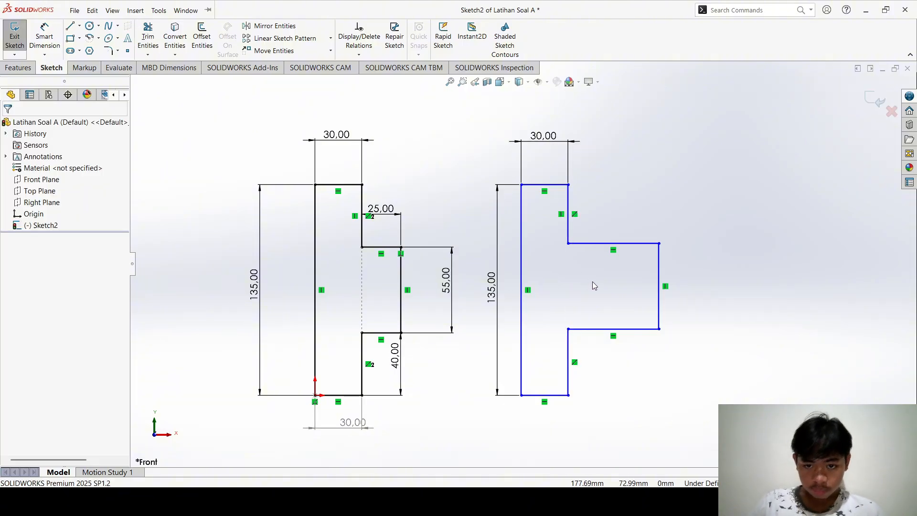
- Dimension the upper horizontal edge of the new profile's projection to 25 mm
click(45, 37)
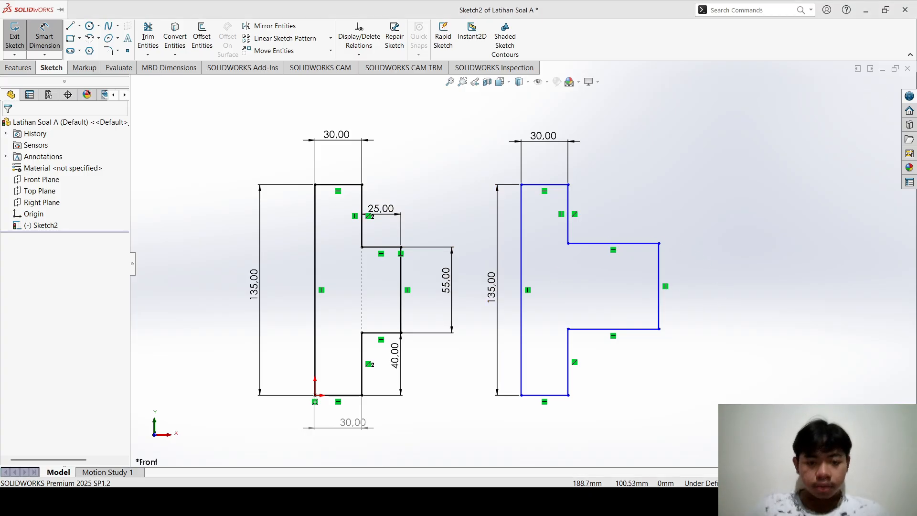
click(619, 244)
click(570, 215)
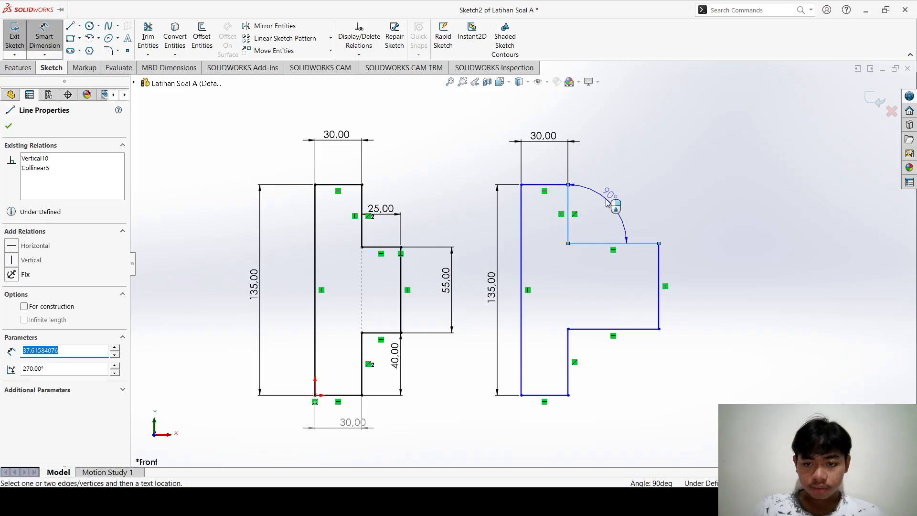
key(Escape)
click(604, 243)
click(606, 201)
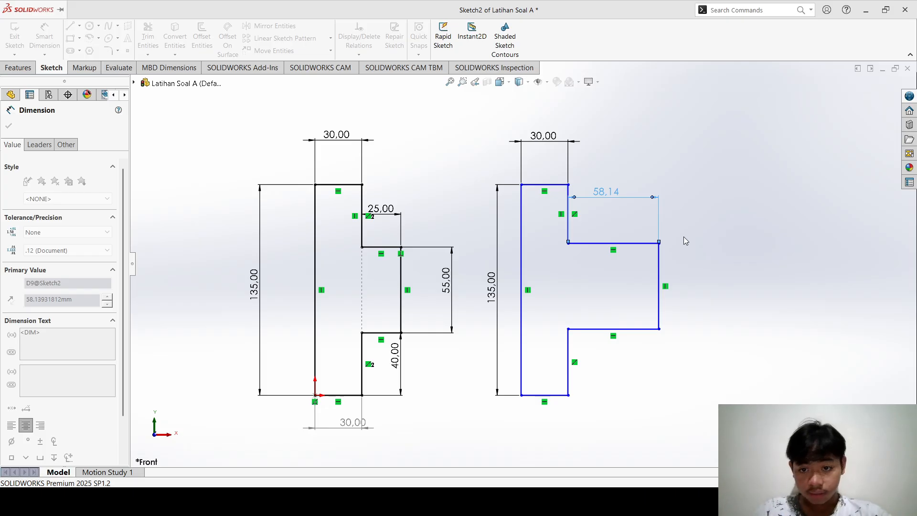
text(25)
key(Return)
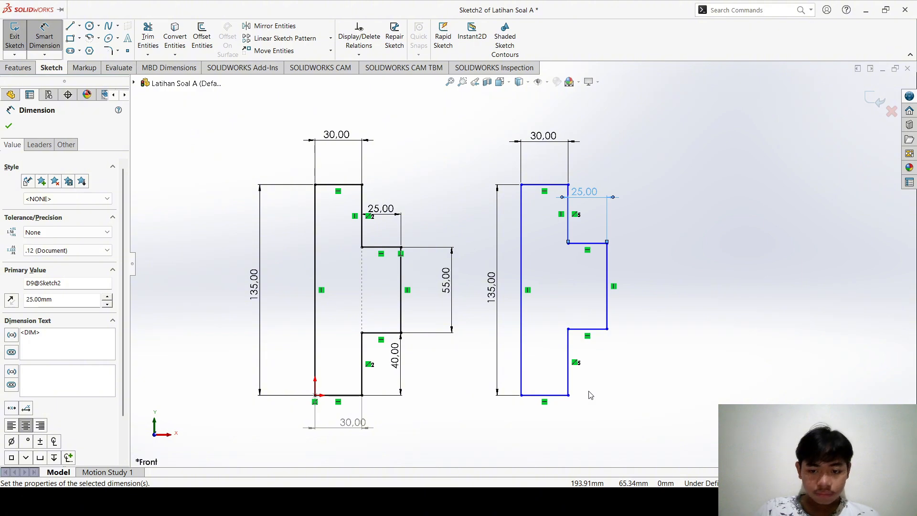
key(Escape)
- Dimension the vertical edge below the new profile's projection to 40 mm
click(569, 375)
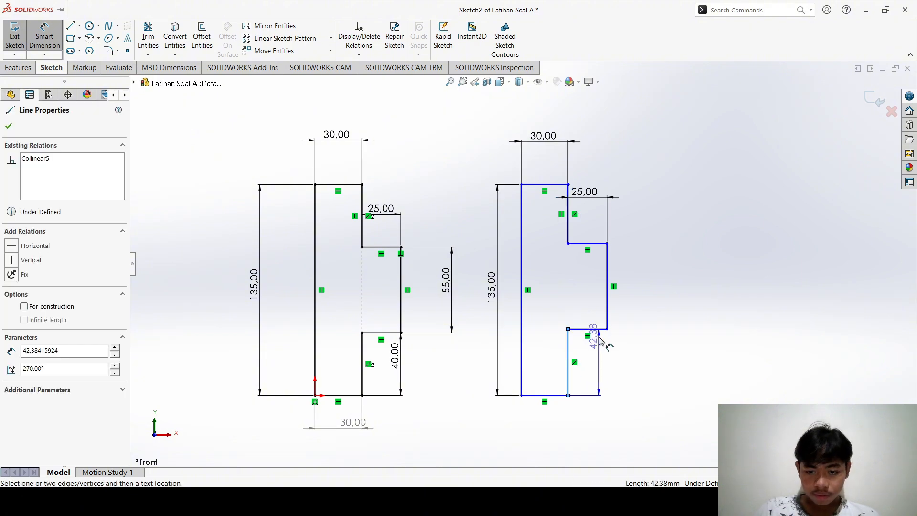
click(603, 346)
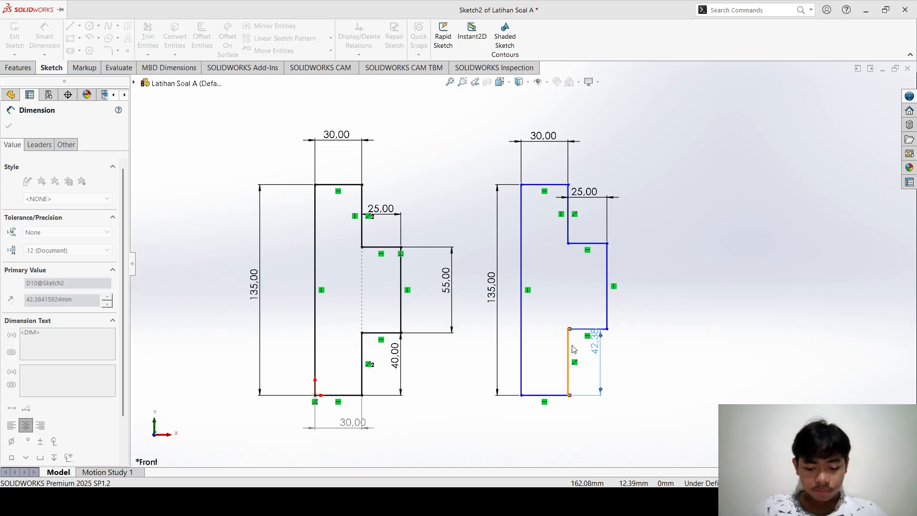
text(40)
key(Return)
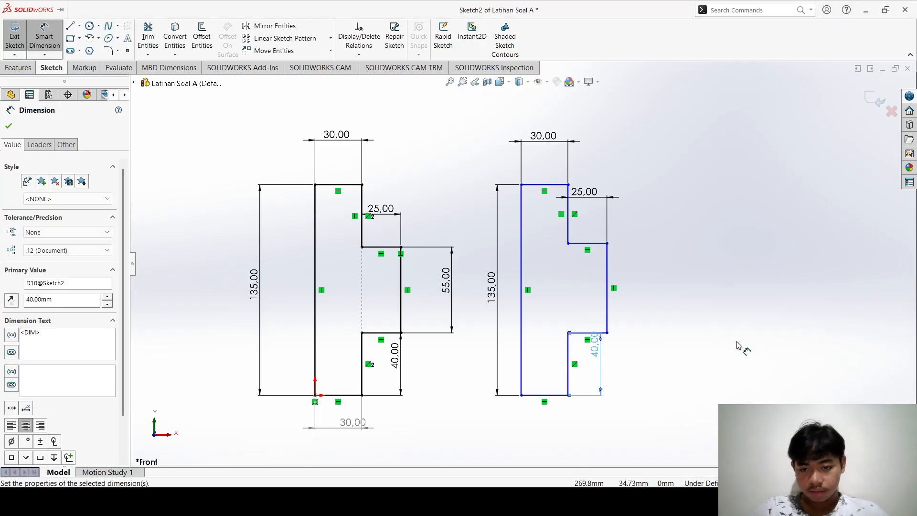
key(Escape)
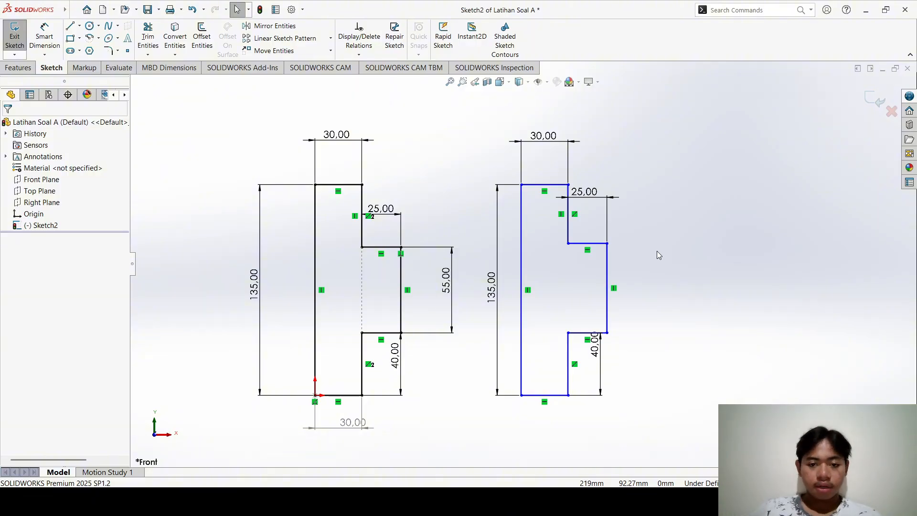
- Delete the whole second stepped profile together with its selected dimensions, leaving out the original profile
drag(486, 114, 656, 419)
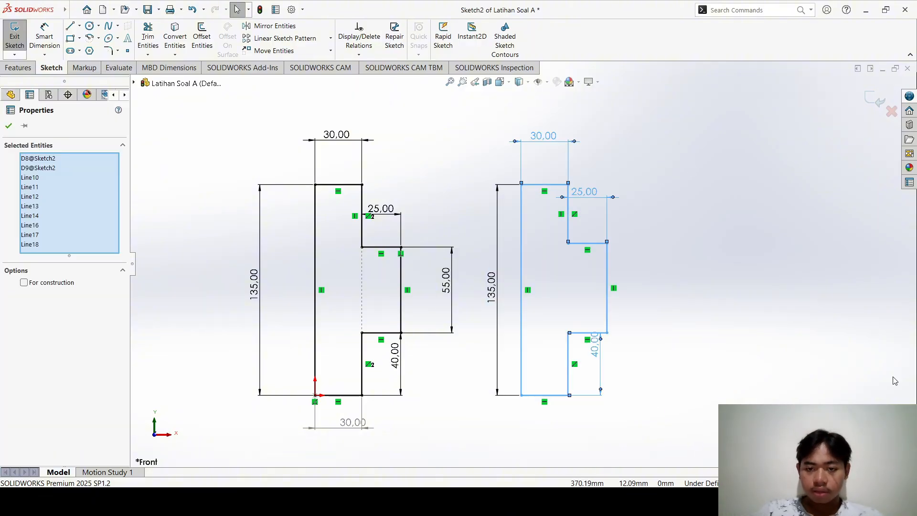
key(Delete)
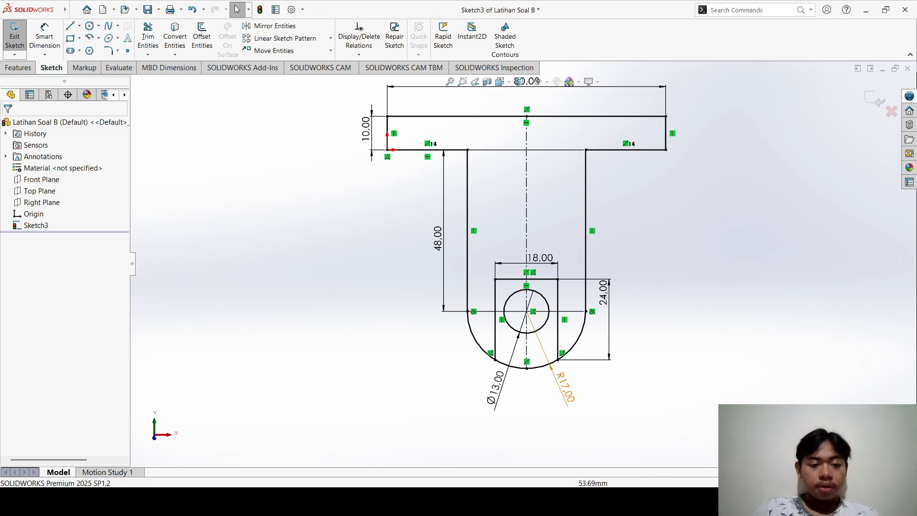
scroll(374, 307, up, 4)
scroll(696, 242, up, 3)
scroll(725, 237, down, 5)
scroll(723, 234, up, 4)
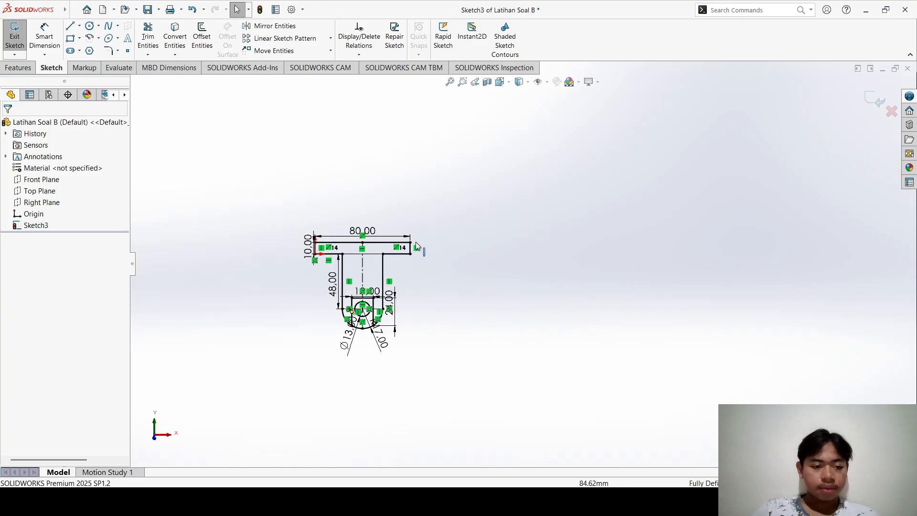
scroll(415, 241, down, 4)
scroll(878, 358, up, 4)
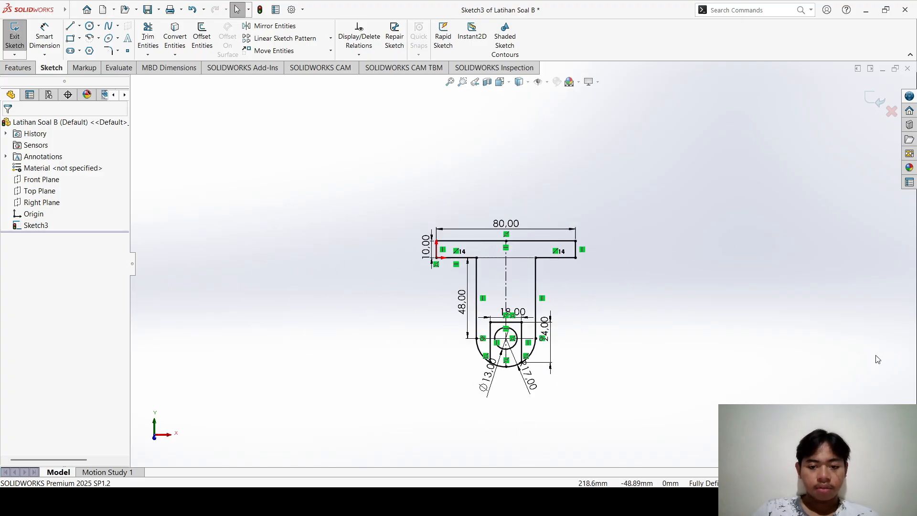
- Sketch a corner rectangle about 79 mm wide and 10 mm high beside the original profile, with its upper edge aligned to the original's
scroll(878, 359, down, 4)
scroll(230, 162, up, 4)
scroll(231, 162, down, 2)
scroll(580, 234, down, 1)
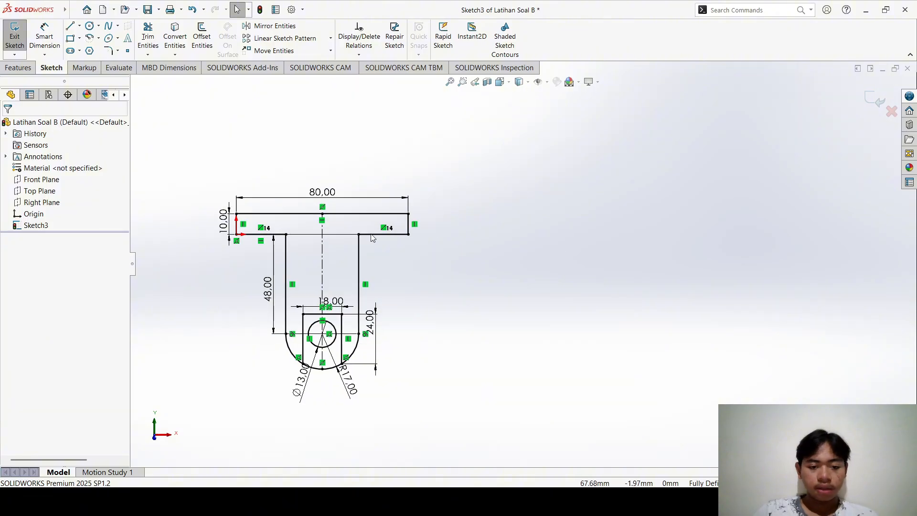
click(70, 38)
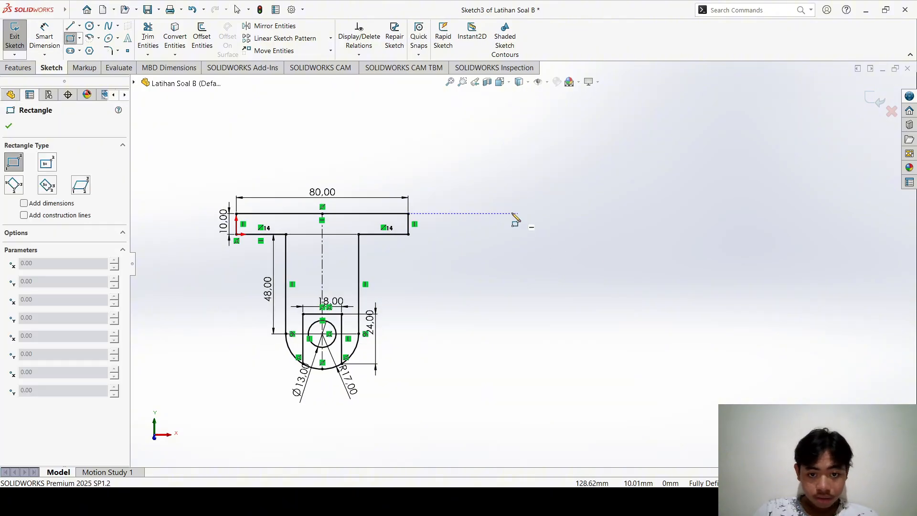
click(468, 214)
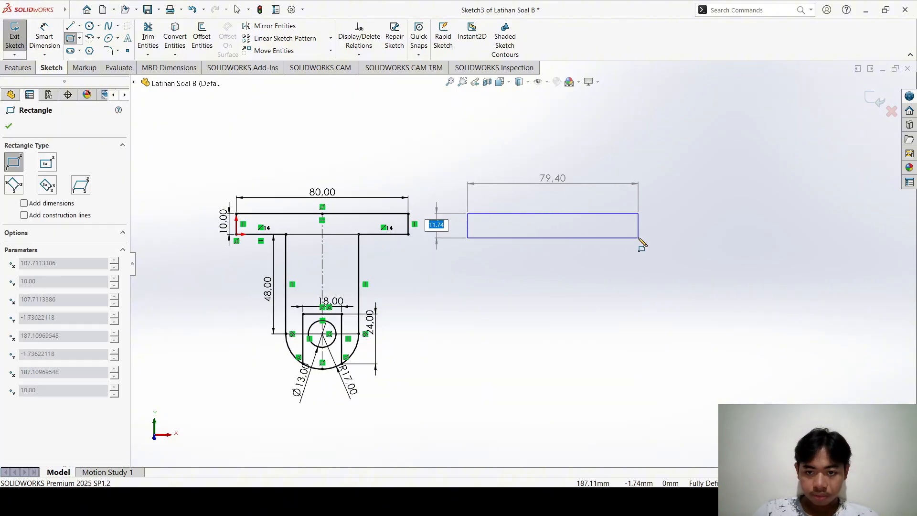
click(639, 235)
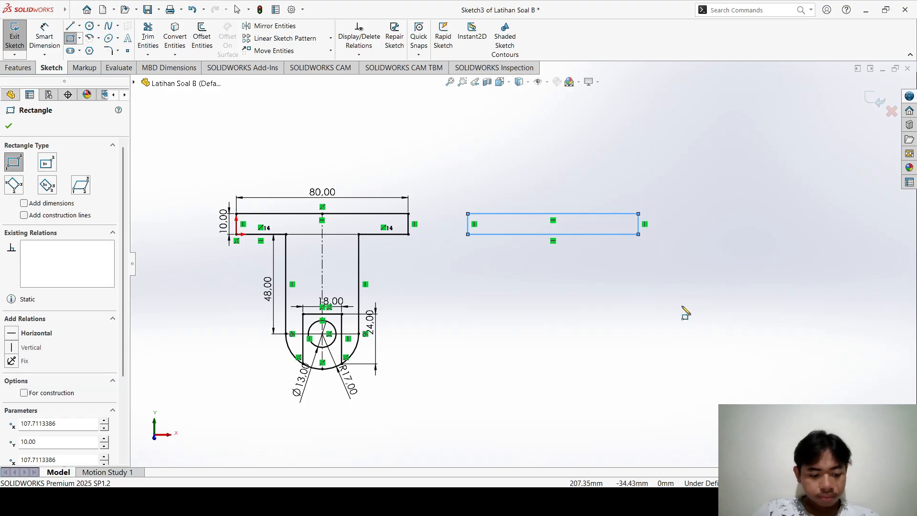
key(Escape)
- Set the new rectangle's upper edge length to 80 mm and add a dimension above it
click(578, 213)
text(80.00)
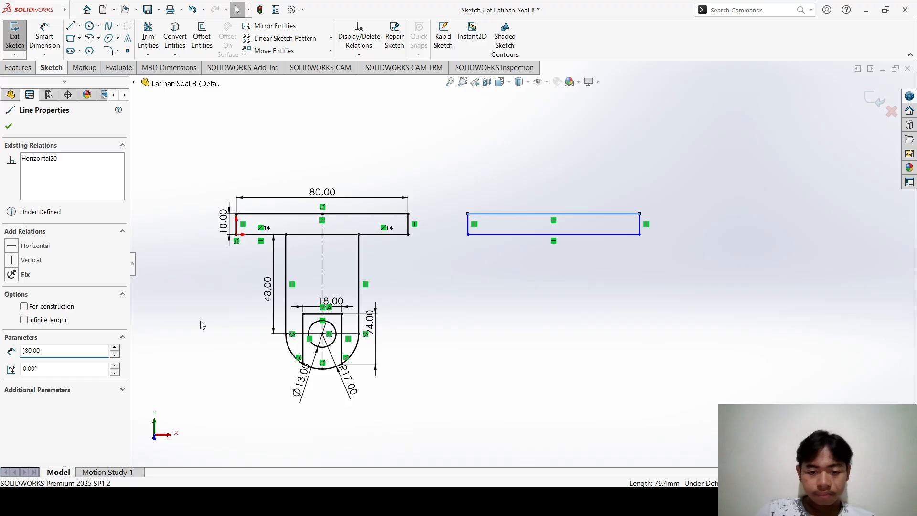
key(Return)
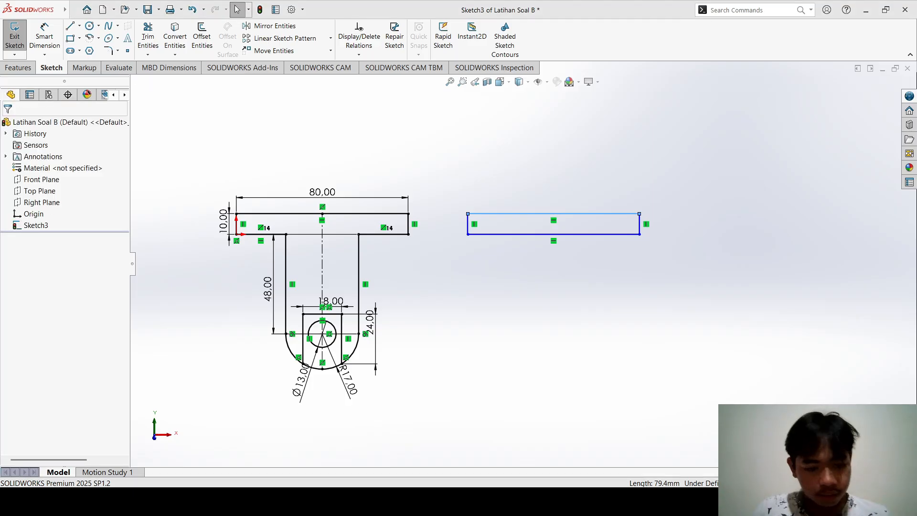
click(44, 37)
click(530, 216)
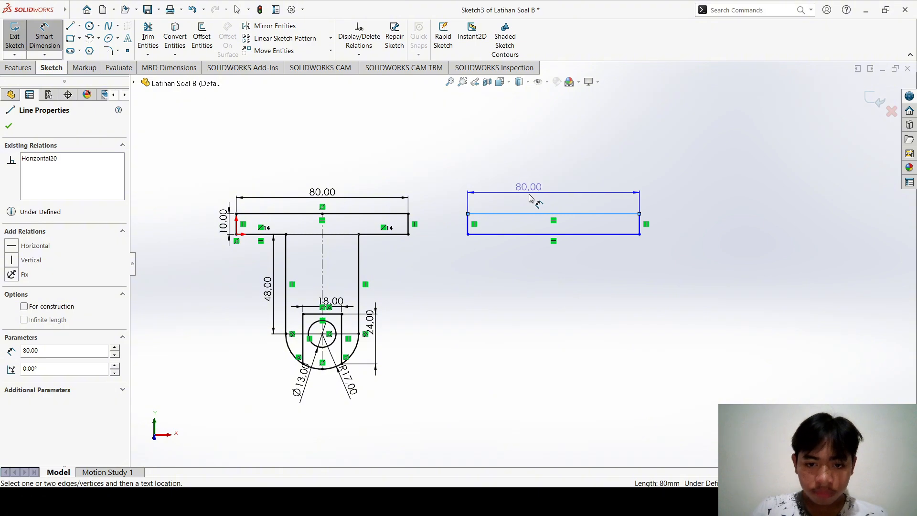
click(529, 194)
key(Escape)
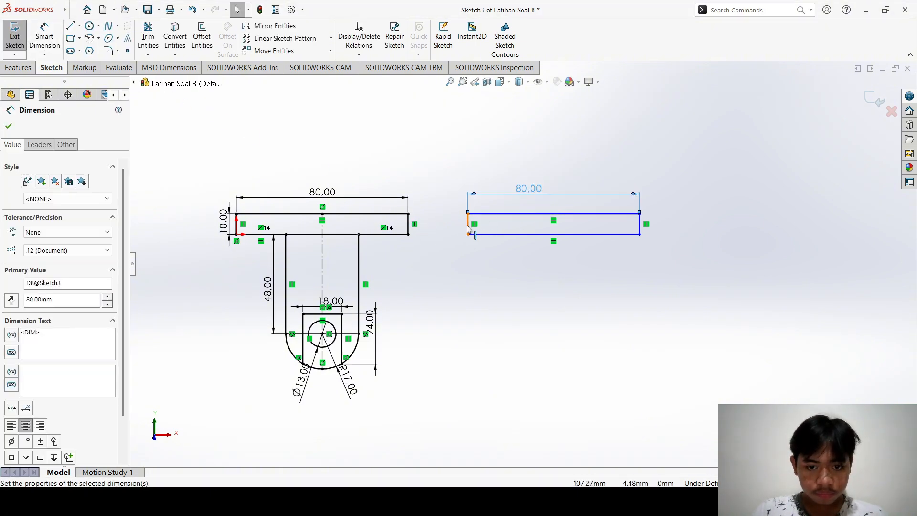
- Dimension the left vertical edge of the new rectangle at 10 mm
click(468, 229)
click(376, 155)
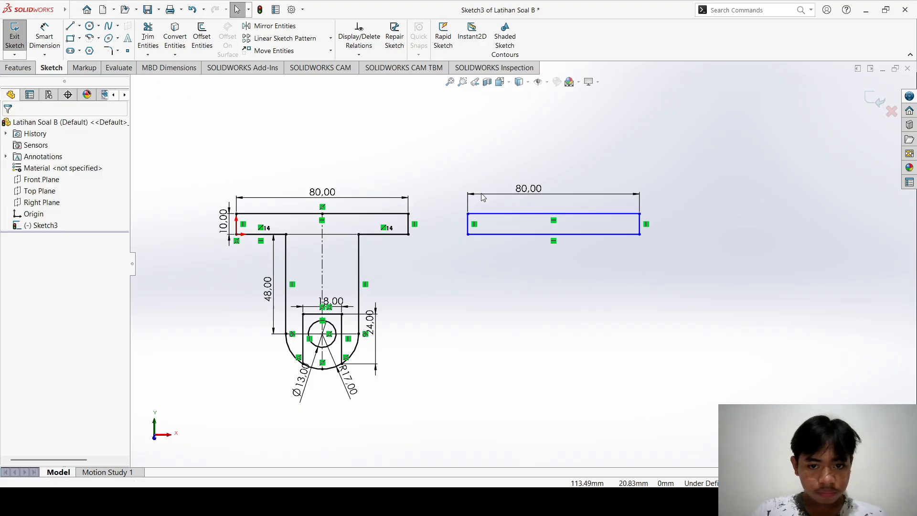
click(466, 226)
click(458, 228)
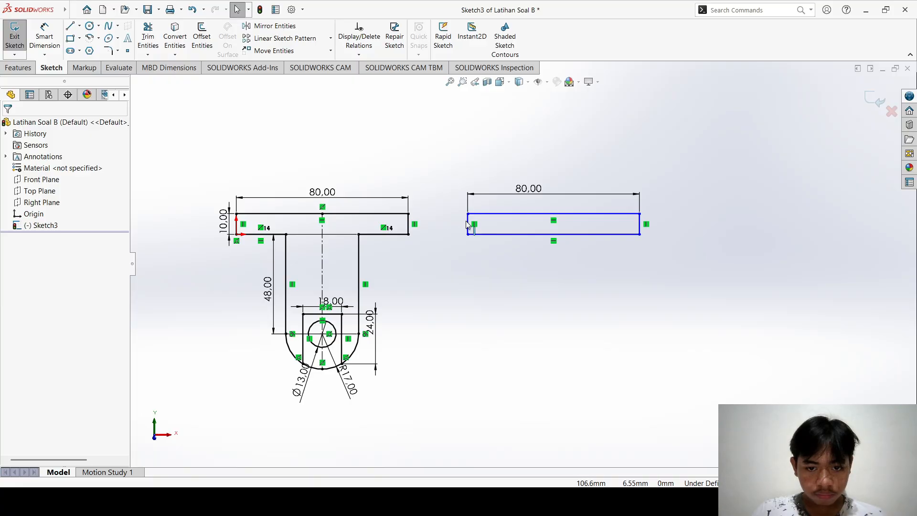
click(44, 36)
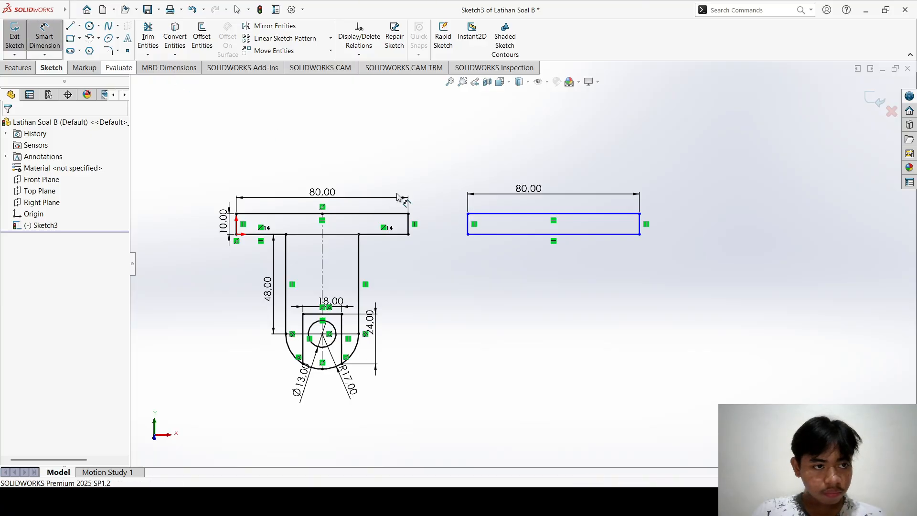
click(471, 225)
click(444, 222)
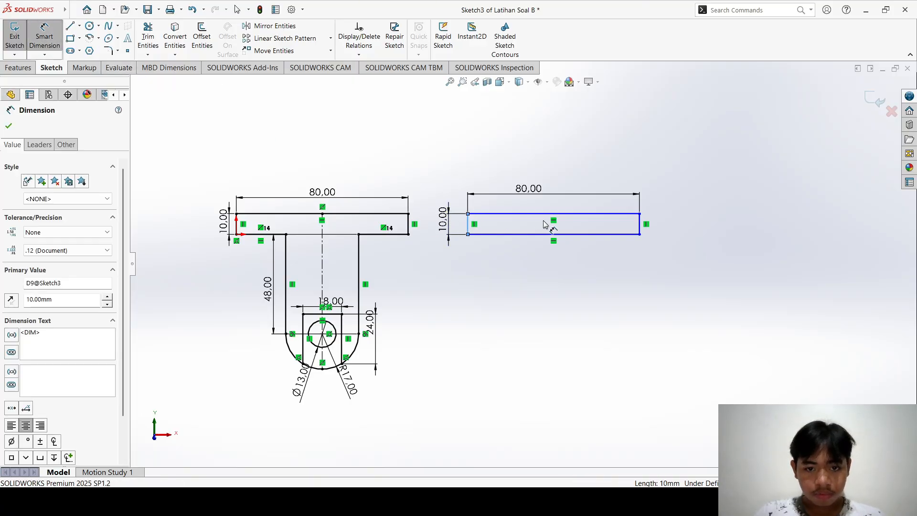
click(520, 248)
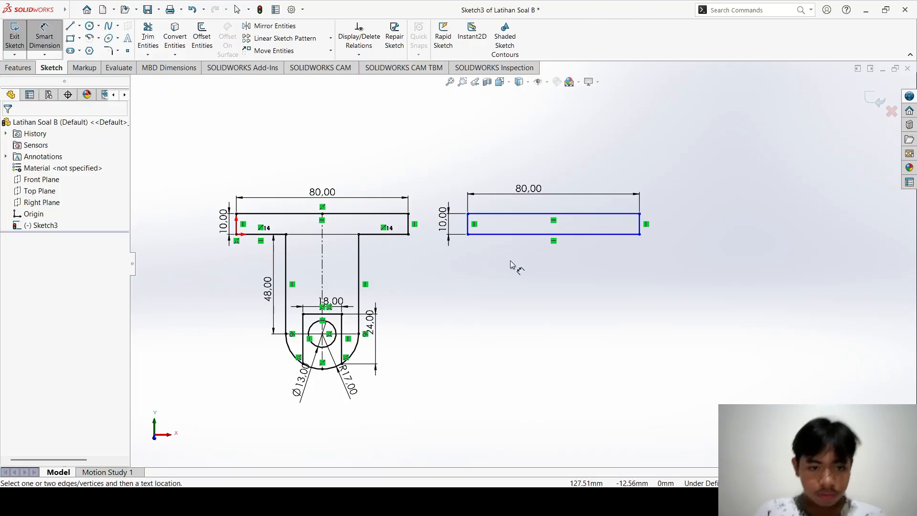
- Sketch a second rectangle about 39 mm wide and 47 mm high, hanging from the new bar's lower edge
click(70, 38)
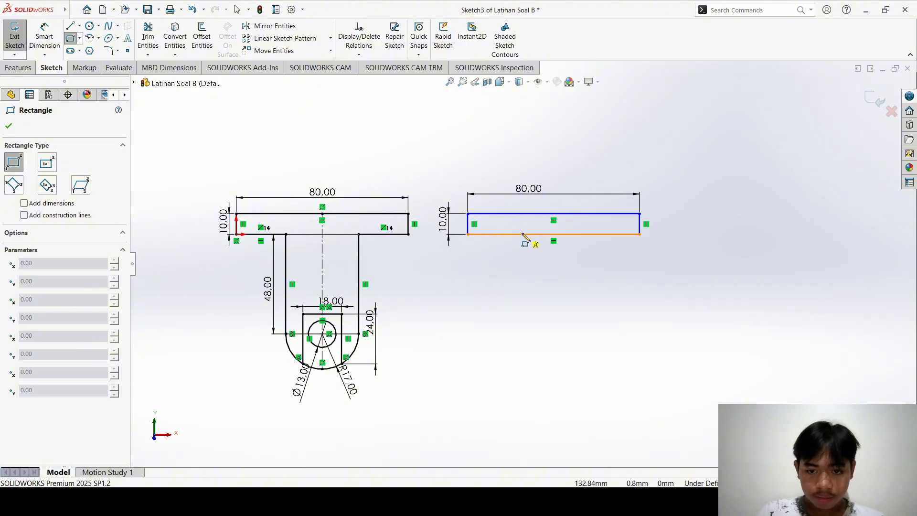
click(518, 234)
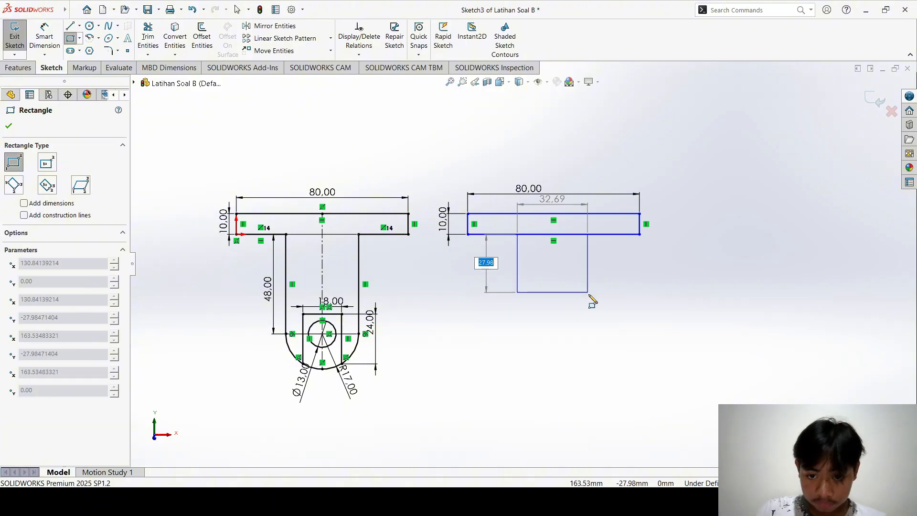
click(601, 330)
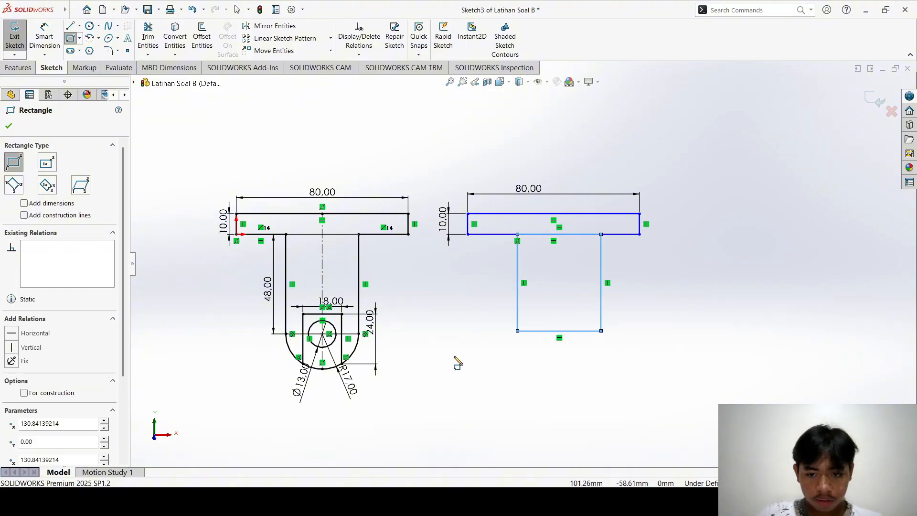
key(Escape)
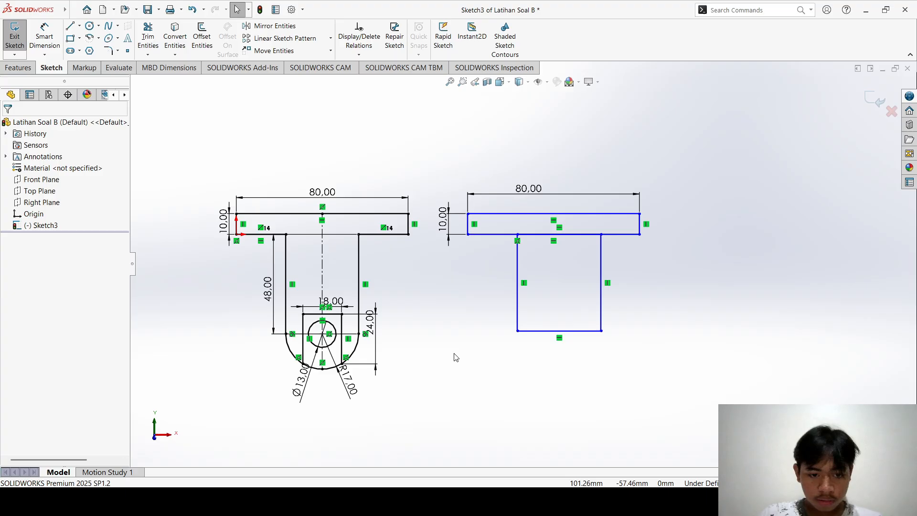
- Set the length of the hanging rectangle's left vertical edge to 47 mm
click(518, 293)
text(4)
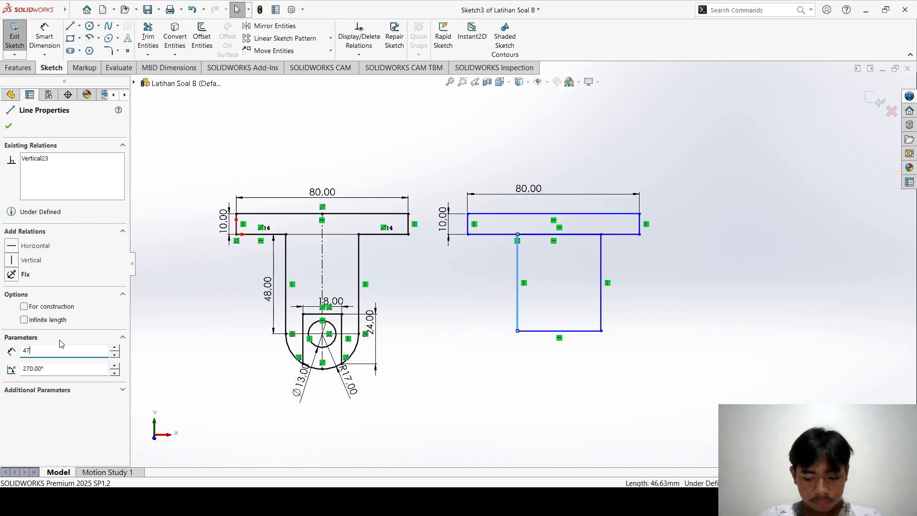
text(7)
key(Return)
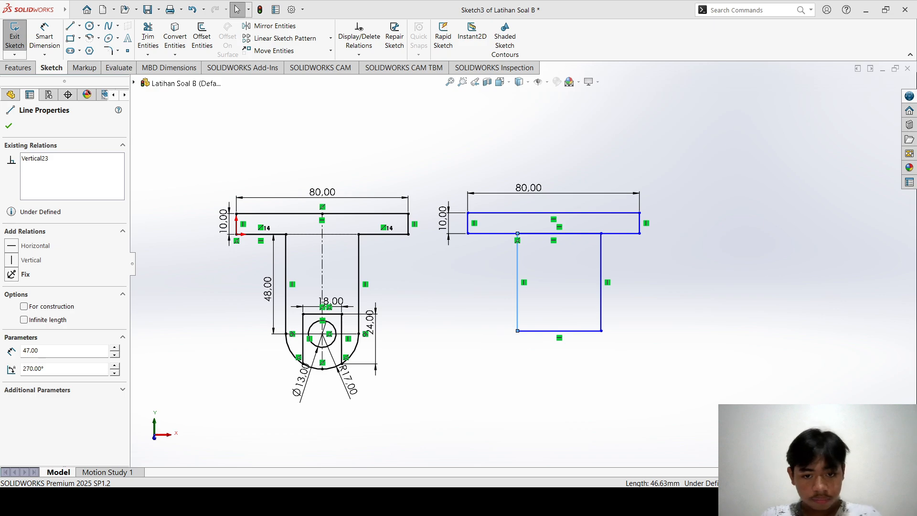
click(584, 262)
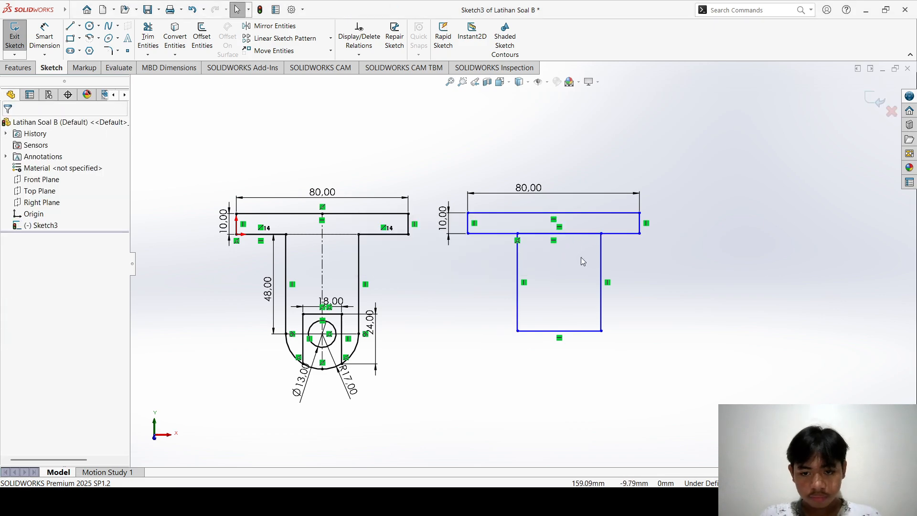
- Set the hanging rectangle's left vertical edge to 48 mm and its bottom edge to 34 mm
click(517, 265)
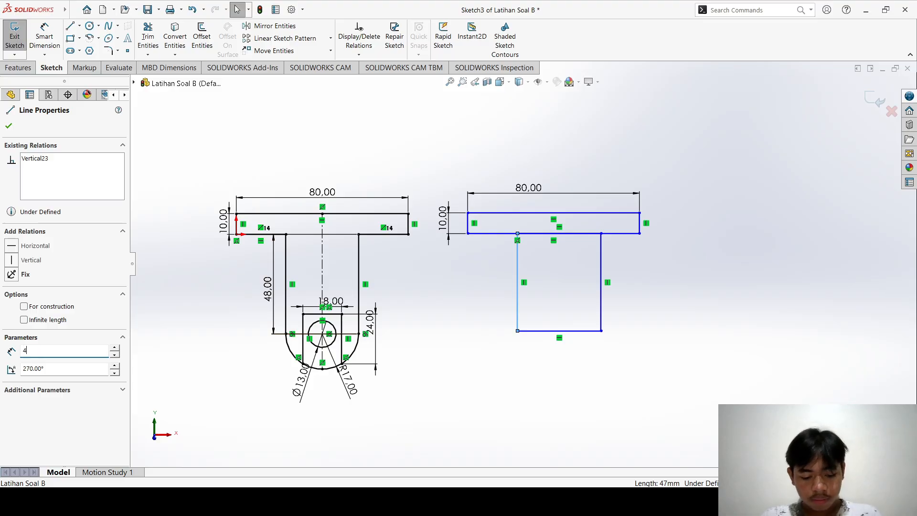
text(48)
key(Return)
click(578, 277)
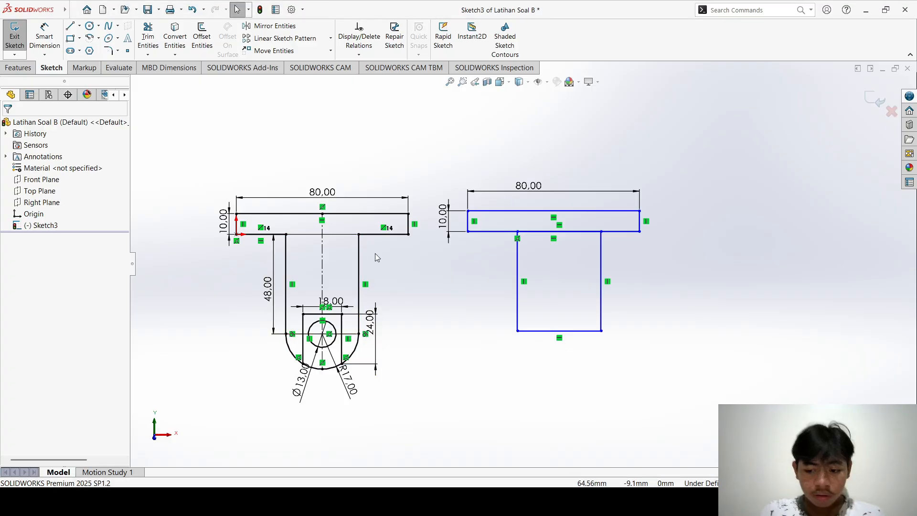
click(560, 331)
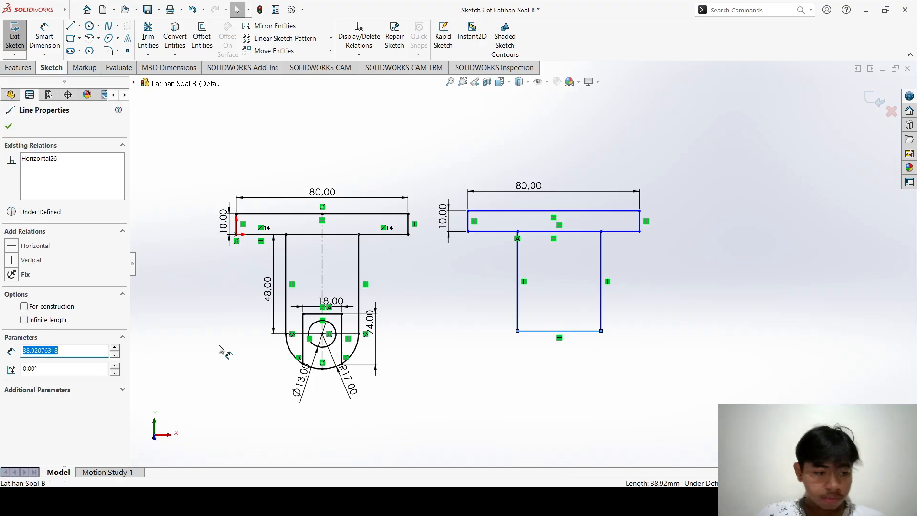
text(34)
key(Return)
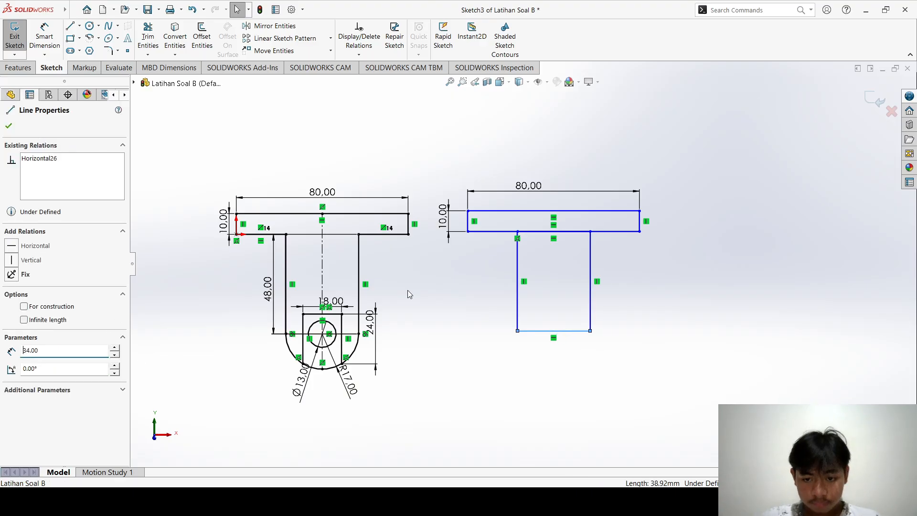
key(Escape)
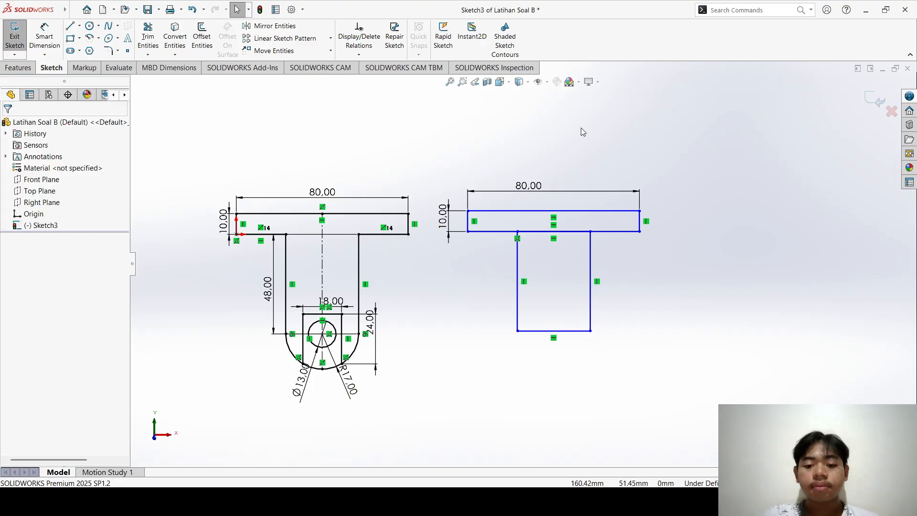
- Trim away the shared horizontal line between the new bar and the rectangle hanging below it
click(147, 39)
drag(564, 222, 573, 264)
key(Escape)
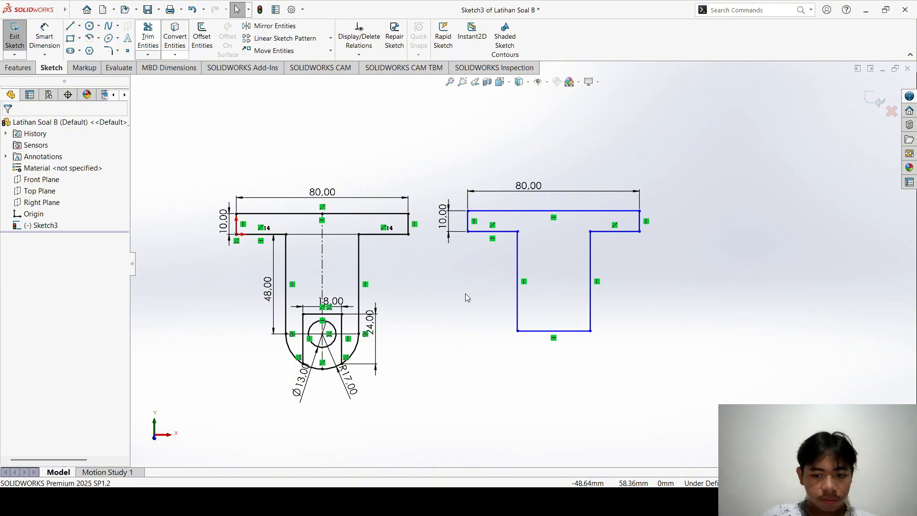
- Draw a circle centred on the midpoint of the new stem's bottom edge and set its radius to 17 mm
click(89, 27)
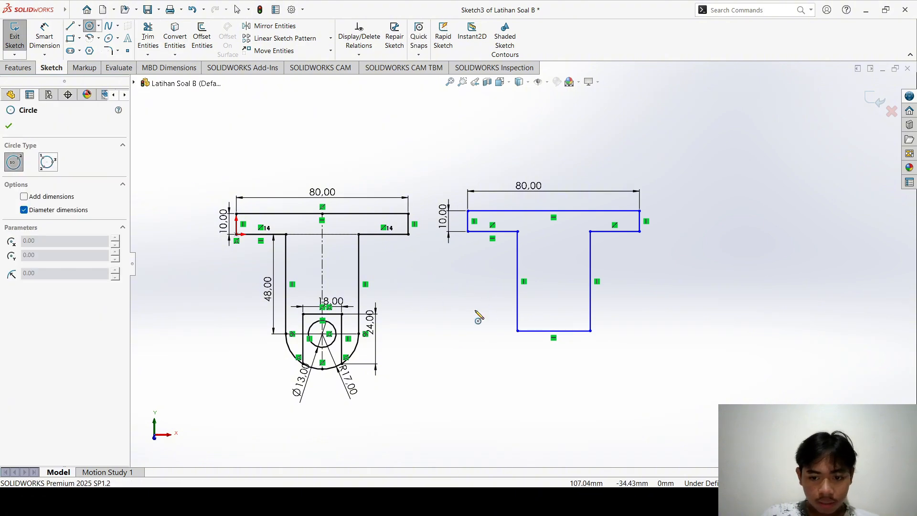
click(554, 331)
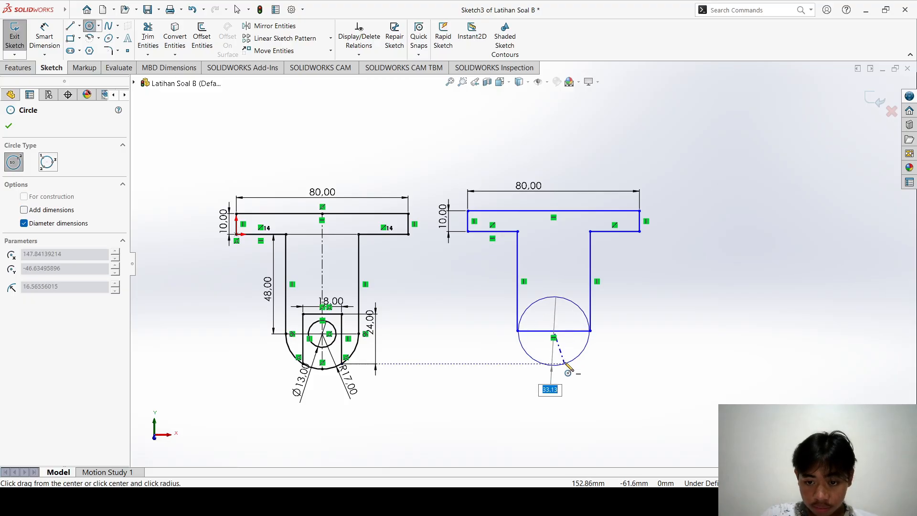
click(566, 364)
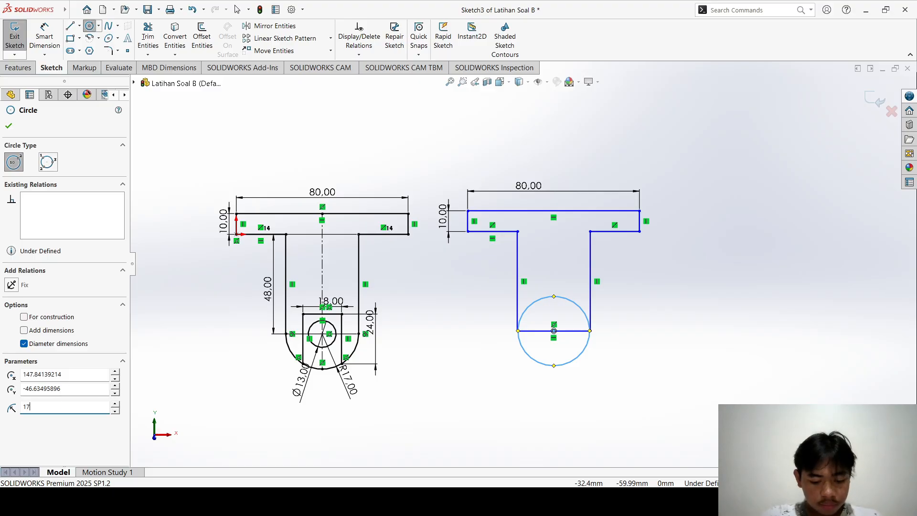
key(Return)
key(Escape)
- Draw a vertical centerline from the midpoint of the new profile's upper edge down to the lowest point of the circle
scroll(578, 318, up, 4)
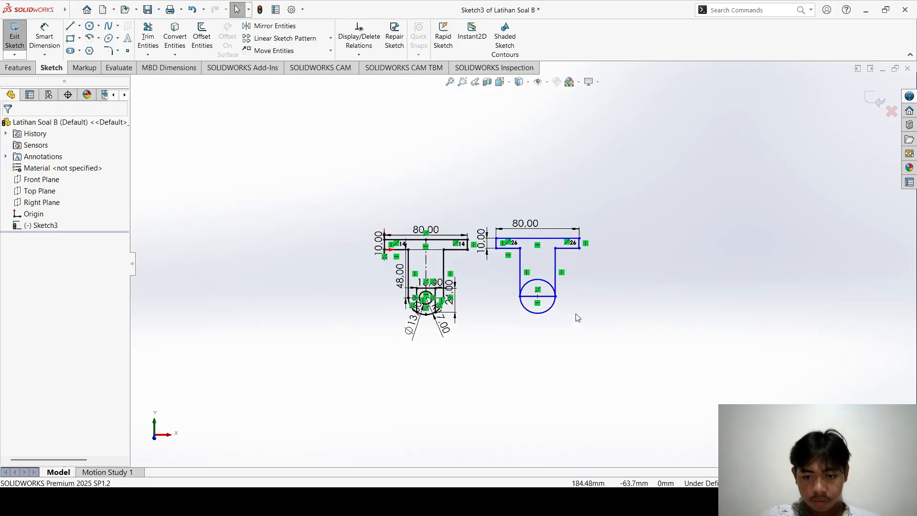
scroll(578, 317, down, 5)
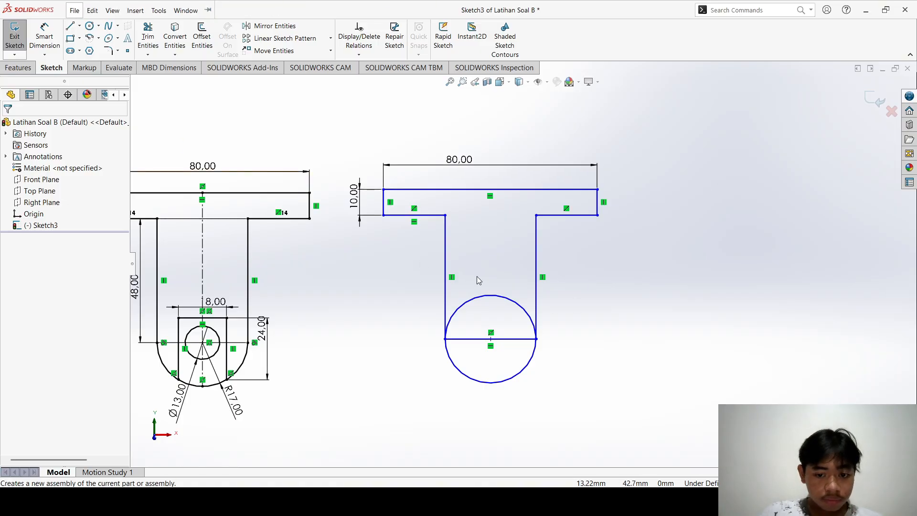
click(70, 26)
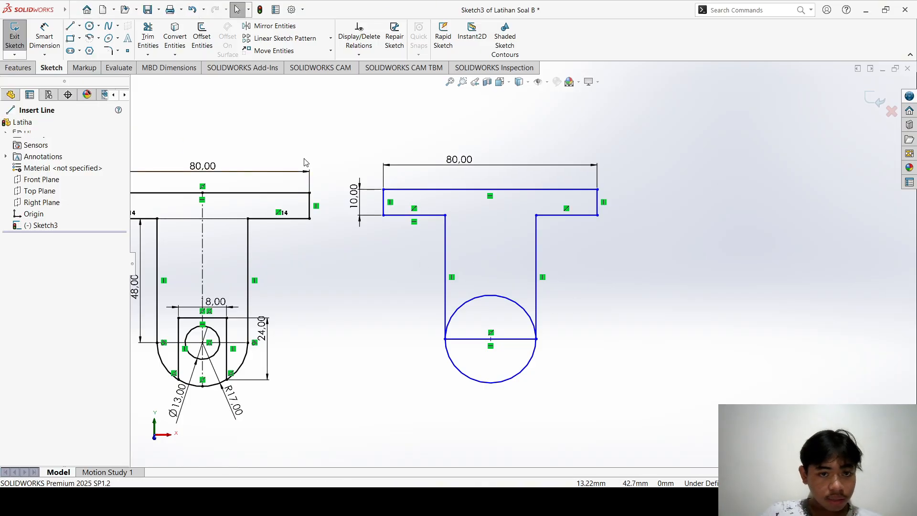
click(490, 189)
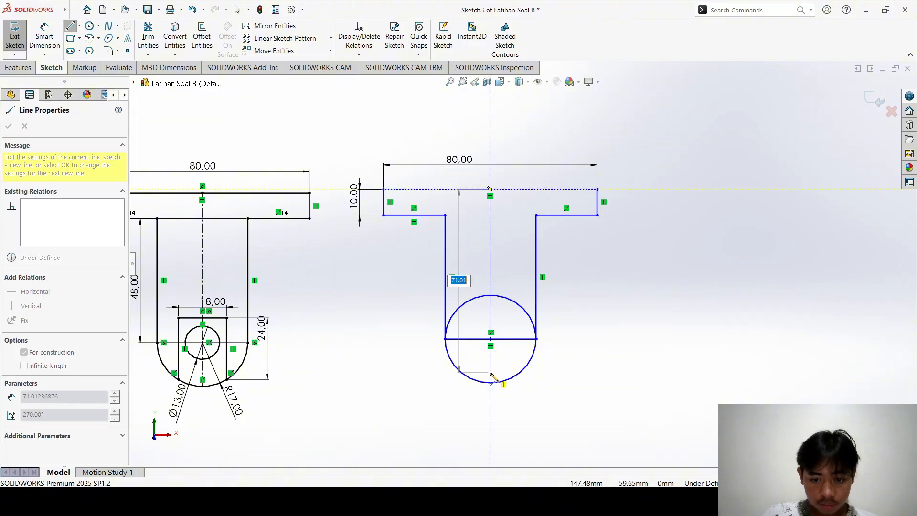
click(490, 382)
key(Escape)
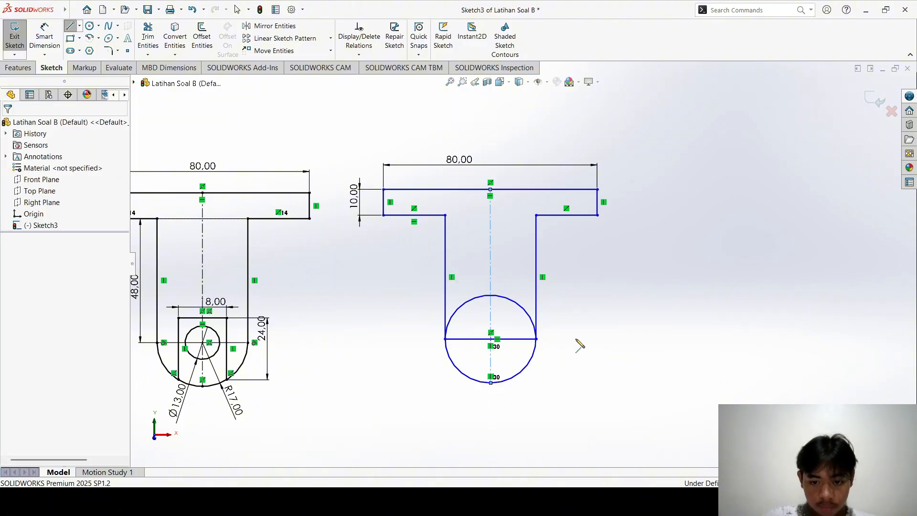
key(Escape)
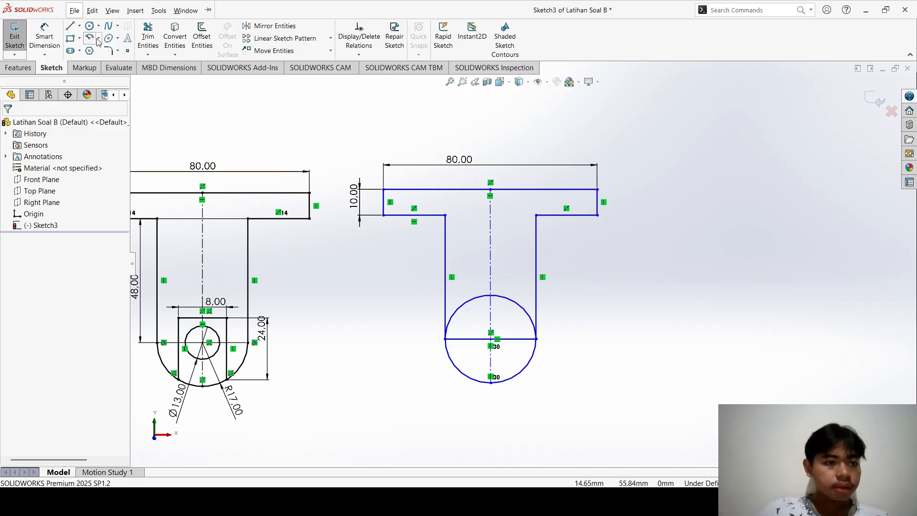
- Trim away the circle's upper half and the stem's bottom edge so that the new profile ends in a lower arc
click(148, 38)
mouse_move(445, 286)
mouse_down()
mouse_move(518, 306)
mouse_move(519, 356)
mouse_move(469, 332)
mouse_move(474, 344)
mouse_up()
key(Escape)
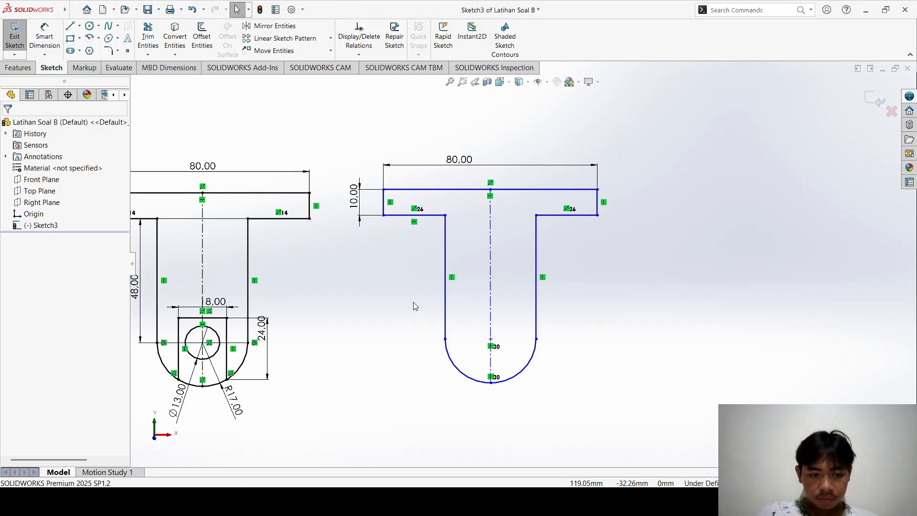
scroll(411, 313, up, 1)
scroll(410, 316, down, 1)
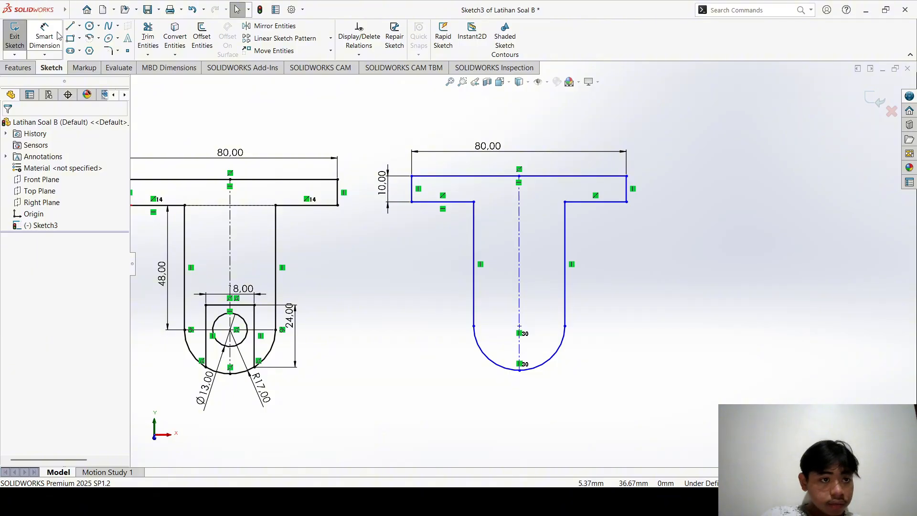
- Draw a circle centred on the new profile's end arc centre and set its radius to 7.5 mm
click(90, 25)
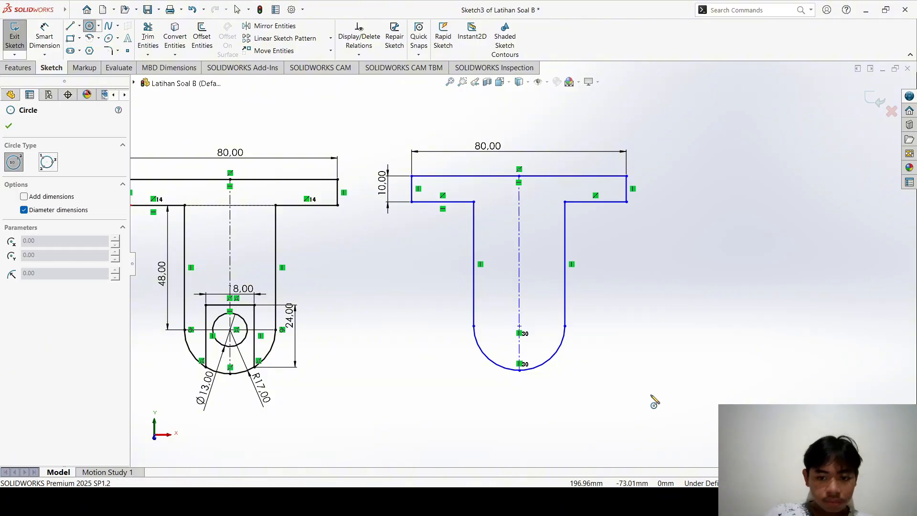
click(520, 327)
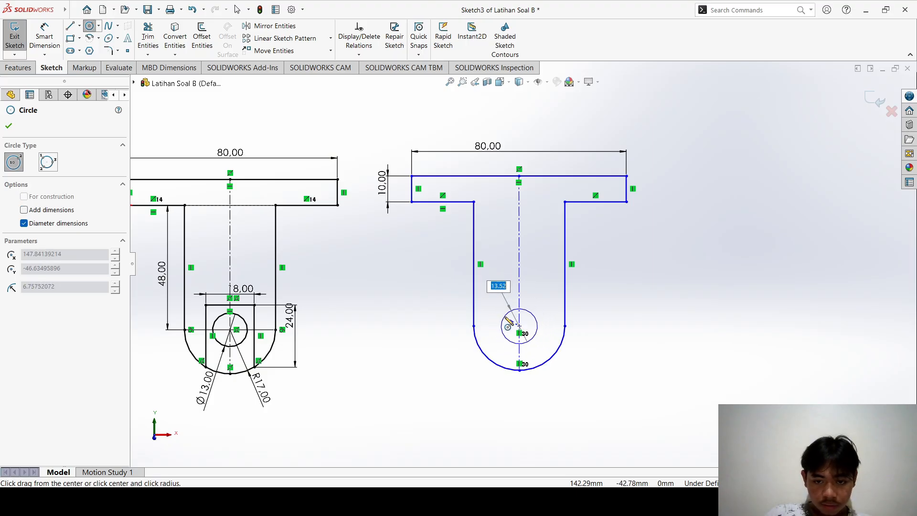
click(505, 315)
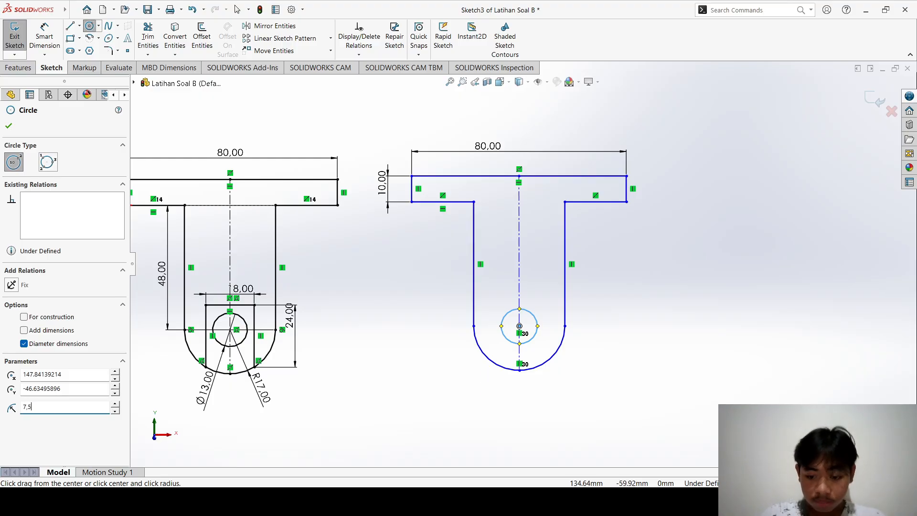
key(Return)
key(Escape)
click(641, 312)
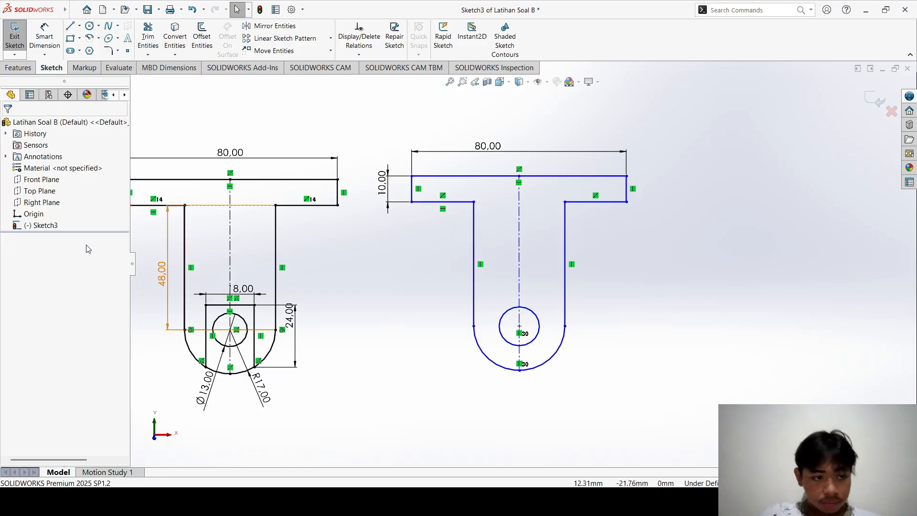
- Draw a corner rectangle about 17 mm wide around the small circle, with its lower right corner on the end arc
click(73, 41)
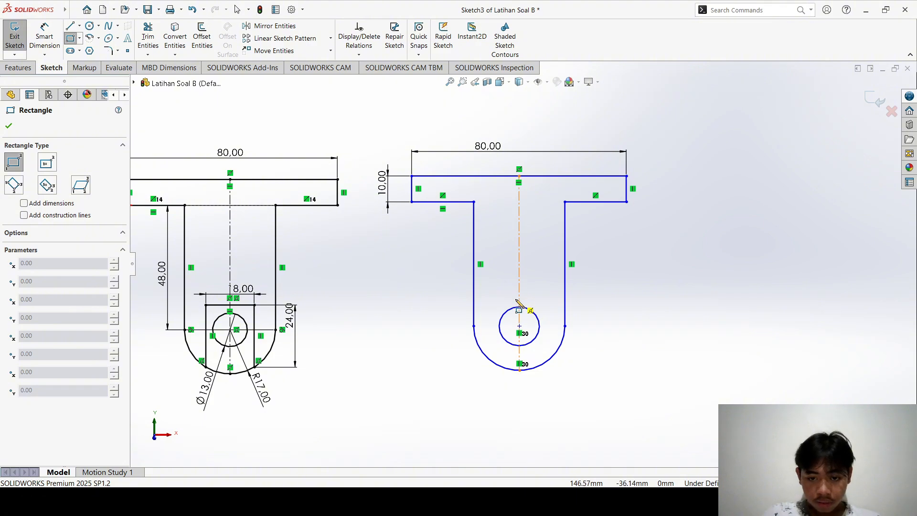
click(497, 300)
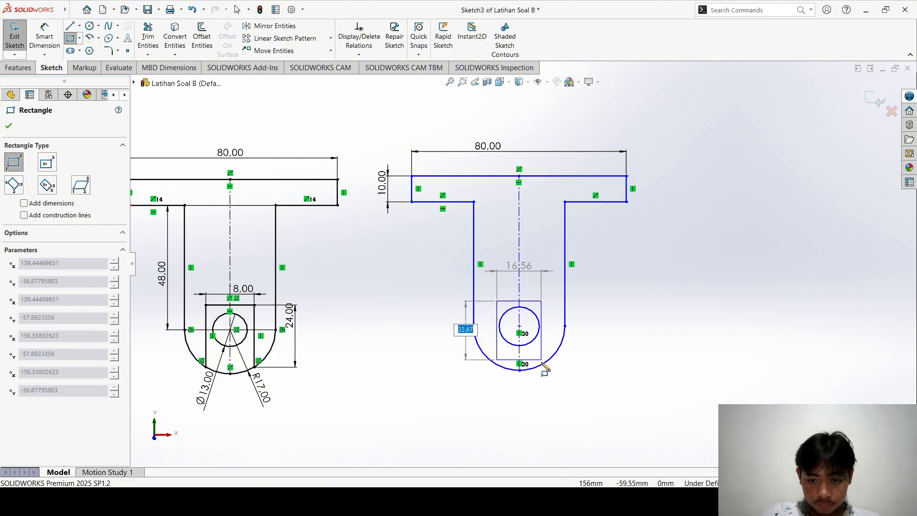
click(542, 364)
key(Escape)
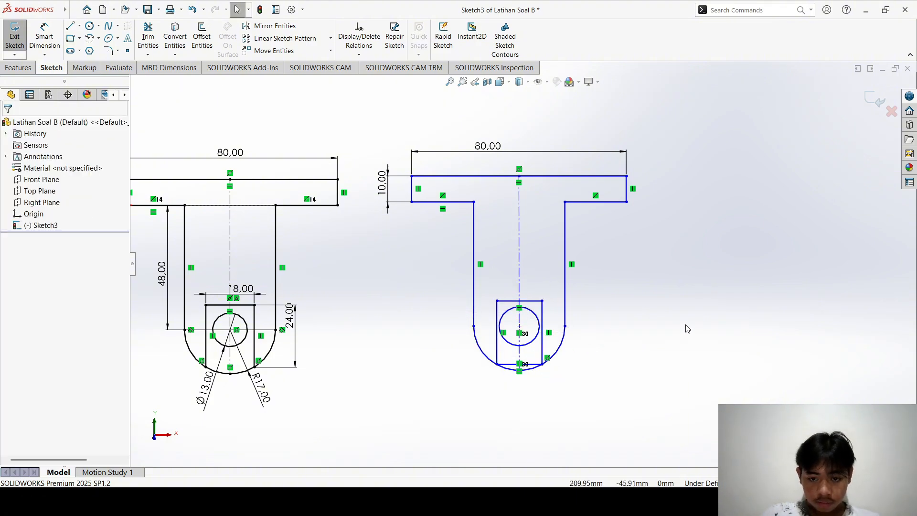
click(533, 301)
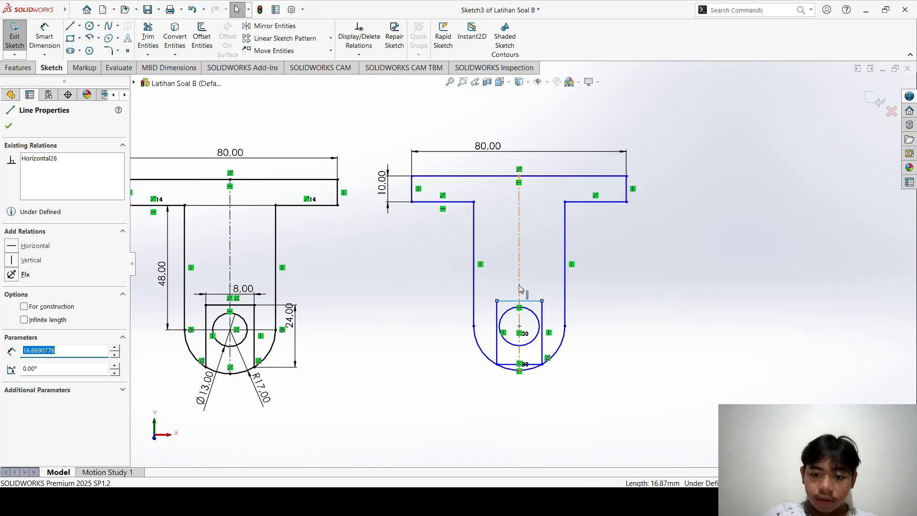
ctrl+click(521, 287)
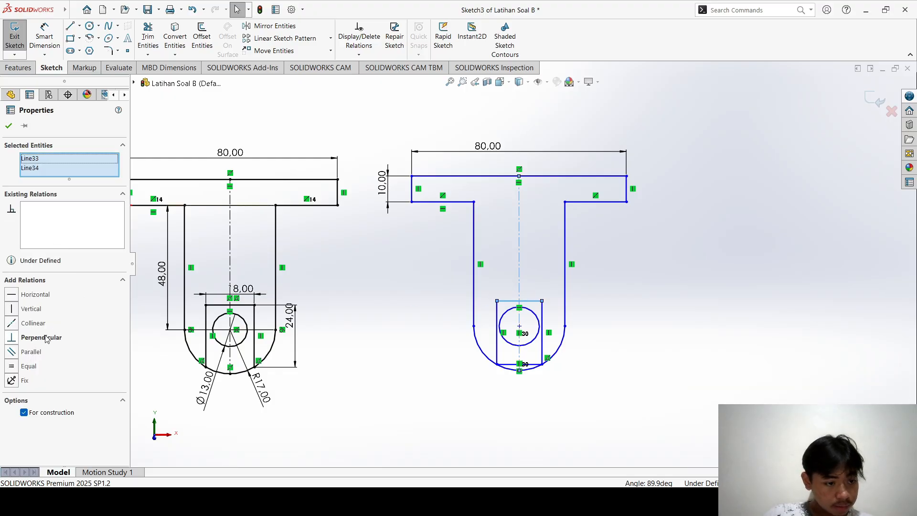
click(544, 281)
scroll(544, 283, down, 6)
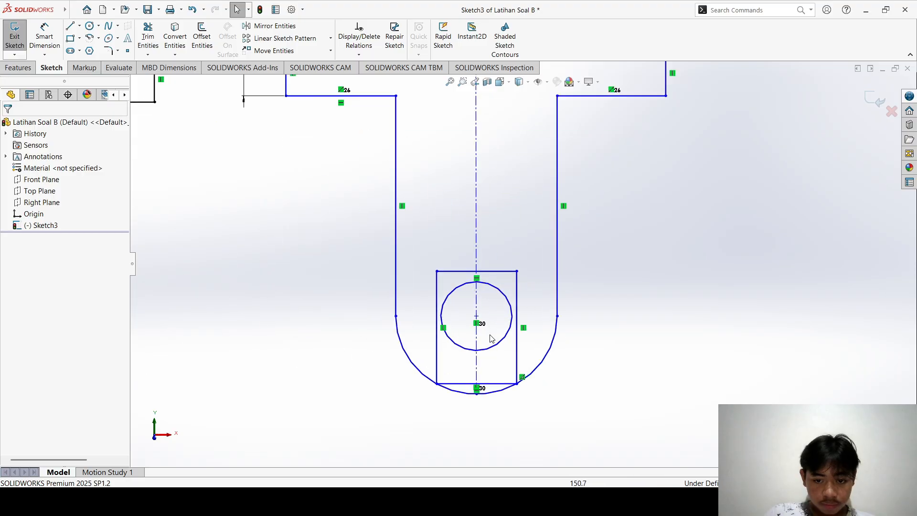
click(472, 188)
scroll(501, 201, down, 3)
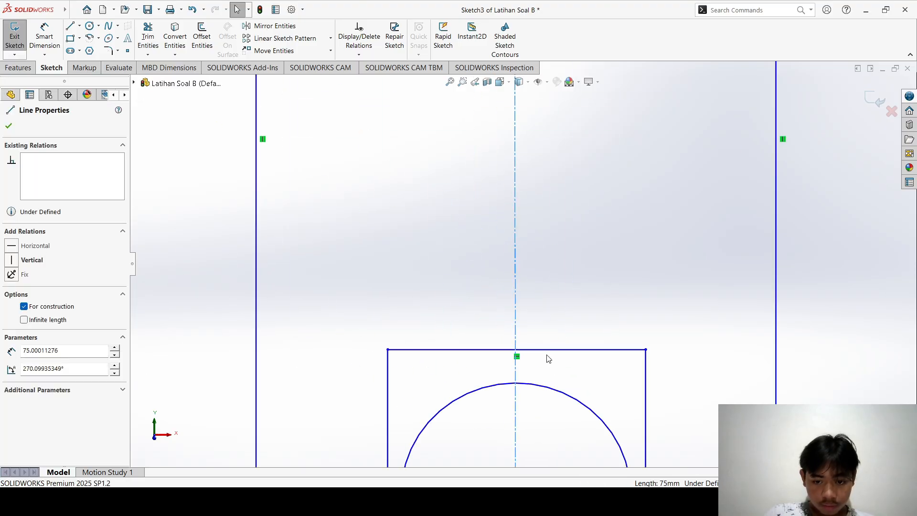
ctrl+click(517, 351)
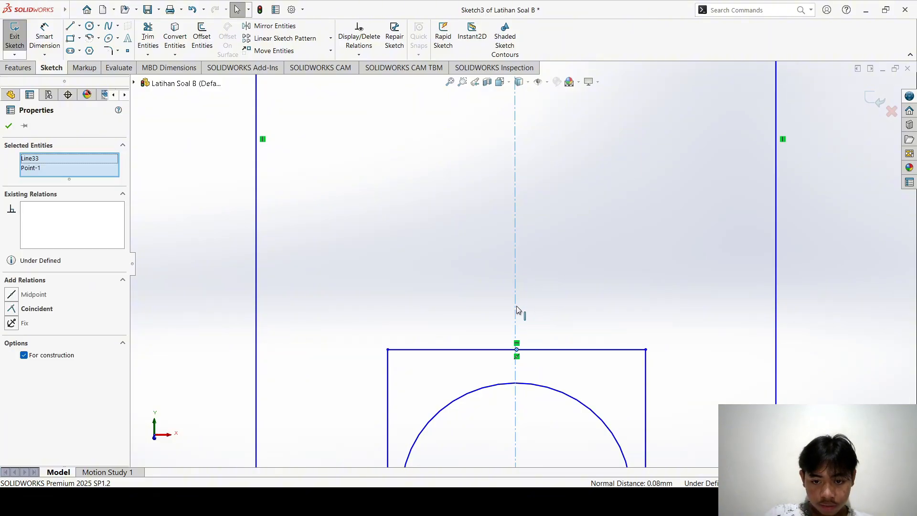
click(523, 315)
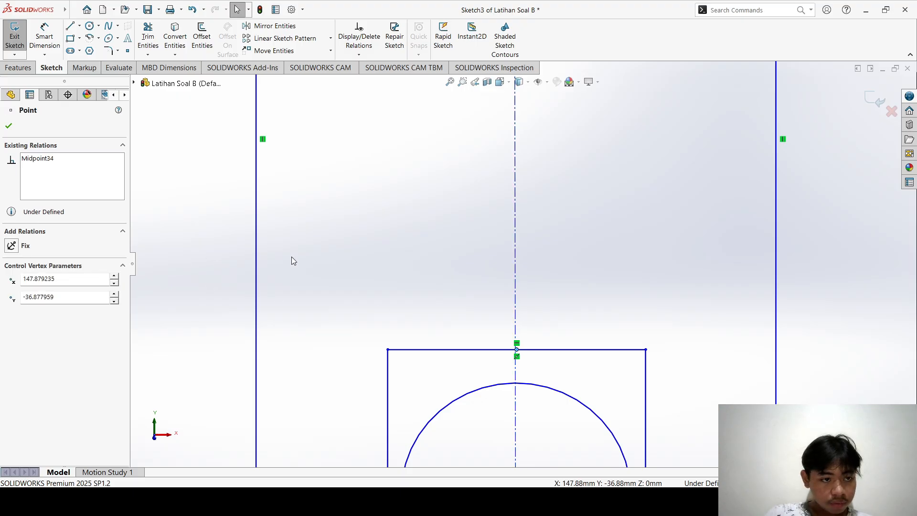
click(239, 263)
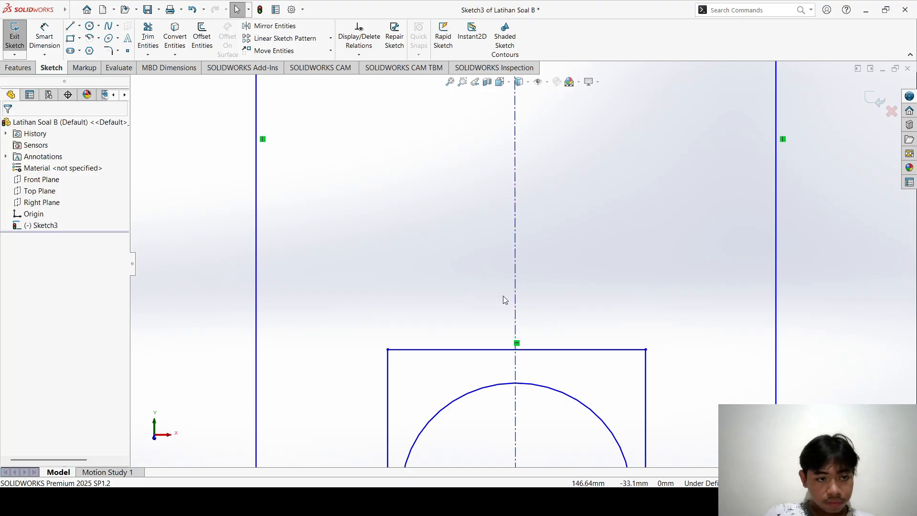
- Make the midpoint of the new rectangle's upper edge coincident with the vertical centerline
click(516, 334)
ctrl+click(517, 349)
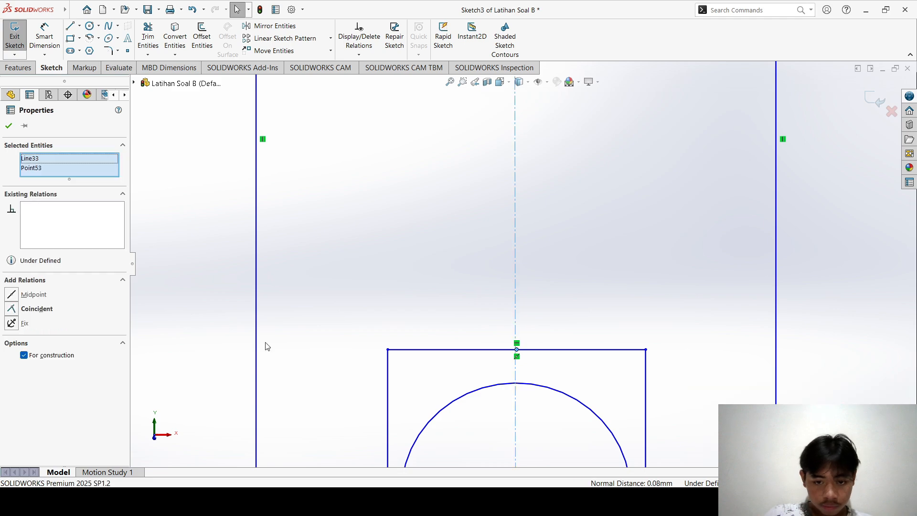
click(17, 309)
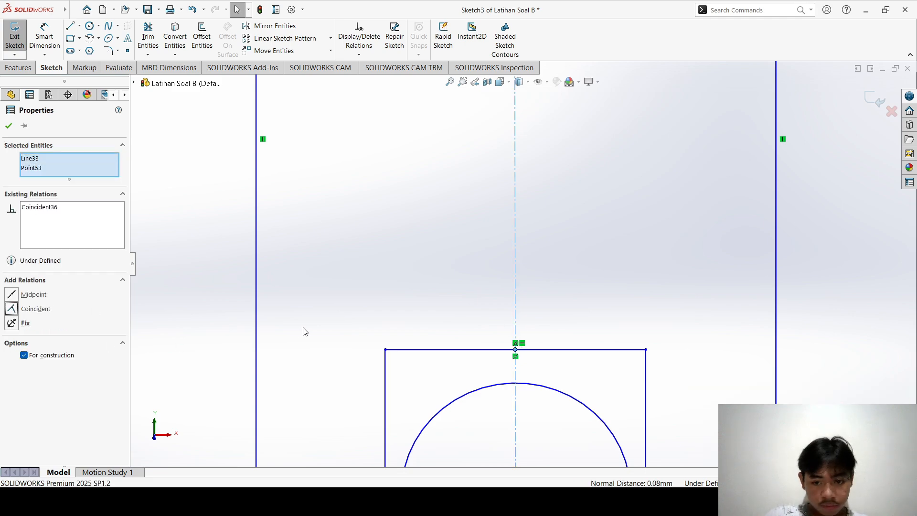
key(Escape)
scroll(501, 282, up, 8)
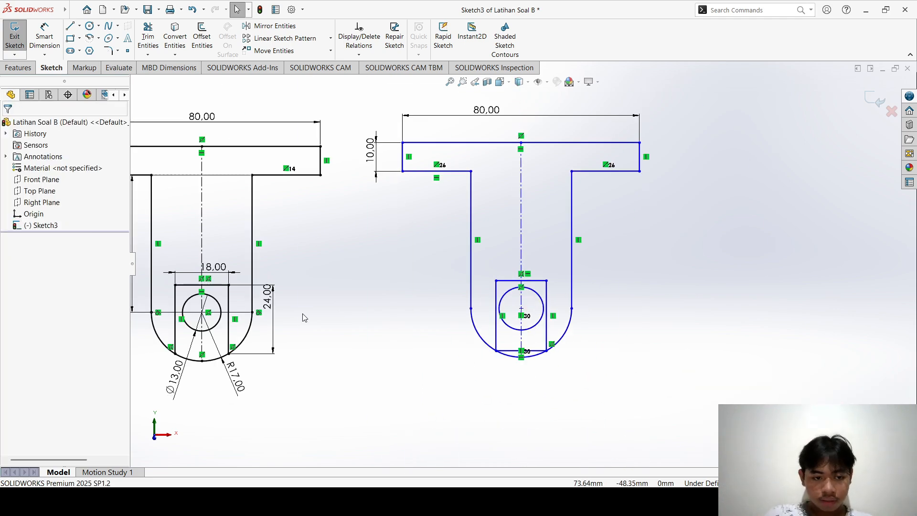
scroll(564, 303, up, 2)
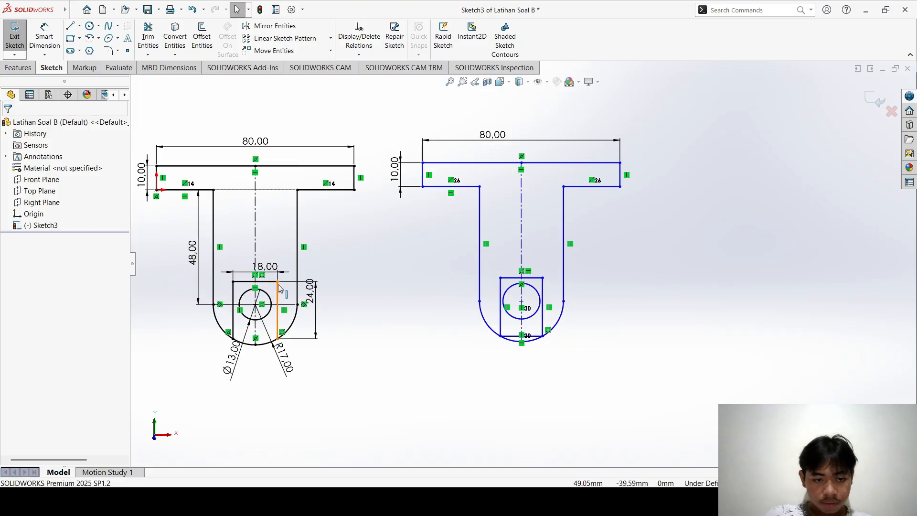
scroll(543, 246, down, 3)
scroll(589, 211, up, 3)
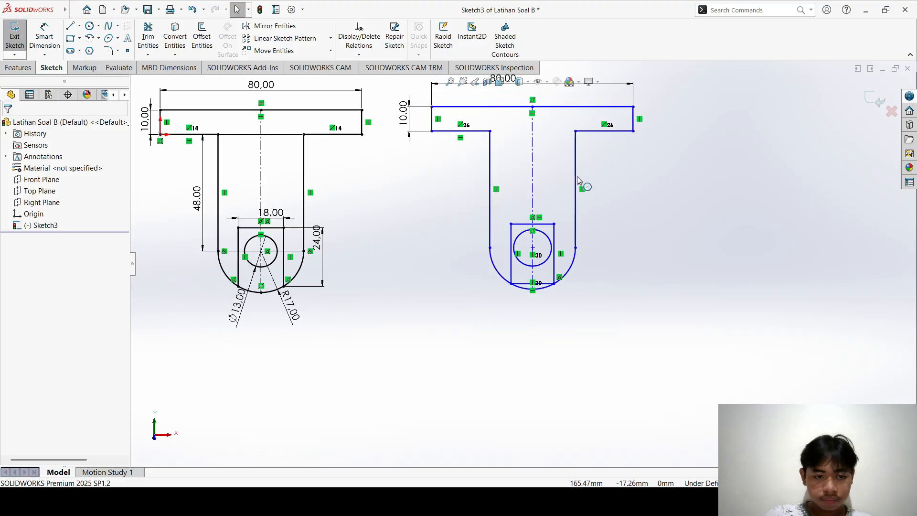
scroll(577, 176, down, 3)
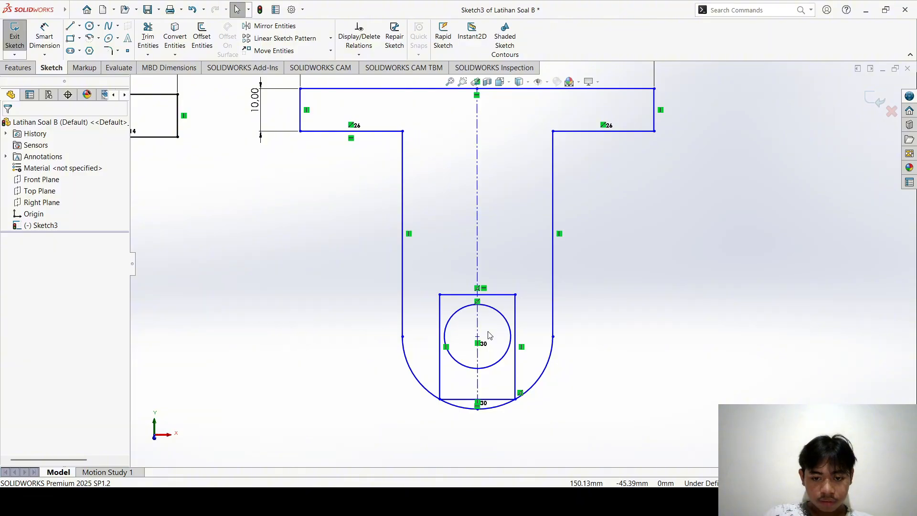
scroll(520, 268, up, 3)
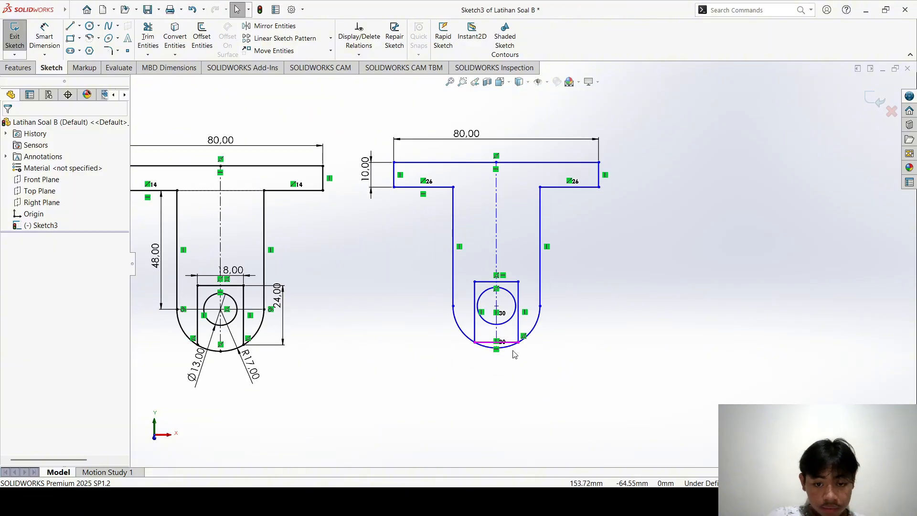
click(508, 323)
click(388, 365)
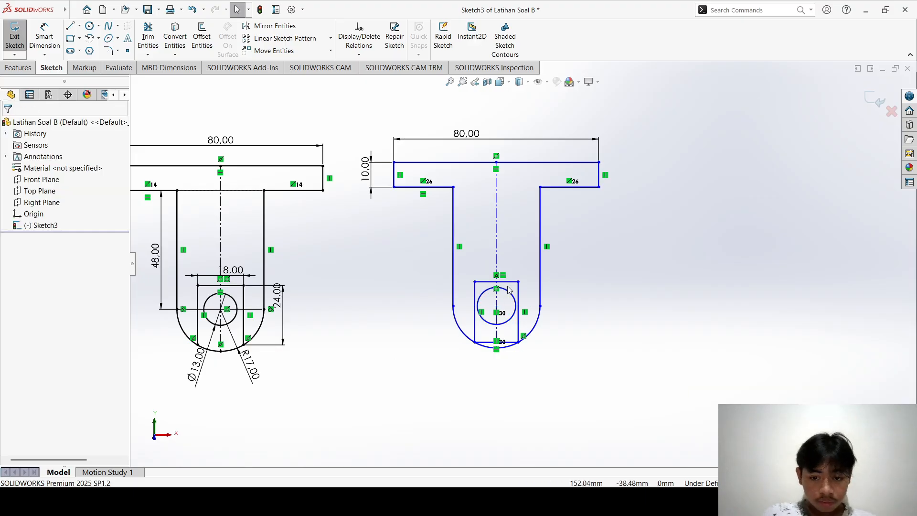
scroll(513, 285, down, 2)
scroll(526, 394, up, 1)
scroll(542, 408, down, 1)
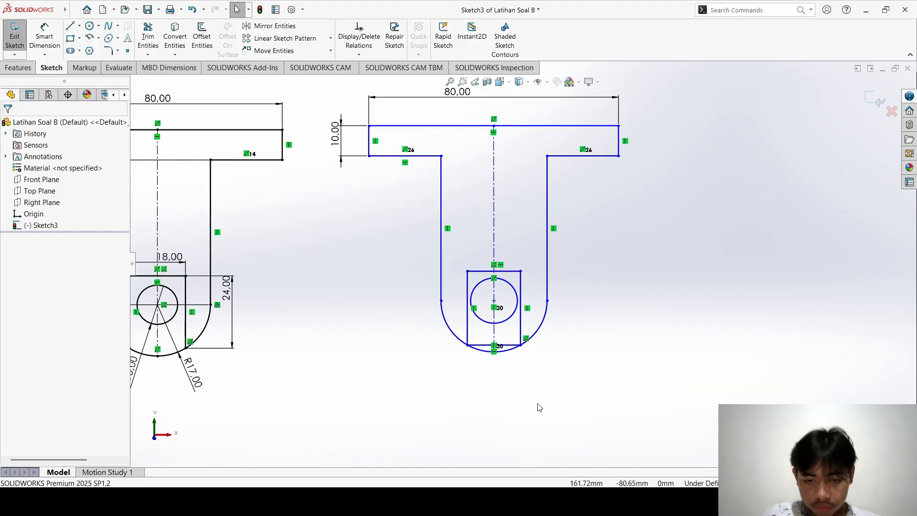
- Dimension the length of the new stem's right vertical edge, placing the dimension to the left of the stem
click(45, 35)
scroll(430, 210, up, 2)
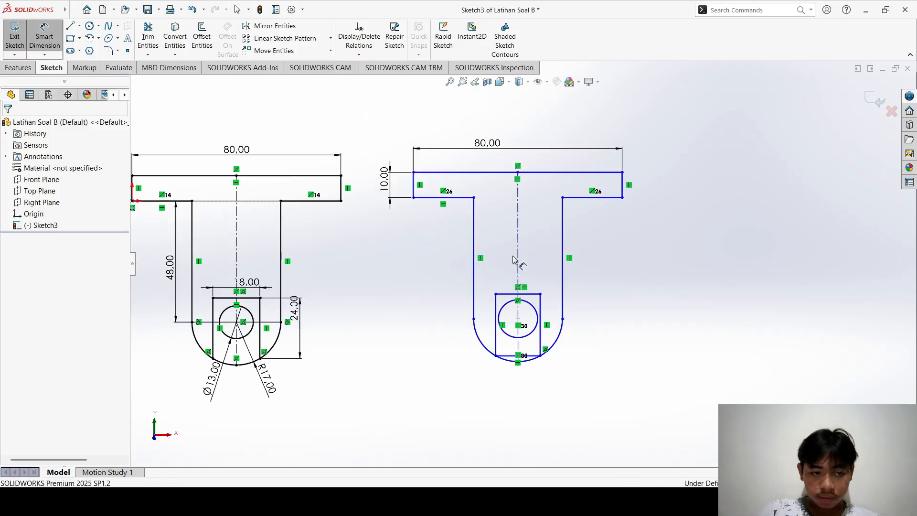
click(564, 265)
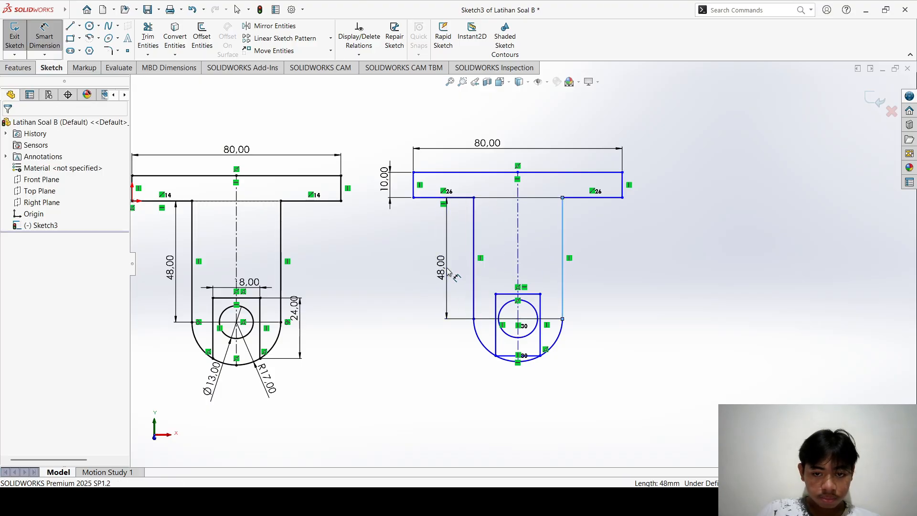
click(449, 272)
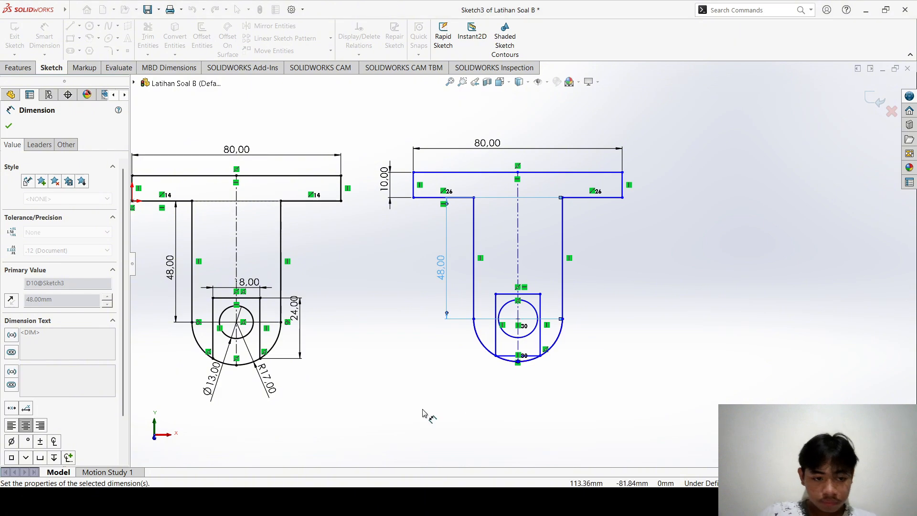
- Dimension the new profile's inner circle with a diameter of 13 mm, placed below the profile
click(528, 335)
click(489, 385)
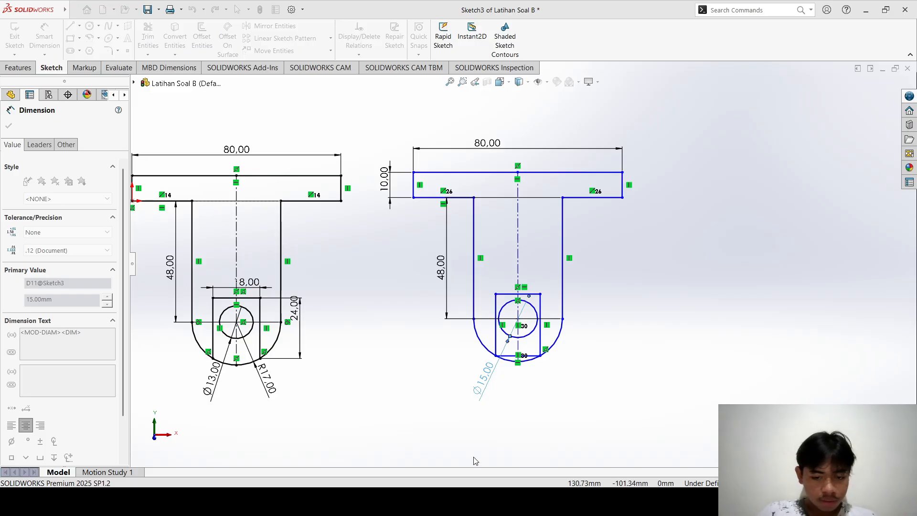
text(13)
key(Return)
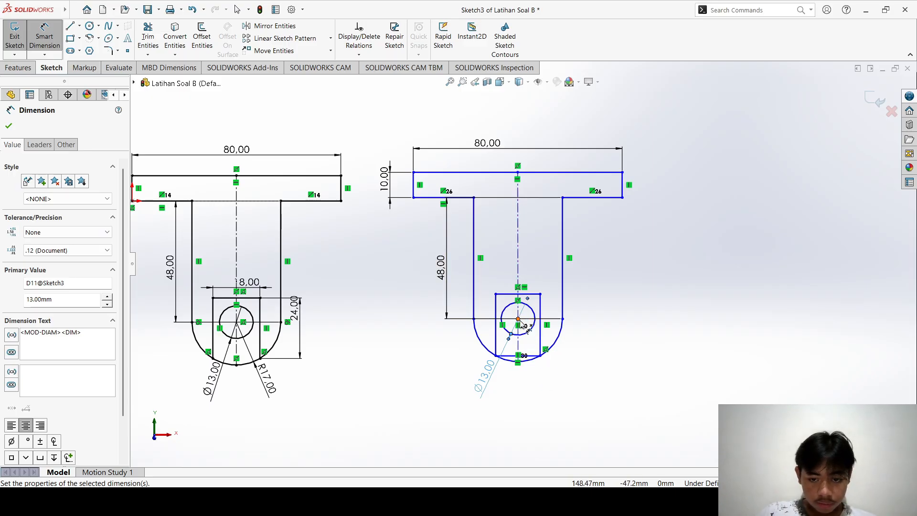
- Dimension the radius of the new profile's end arc, placing it below and to the right of the arc
click(548, 357)
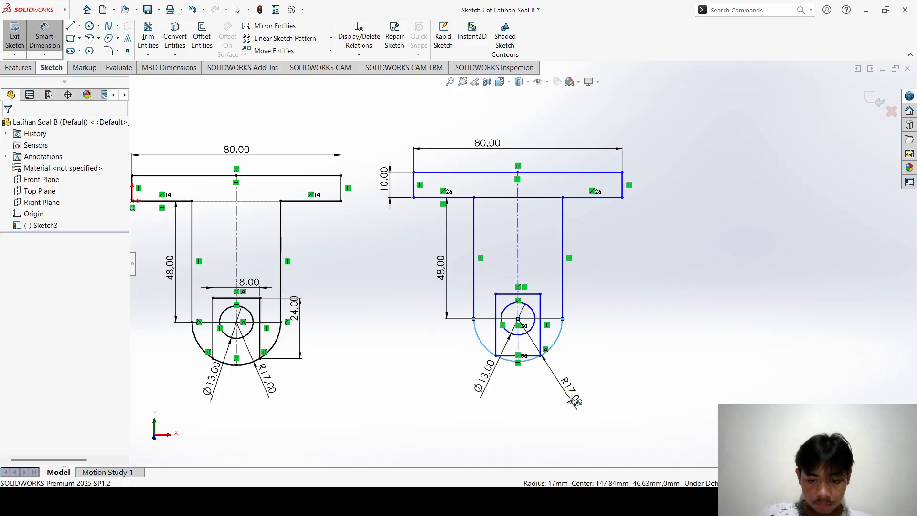
click(562, 386)
key(Escape)
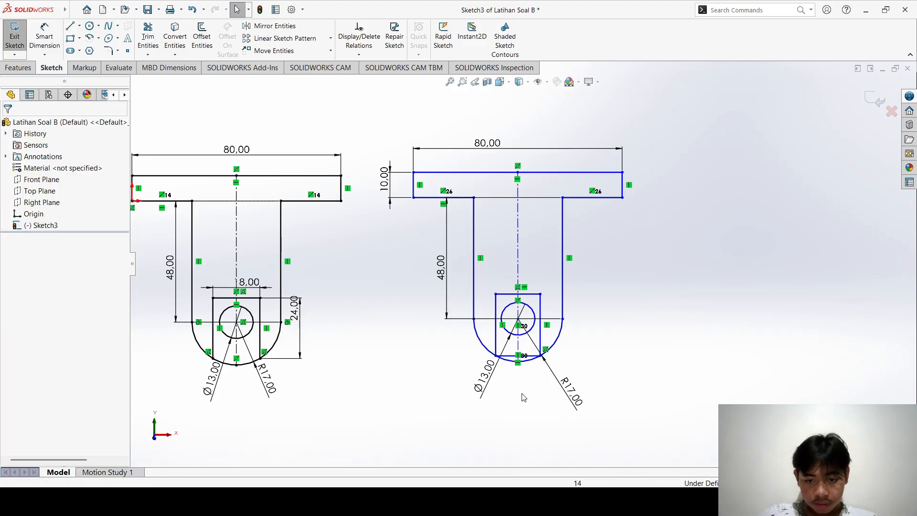
- Trim away the bottom edge of the rectangle inside the new profile's rounded end
click(146, 40)
scroll(527, 376, down, 6)
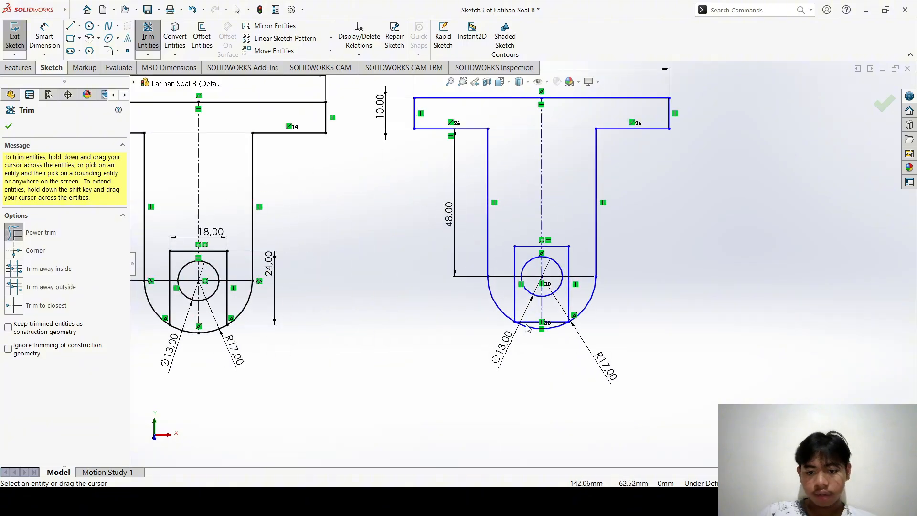
drag(543, 277, 538, 294)
drag(470, 271, 465, 298)
key(Escape)
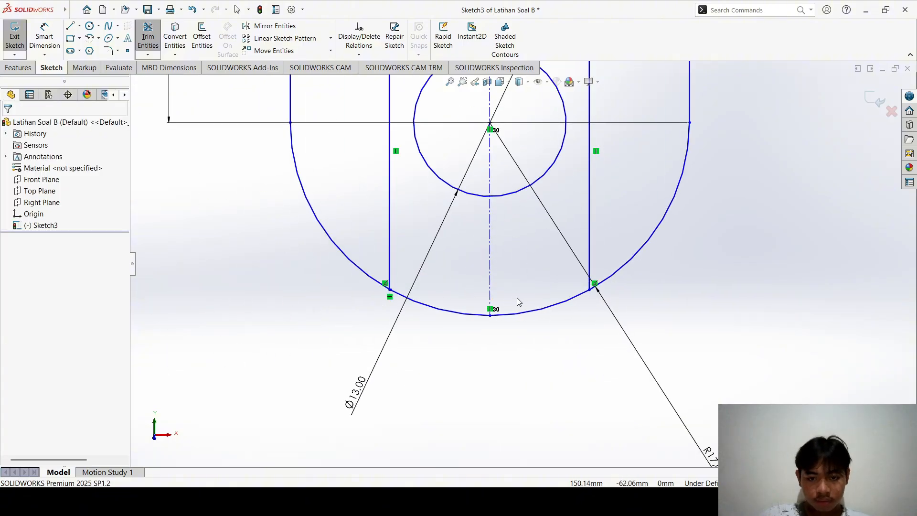
scroll(539, 310, up, 3)
scroll(483, 174, up, 4)
scroll(282, 253, down, 3)
scroll(208, 246, up, 2)
scroll(287, 241, down, 2)
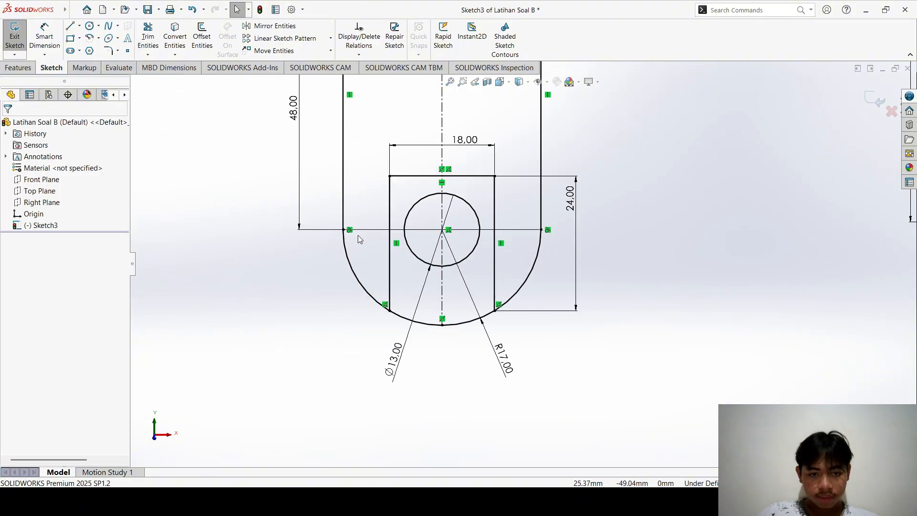
- Compare the redrawn T-shaped profile with the original and save the Latihan Soal B part
scroll(357, 235, up, 3)
scroll(588, 227, down, 3)
scroll(533, 254, up, 8)
scroll(767, 142, down, 5)
scroll(522, 265, up, 4)
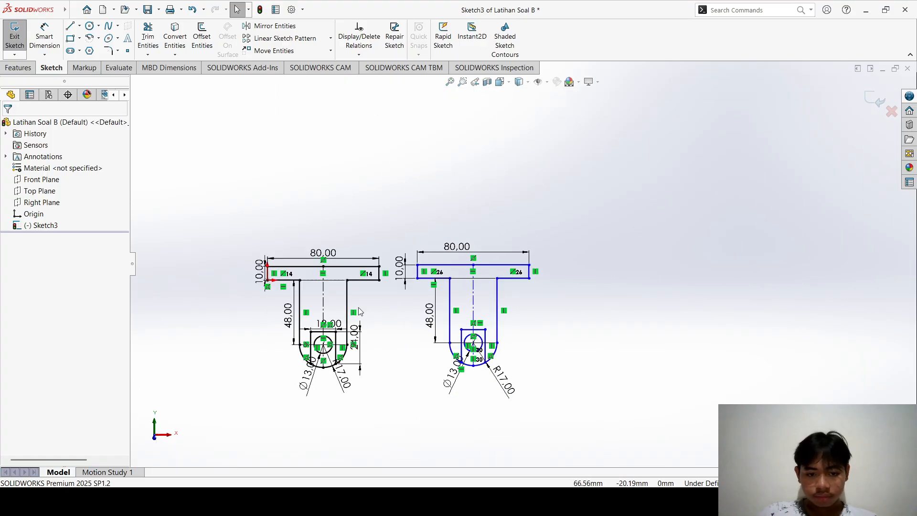
scroll(444, 230, up, 3)
scroll(470, 263, down, 6)
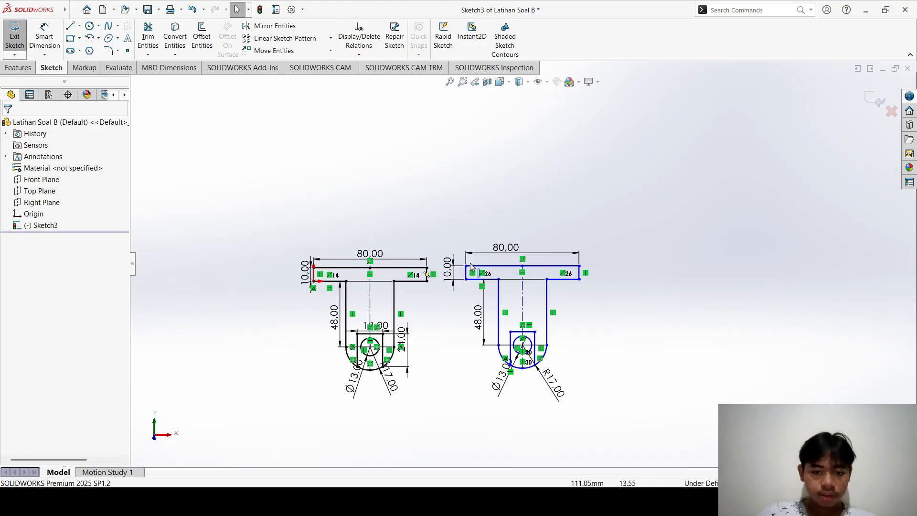
scroll(504, 280, down, 5)
scroll(543, 334, up, 6)
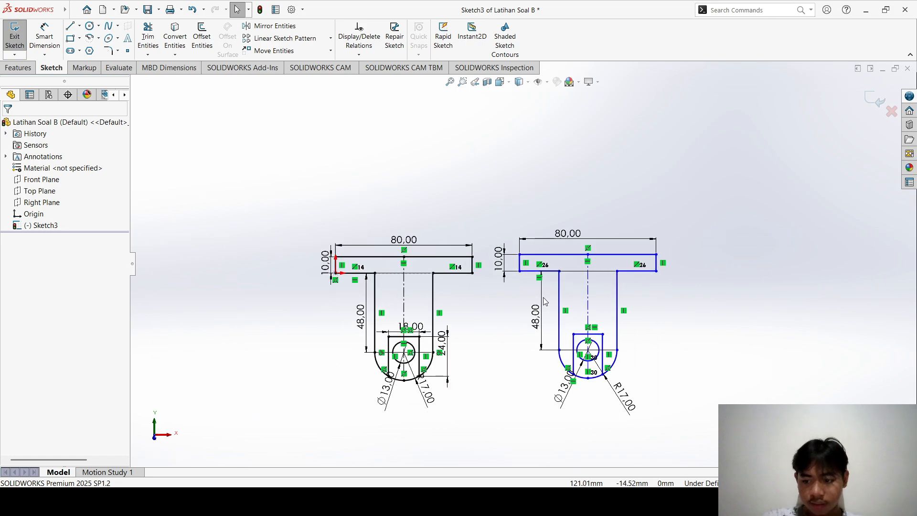
key(ctrl+s)
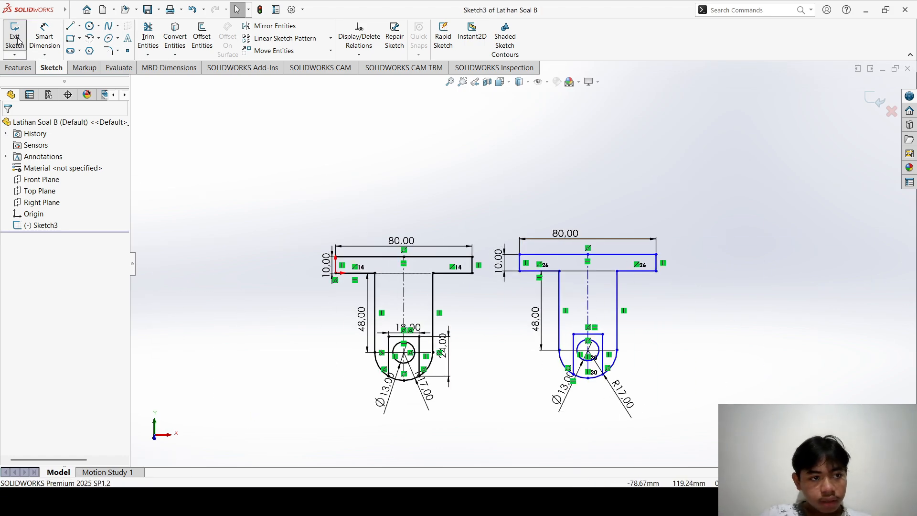
- Delete the entire redrawn T-shaped profile beside the original, including its dimensions and leftover flange lines
click(148, 36)
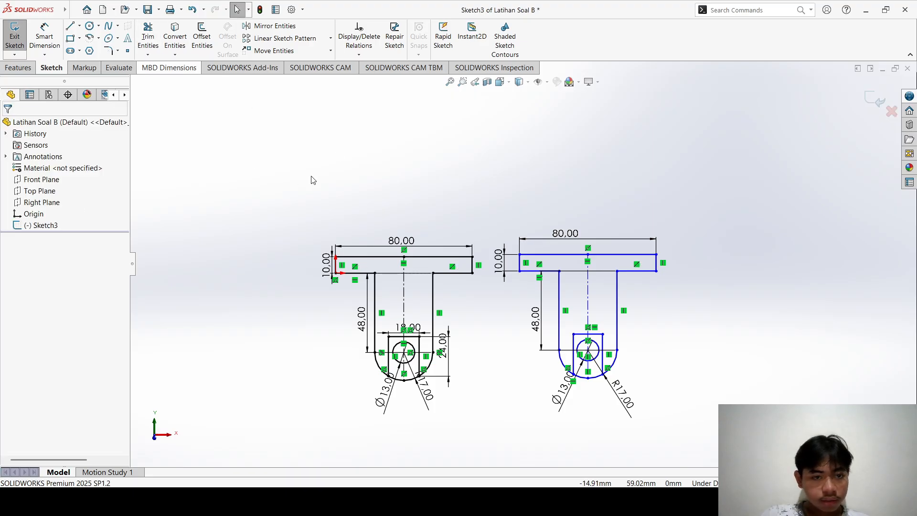
click(148, 29)
mouse_move(521, 181)
mouse_down()
mouse_move(658, 434)
mouse_move(666, 429)
mouse_up()
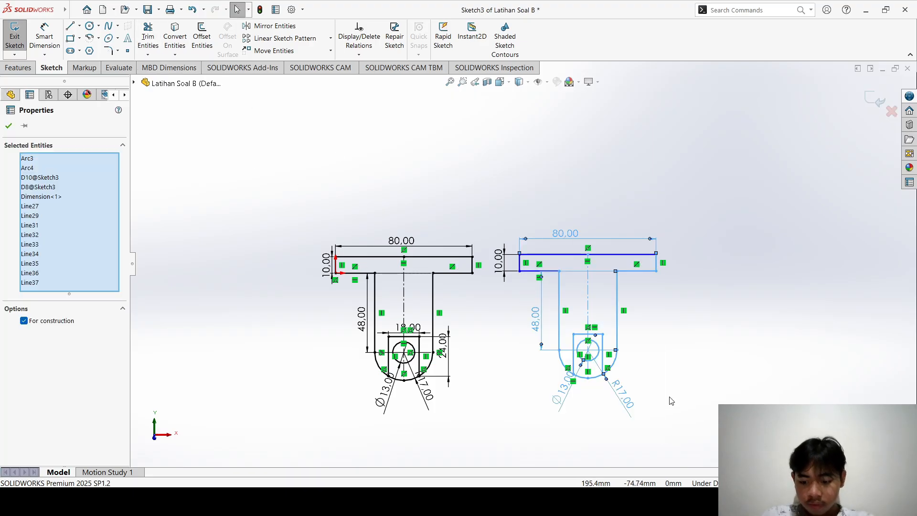
key(Delete)
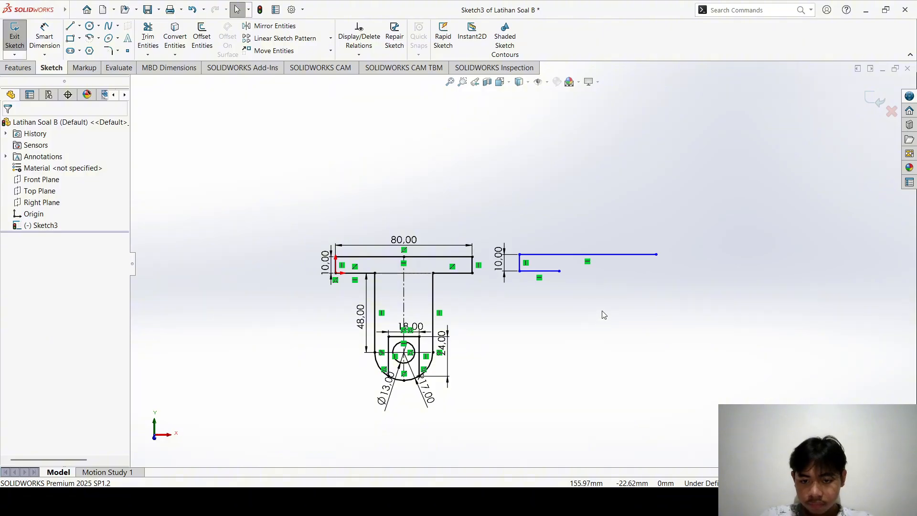
click(544, 256)
key(Delete)
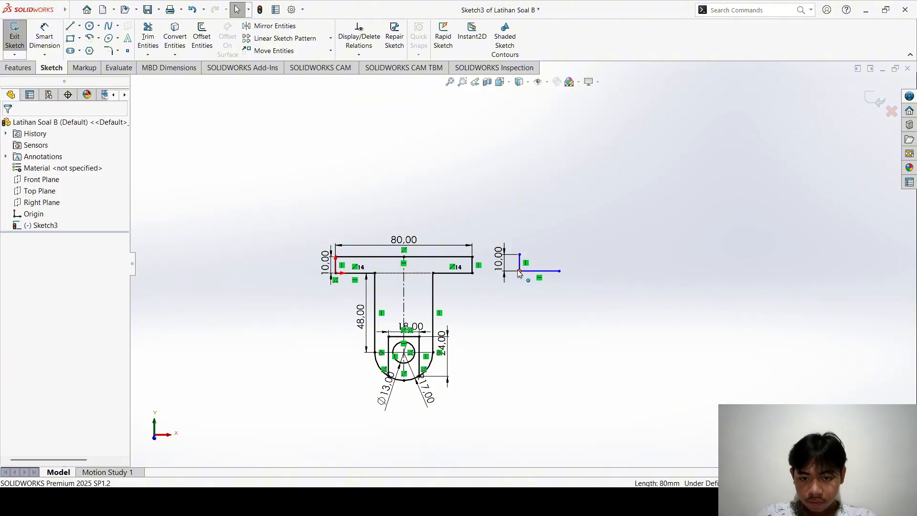
click(522, 270)
click(520, 261)
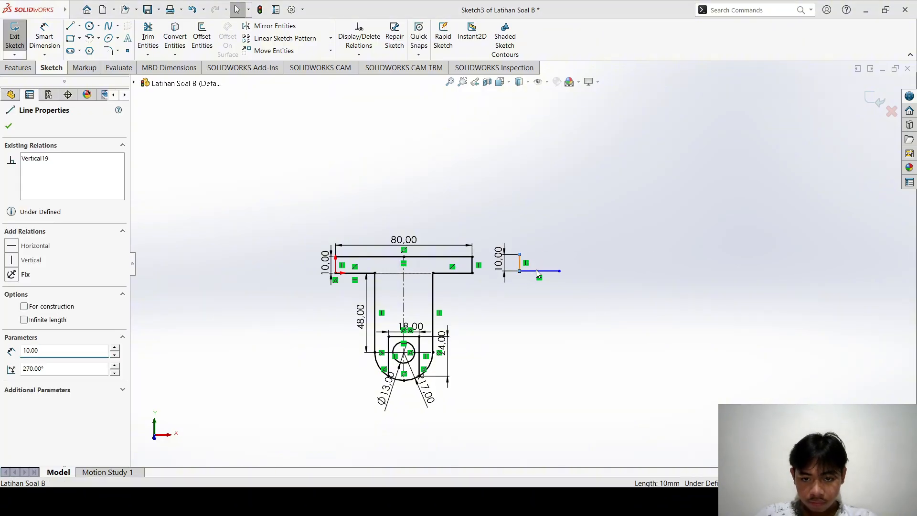
key(Delete)
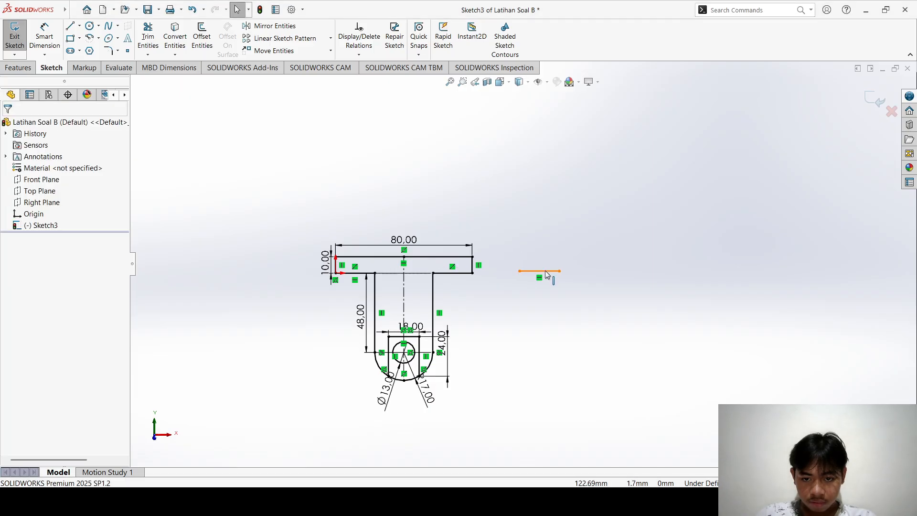
click(545, 271)
key(Delete)
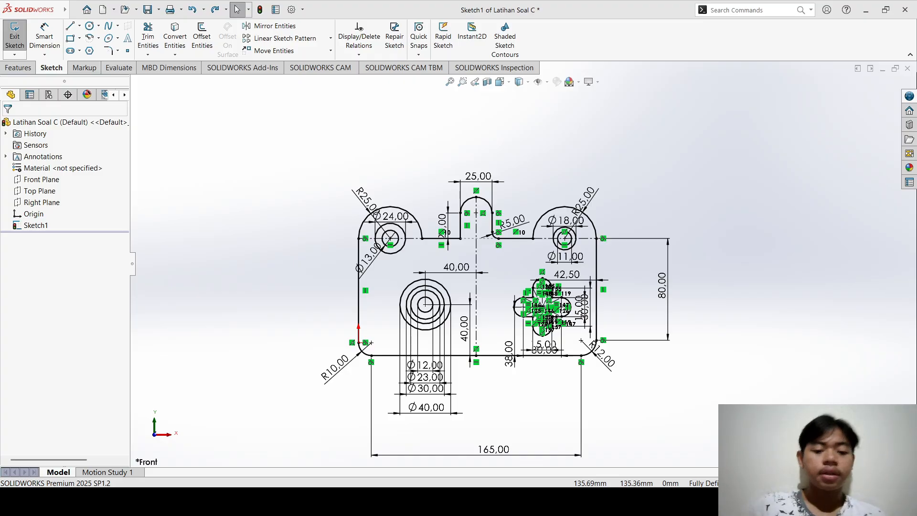
- Sketch a corner rectangle about 162 mm by 87 mm to the right of the original Latihan Soal C profile
scroll(405, 183, up, 3)
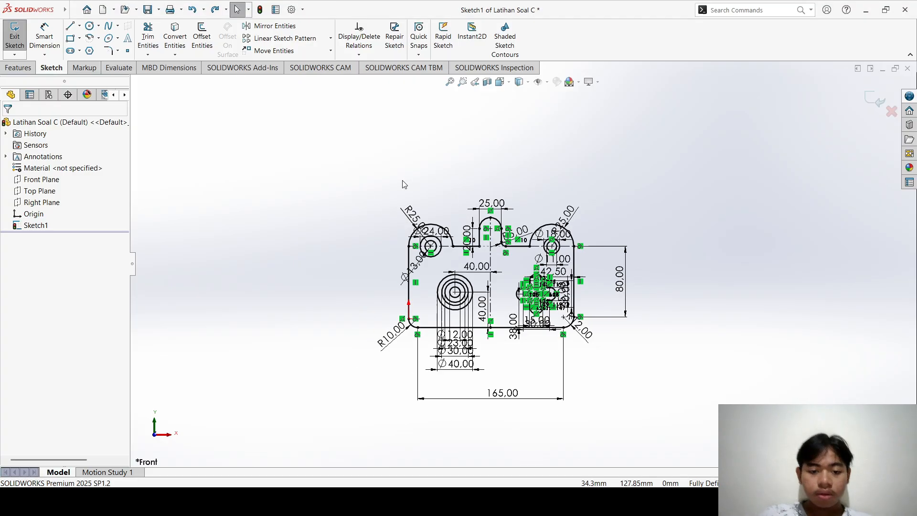
scroll(391, 167, down, 4)
scroll(518, 222, up, 5)
scroll(755, 279, down, 5)
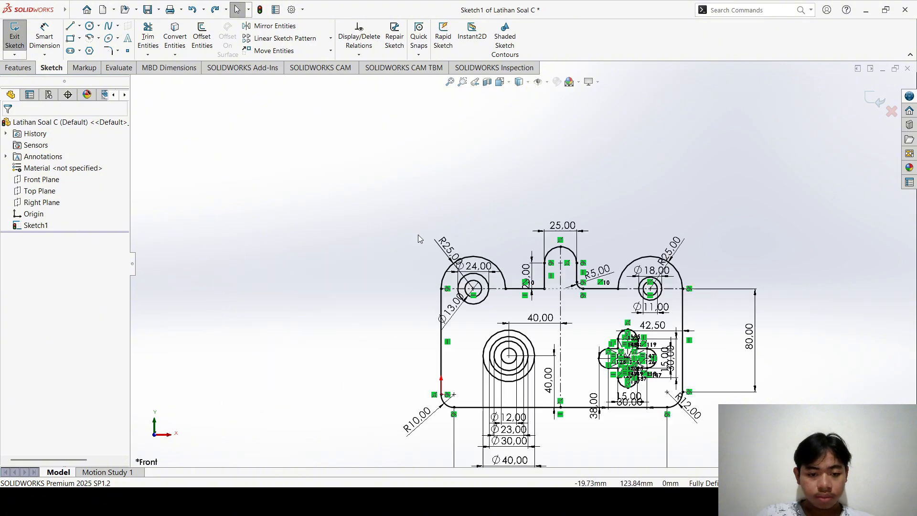
scroll(783, 283, down, 1)
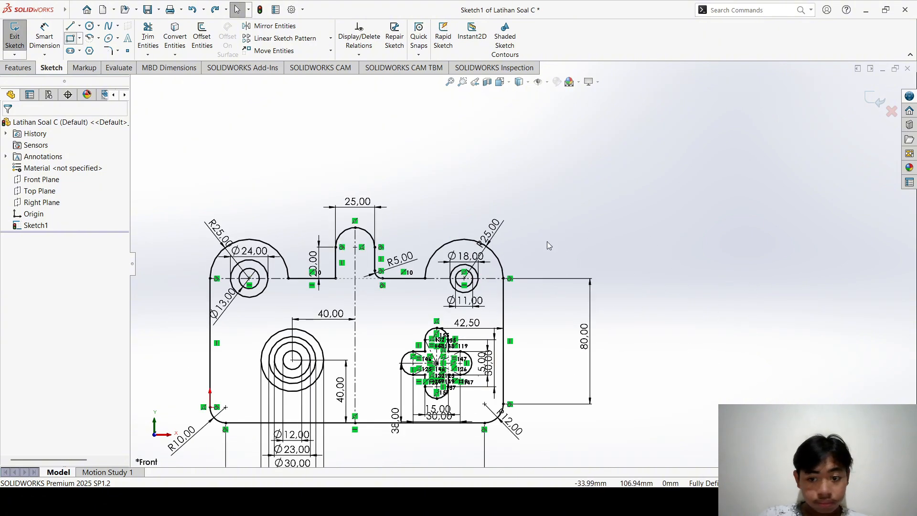
scroll(707, 275, up, 2)
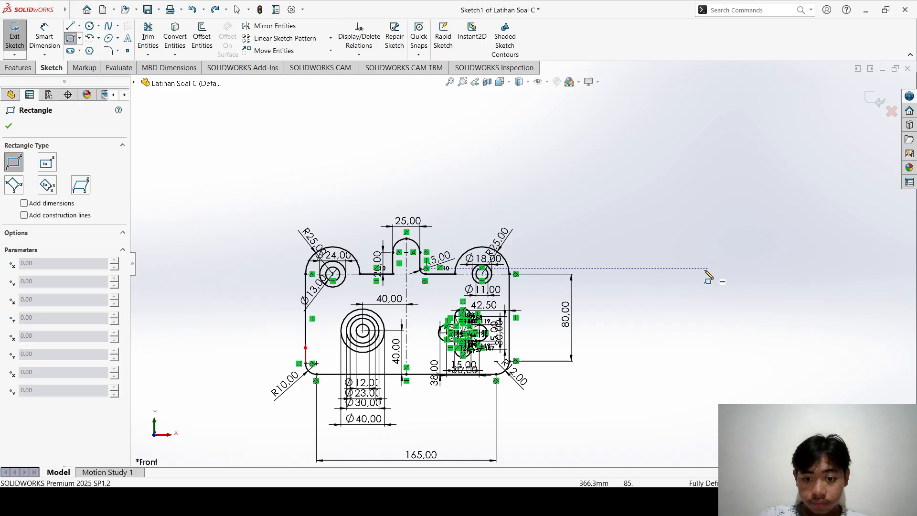
click(653, 275)
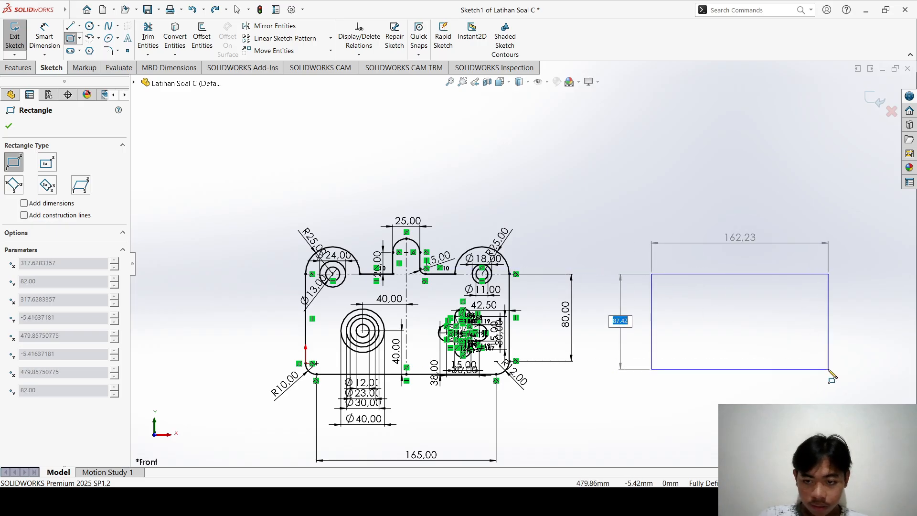
click(829, 370)
key(Escape)
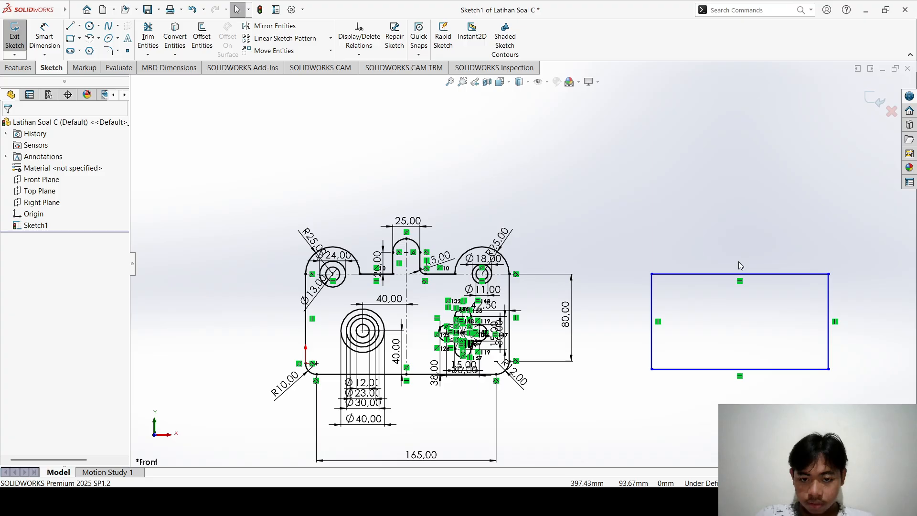
- Set the new rectangle's top edge length to 165 mm and its right edge length to 80 mm
click(777, 275)
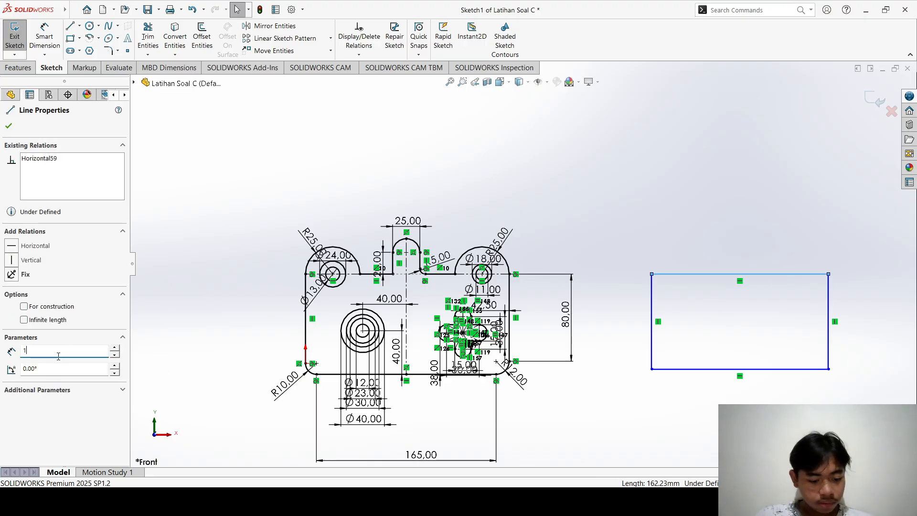
text(165)
key(Return)
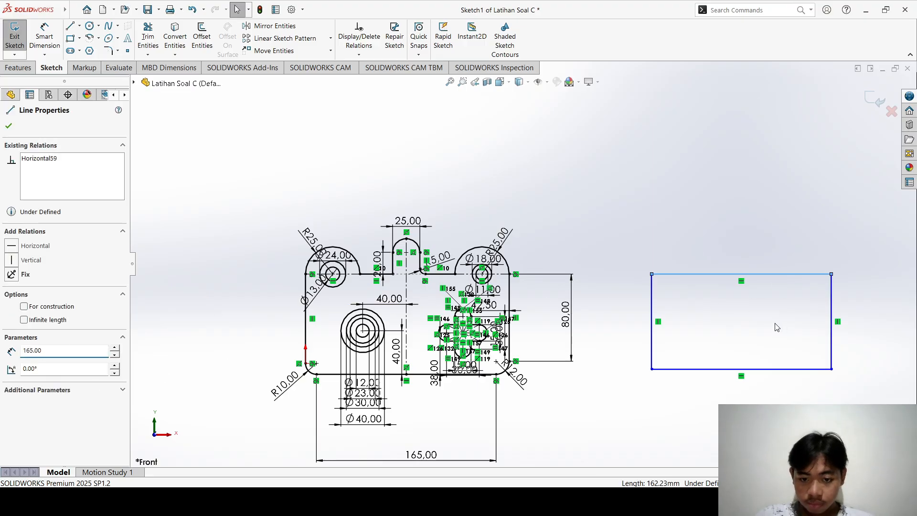
key(Escape)
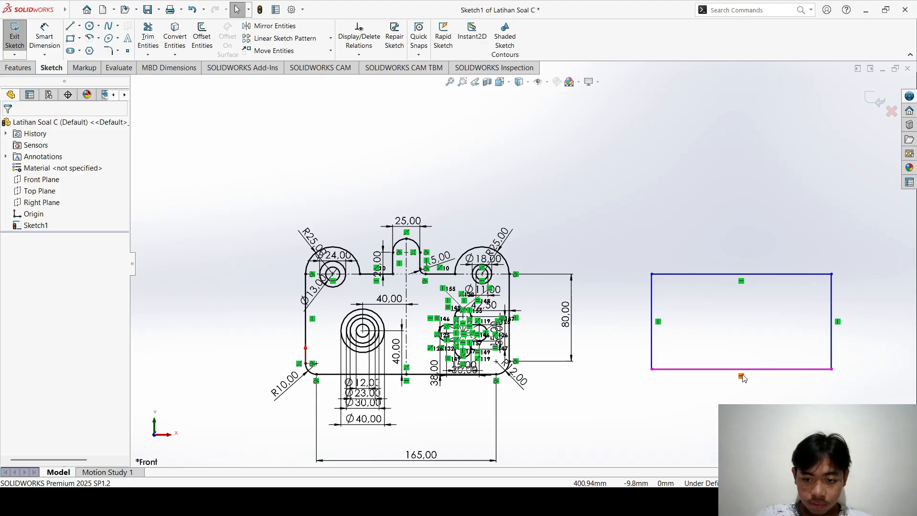
click(831, 314)
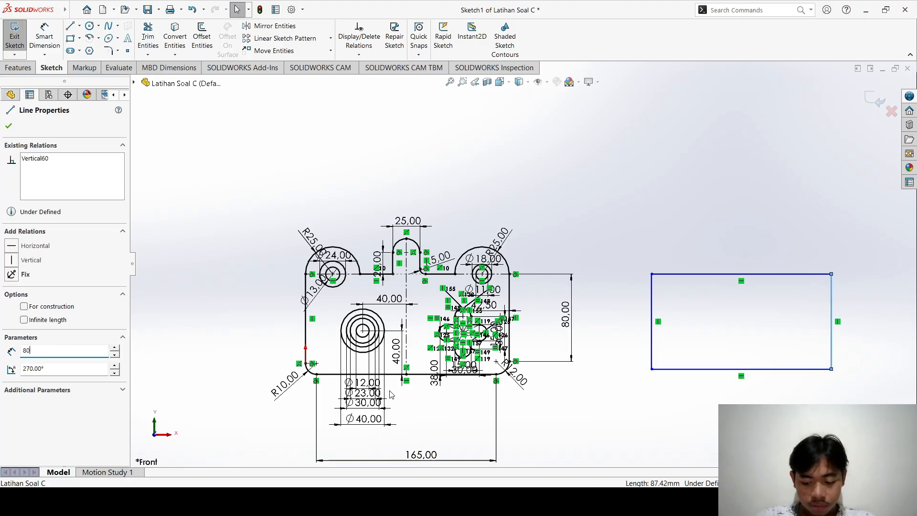
key(Return)
key(Escape)
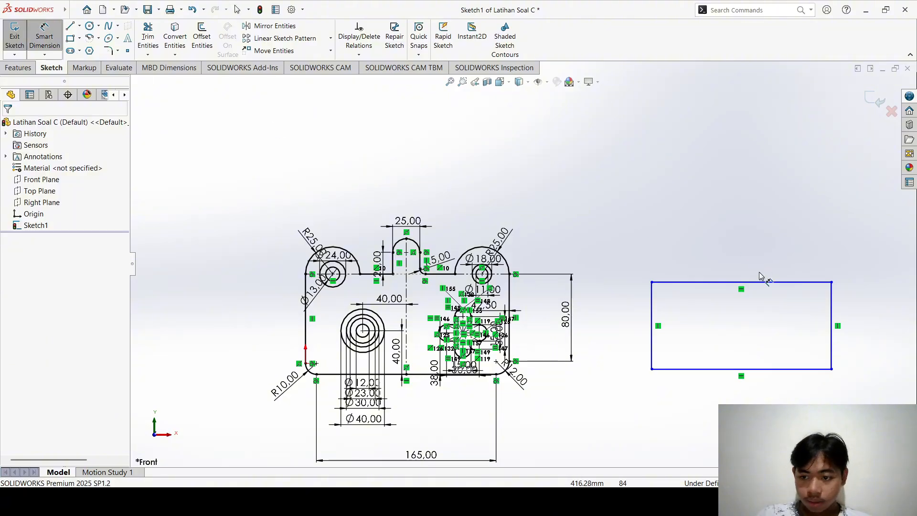
- Dimension the new rectangle's width above its top edge and its height to the right of its right edge
click(765, 283)
click(760, 234)
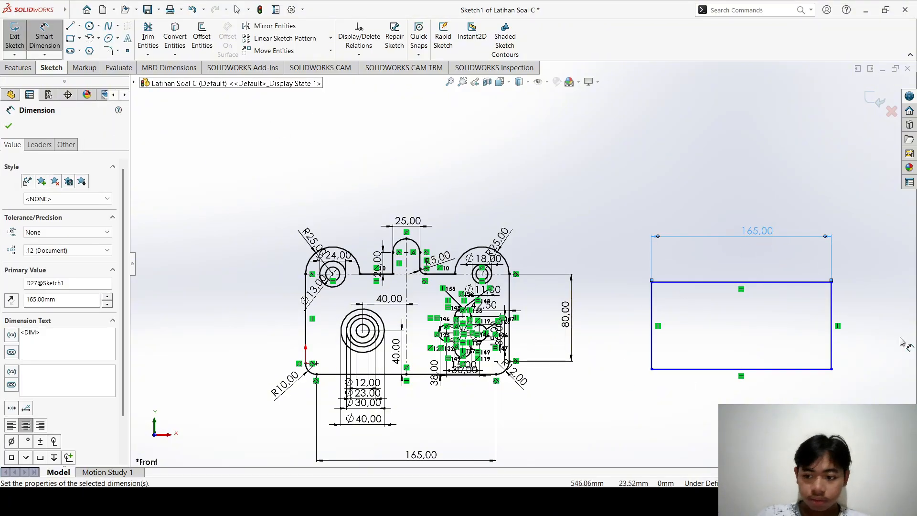
scroll(839, 324, up, 2)
scroll(839, 324, down, 2)
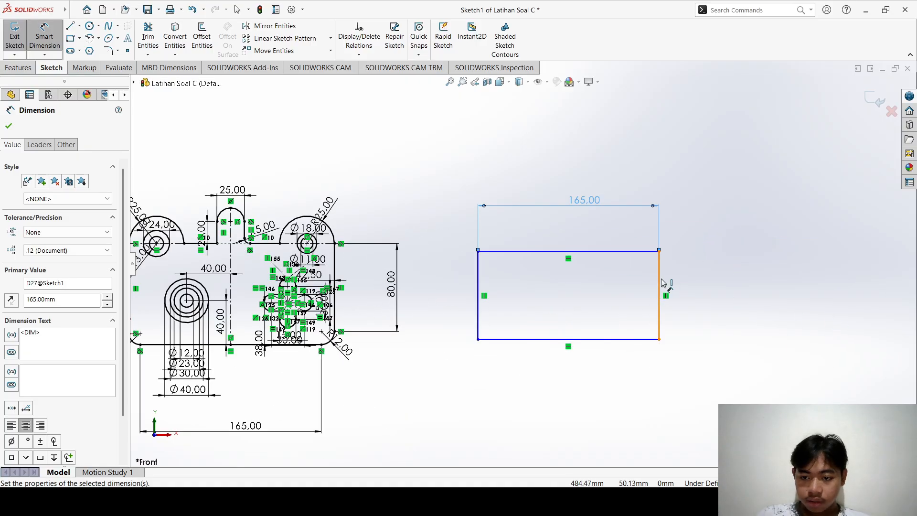
click(662, 284)
click(717, 295)
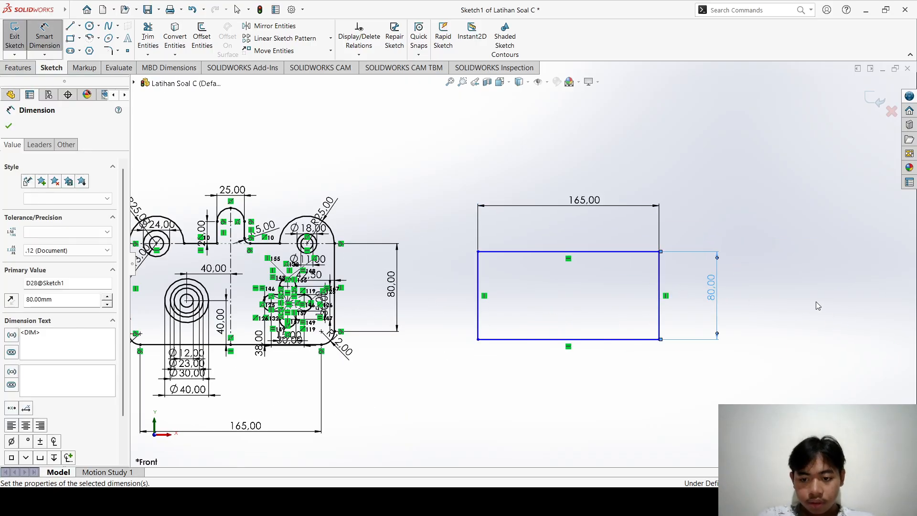
key(Escape)
- Move the new rectangle's width dimension from above the rectangle to below it
scroll(818, 306, up, 2)
scroll(784, 324, down, 4)
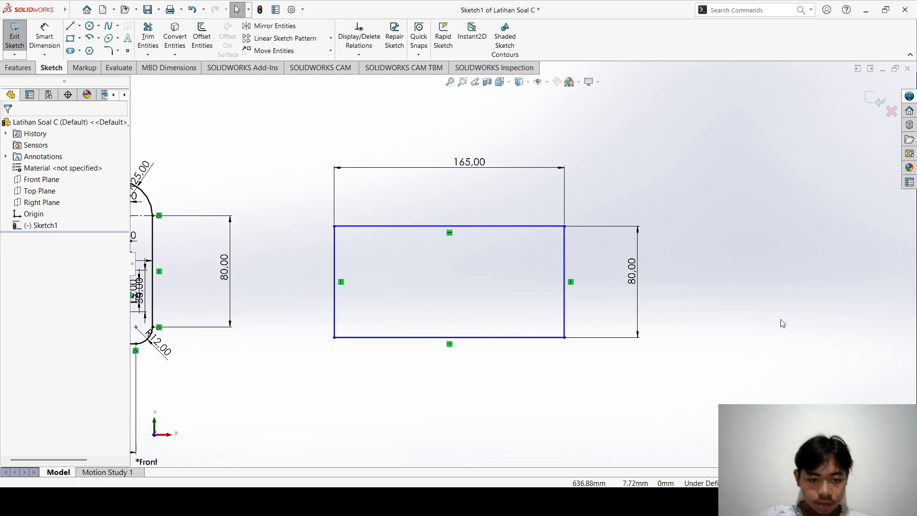
scroll(516, 261, up, 4)
drag(496, 221, 499, 358)
key(Escape)
scroll(461, 286, up, 2)
scroll(429, 244, down, 5)
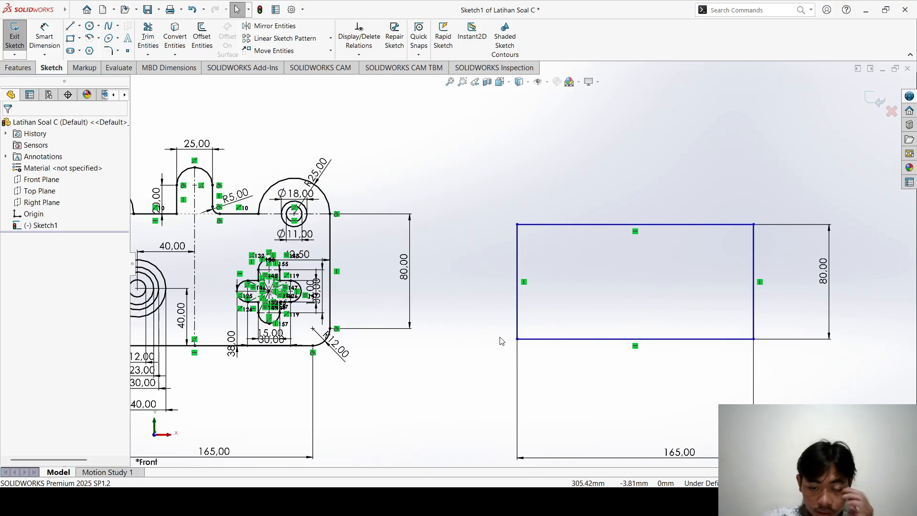
scroll(494, 334, up, 1)
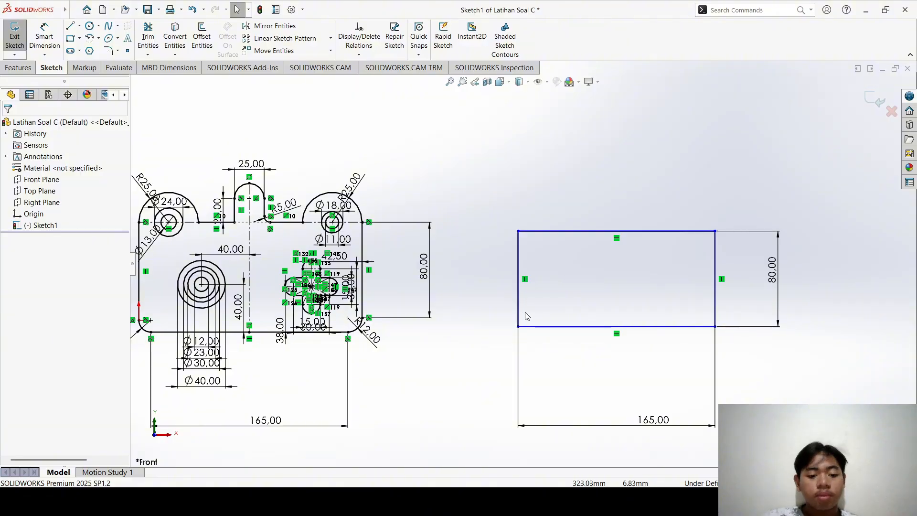
scroll(538, 301, up, 1)
scroll(573, 287, down, 2)
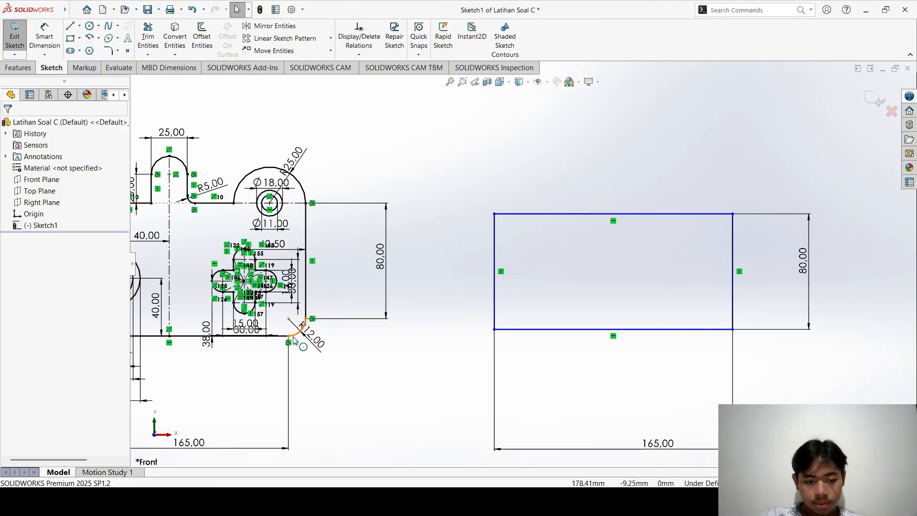
click(90, 26)
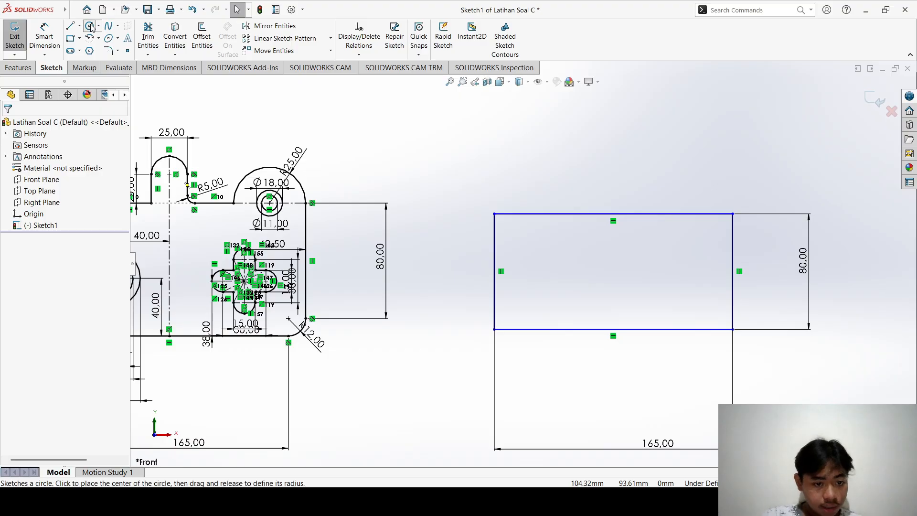
click(495, 333)
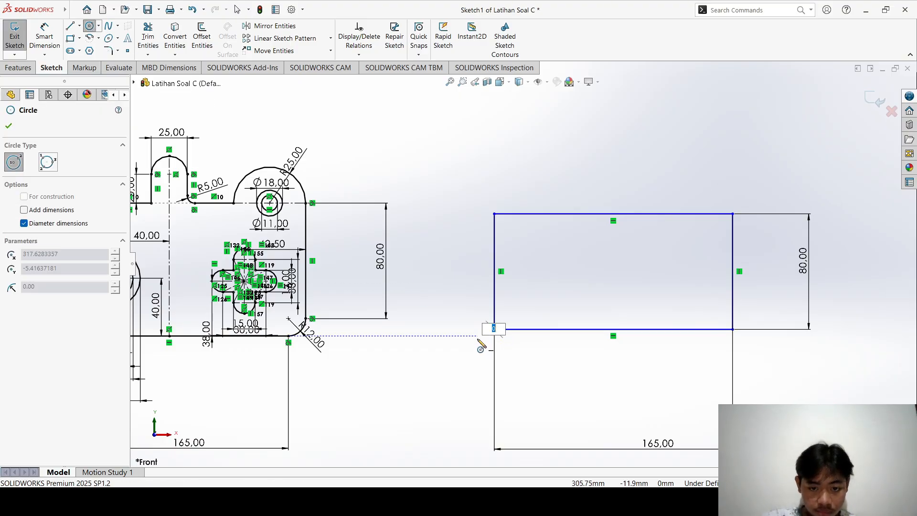
key(Escape)
- Sketch a circle centred on the new rectangle's lower-left corner and set its radius to 12 mm
click(91, 26)
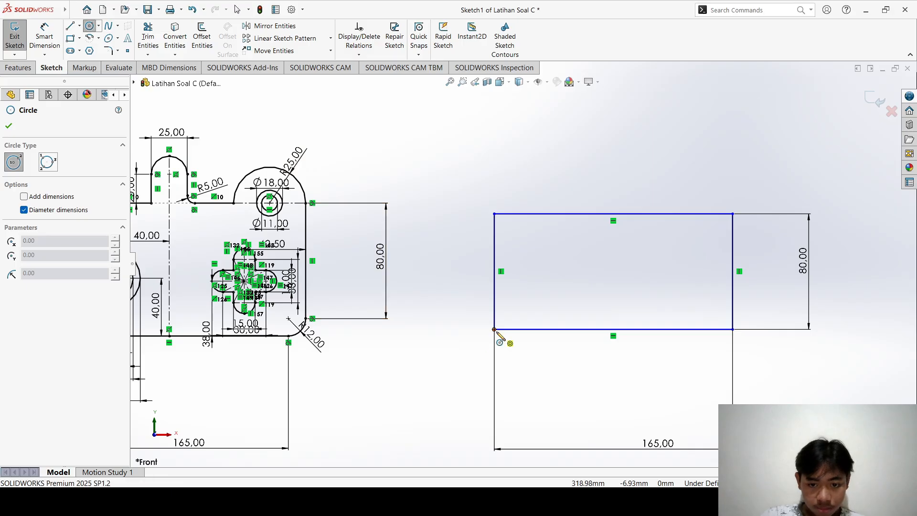
click(495, 329)
click(512, 321)
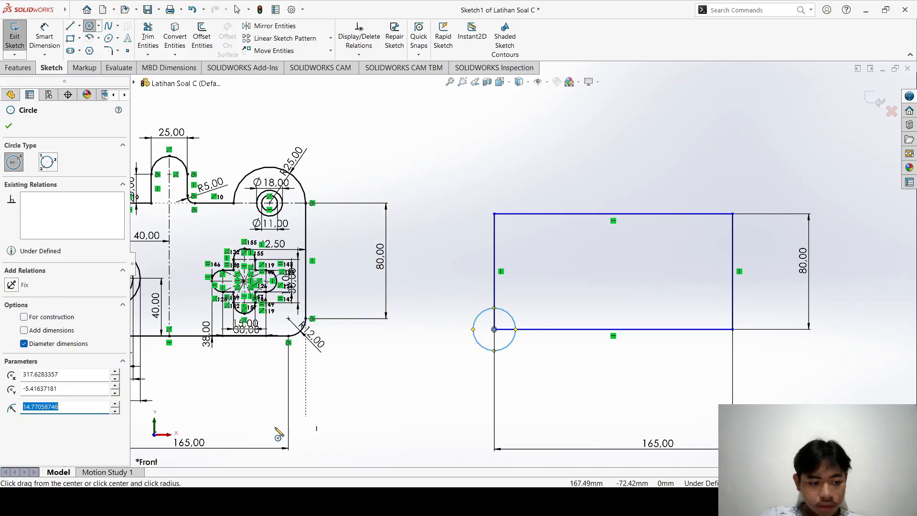
text(12)
key(Return)
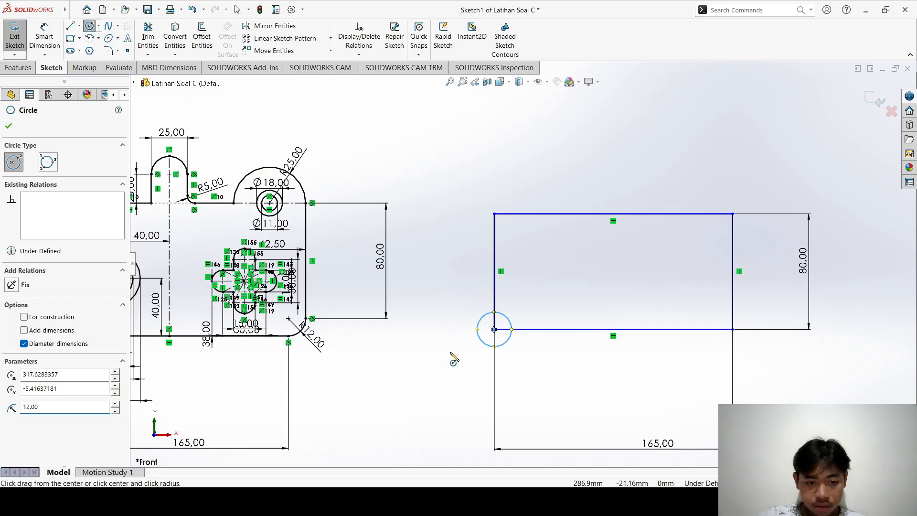
scroll(506, 306, up, 3)
scroll(487, 306, down, 2)
key(Escape)
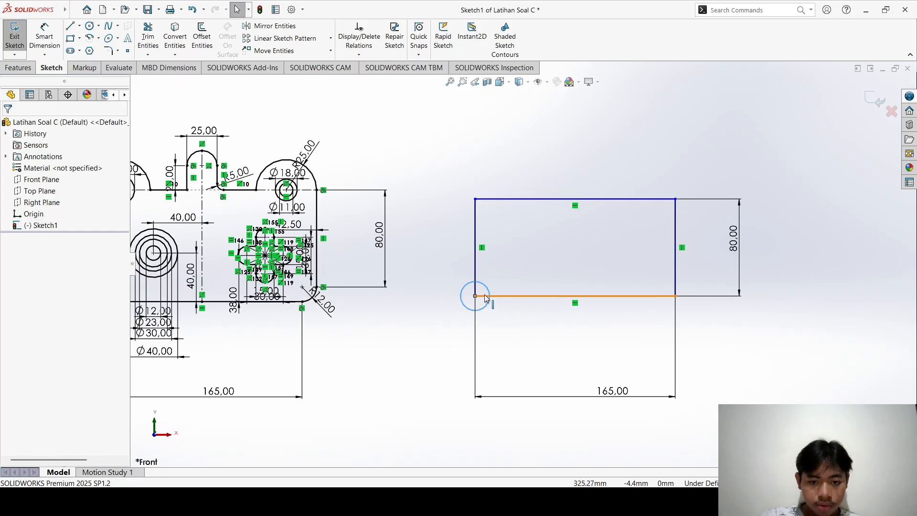
- Set the radius of the circle on the new rectangle's lower-left corner to 10 mm
click(488, 289)
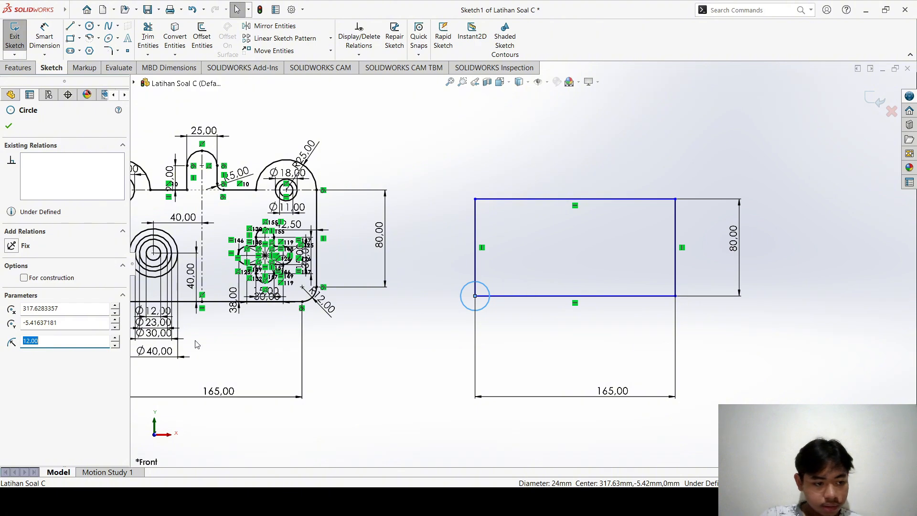
text(10)
key(Return)
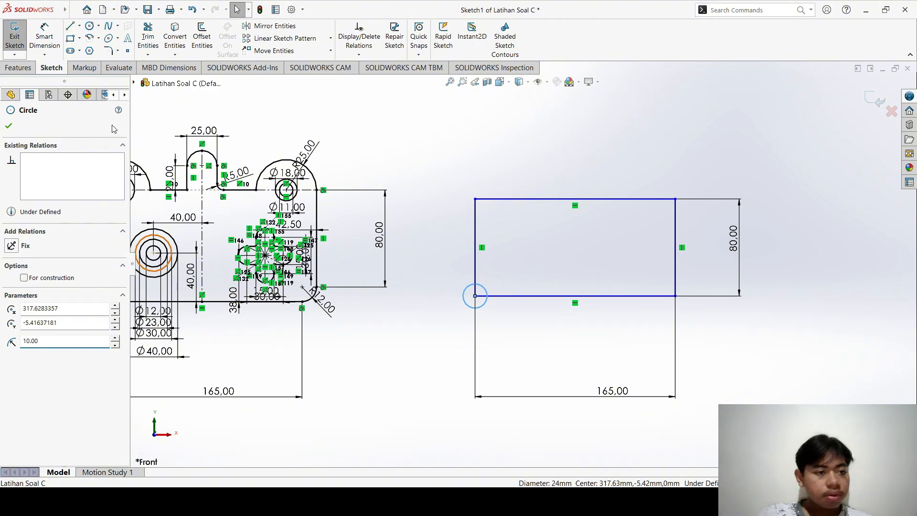
- Sketch a circle centred on the new rectangle's lower-right corner and change its radius
click(90, 26)
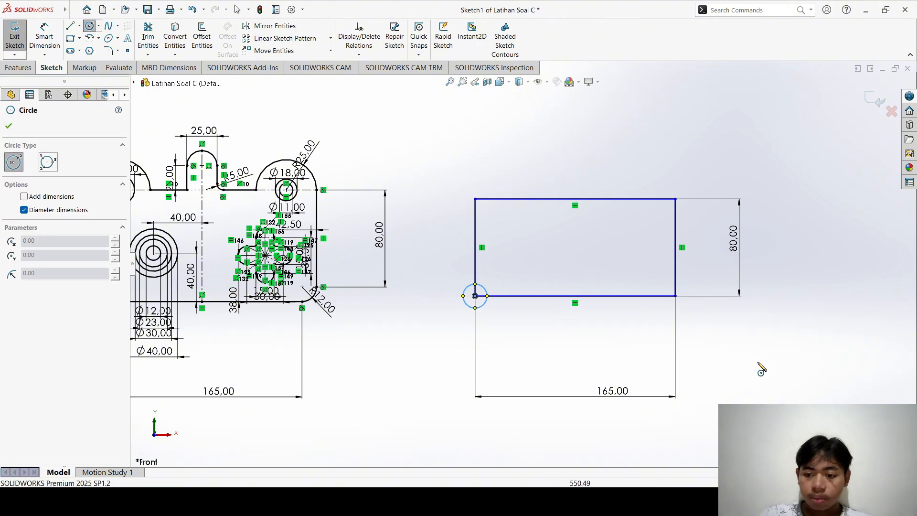
click(675, 293)
key(Escape)
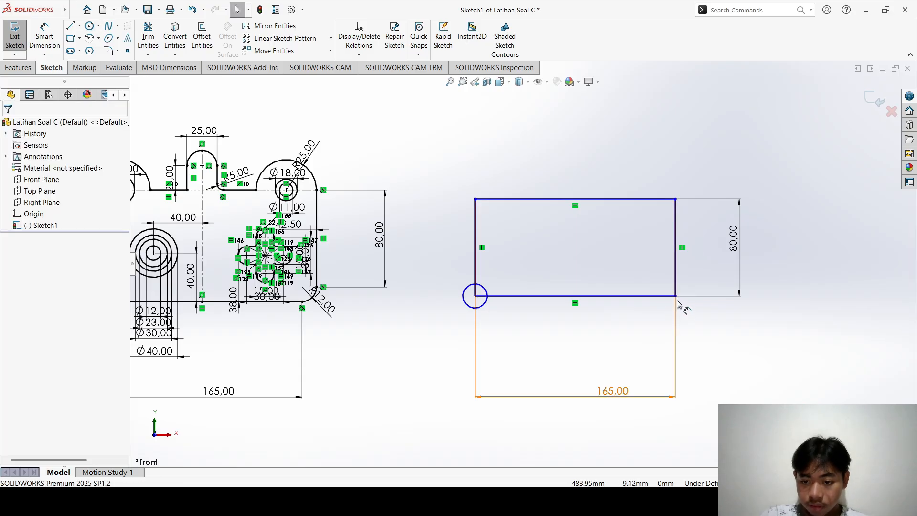
right_drag(421, 177, 483, 197)
key(Escape)
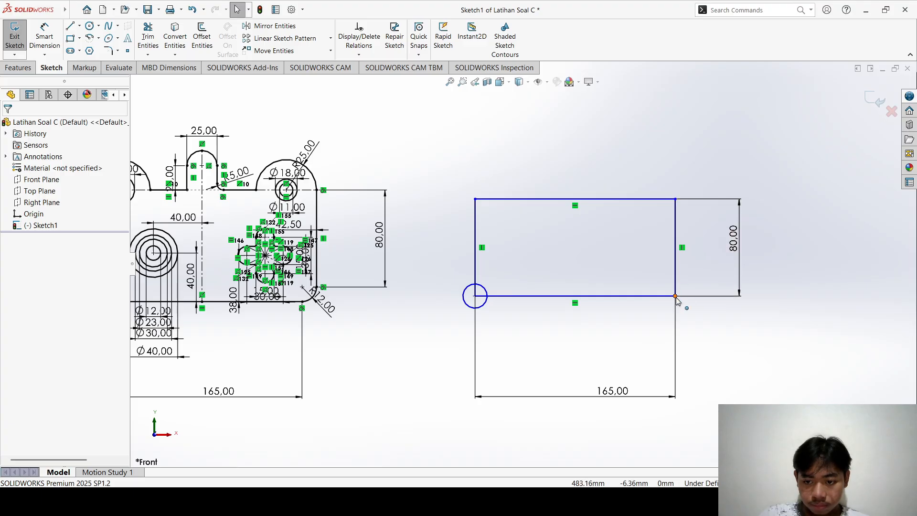
right_drag(676, 297, 739, 323)
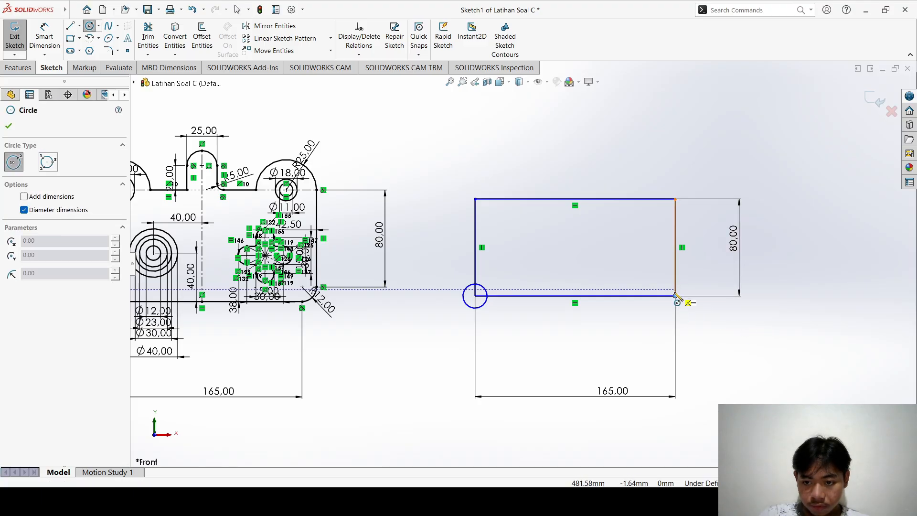
drag(676, 297, 696, 325)
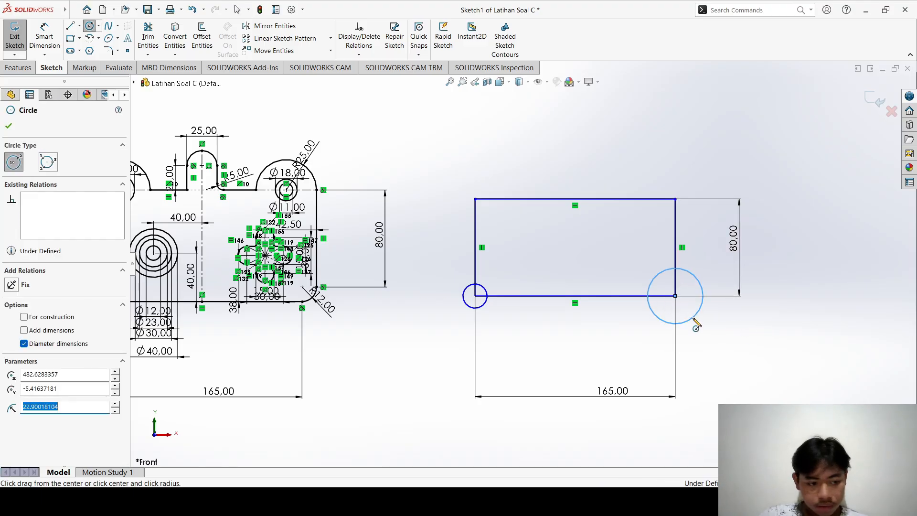
text(1)
key(Return)
key(Escape)
- Undo the two circles centred on the new rectangle's lower corners
scroll(678, 329, up, 5)
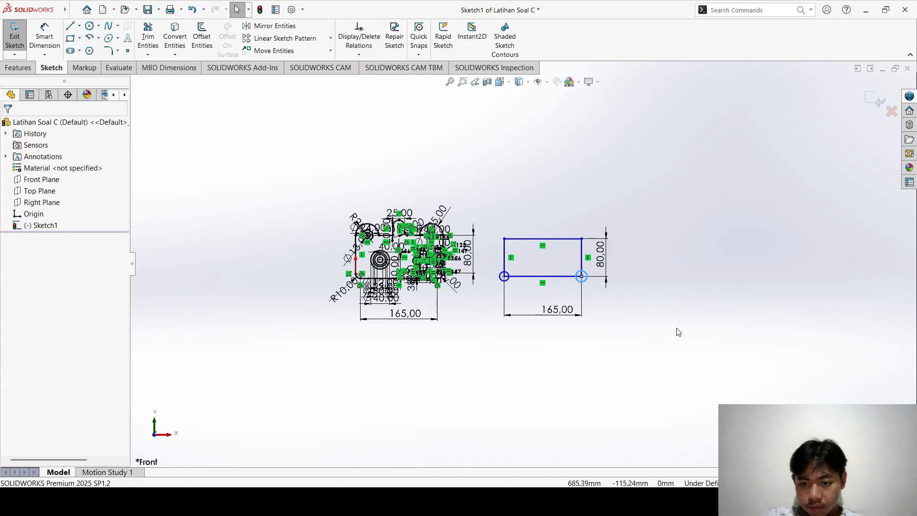
scroll(607, 275, down, 6)
scroll(410, 258, down, 2)
scroll(293, 221, up, 3)
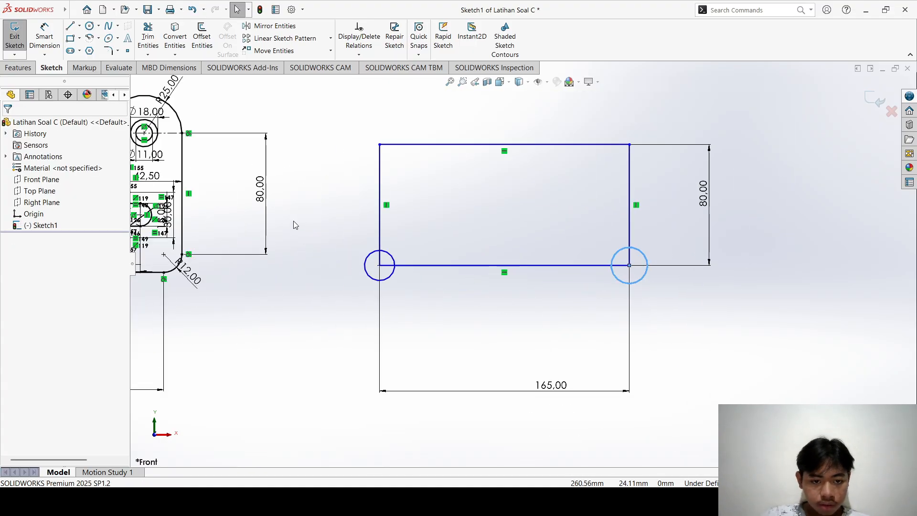
scroll(406, 229, down, 1)
scroll(522, 264, up, 3)
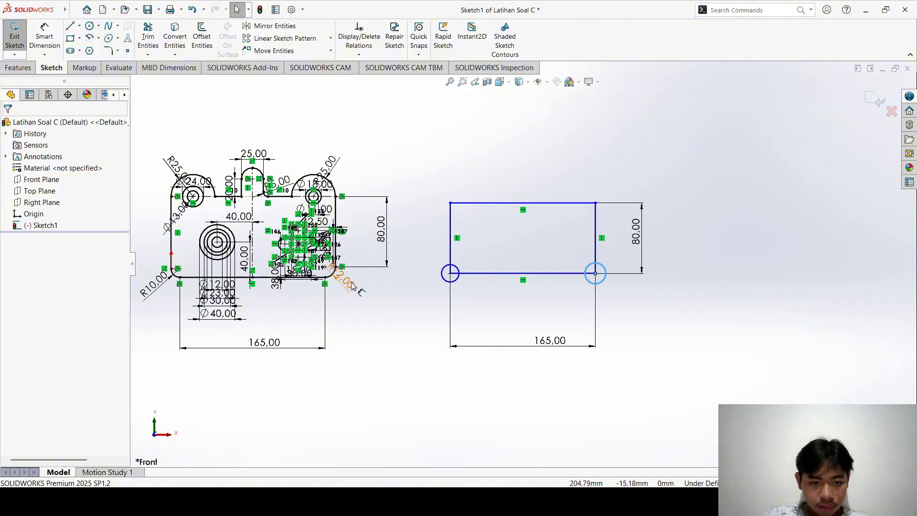
scroll(352, 285, down, 5)
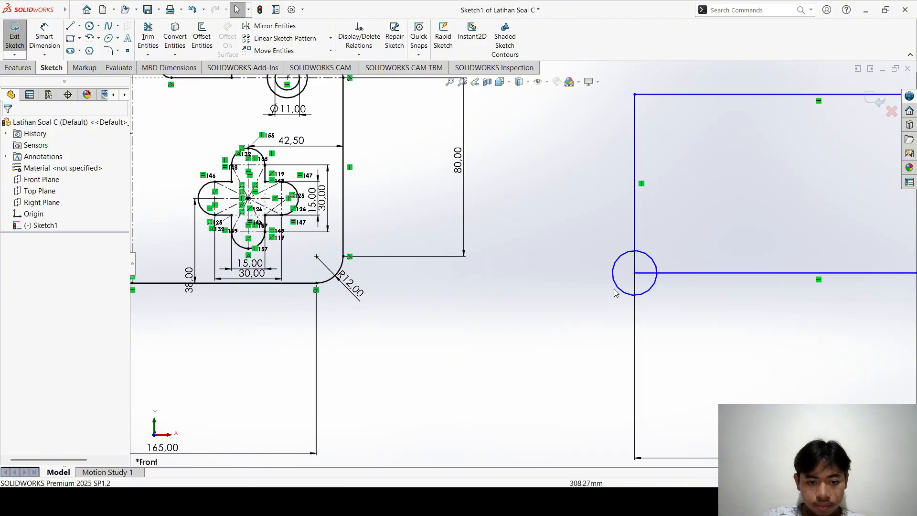
key(ctrl+z)
scroll(805, 246, up, 1)
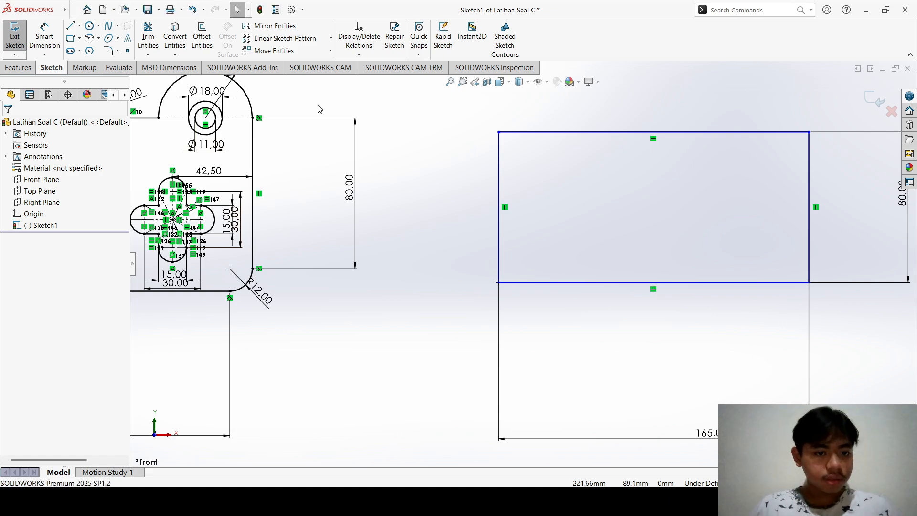
- Sketch a circle overlapping the new rectangle's left edge near its lower-left corner and set the radius to 10 mm
click(90, 26)
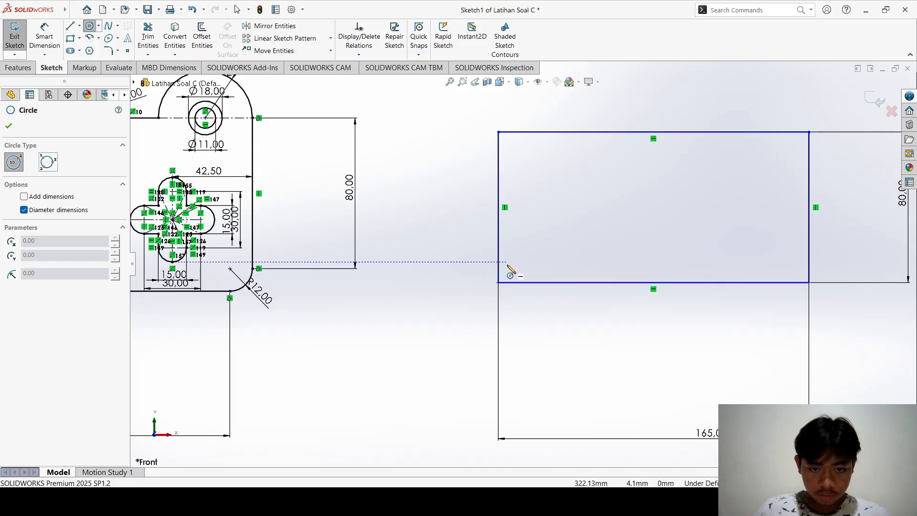
click(508, 248)
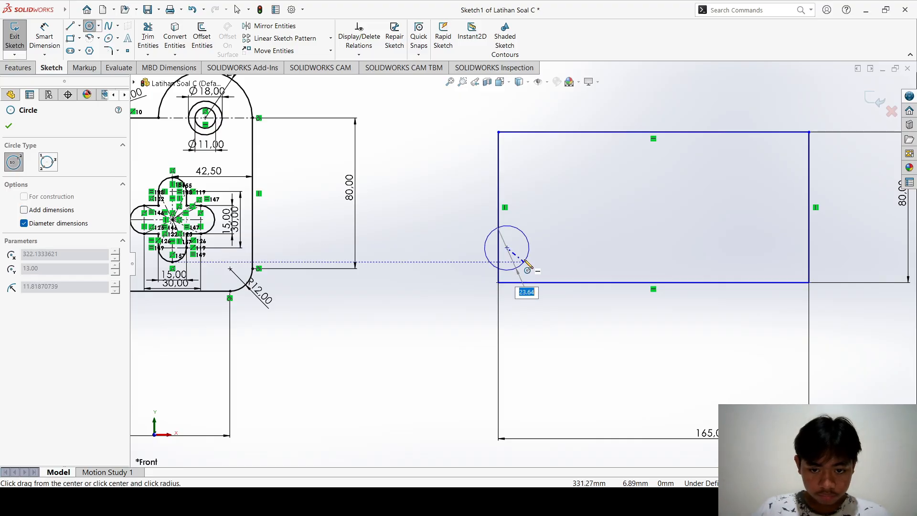
click(523, 264)
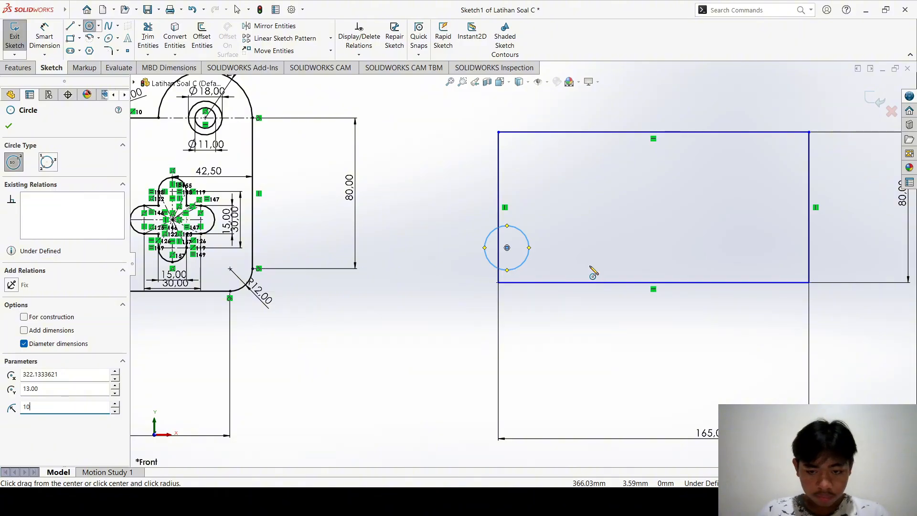
key(Return)
key(Escape)
- Enlarge the circle near the lower-left corner freehand to a diameter of about 25 mm
scroll(545, 230, up, 2)
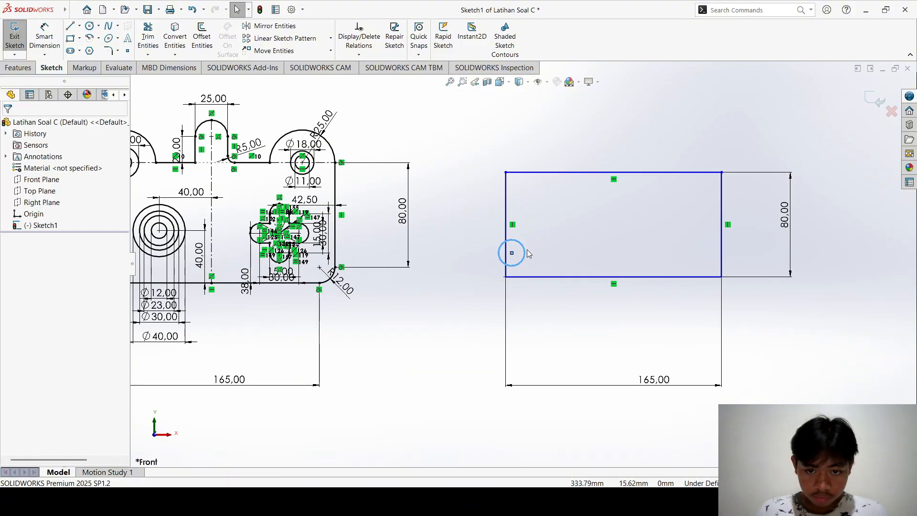
scroll(528, 250, down, 3)
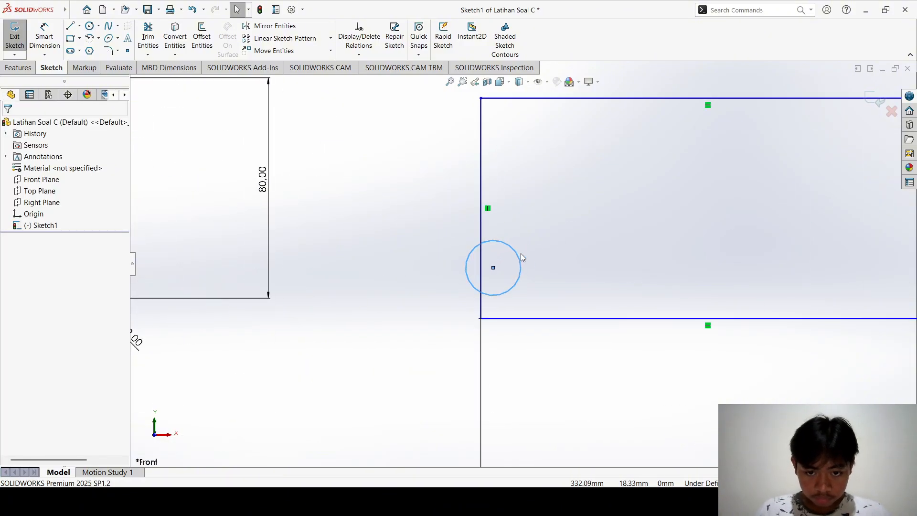
drag(520, 256, 528, 260)
key(Escape)
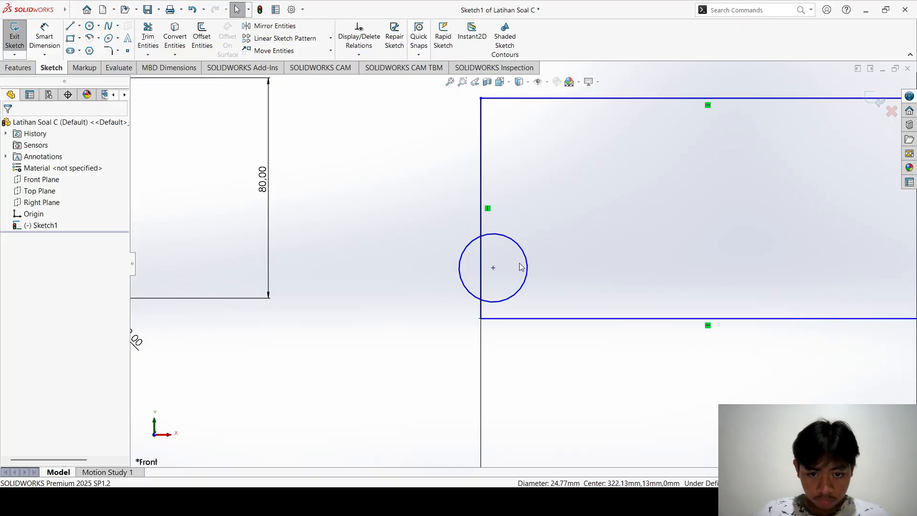
- Try to make the circle coincident with the rectangle's lower-left corner point and undo the relation
click(525, 260)
click(480, 318)
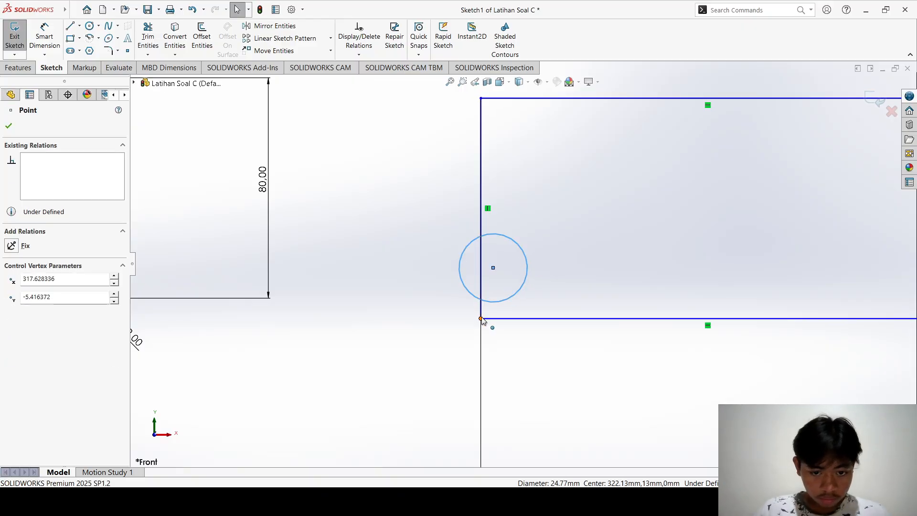
click(19, 310)
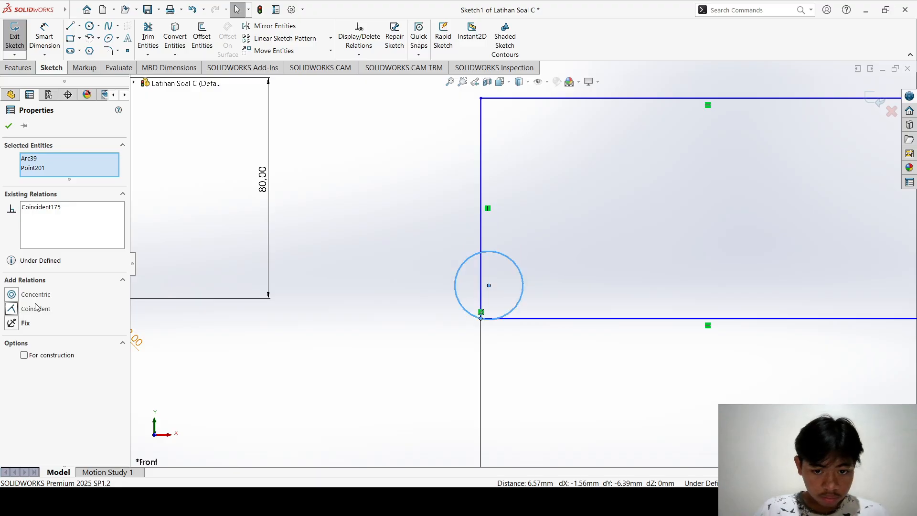
click(577, 255)
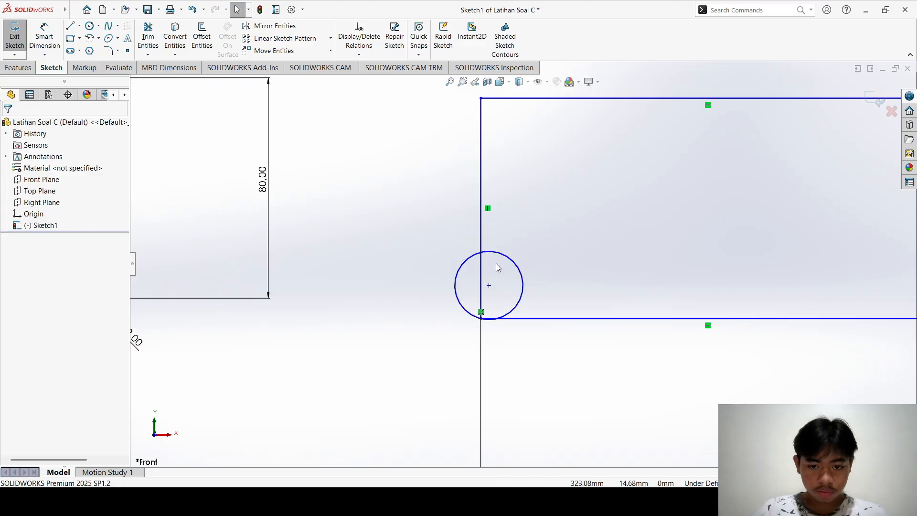
drag(505, 259, 524, 266)
key(ctrl+z)
- Make the circle near the lower-left corner tangent to the rectangle's left and bottom edges
click(572, 245)
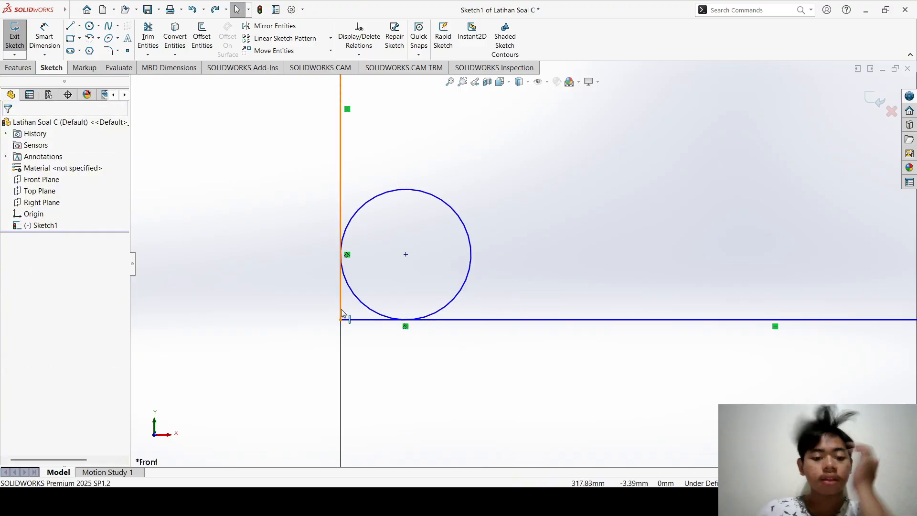
scroll(600, 239, up, 5)
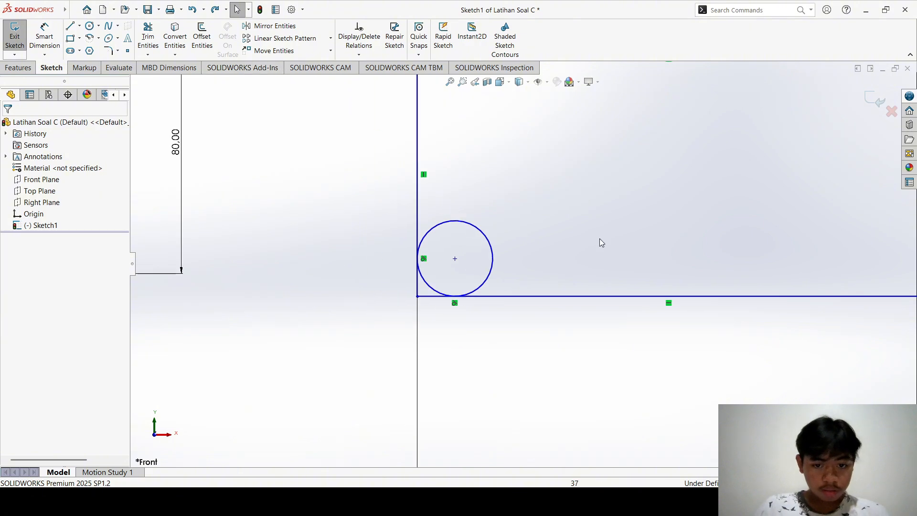
scroll(486, 254, down, 4)
scroll(523, 264, up, 3)
- Sketch a second circle inside the rectangle near its lower-right corner and set its radius to 12 mm
mouse_move(35, 15)
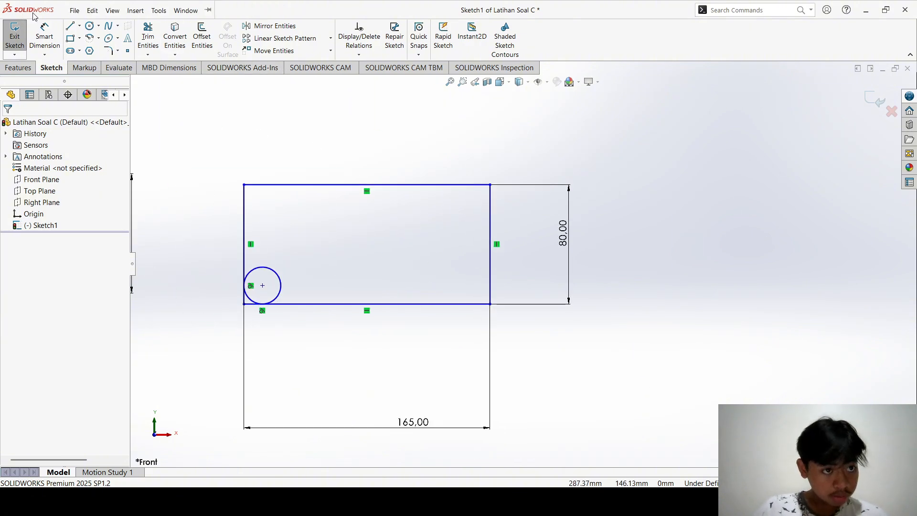
click(88, 26)
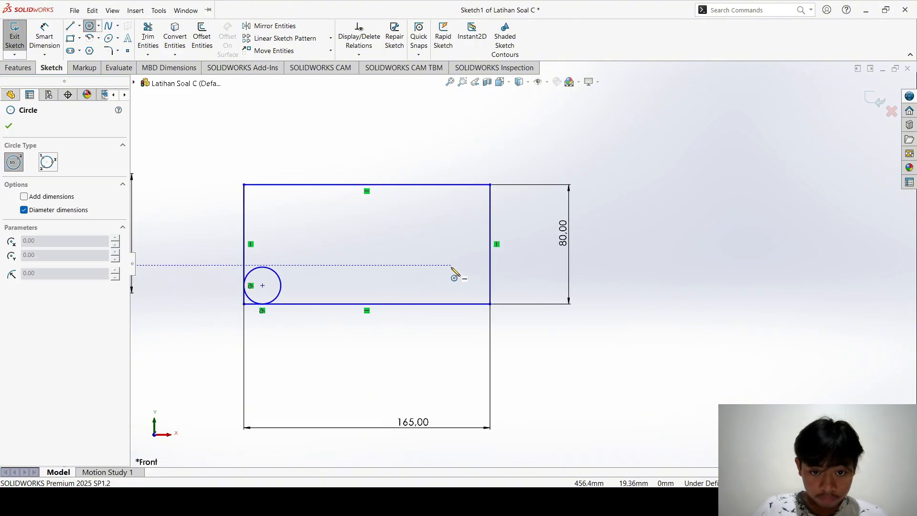
click(451, 265)
key(Escape)
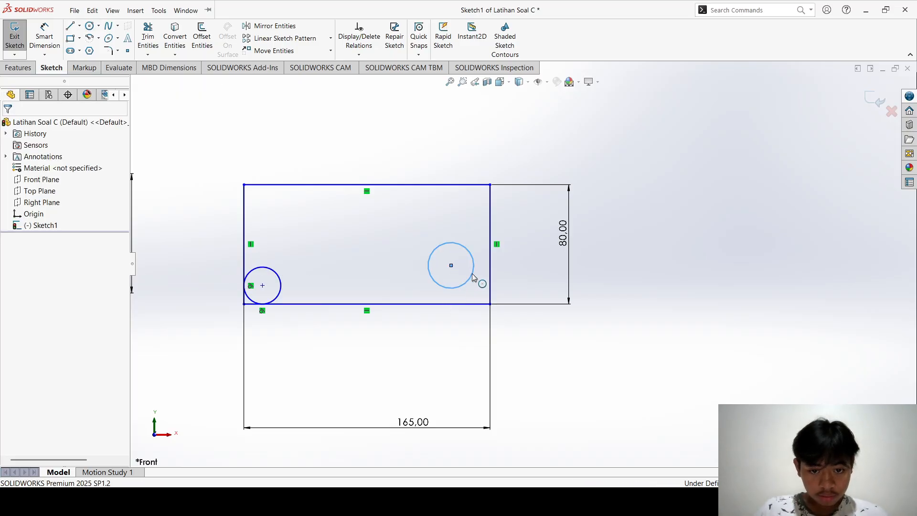
click(472, 278)
key(Return)
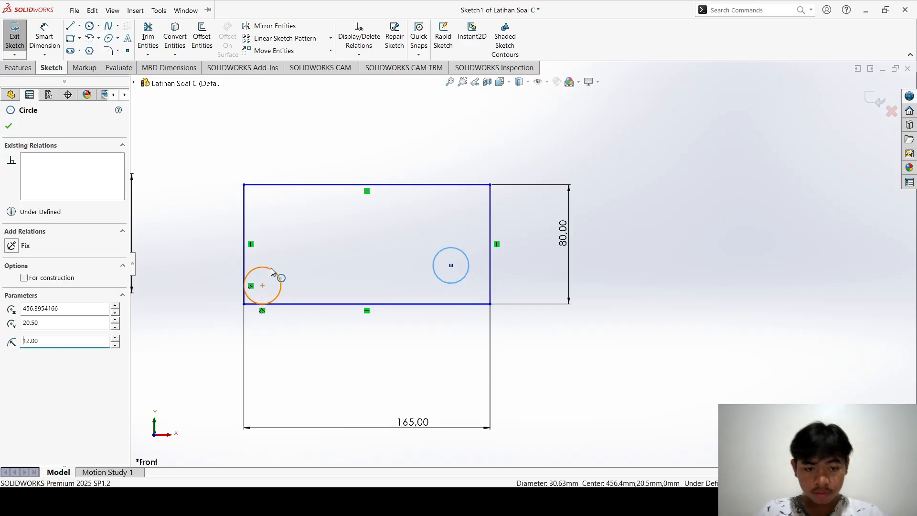
key(Escape)
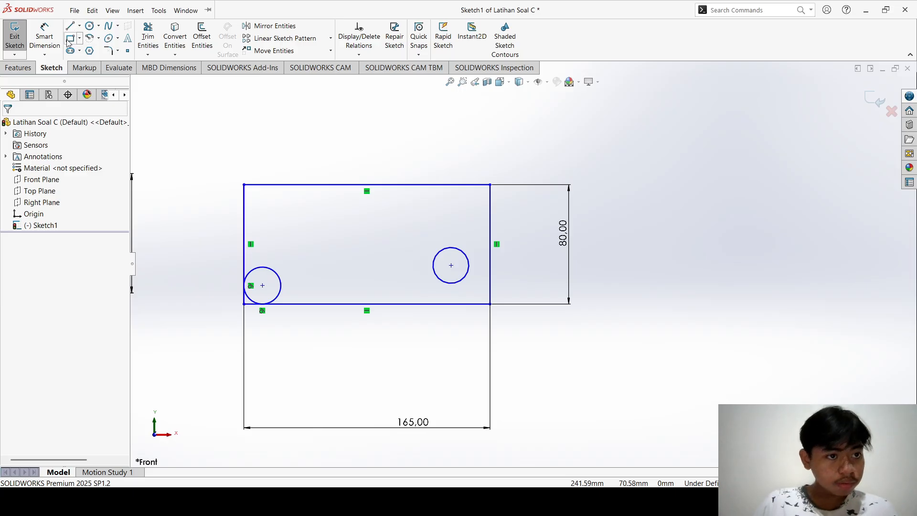
- Make the second circle tangent to the rectangle's right and bottom edges
click(467, 274)
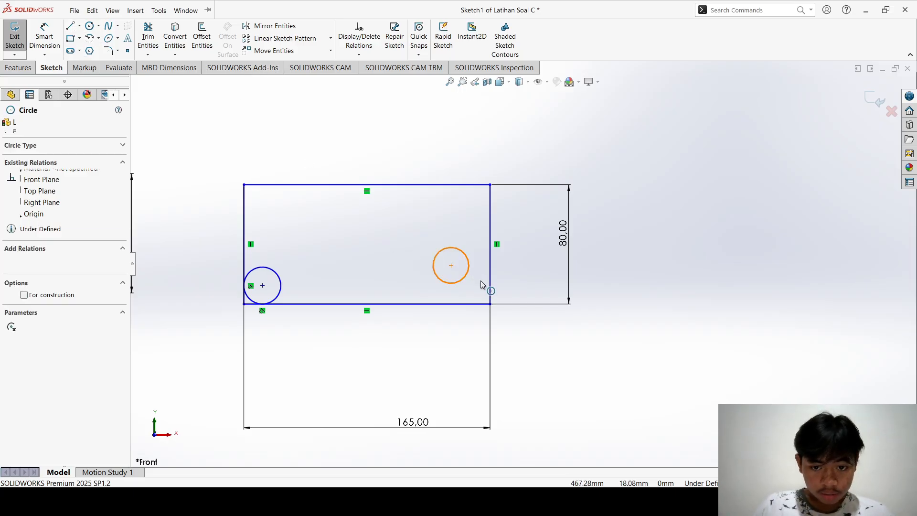
ctrl+click(489, 286)
click(12, 295)
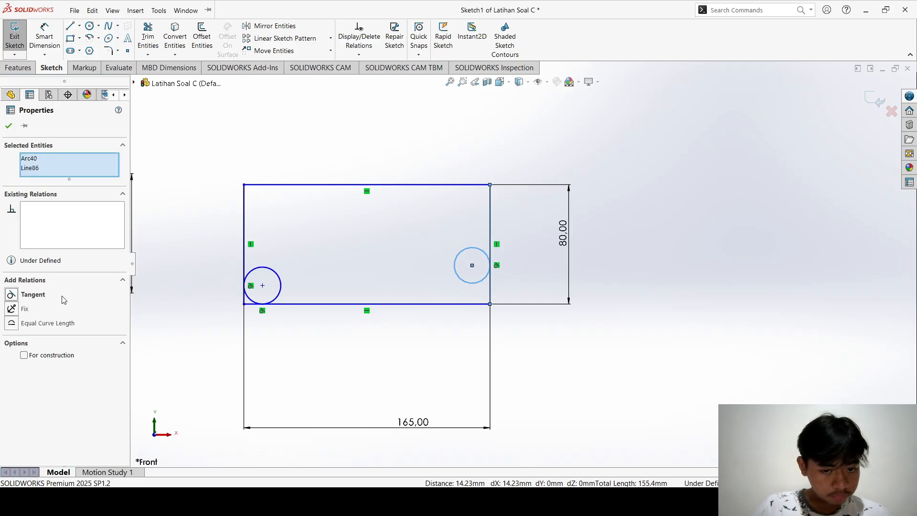
click(472, 288)
click(468, 281)
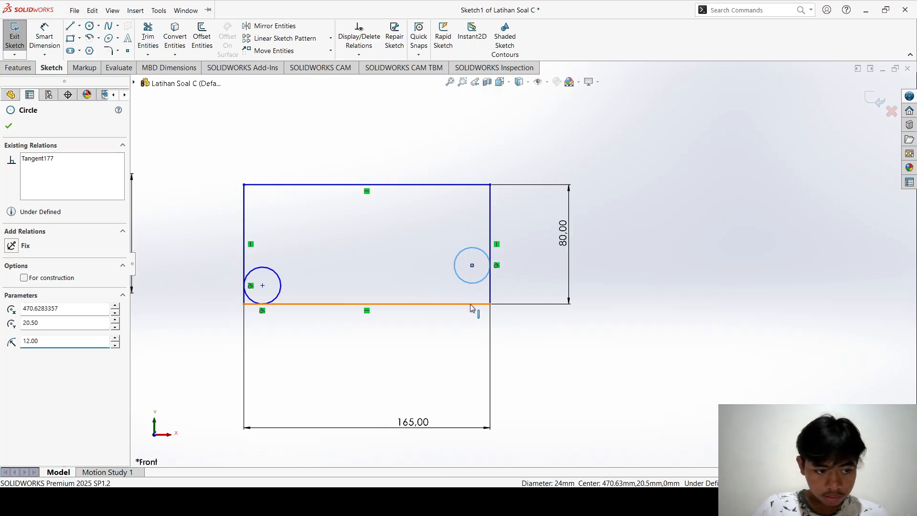
ctrl+click(471, 304)
click(11, 295)
click(440, 352)
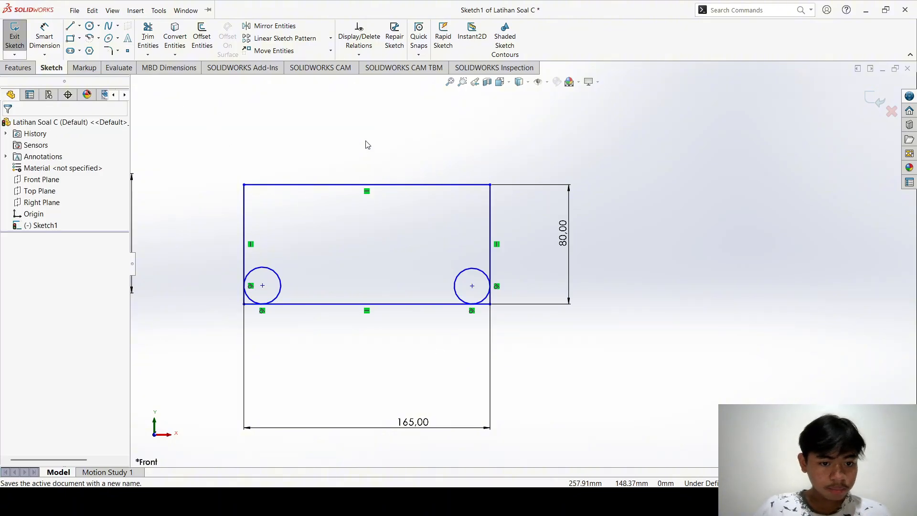
- Trim the lower-left circle down to its corner arc and remove the rectangle's sharp lower-left and lower-right corner segments
click(149, 32)
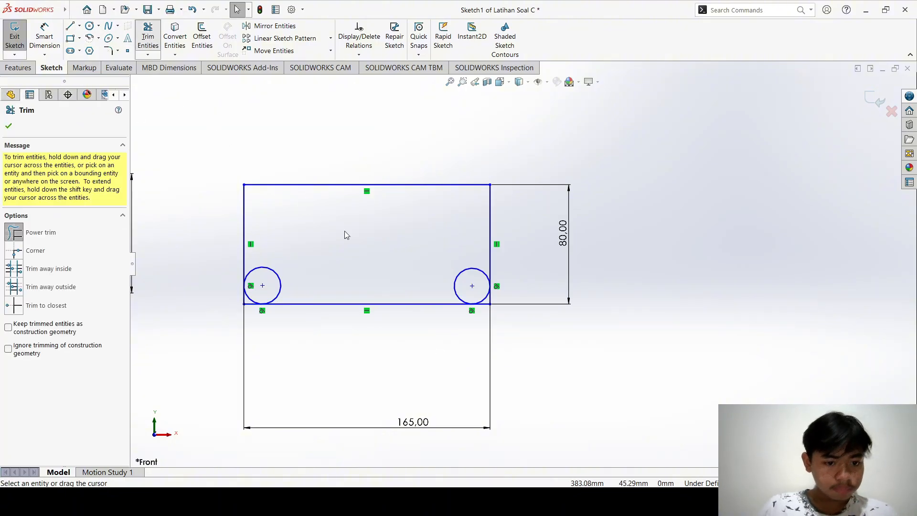
drag(270, 263, 240, 292)
drag(481, 323, 496, 301)
key(Escape)
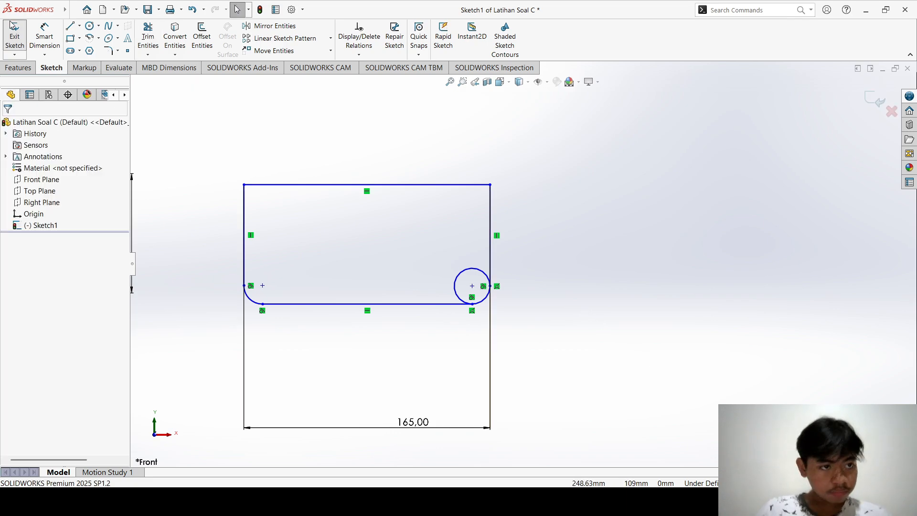
- Trim the remaining inner part of the lower-right circle to leave only the rounded corner arc
click(149, 38)
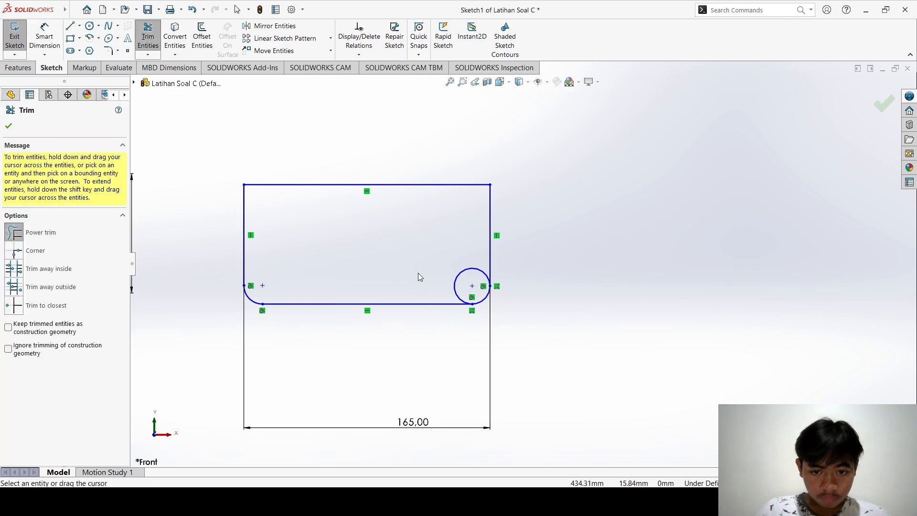
mouse_move(418, 276)
mouse_down()
mouse_move(471, 281)
mouse_move(461, 270)
mouse_up()
key(Escape)
scroll(460, 228, up, 3)
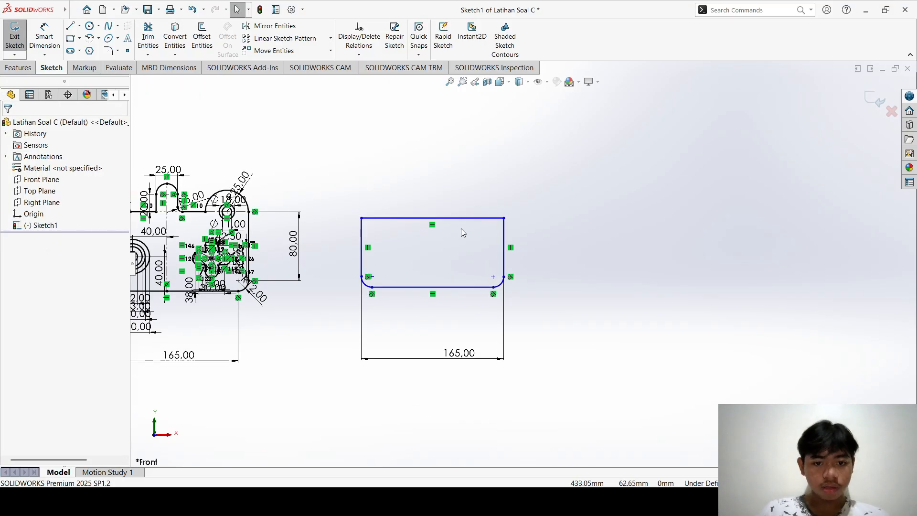
- Delete the 165 mm width dimension below the redrawn plate
scroll(470, 225, down, 3)
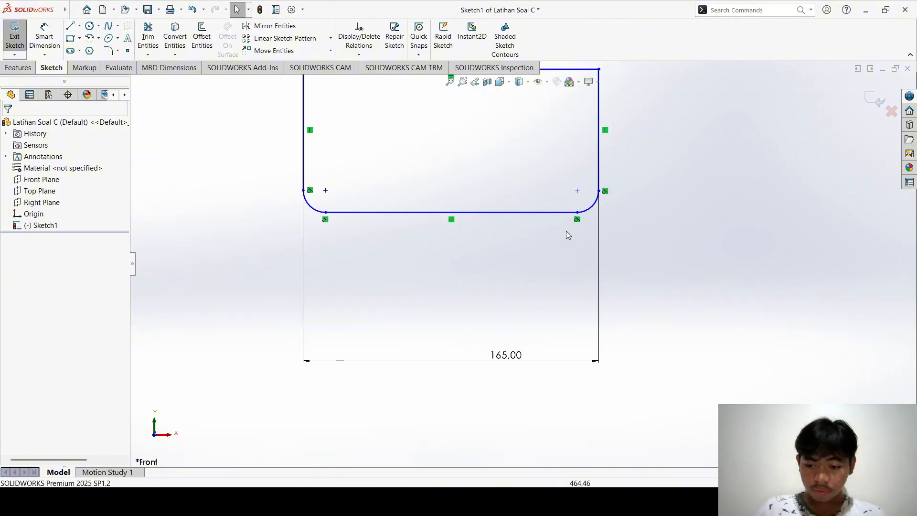
scroll(545, 217, up, 2)
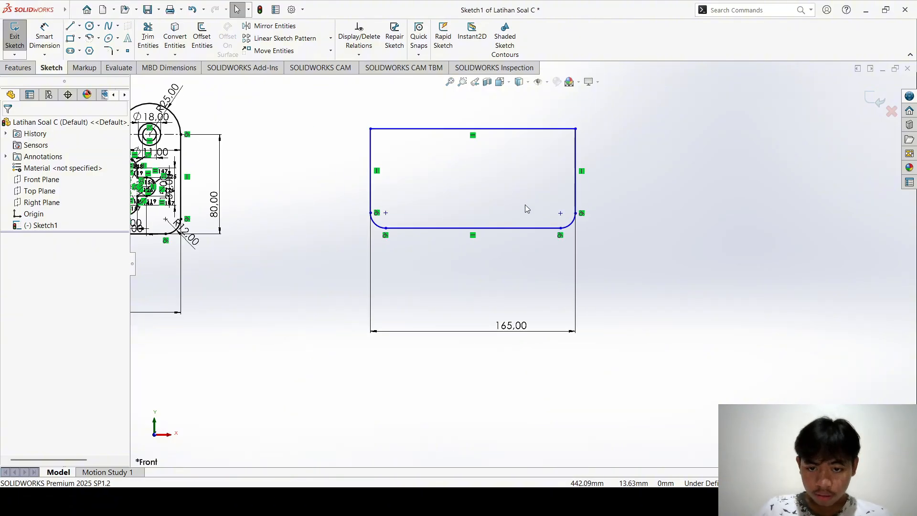
scroll(525, 205, down, 1)
click(586, 253)
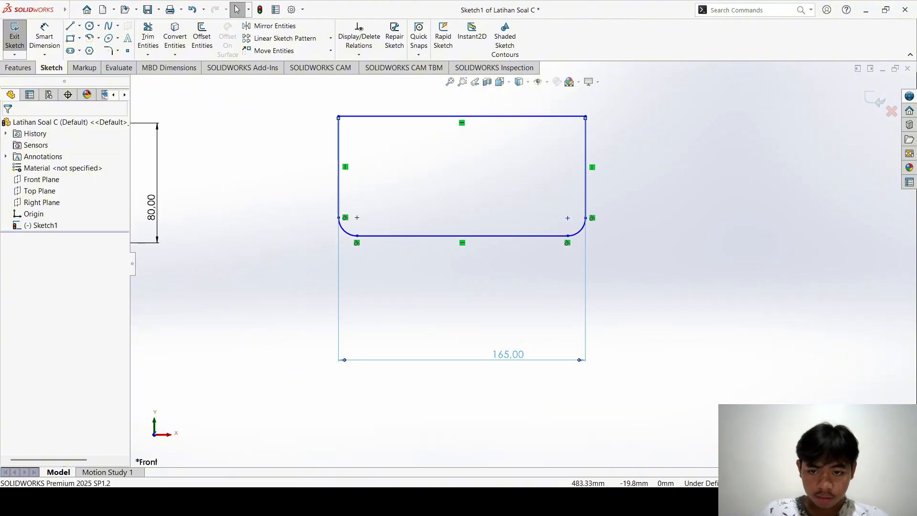
key(Delete)
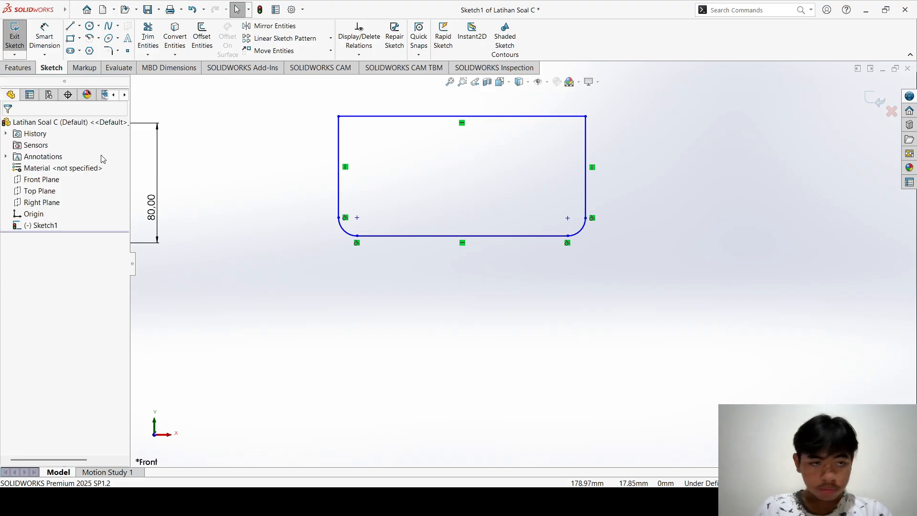
- Dimension the plate's width between the lower endpoints of its two vertical edges, placing the dimension below the plate
click(44, 36)
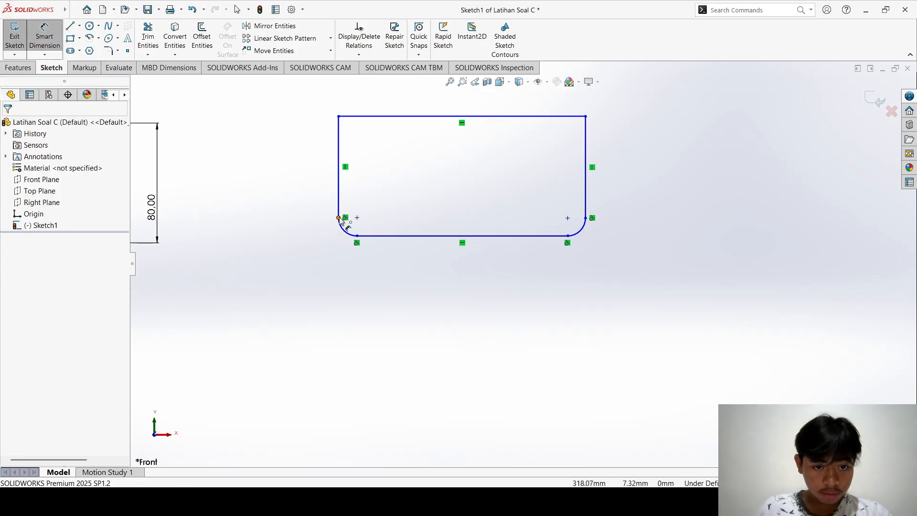
scroll(304, 253, up, 2)
scroll(370, 278, down, 1)
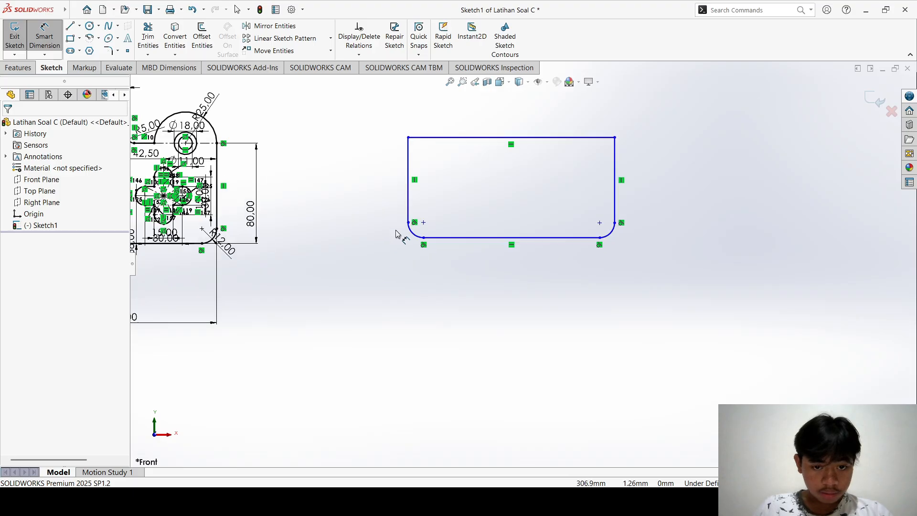
click(408, 223)
click(615, 223)
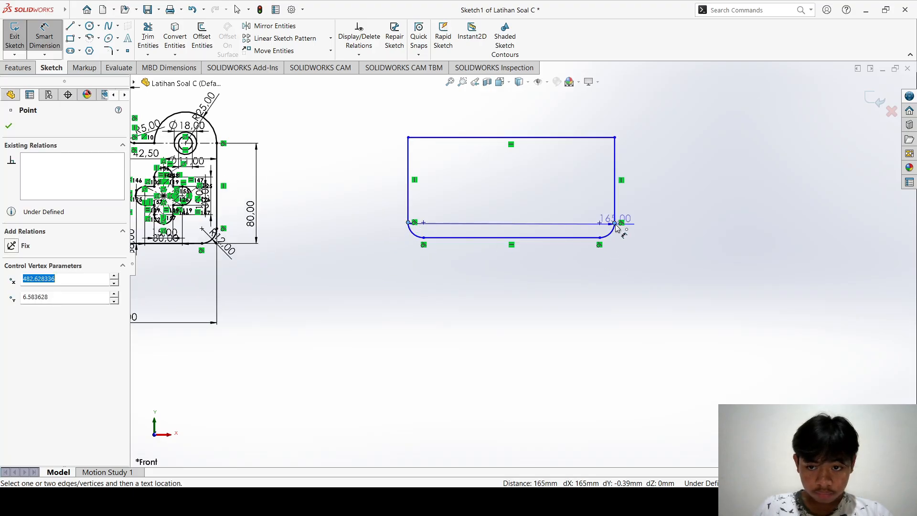
click(529, 307)
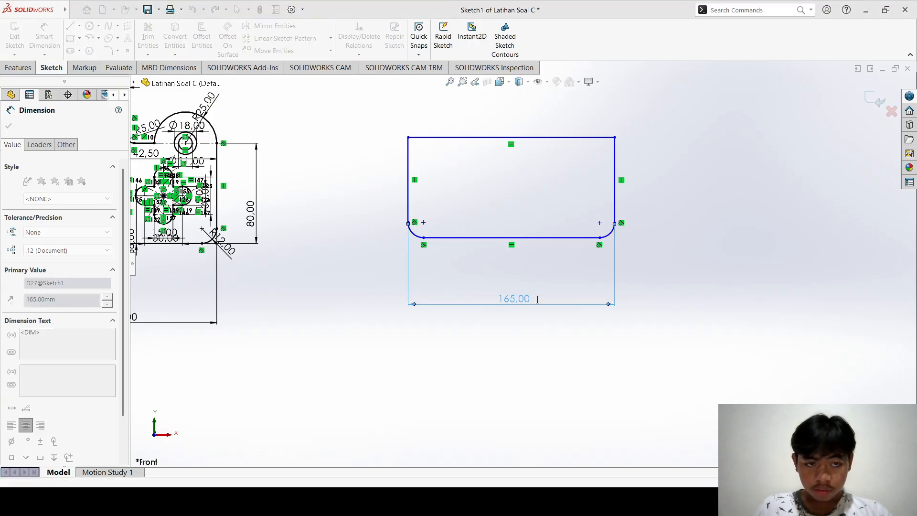
- Dimension the plate's height from its upper-right corner to the right end of the bottom edge, placing it beside the plate
scroll(573, 174, up, 2)
scroll(569, 174, down, 1)
scroll(531, 263, down, 1)
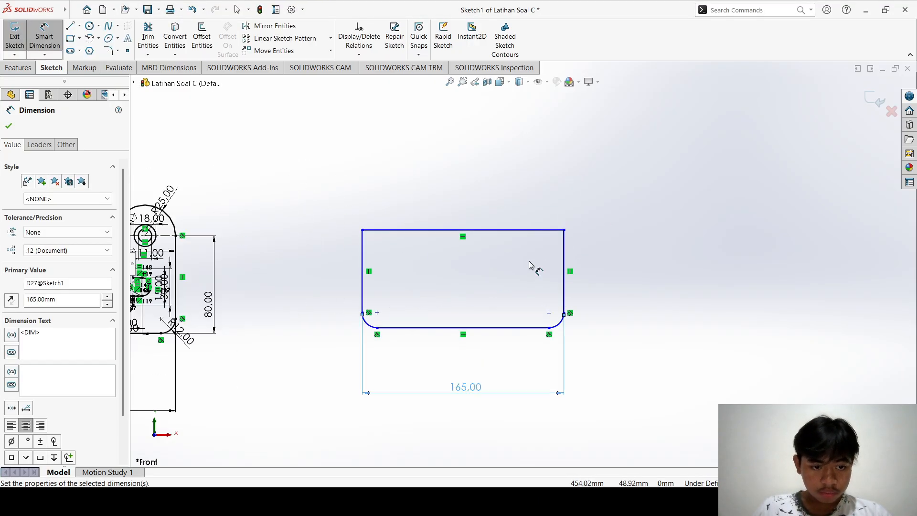
click(563, 231)
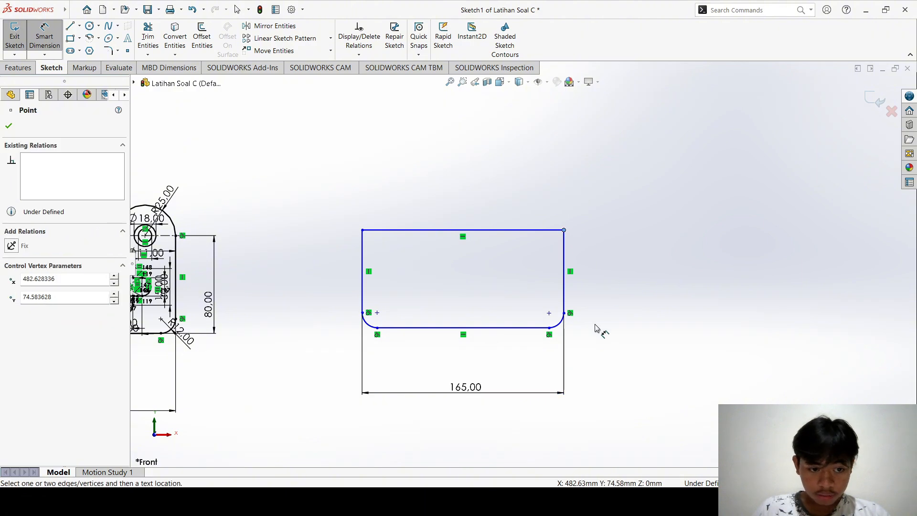
click(550, 328)
click(614, 306)
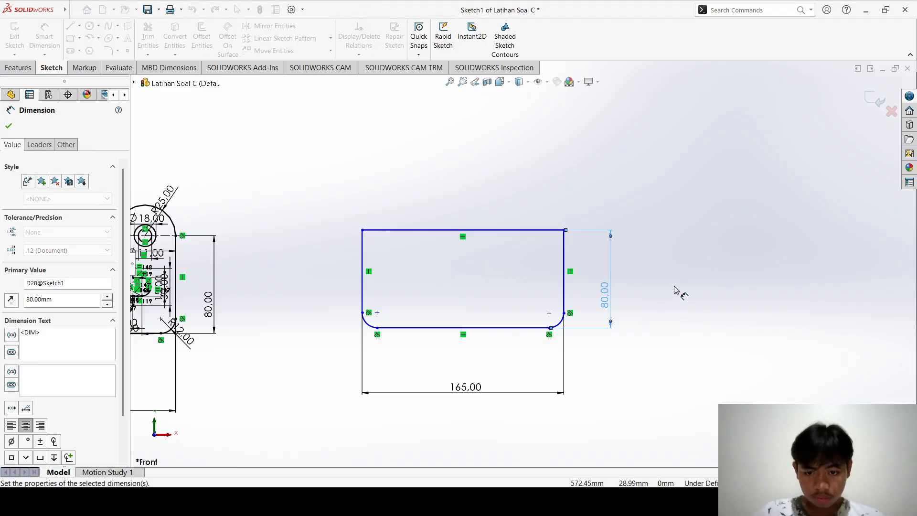
click(655, 289)
- Examine the dimensions of the rounded lobes and slot along the upper edge of the finished reference profile
scroll(470, 244, up, 4)
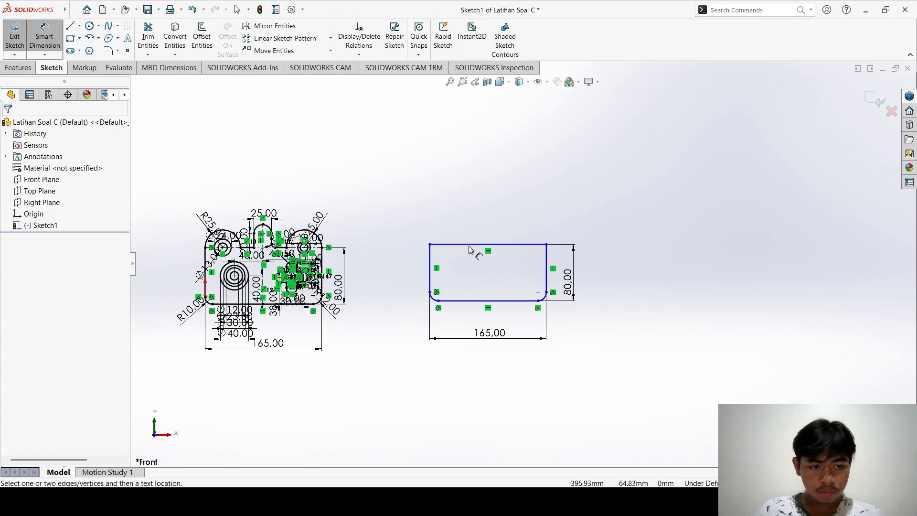
scroll(469, 245, down, 1)
ctrl+middle_drag(217, 256, 400, 262)
scroll(418, 254, down, 6)
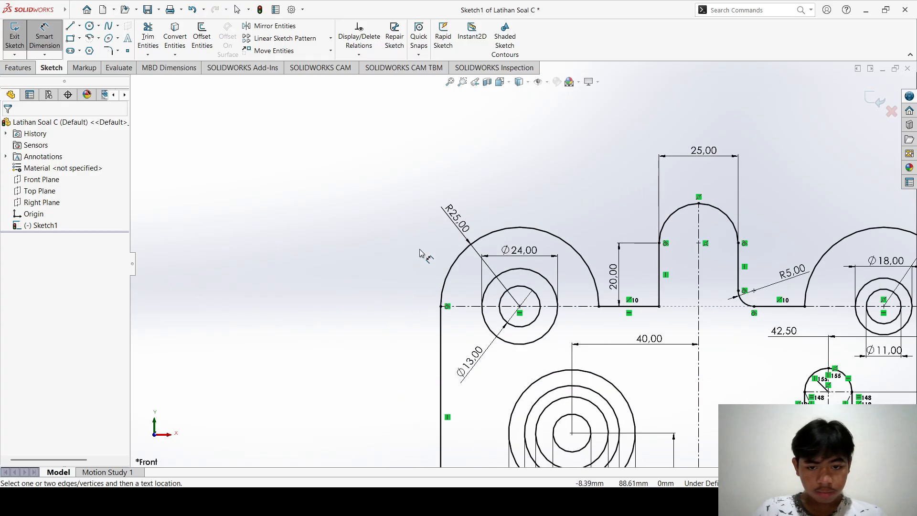
scroll(903, 280, up, 4)
scroll(900, 263, down, 2)
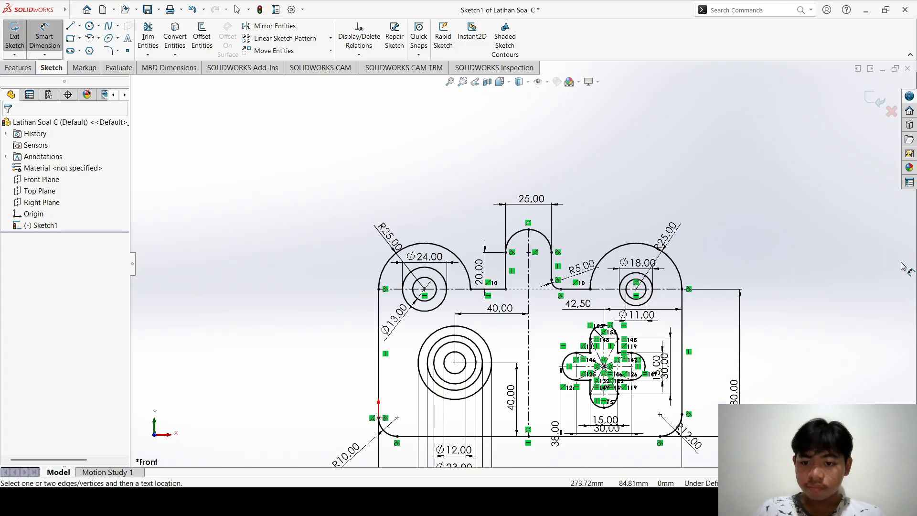
scroll(795, 238, up, 3)
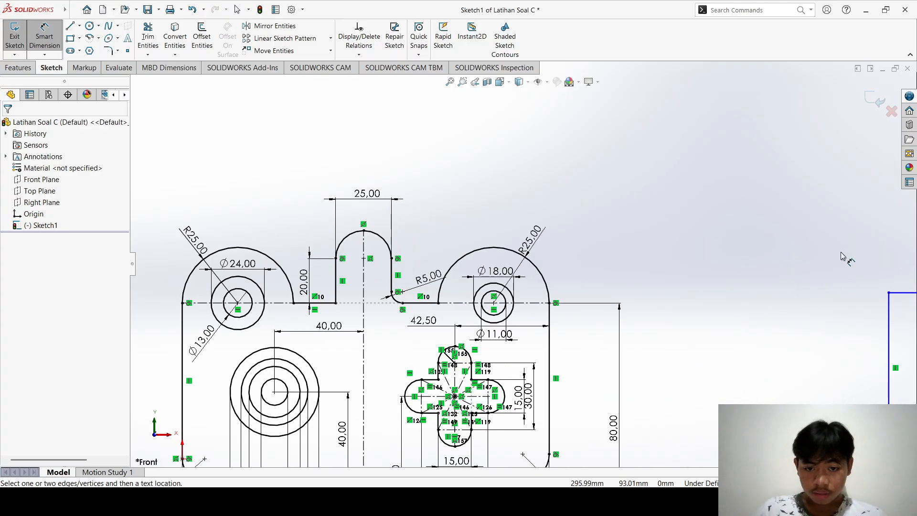
scroll(843, 253, up, 1)
scroll(908, 241, down, 5)
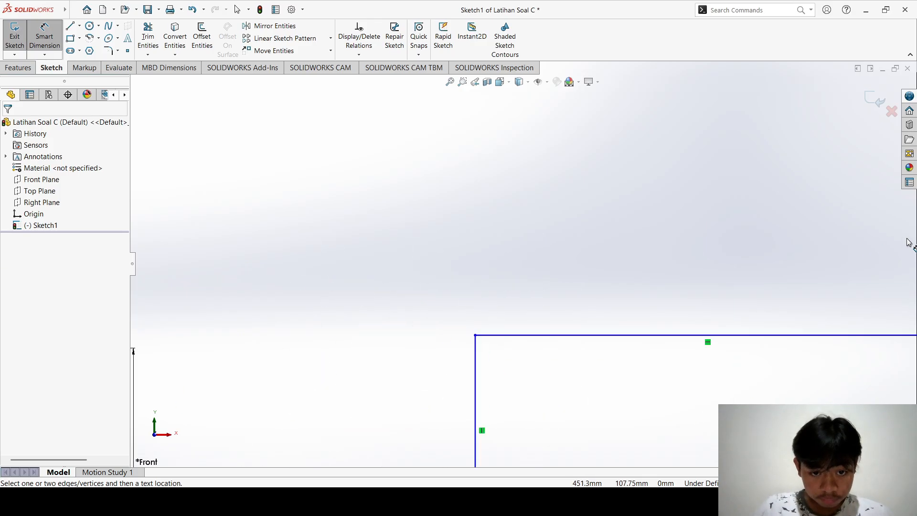
scroll(905, 241, up, 5)
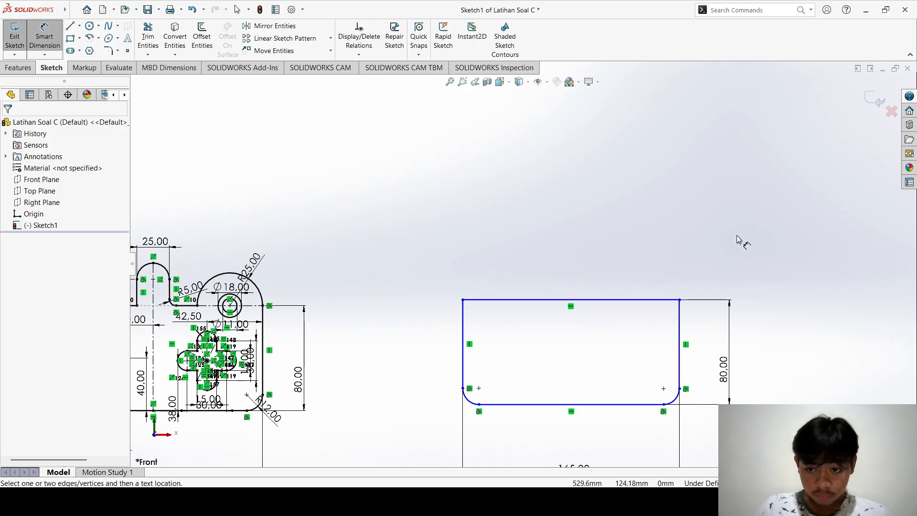
- Sketch a circle over the redrawn plate's upper-left corner and set its radius to 25 mm
click(90, 26)
click(485, 291)
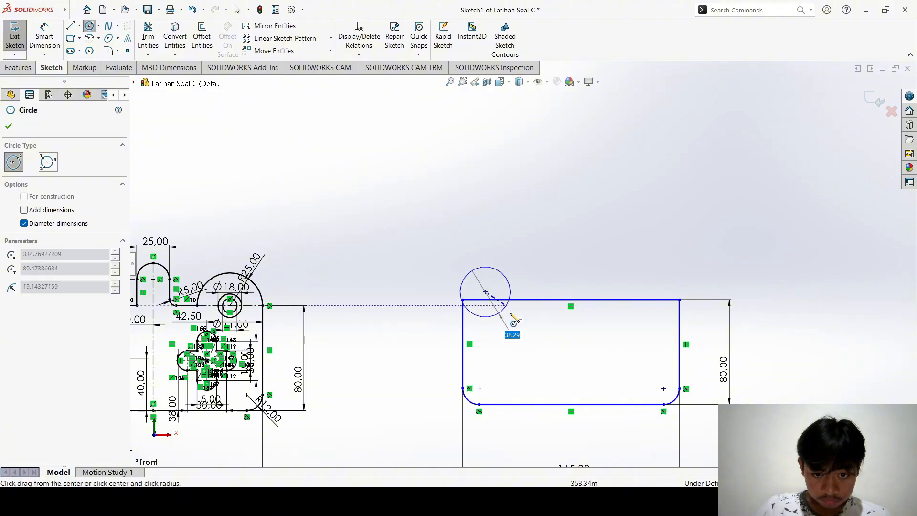
click(512, 317)
scroll(516, 289, up, 2)
scroll(279, 284, down, 5)
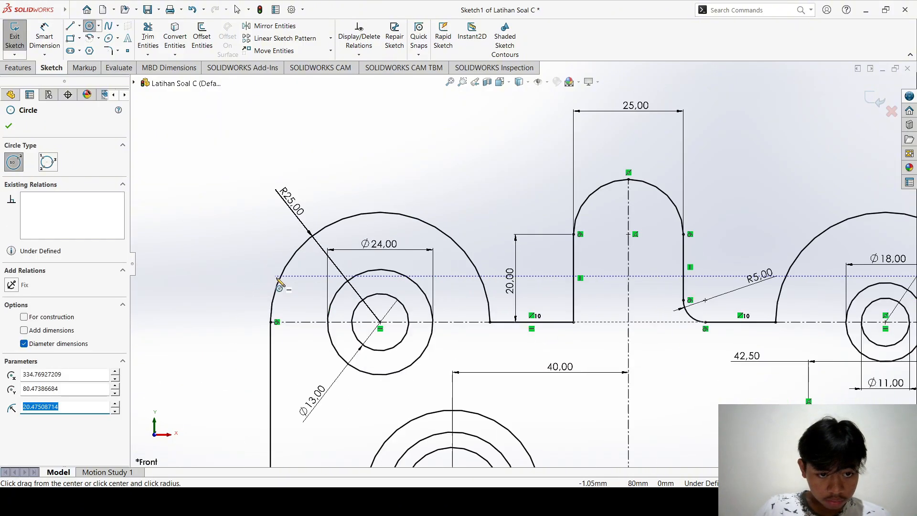
scroll(280, 284, down, 1)
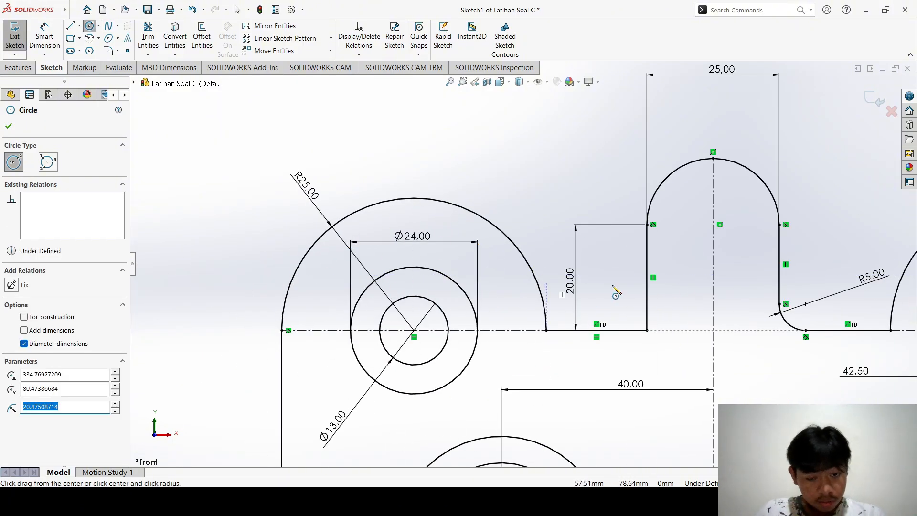
scroll(669, 288, up, 6)
scroll(800, 287, down, 1)
scroll(716, 273, up, 5)
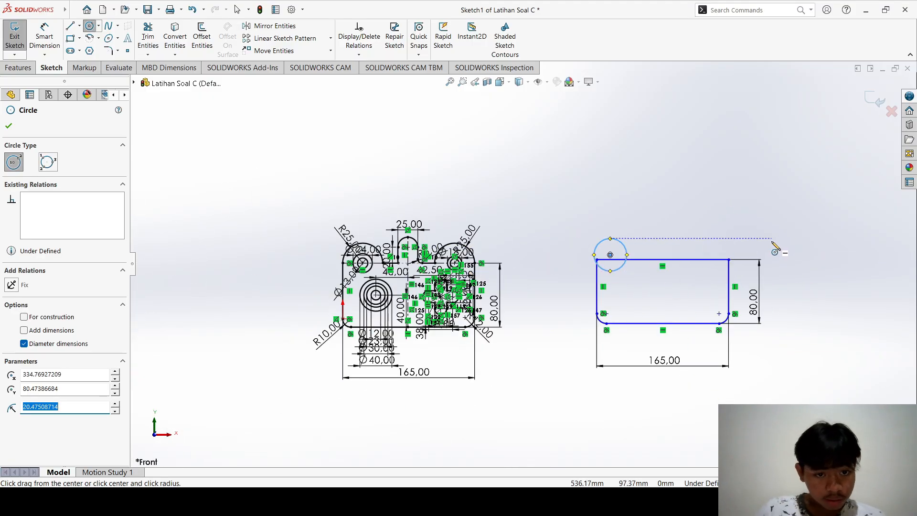
key(alt+Tab)
scroll(356, 234, down, 2)
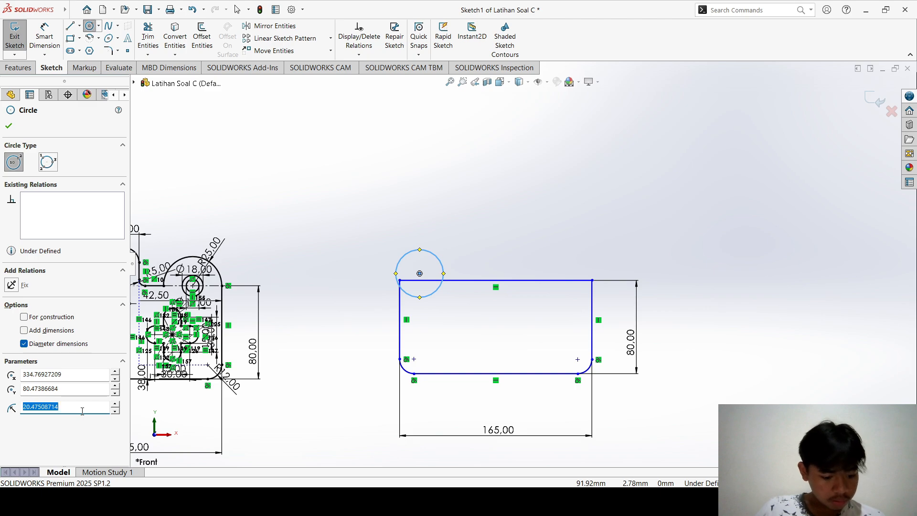
key(Return)
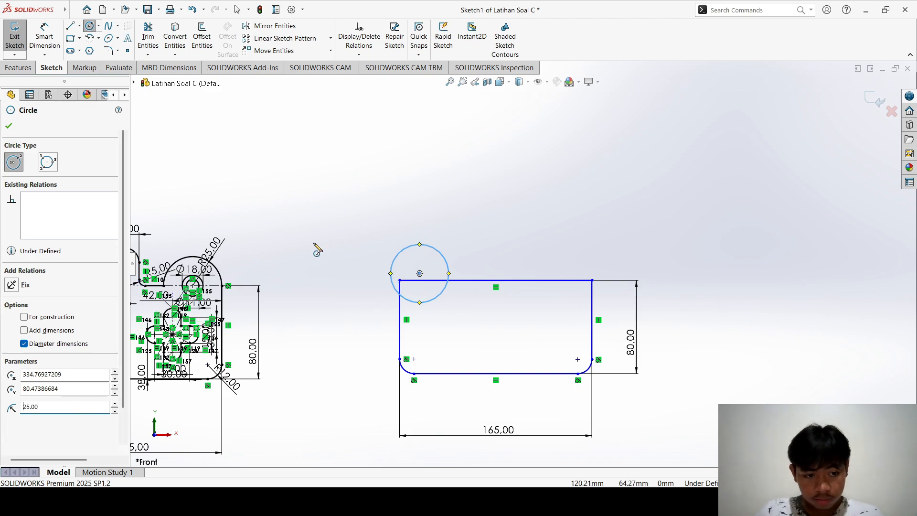
key(Escape)
- Make the 25 mm radius circle coincident with the plate's upper-left corner point
click(392, 272)
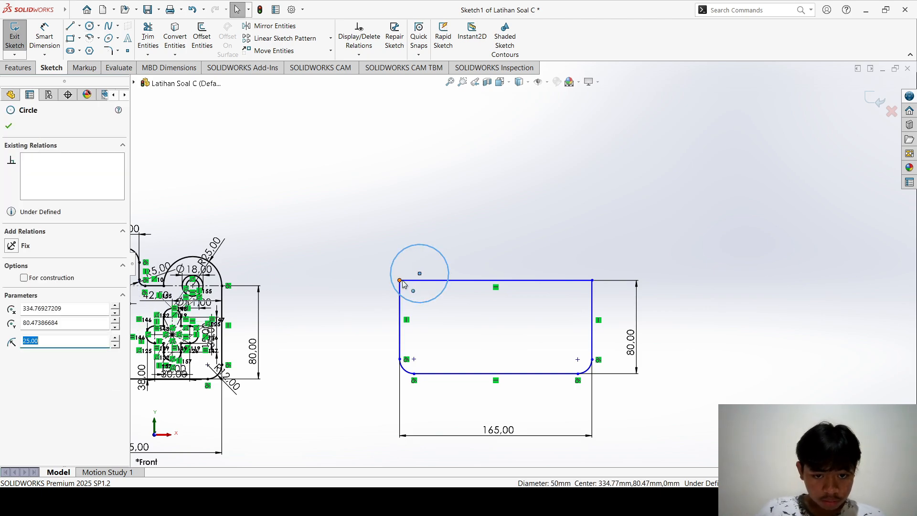
ctrl+click(400, 280)
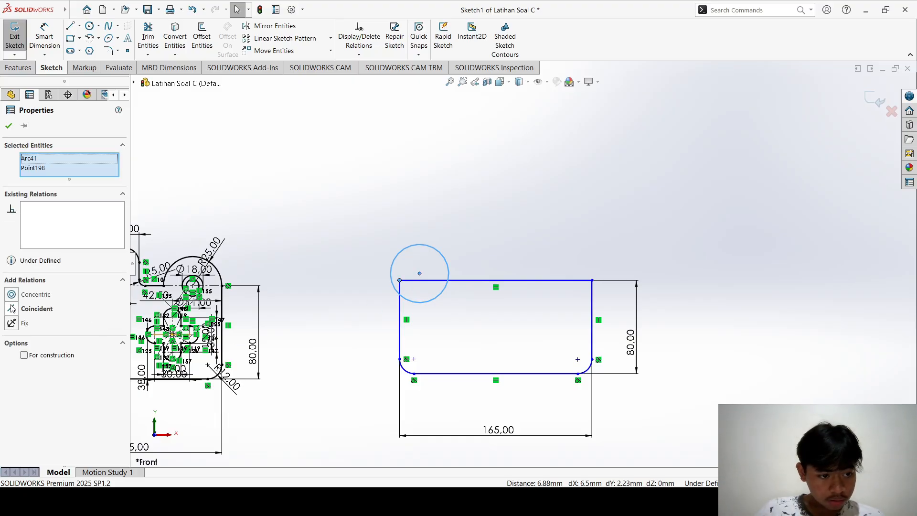
click(13, 309)
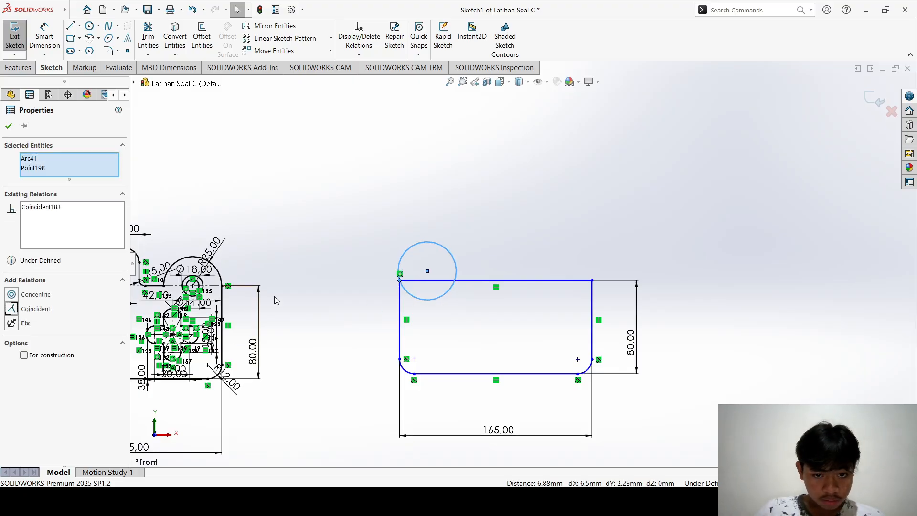
click(315, 285)
- Set the Y coordinate of the upper-left circle's centre to 80 mm
scroll(522, 263, up, 3)
scroll(536, 260, down, 5)
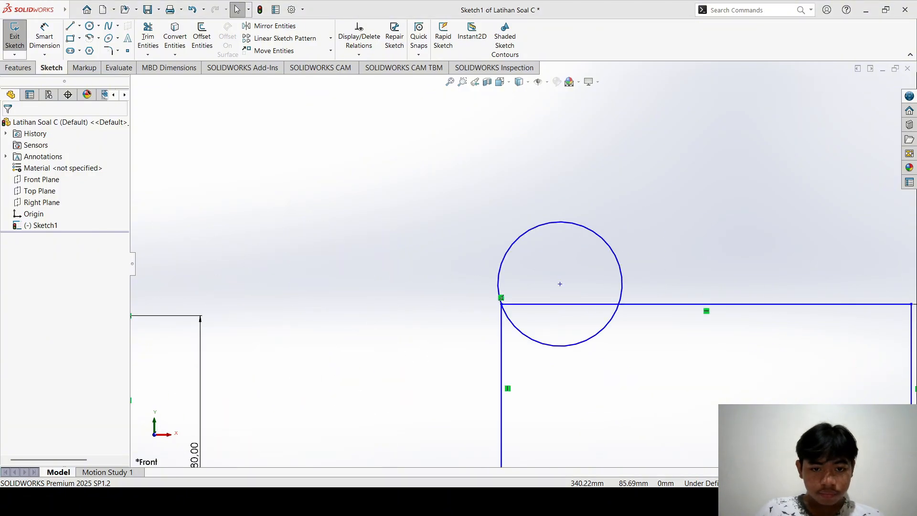
click(519, 235)
double_click(47, 340)
double_click(58, 323)
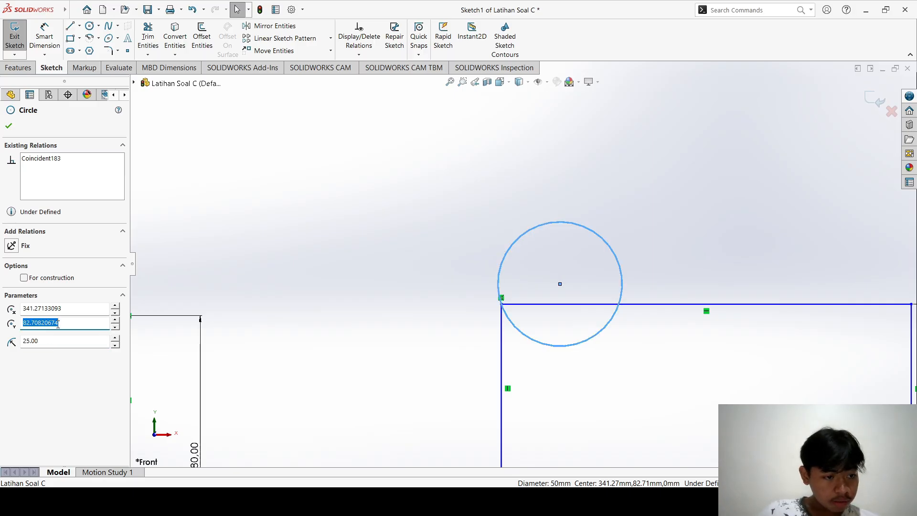
text(80)
key(Return)
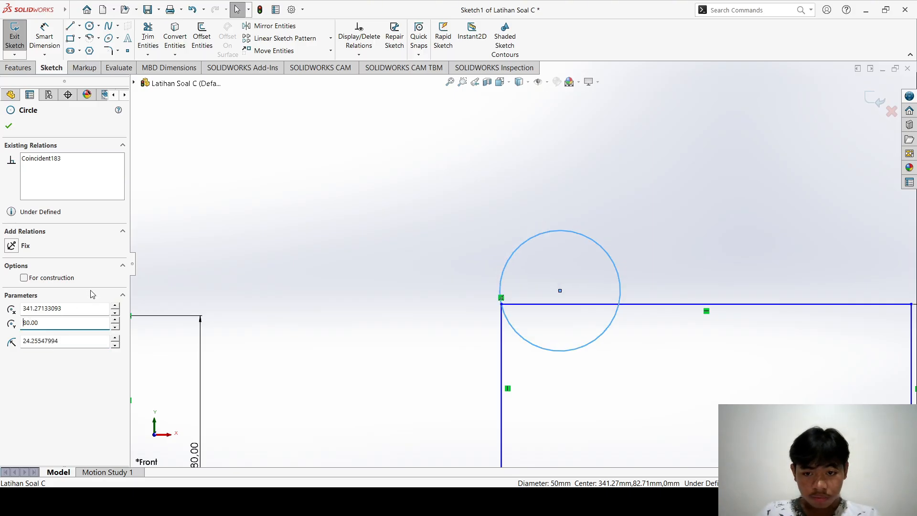
key(Escape)
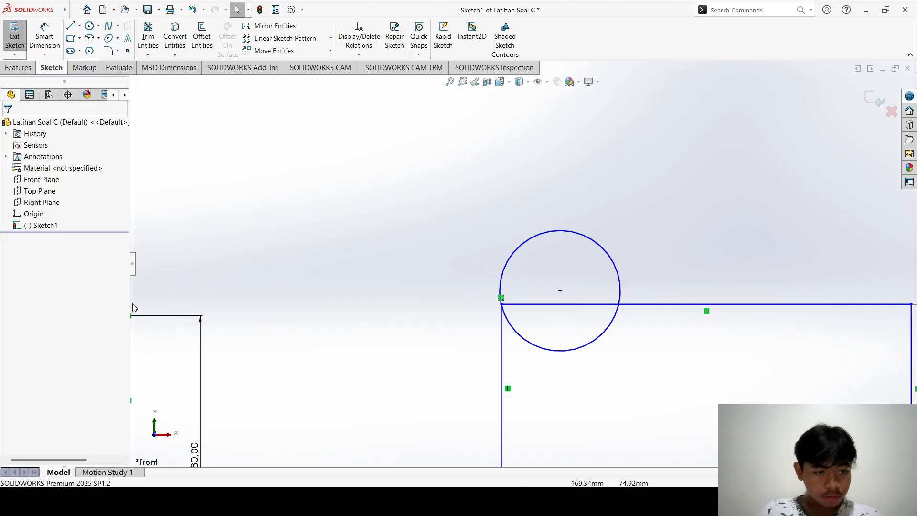
- Set the Y coordinate of the upper-left circle's centre to 90 mm
click(591, 242)
click(64, 319)
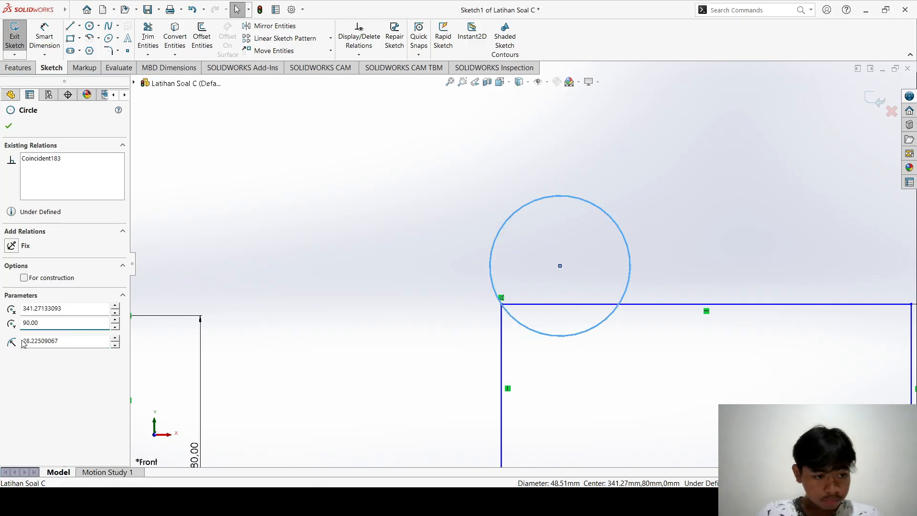
- Check the finished profile's upper-right R25 arc parameters and undo the last Y-coordinate changes to the redrawn plate's upper-left circle
scroll(163, 340, up, 3)
scroll(164, 341, down, 2)
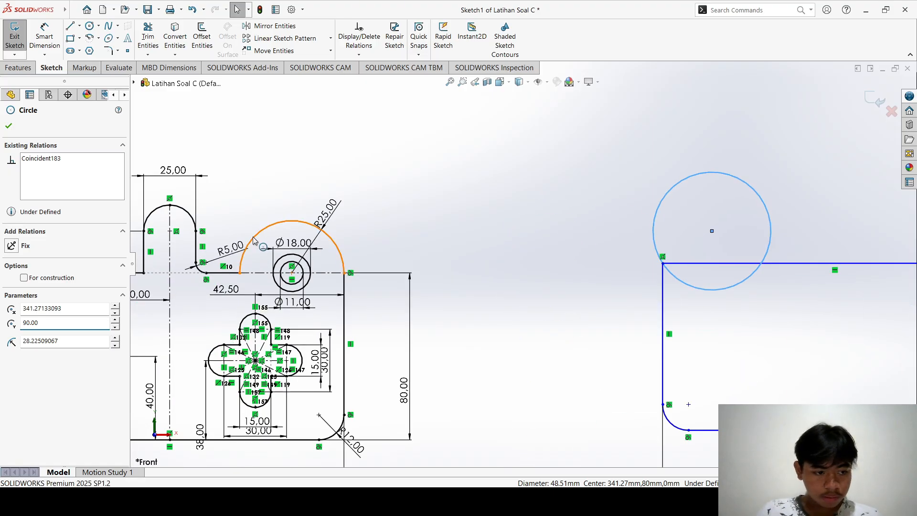
click(253, 237)
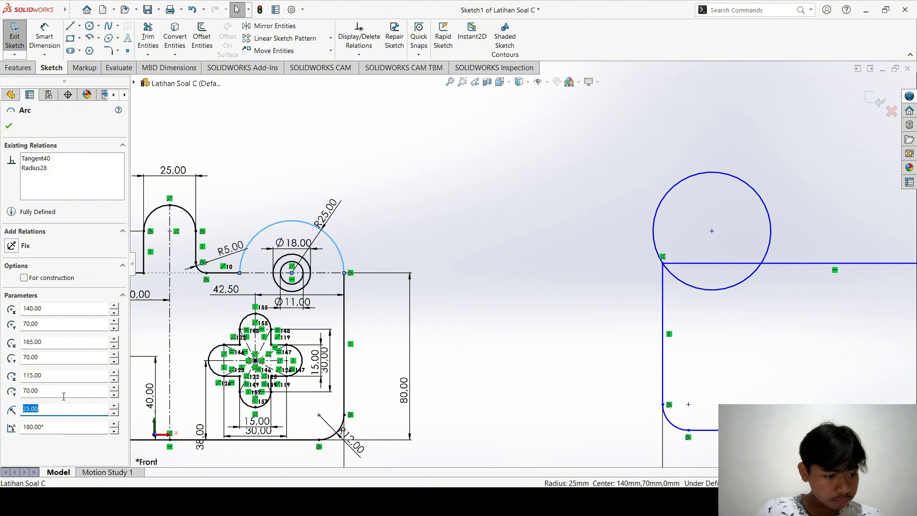
key(Escape)
click(654, 239)
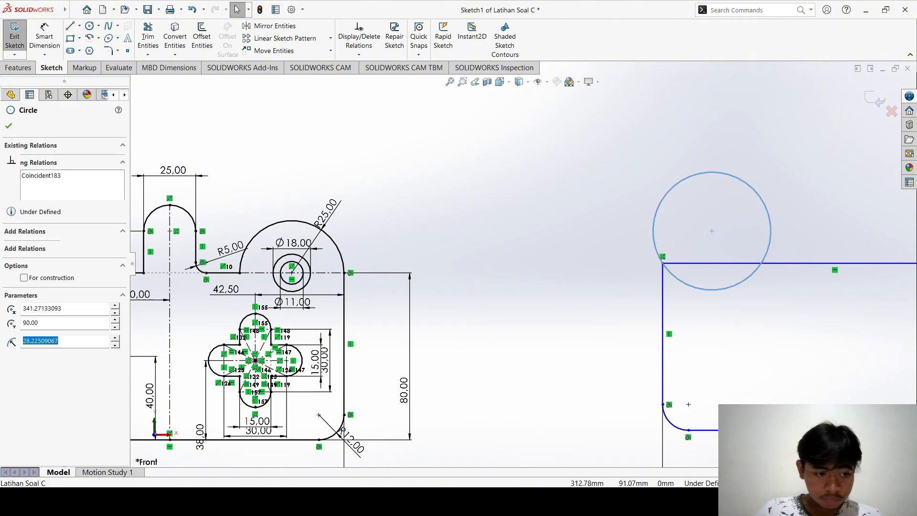
key(ctrl+z)
scroll(531, 263, up, 3)
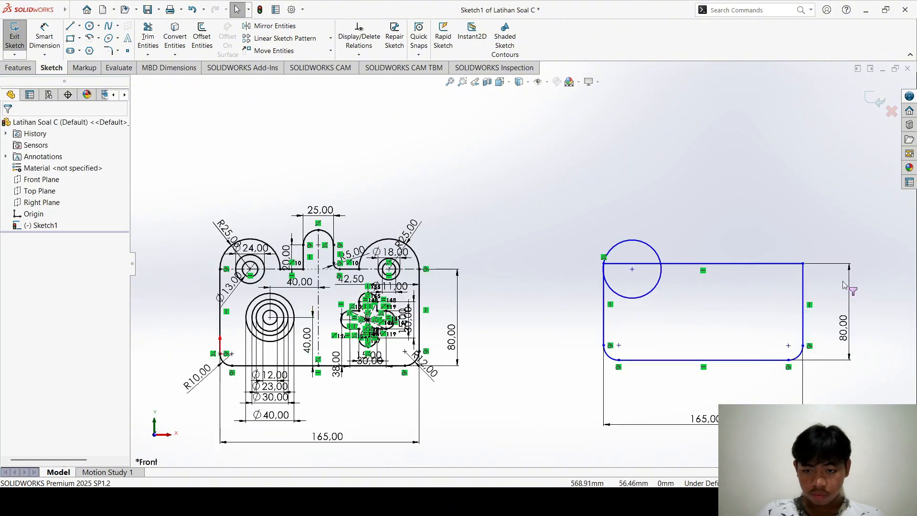
- Sketch a circle about 35 mm in diameter centred on the redrawn plate's top edge near its upper-right corner
scroll(600, 222, down, 5)
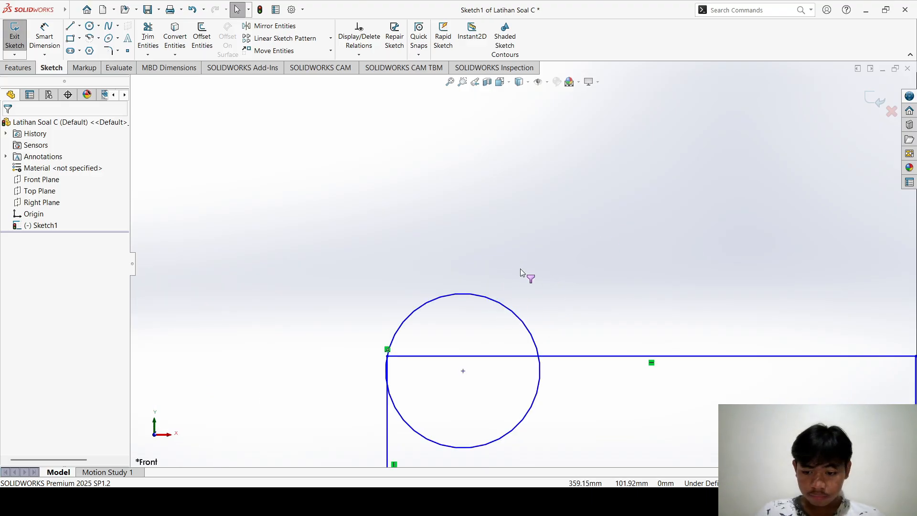
scroll(526, 270, up, 3)
scroll(695, 286, down, 2)
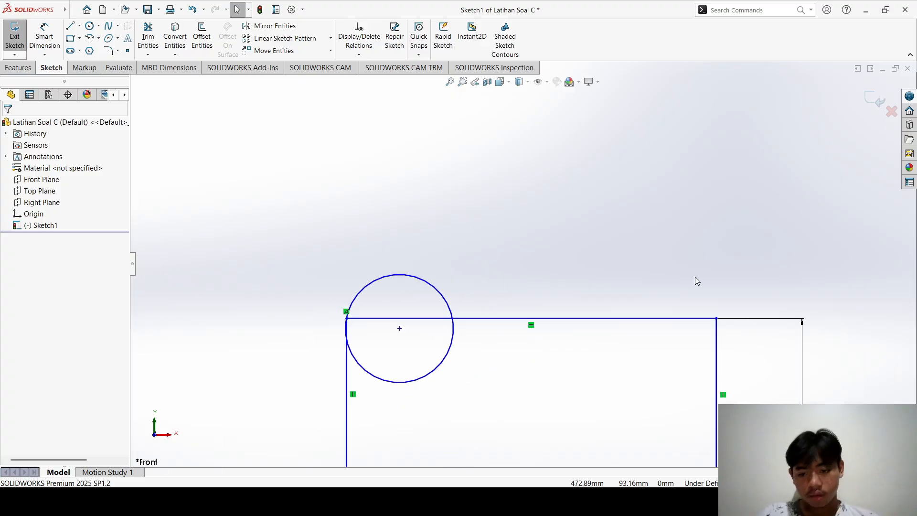
scroll(695, 280, up, 2)
scroll(621, 282, down, 2)
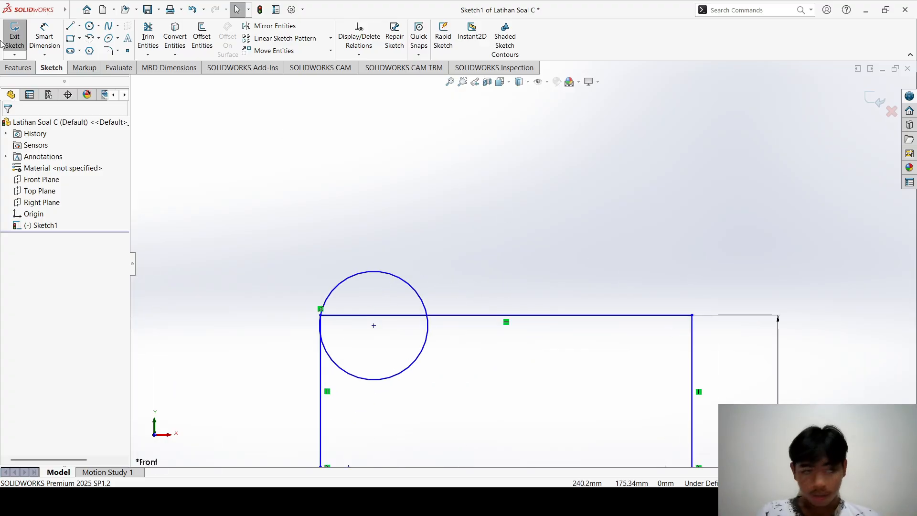
click(89, 25)
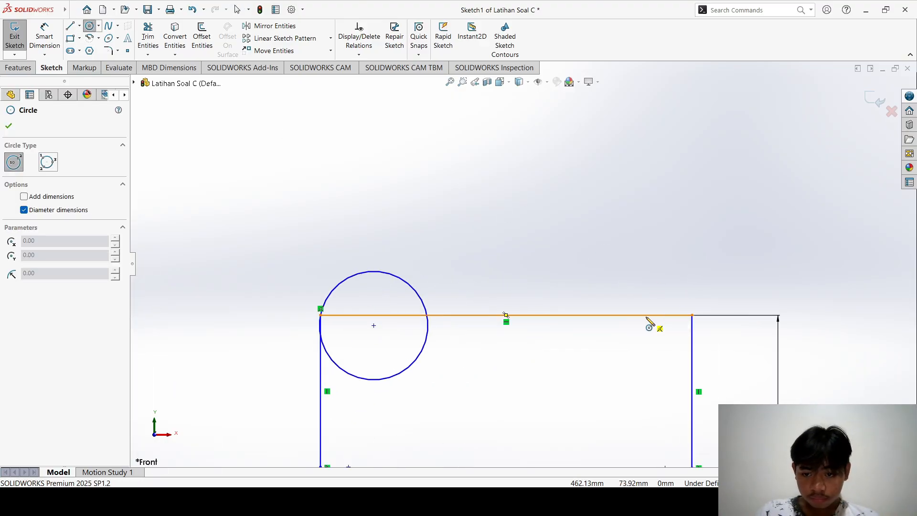
click(614, 316)
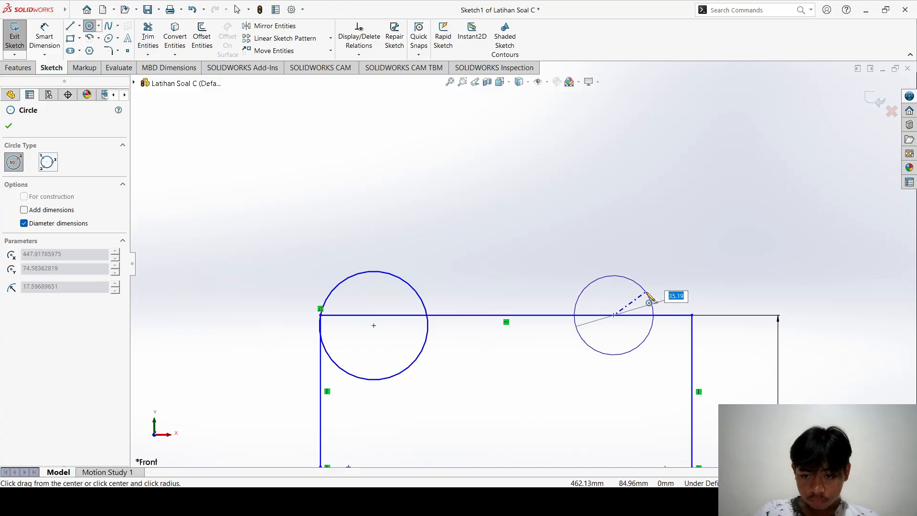
click(649, 296)
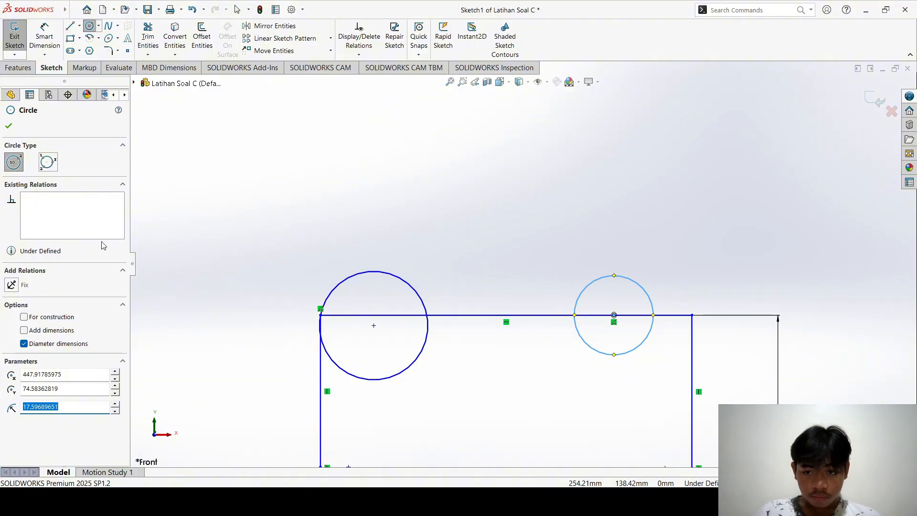
- Set the radius of the new upper-right circle to 25 mm and leave the Circle tool
scroll(234, 297, down, 9)
scroll(225, 299, up, 11)
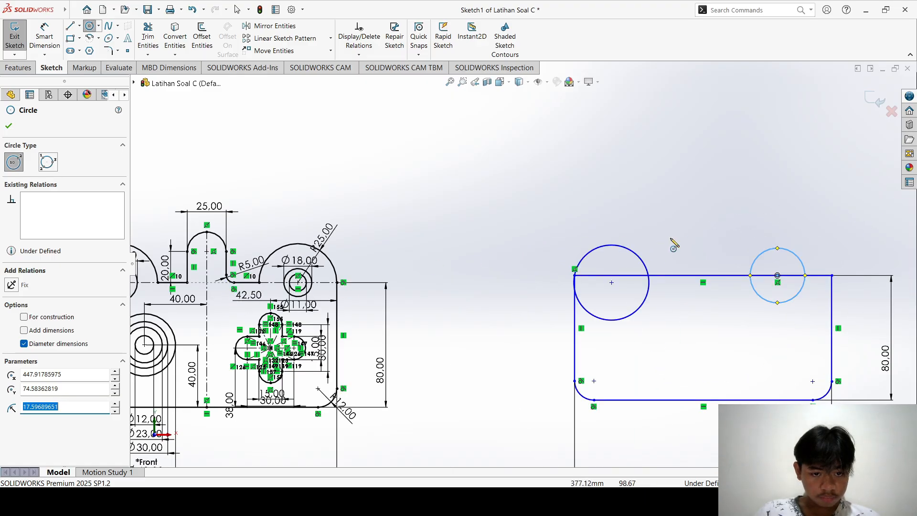
scroll(768, 245, down, 4)
text(25)
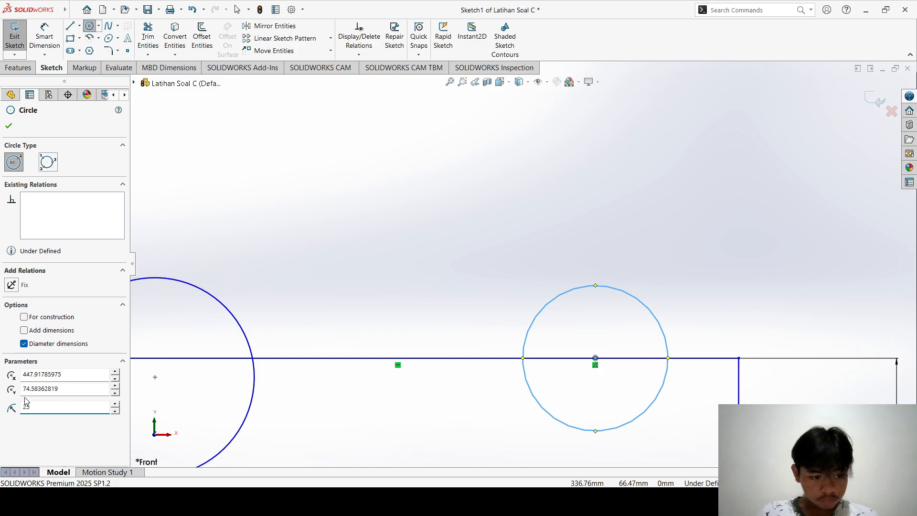
key(Return)
click(540, 222)
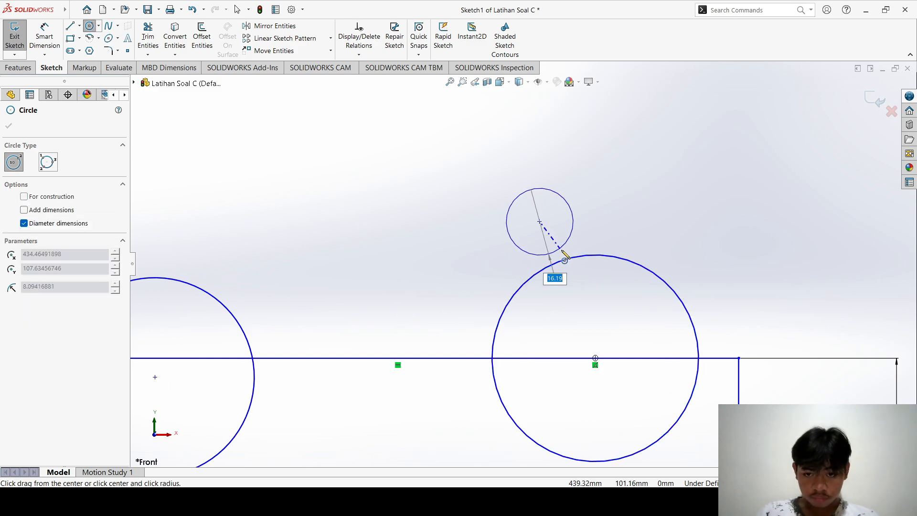
key(Escape)
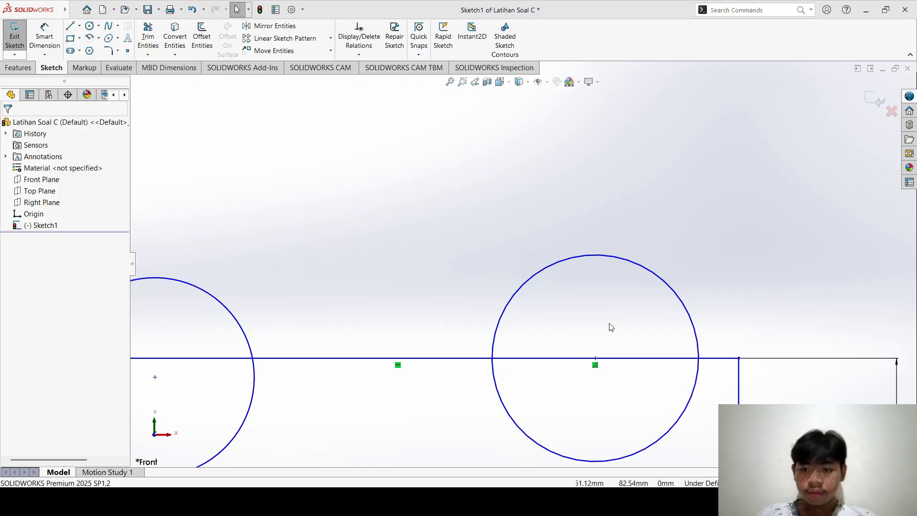
- Make the upper-right circle coincident with the plate's upper-right corner point
click(589, 259)
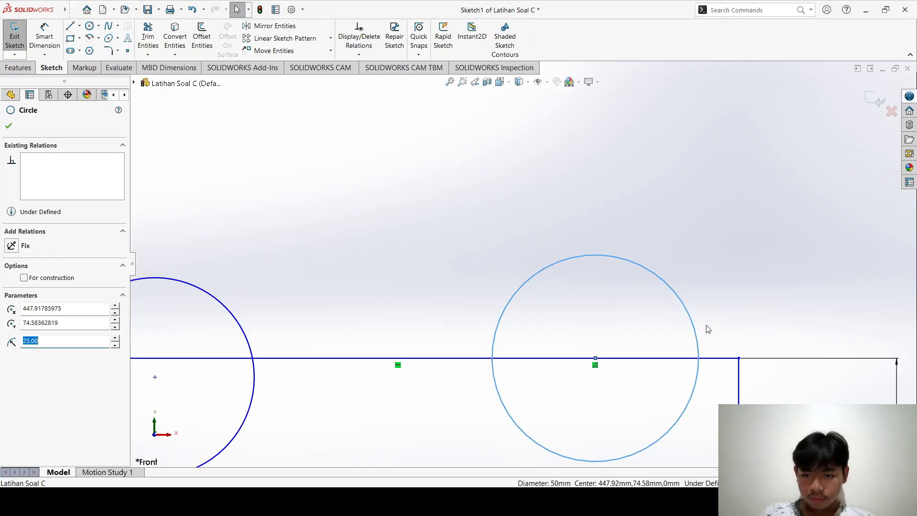
ctrl+click(595, 357)
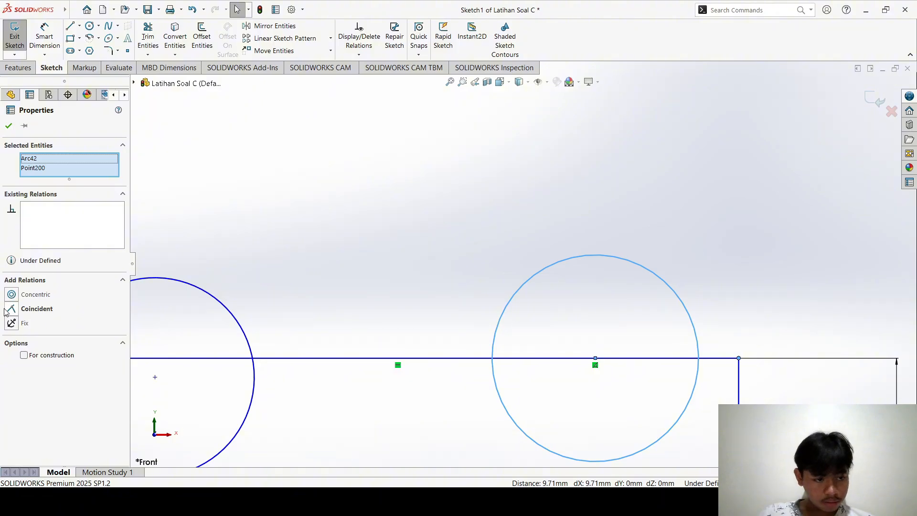
click(20, 310)
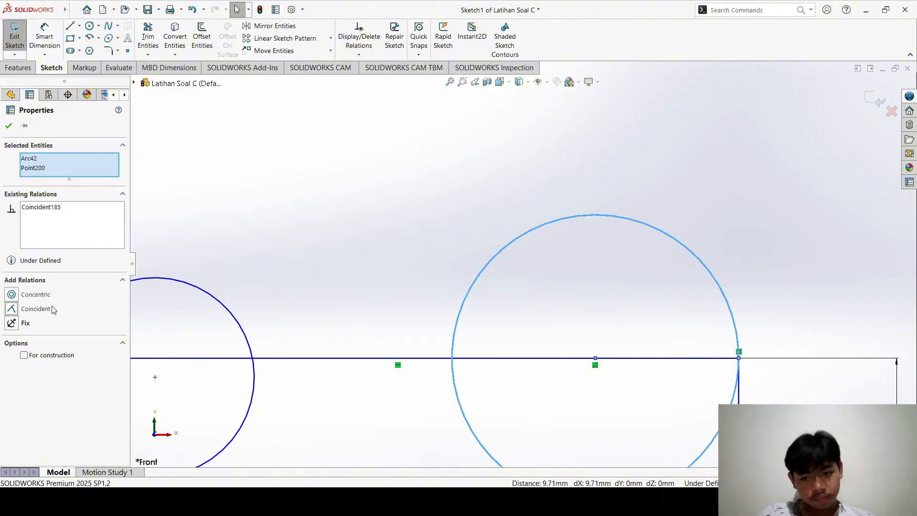
click(333, 282)
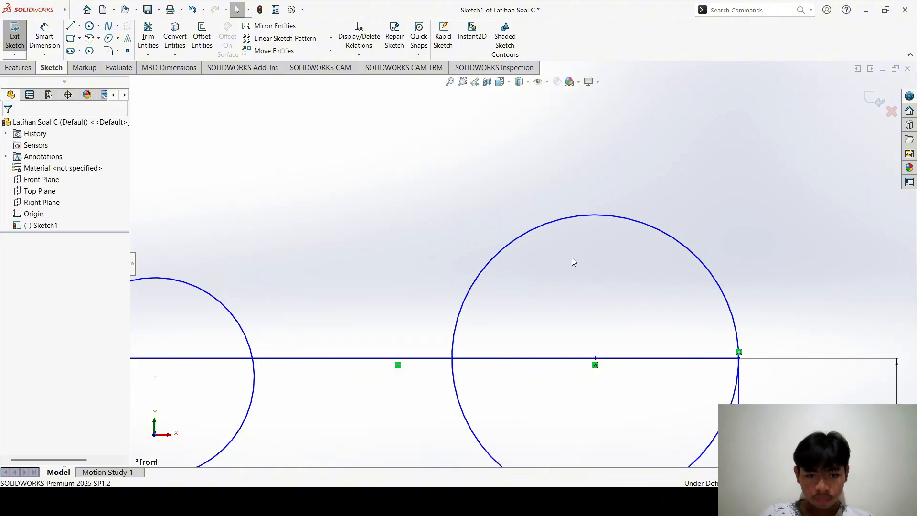
- Reset the upper-right circle's radius to 25 mm with the corner coincidence in place
scroll(571, 260, up, 3)
click(568, 236)
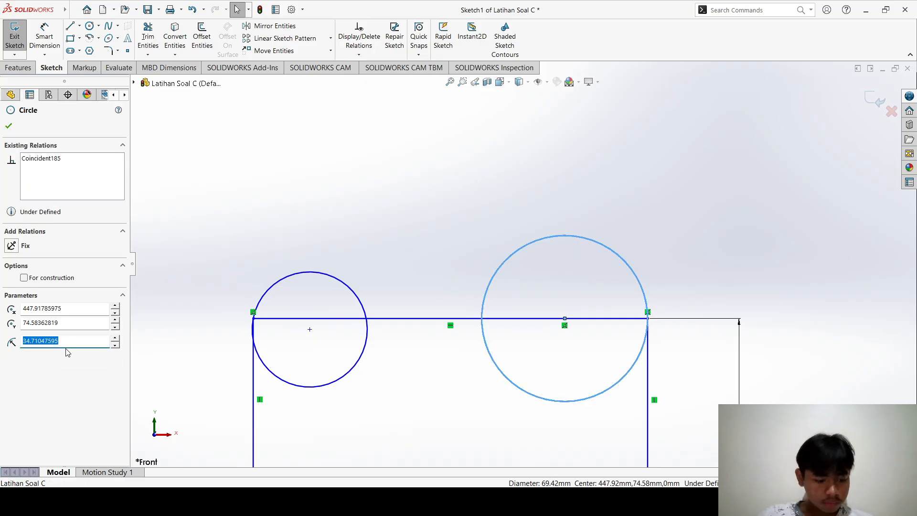
text(25)
key(Return)
click(414, 274)
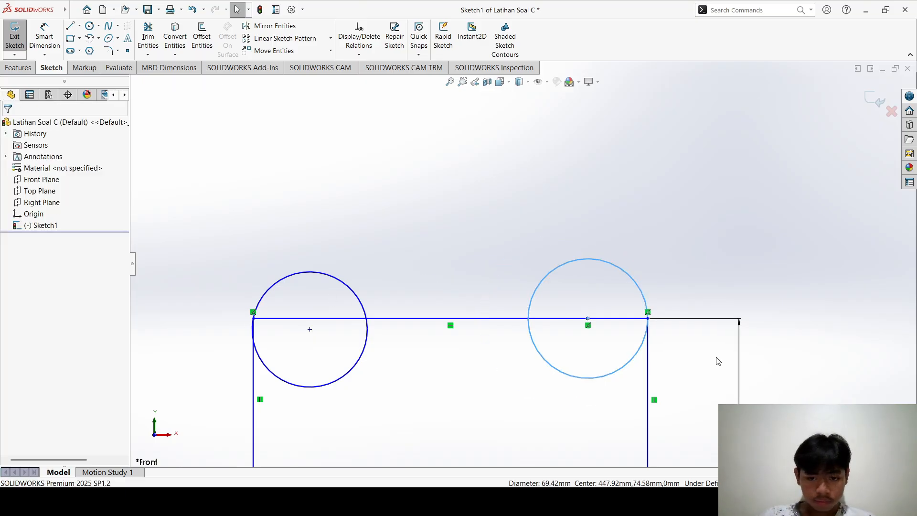
- Set the Y coordinate of the upper-right circle's centre to 75 mm
click(626, 268)
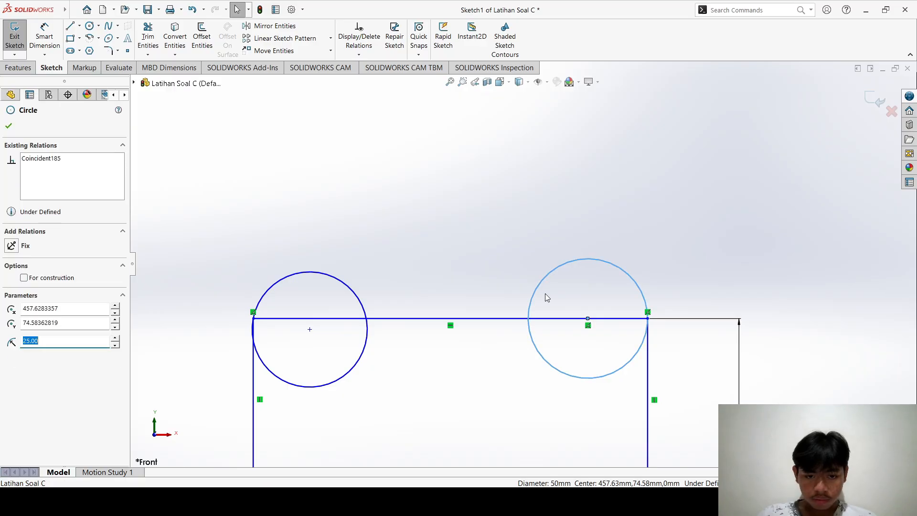
double_click(67, 324)
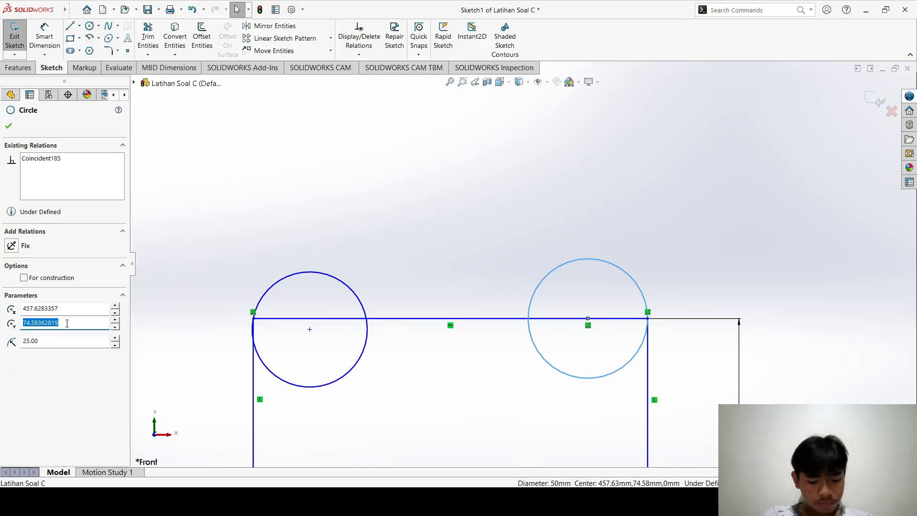
text(75)
key(Return)
click(485, 218)
scroll(502, 307, up, 5)
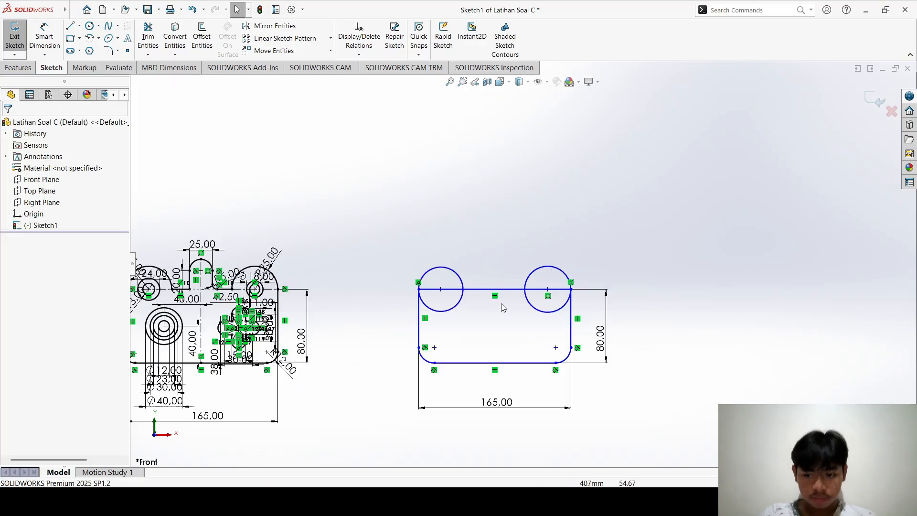
scroll(502, 304, down, 3)
scroll(501, 296, up, 3)
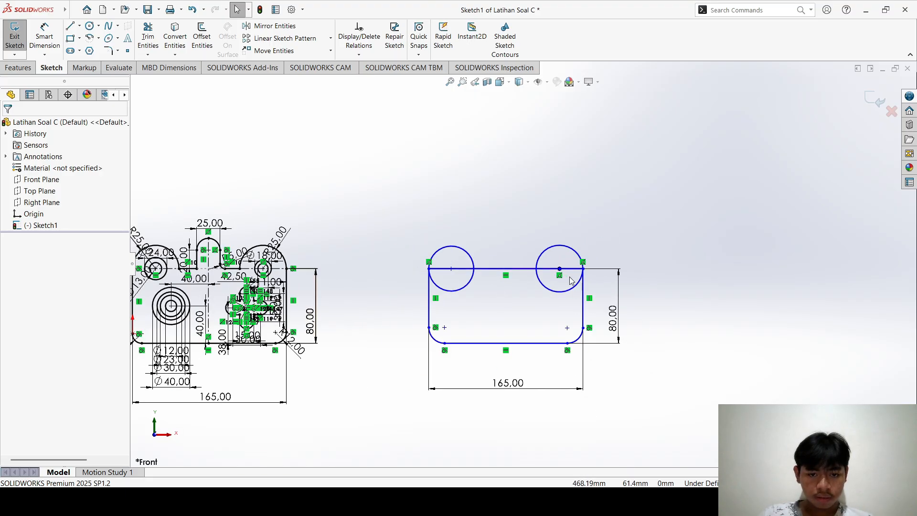
- Trim away the lower halves of both corner circles and the top-edge segments inside them, leaving two semicircular lobes
scroll(528, 270, down, 5)
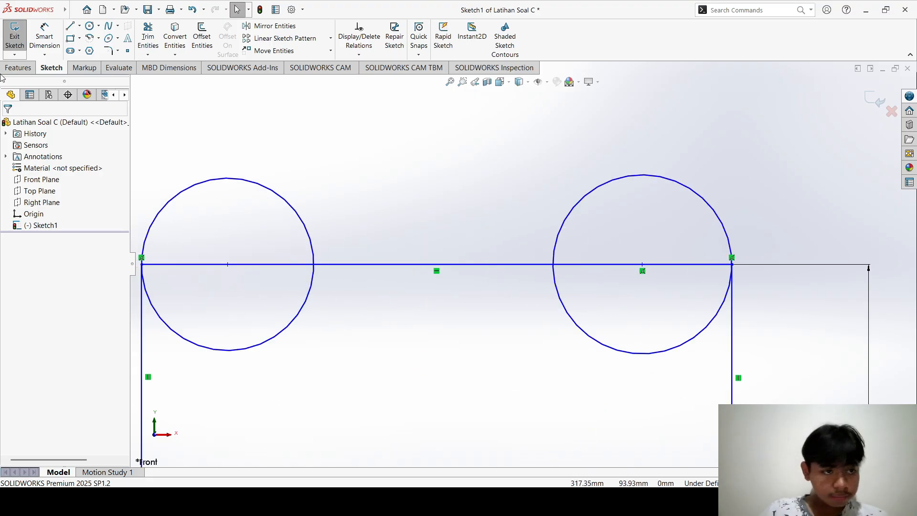
click(148, 37)
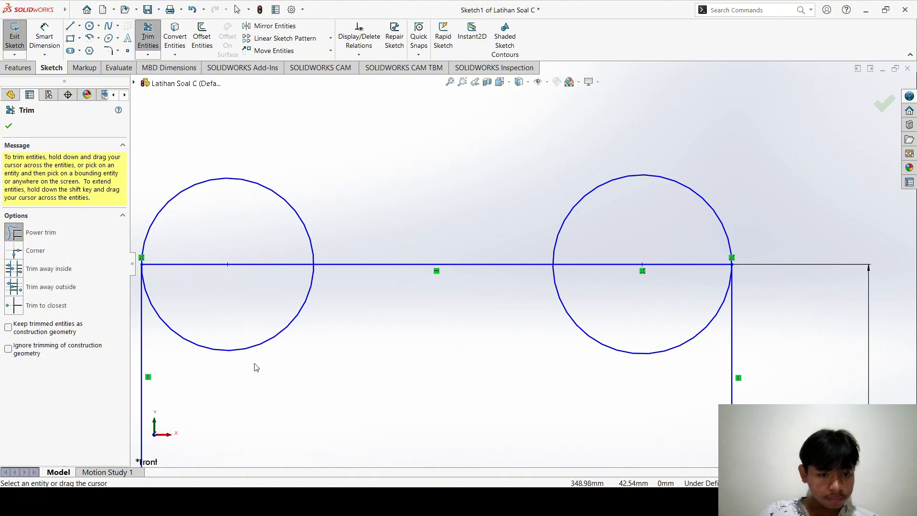
mouse_move(254, 367)
mouse_down()
mouse_move(277, 338)
mouse_move(631, 331)
mouse_move(641, 262)
mouse_move(234, 292)
mouse_up()
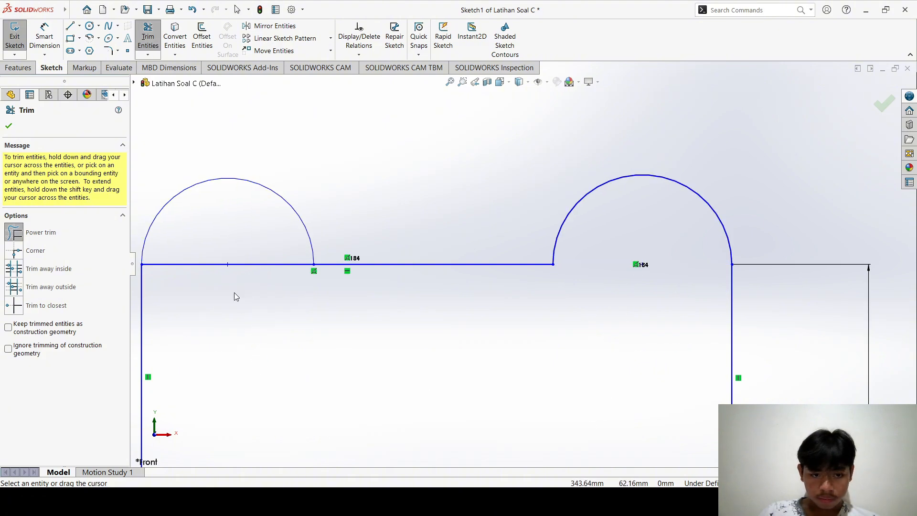
- Compare with the finished profile and draw a horizontal construction centerline across the base of the redrawn plate's upper-left lobe
scroll(233, 254, up, 5)
scroll(256, 151, down, 6)
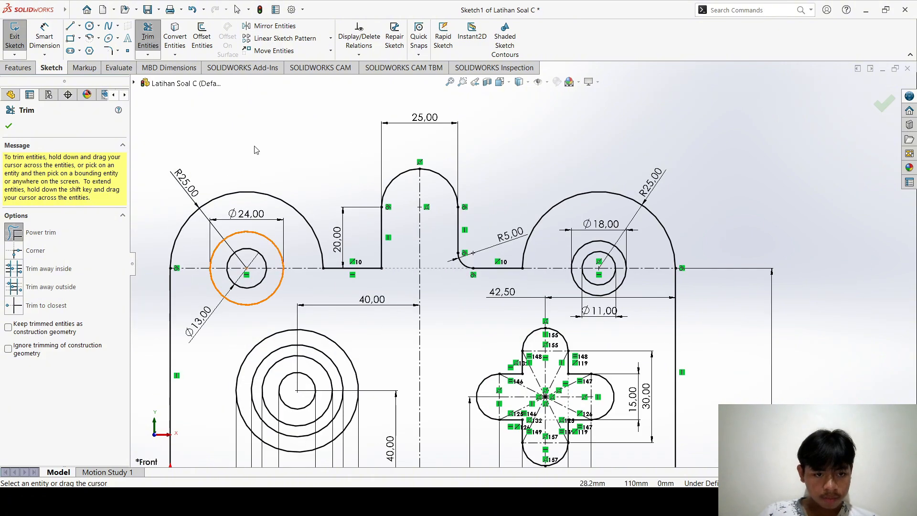
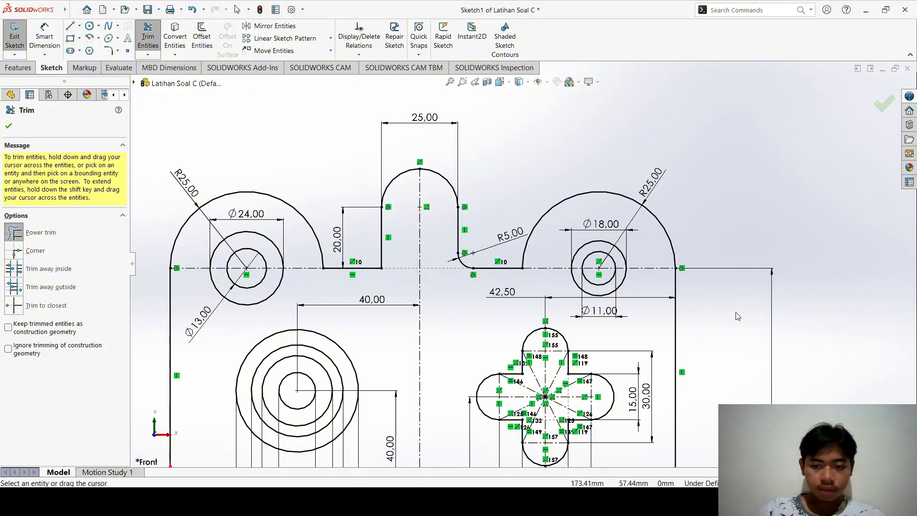
scroll(788, 203, down, 5)
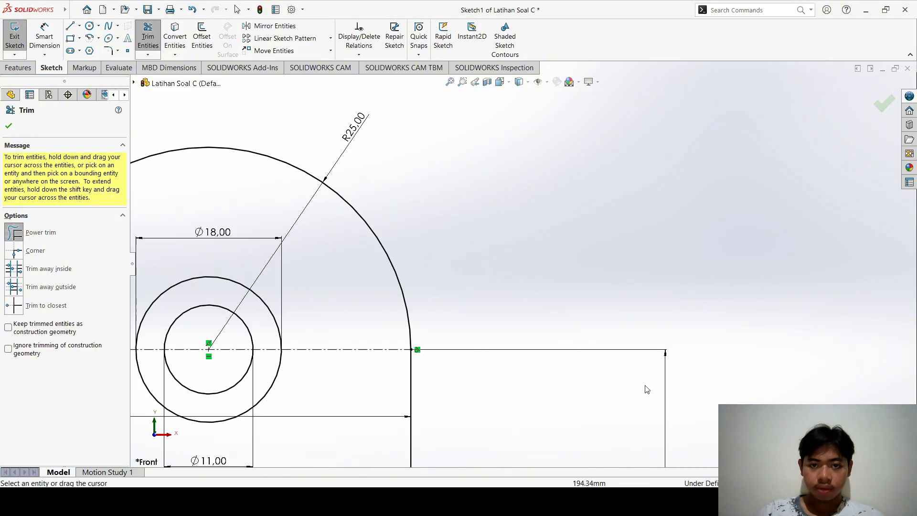
scroll(646, 388, up, 11)
scroll(800, 277, down, 3)
scroll(800, 277, down, 1)
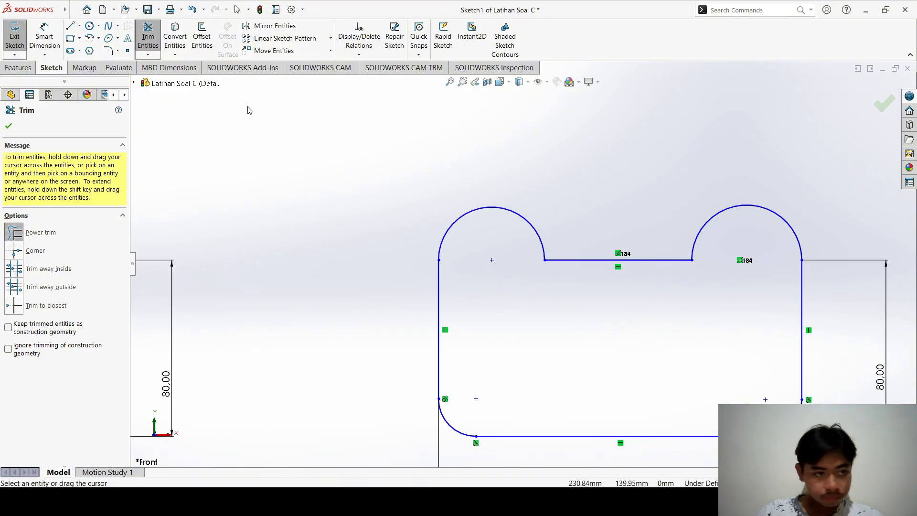
click(79, 31)
click(92, 50)
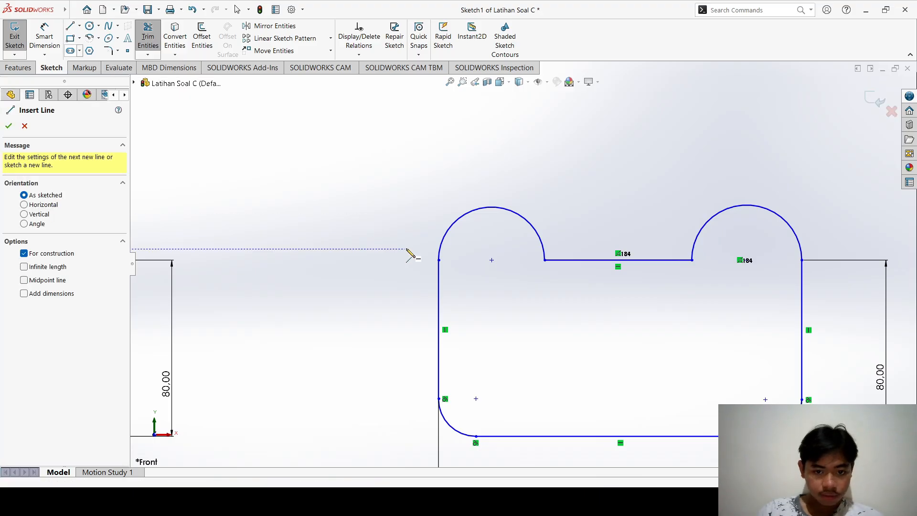
drag(438, 261, 545, 260)
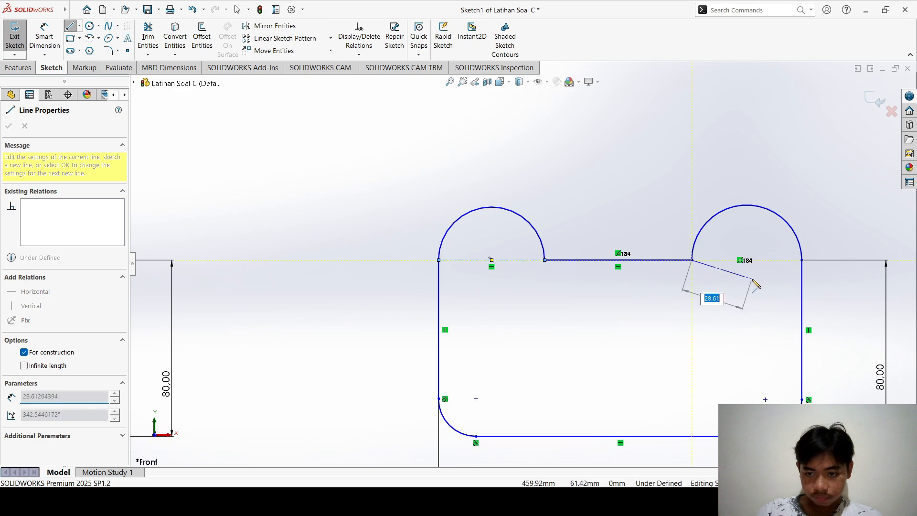
key(Escape)
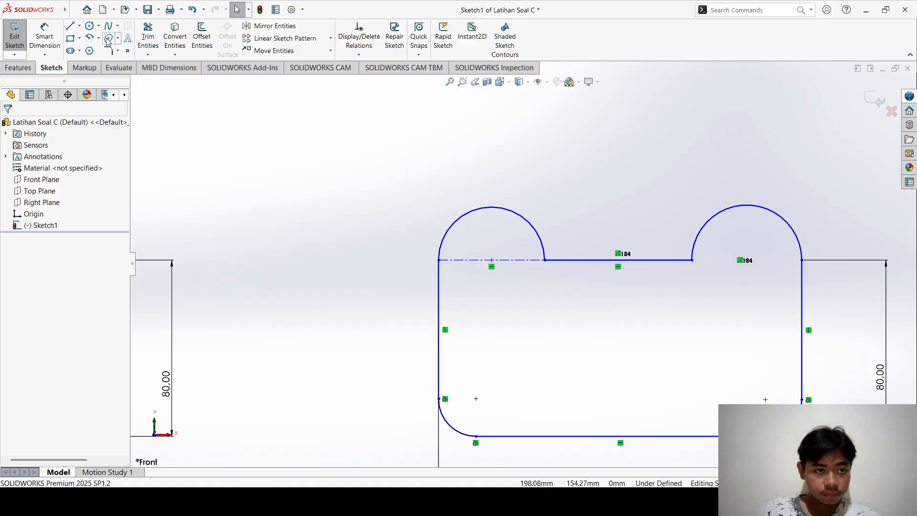
- Draw a horizontal construction centerline across the base of the redrawn plate's upper-right lobe
click(72, 26)
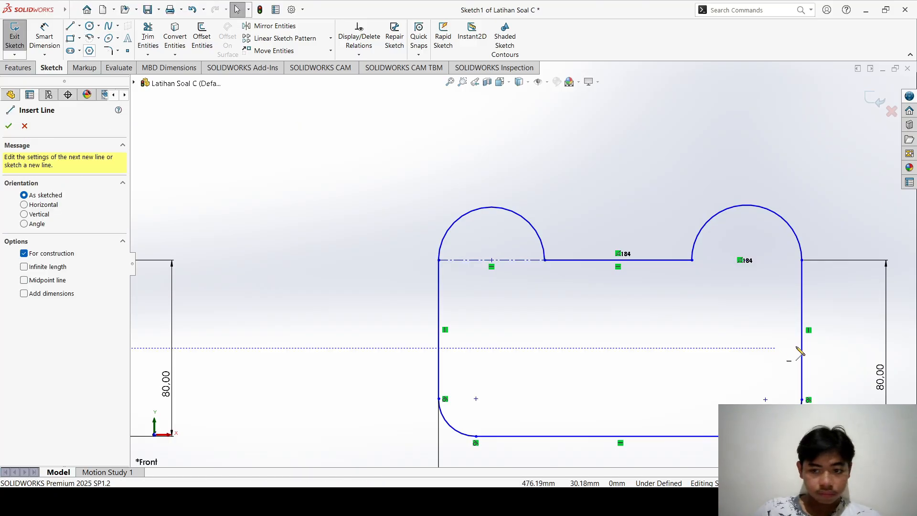
click(693, 260)
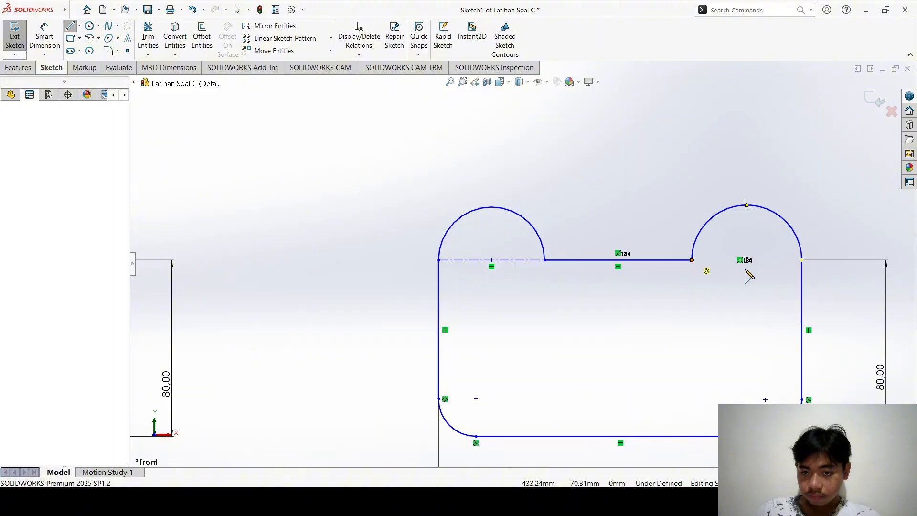
click(802, 262)
key(Escape)
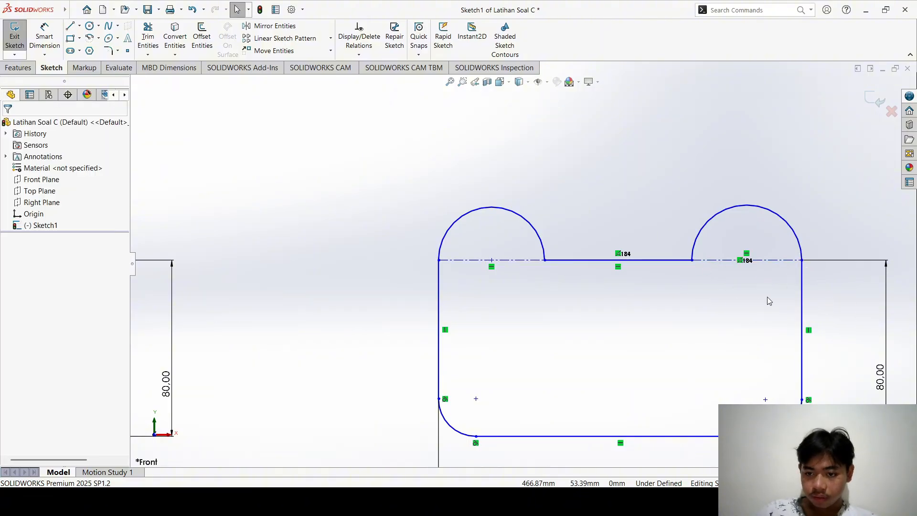
- Examine the concentric circle diameters in the upper-left lobe of the finished profile
key(f)
scroll(715, 260, down, 5)
scroll(580, 244, up, 11)
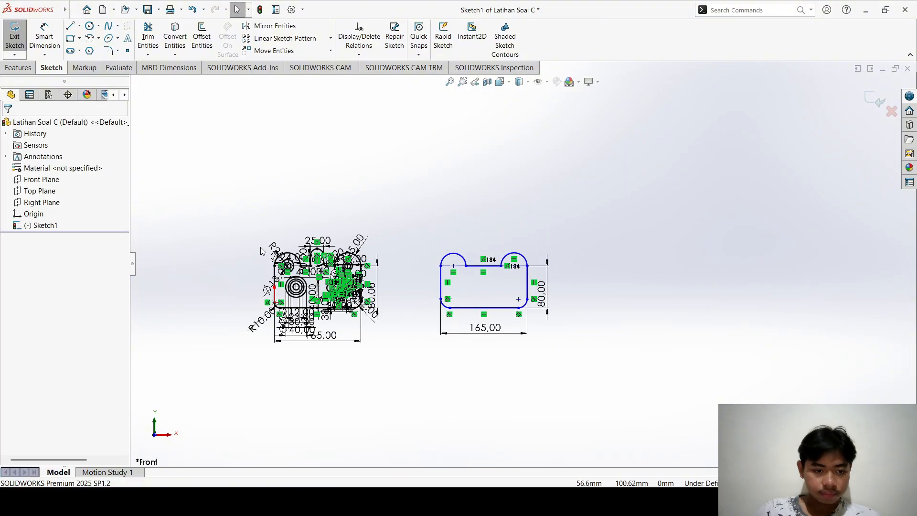
scroll(267, 247, down, 6)
scroll(349, 238, down, 5)
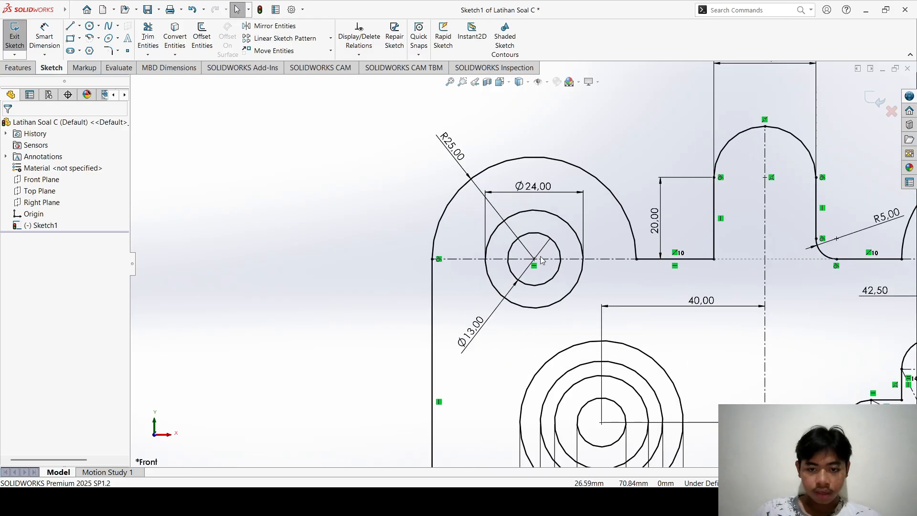
scroll(894, 268, up, 10)
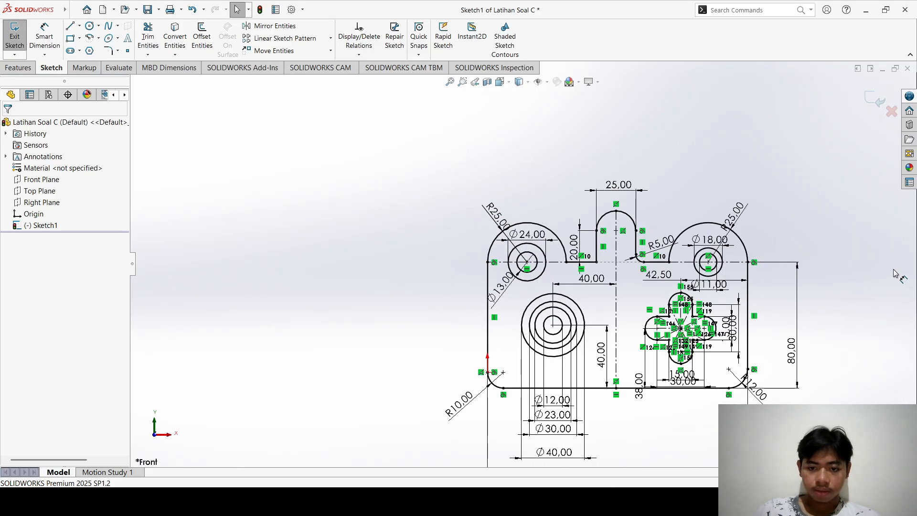
scroll(863, 260, down, 4)
scroll(528, 266, down, 4)
scroll(276, 260, up, 6)
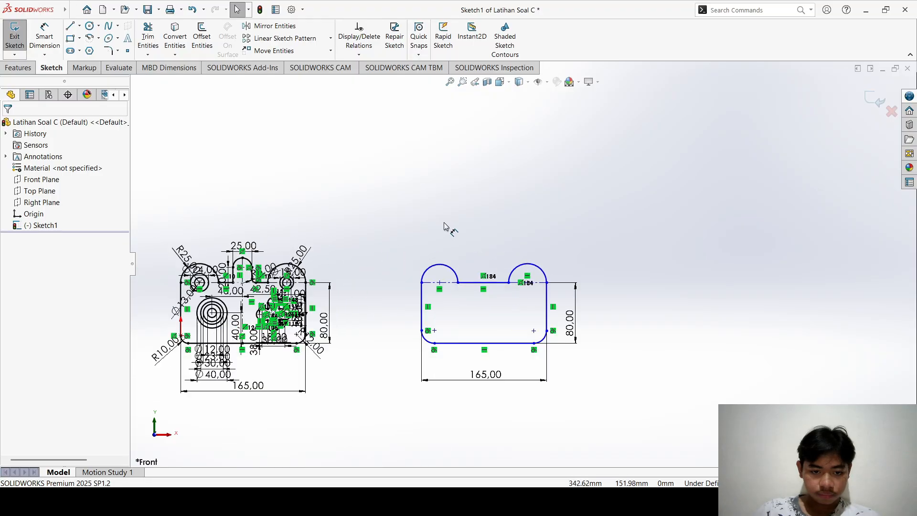
- Draw a circle with a 13 mm radius centred on the midpoint of the redrawn upper-left lobe's centerline
scroll(468, 256, down, 7)
scroll(459, 254, up, 3)
scroll(543, 379, down, 4)
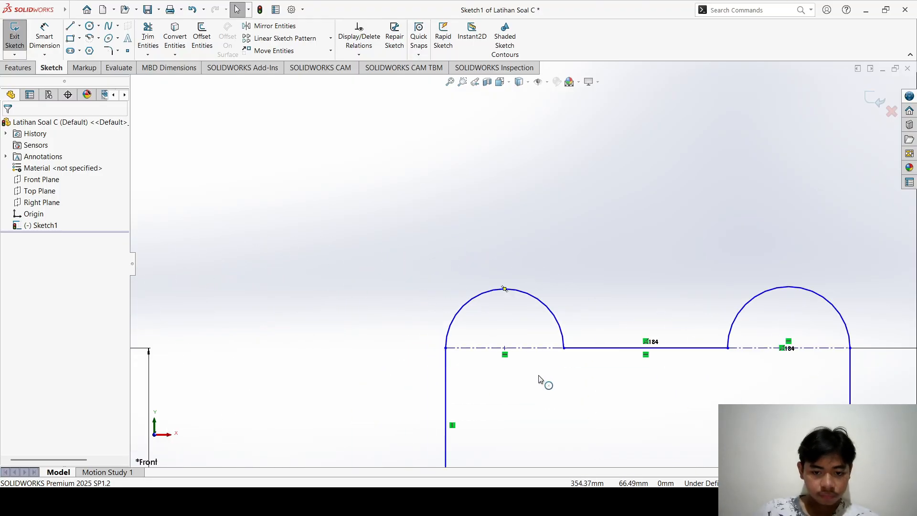
scroll(537, 317, up, 2)
scroll(536, 315, down, 2)
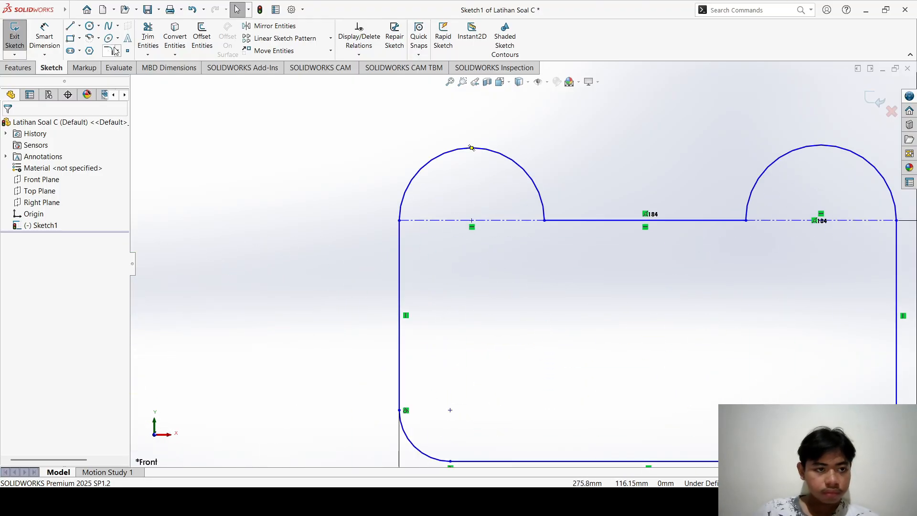
click(90, 26)
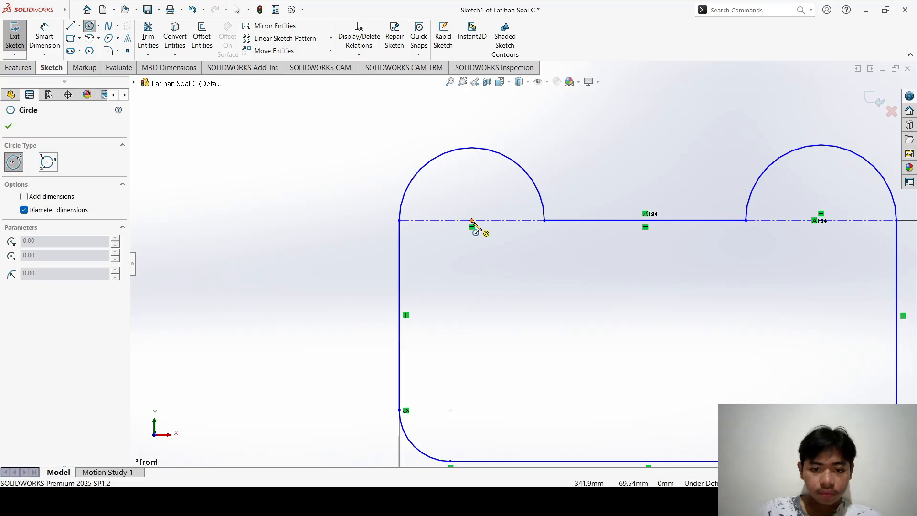
click(472, 220)
click(505, 223)
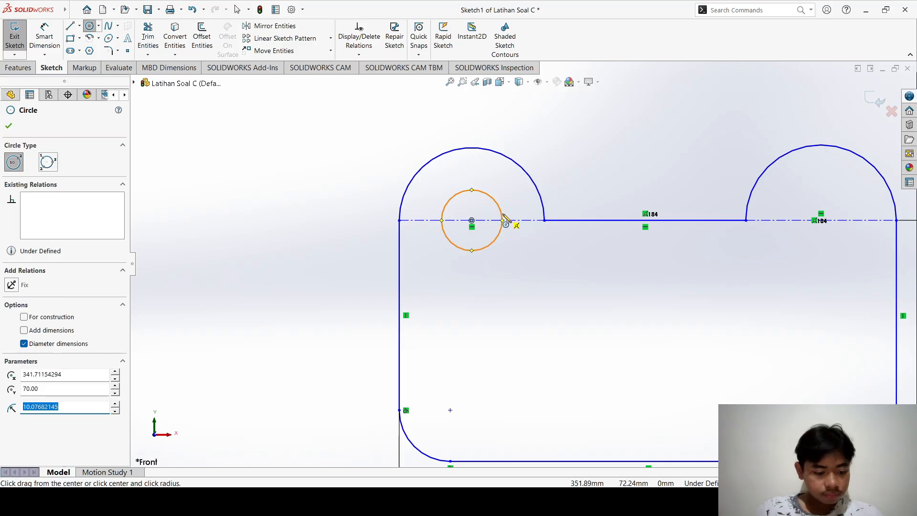
text(13)
key(Return)
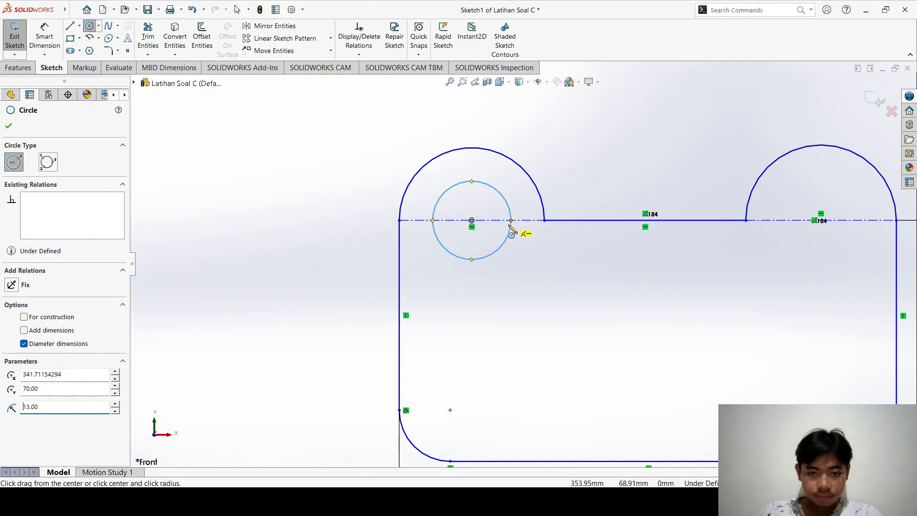
key(Return)
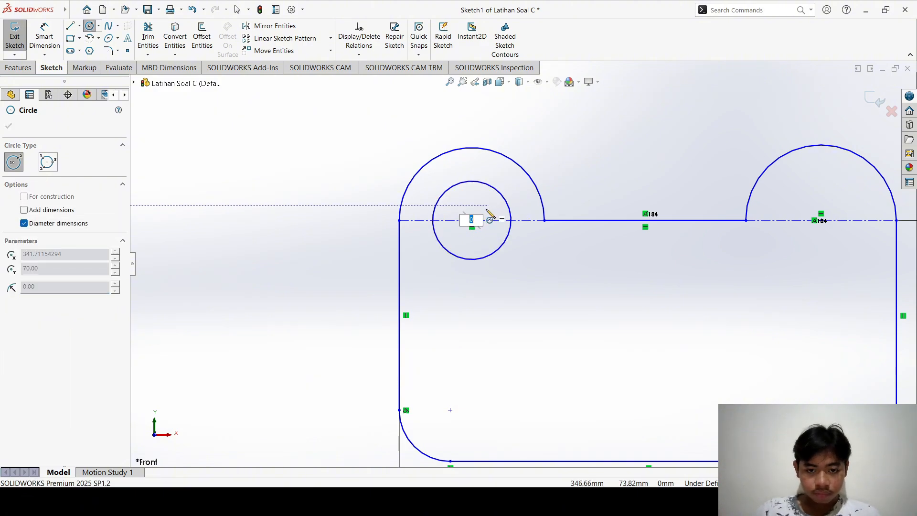
key(Escape)
- Draw a second circle concentric with the first in the upper-left lobe and set its radius to 24 mm
scroll(483, 224, down, 10)
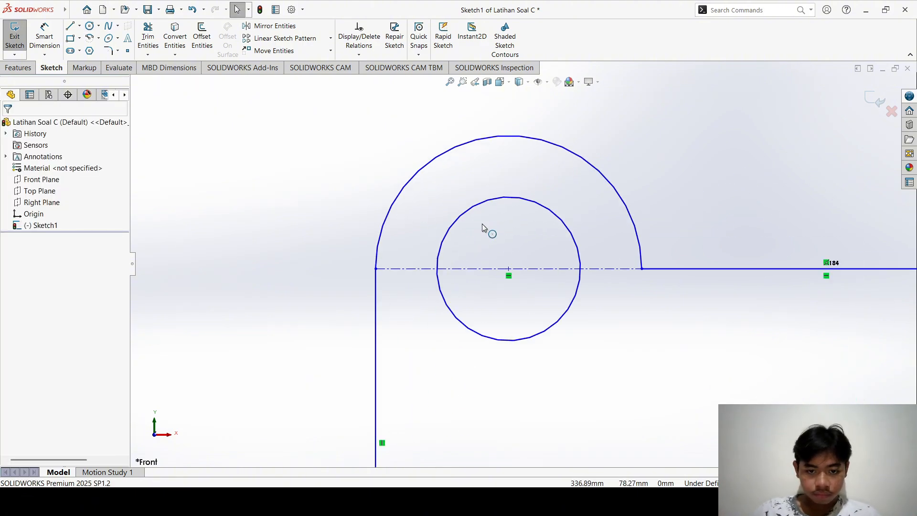
scroll(600, 324, down, 4)
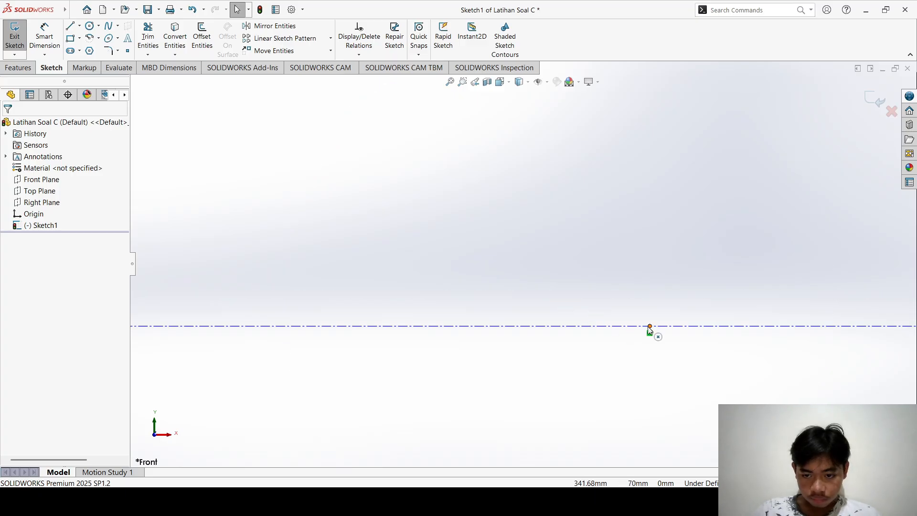
click(89, 25)
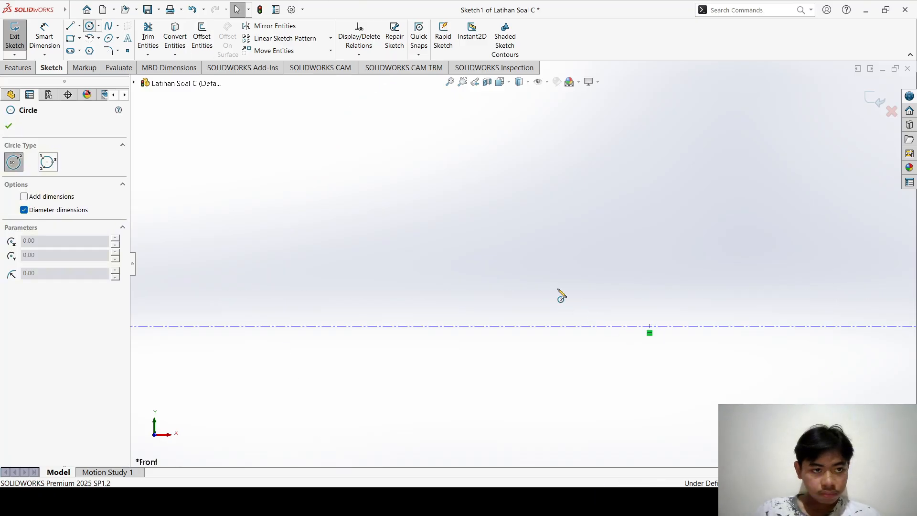
click(658, 330)
scroll(653, 328, up, 5)
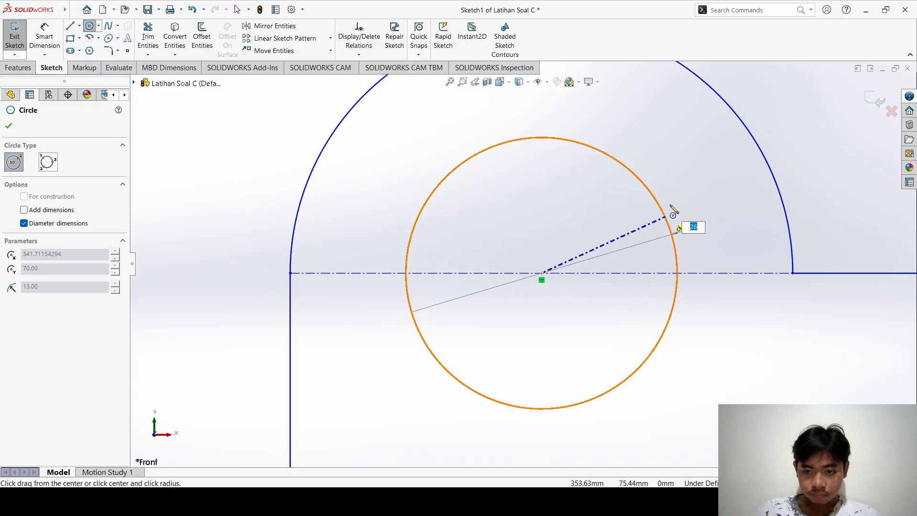
click(682, 186)
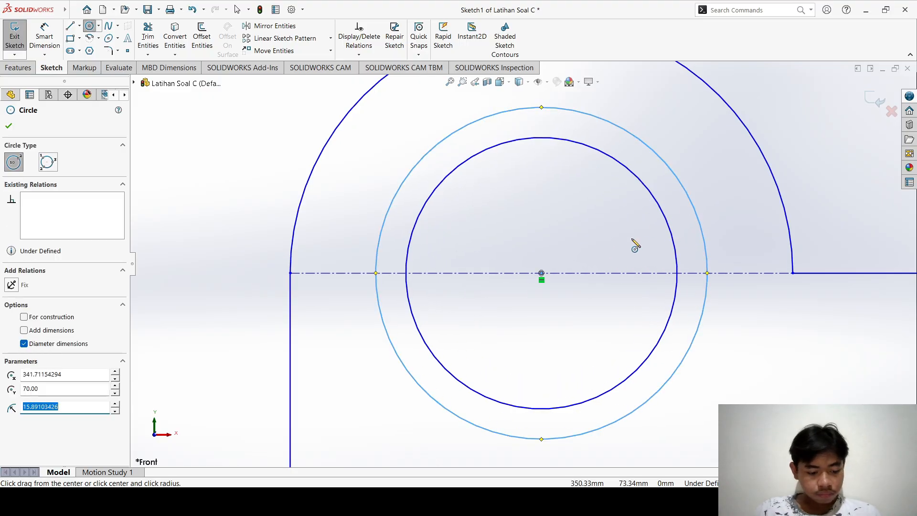
text(12)
key(Return)
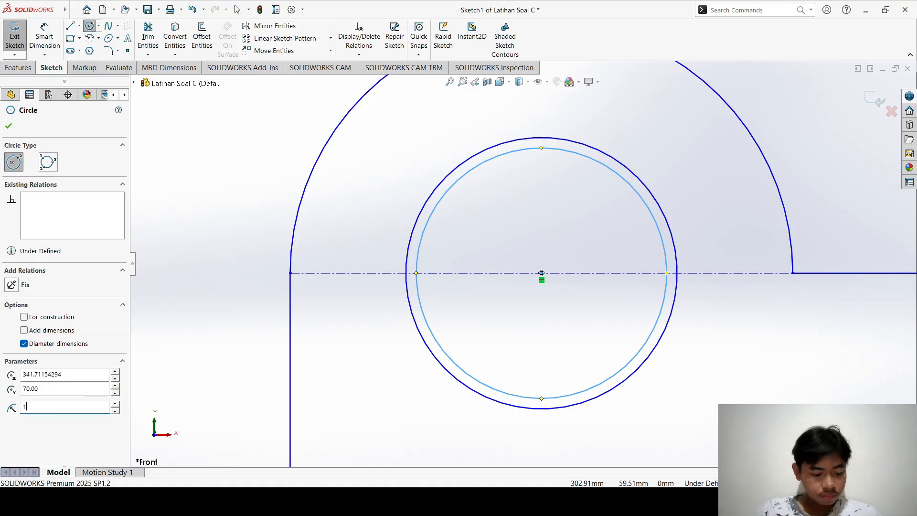
text(24)
key(Return)
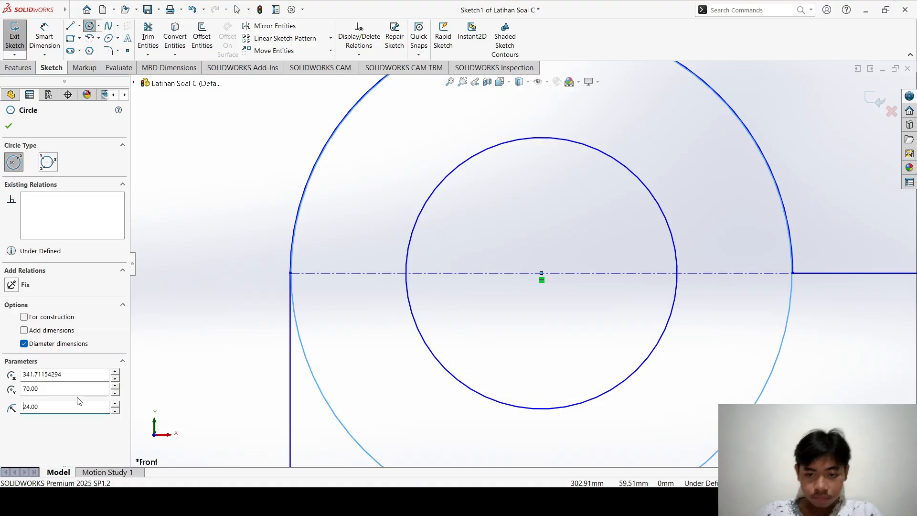
key(Escape)
- Set the radius of the upper-left lobe's inner circle to 6.5 mm
scroll(521, 228, up, 8)
scroll(522, 228, down, 4)
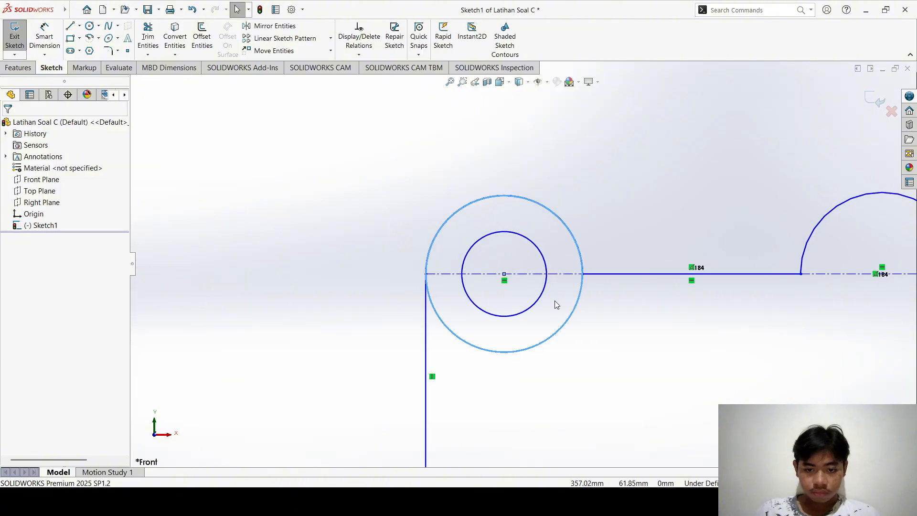
click(576, 312)
click(540, 293)
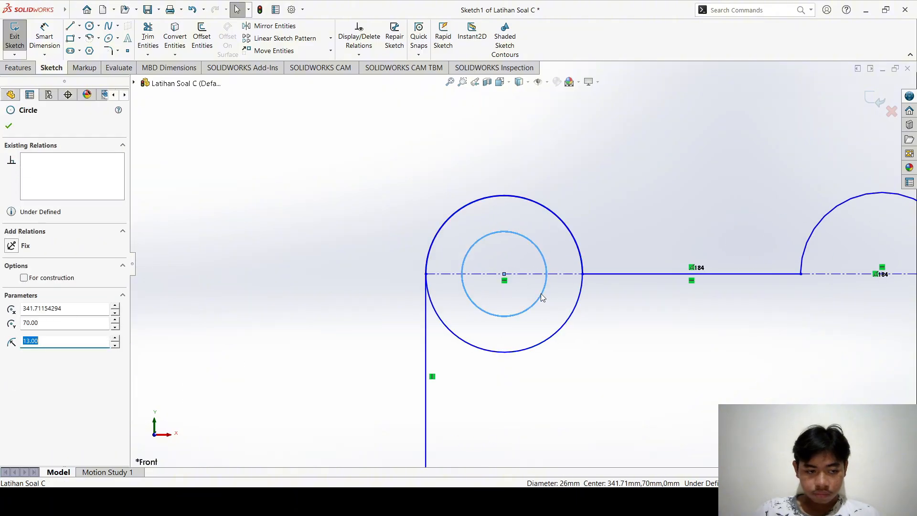
key(Escape)
click(539, 300)
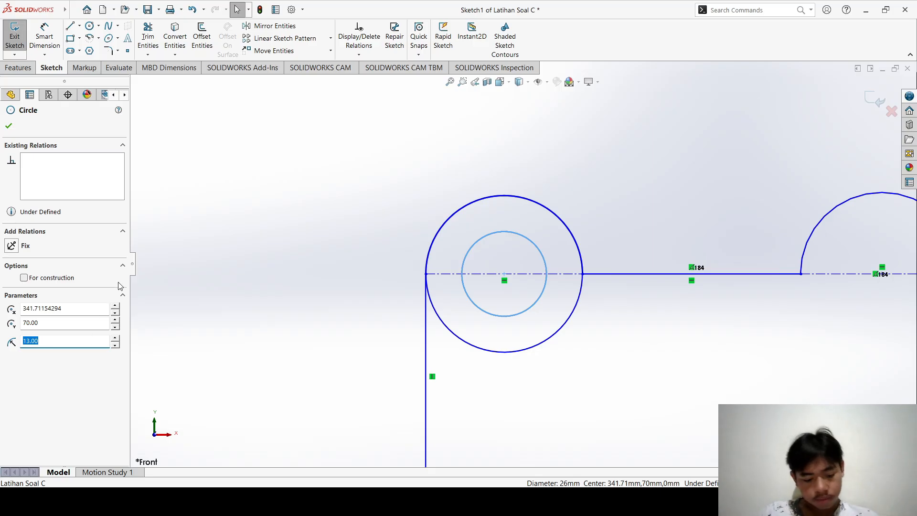
text(6,5)
key(Return)
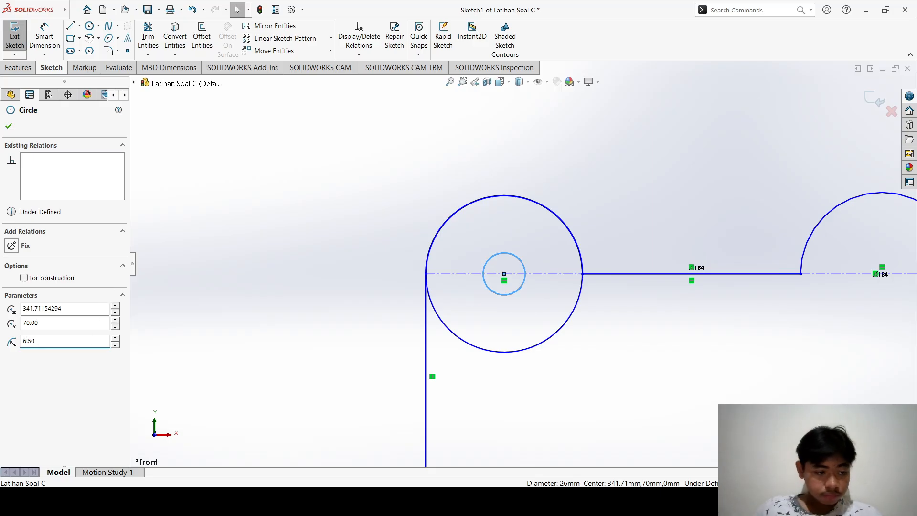
- Reduce the radius of the upper-left lobe's outer circle to match the finished profile's 24 mm diameter circle
click(494, 351)
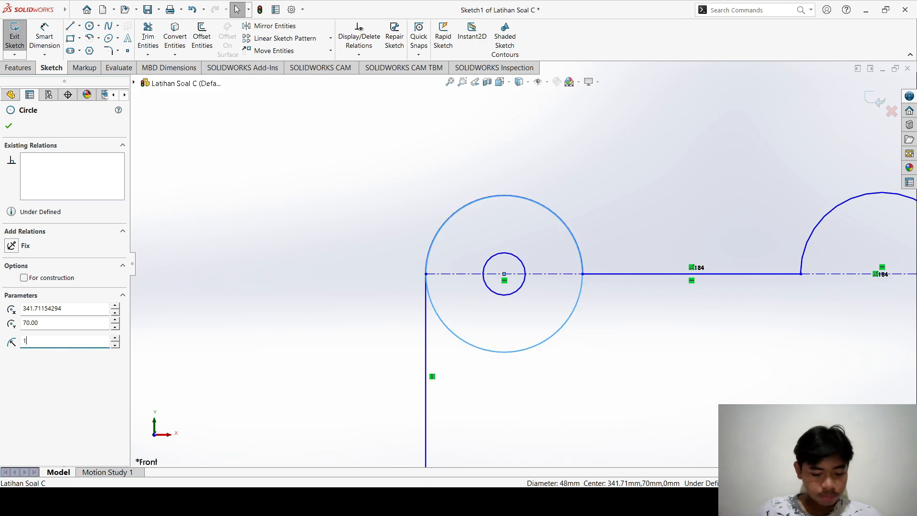
key(Return)
click(666, 147)
- Compare both plates and examine the circle diameters in the finished profile's upper-right lobe
scroll(664, 158, up, 5)
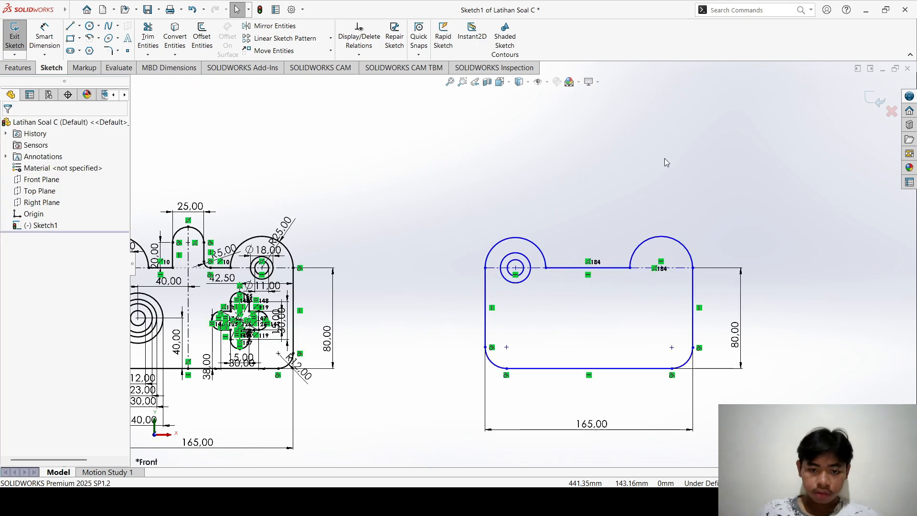
scroll(664, 159, down, 4)
scroll(587, 269, up, 3)
scroll(443, 291, down, 6)
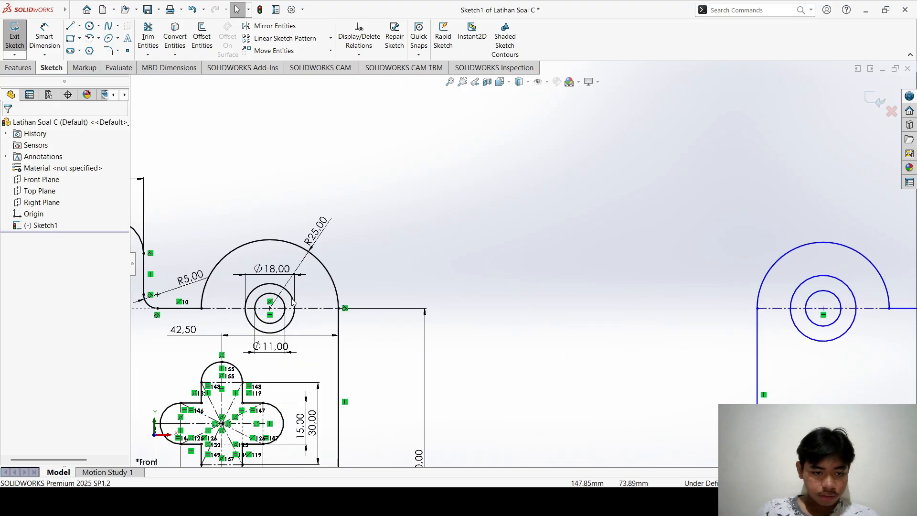
scroll(701, 246, up, 3)
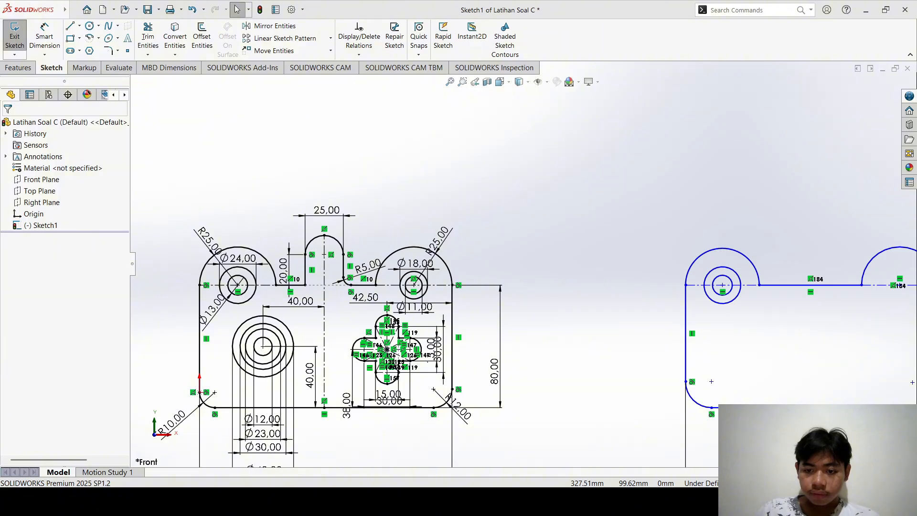
scroll(778, 234, up, 2)
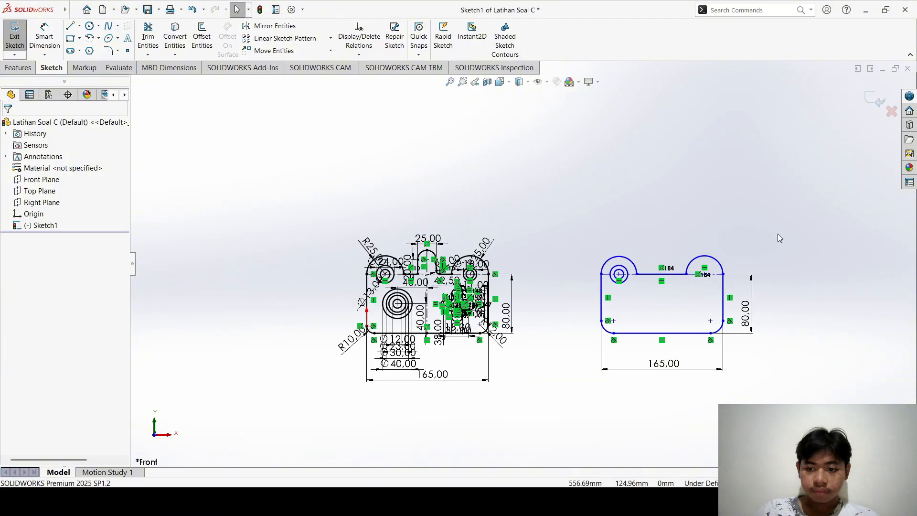
- Draw a circle with a 9 mm radius centred on the midpoint of the redrawn upper-right lobe's centerline
scroll(637, 296, down, 5)
scroll(478, 343, up, 2)
scroll(474, 315, down, 4)
scroll(521, 265, up, 2)
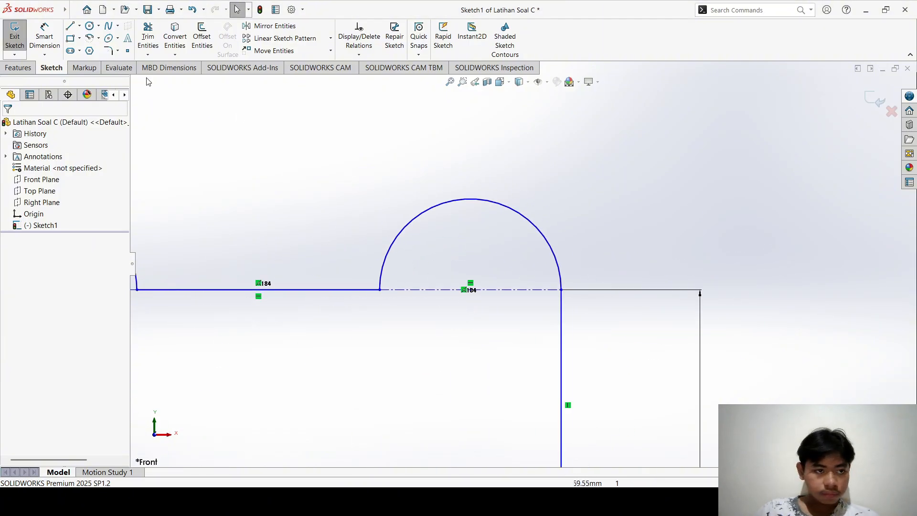
click(90, 25)
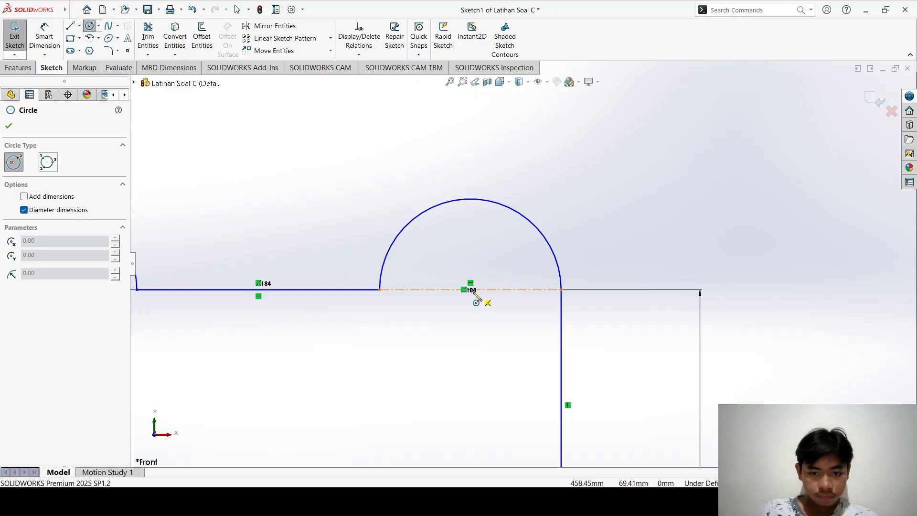
click(471, 289)
click(503, 253)
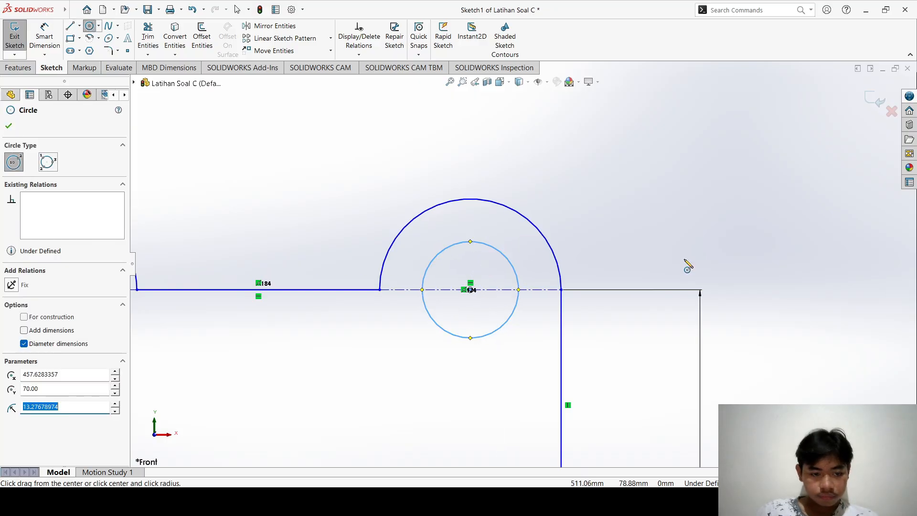
text(9)
key(Return)
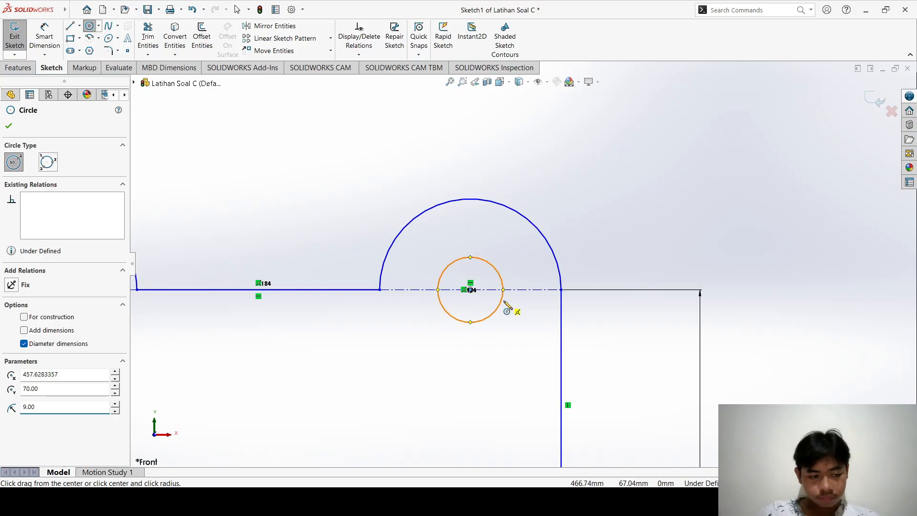
- Add a smaller concentric circle inside the redrawn upper-right lobe, sized to match the finished profile's 11 mm diameter circle
click(471, 289)
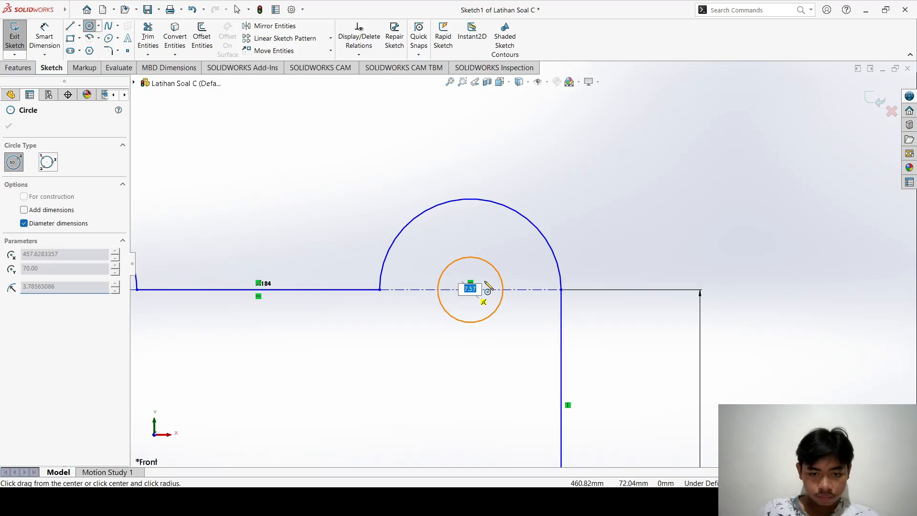
click(503, 261)
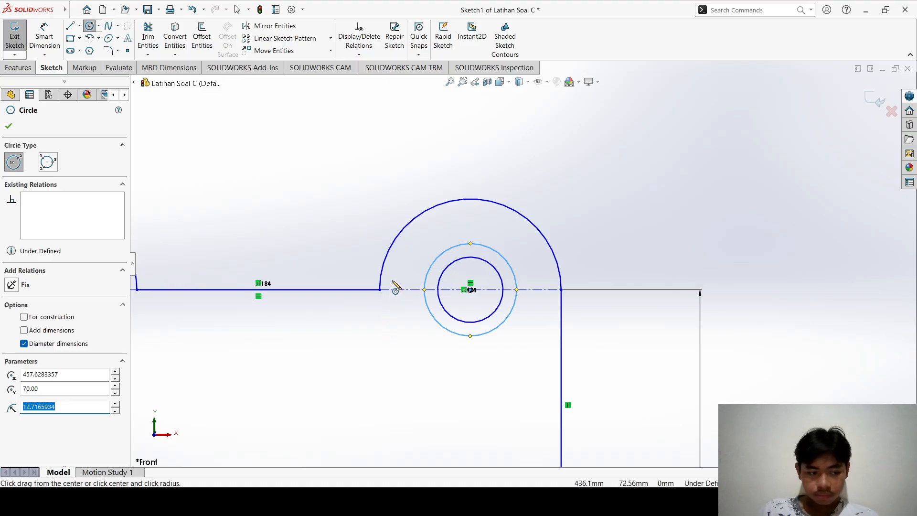
key(alt+Tab)
key(alt+Tab)
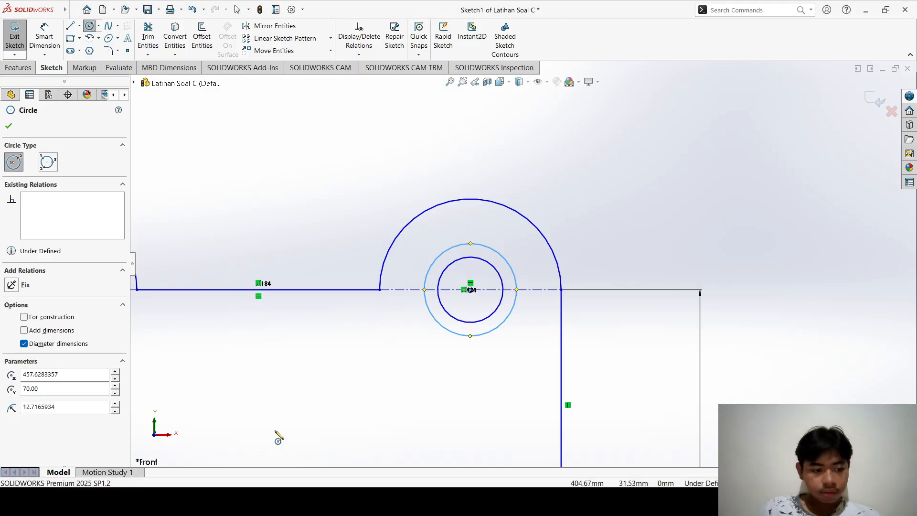
double_click(70, 410)
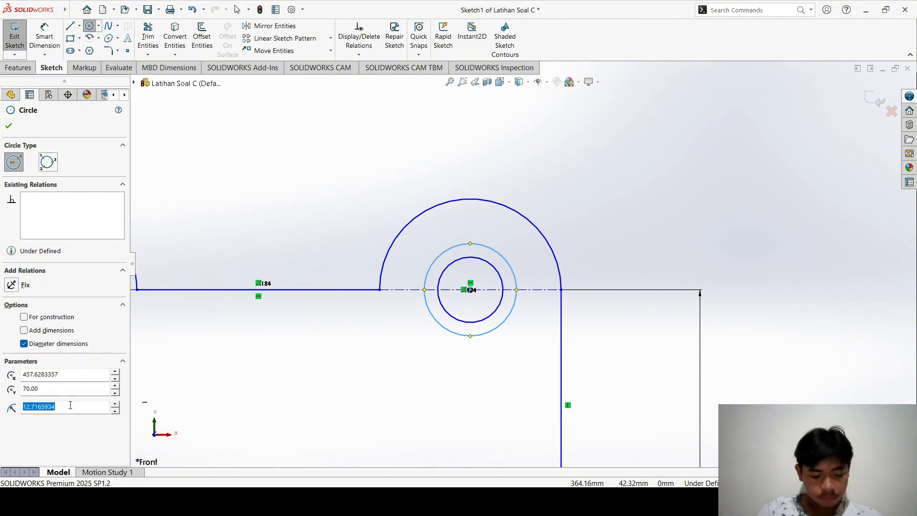
key(Return)
key(Escape)
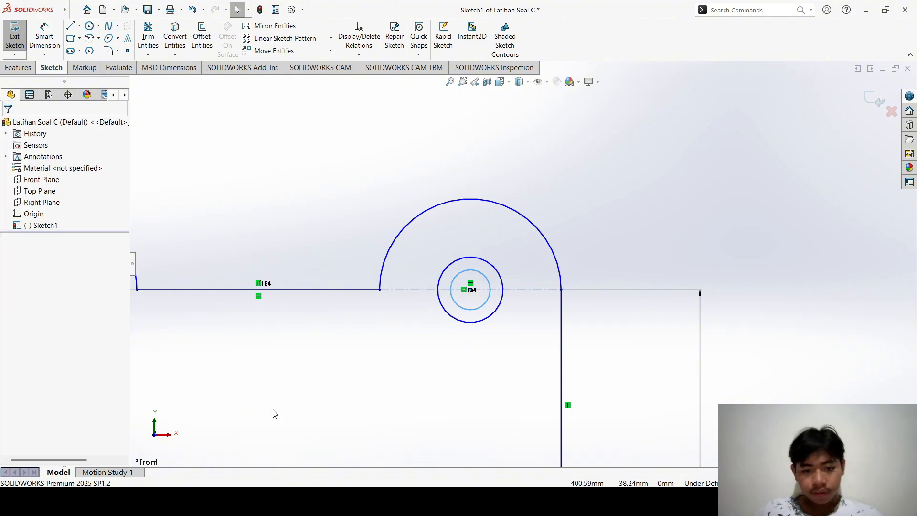
- Compare both plates and examine the dimensions of the rounded tab between the finished profile's upper lobes
key(f)
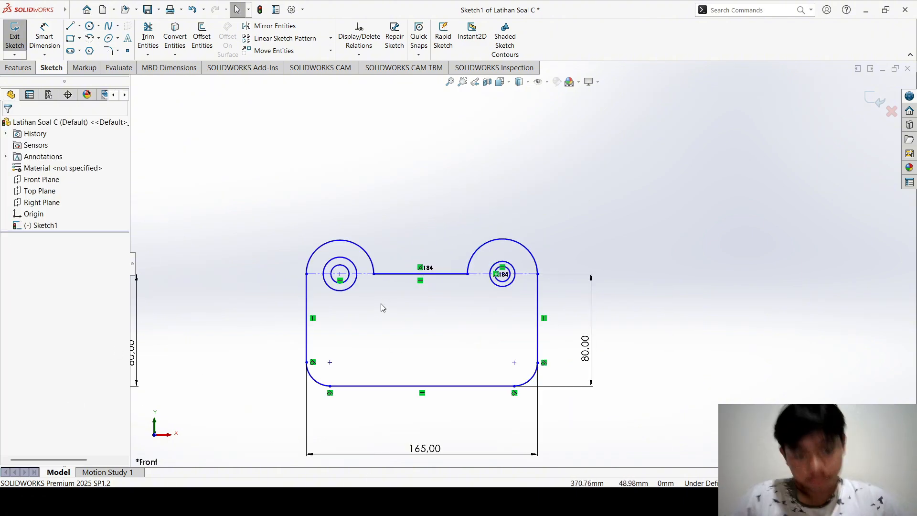
scroll(343, 294, down, 3)
scroll(343, 300, up, 8)
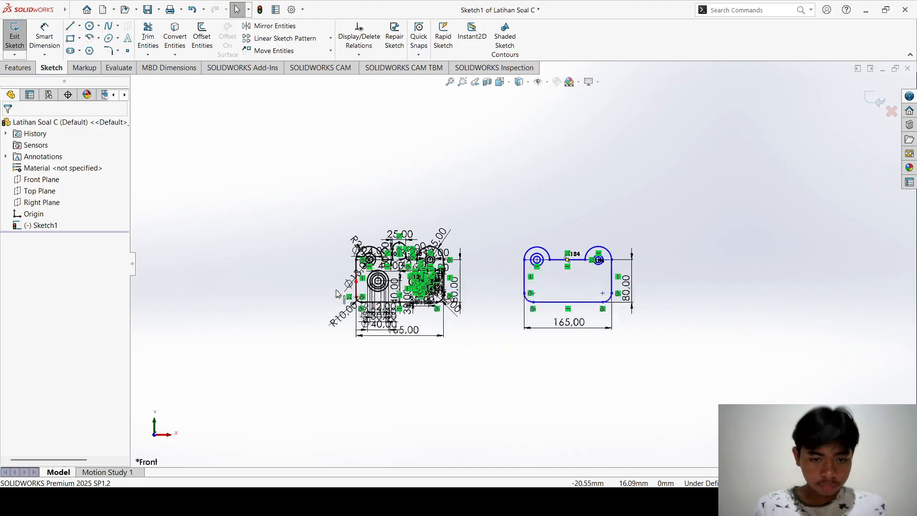
scroll(353, 277, down, 3)
scroll(575, 222, down, 3)
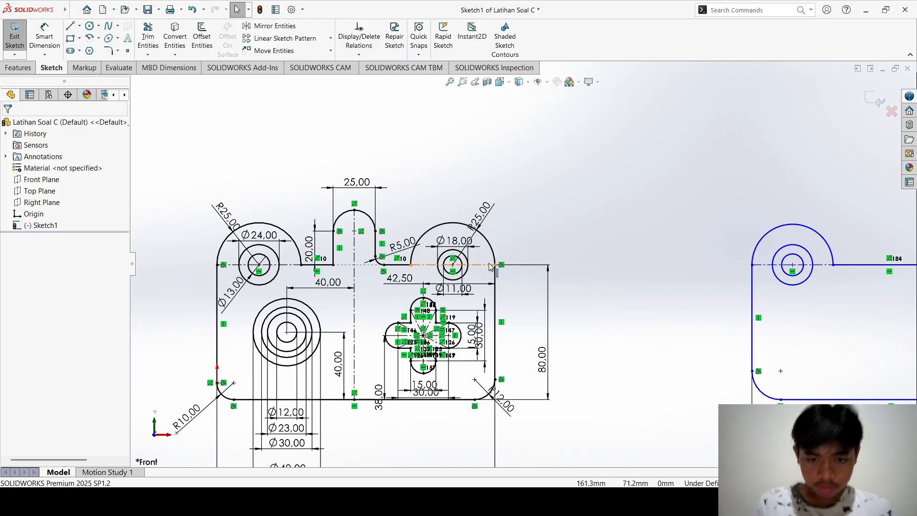
scroll(644, 283, up, 2)
scroll(623, 274, down, 4)
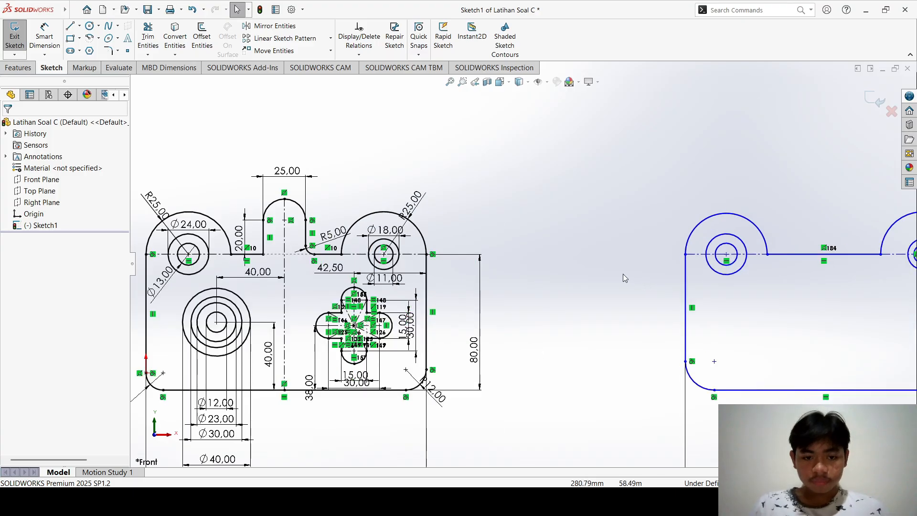
scroll(709, 280, up, 2)
scroll(766, 278, up, 3)
scroll(683, 265, down, 3)
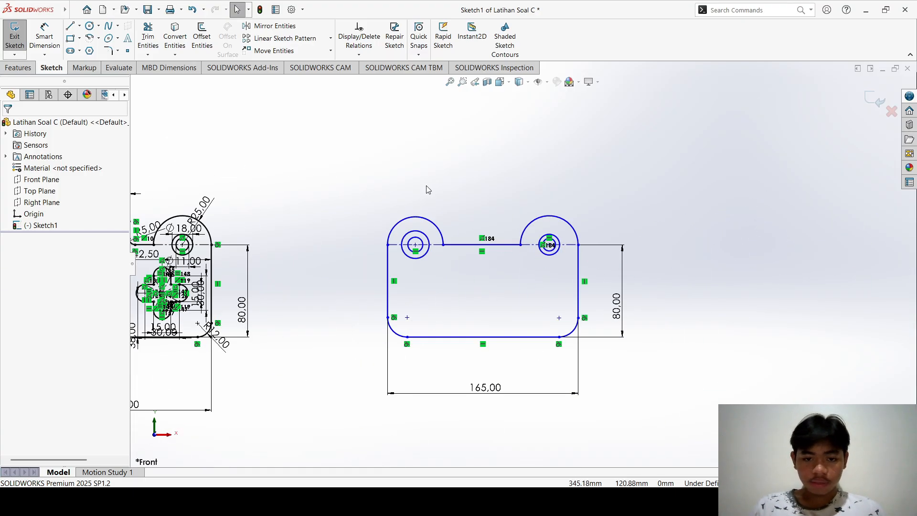
scroll(232, 215, up, 2)
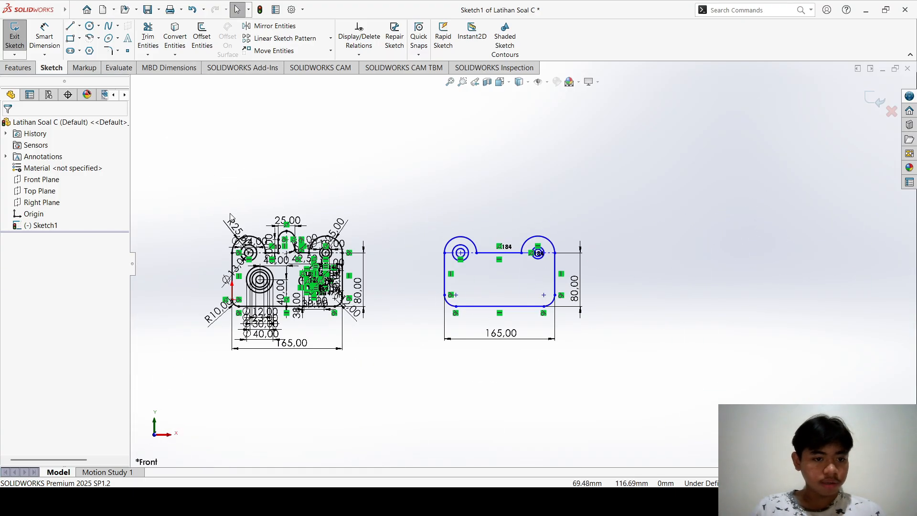
scroll(375, 213, down, 1)
scroll(454, 260, down, 2)
scroll(527, 267, down, 2)
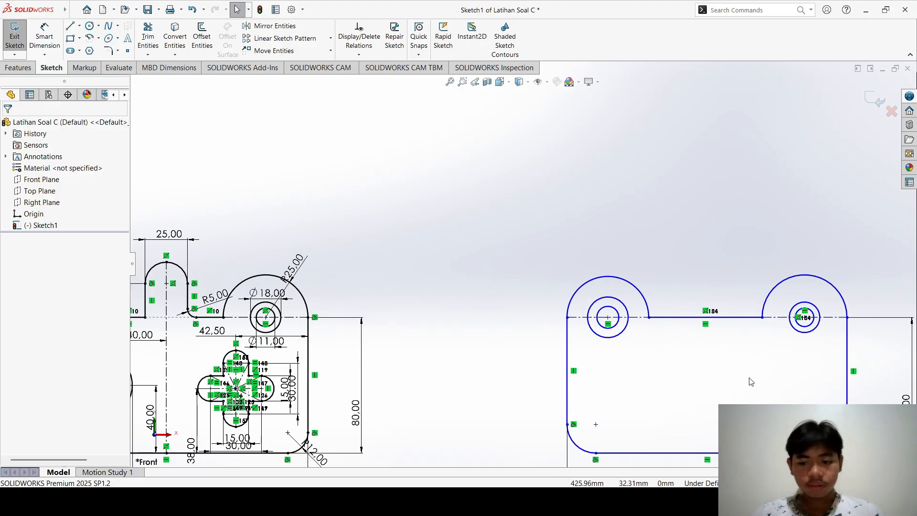
scroll(356, 306, up, 1)
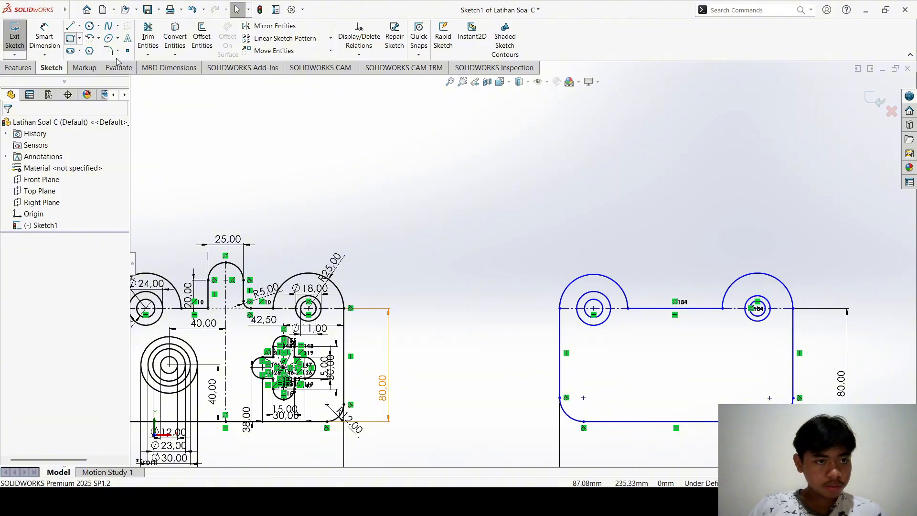
- Draw a corner rectangle about 20 mm wide and 32.5 mm high standing on the redrawn plate's top edge between the lobes
click(70, 38)
scroll(703, 332, down, 3)
click(625, 292)
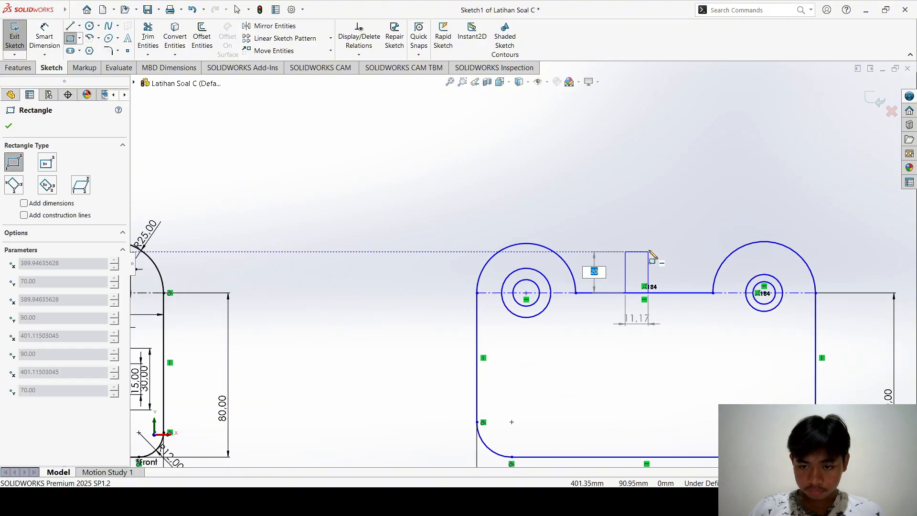
click(667, 227)
key(Escape)
scroll(580, 311, up, 2)
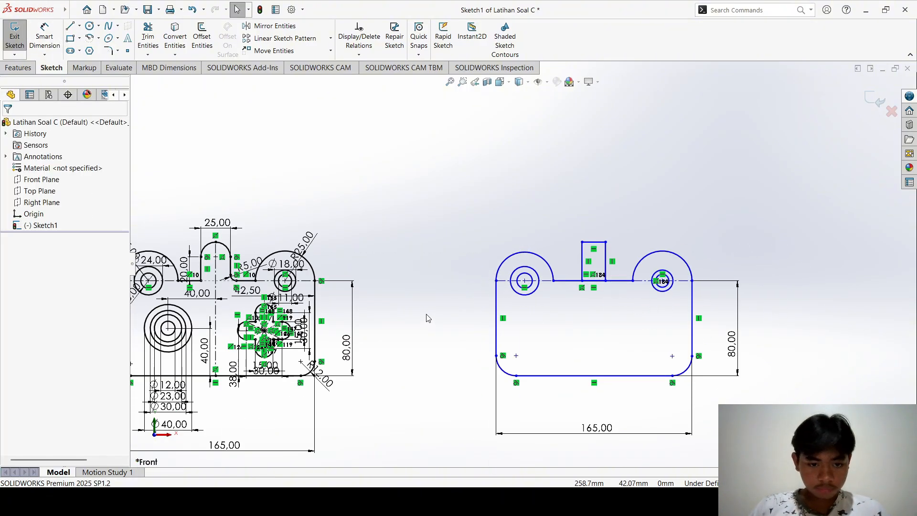
- Set the length of the rectangle's top edge to 25 mm
click(632, 227)
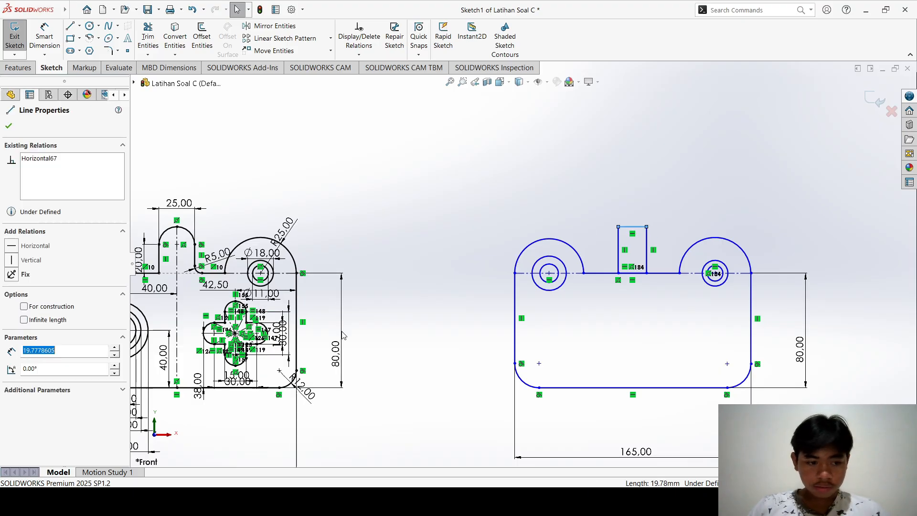
text(25)
key(Return)
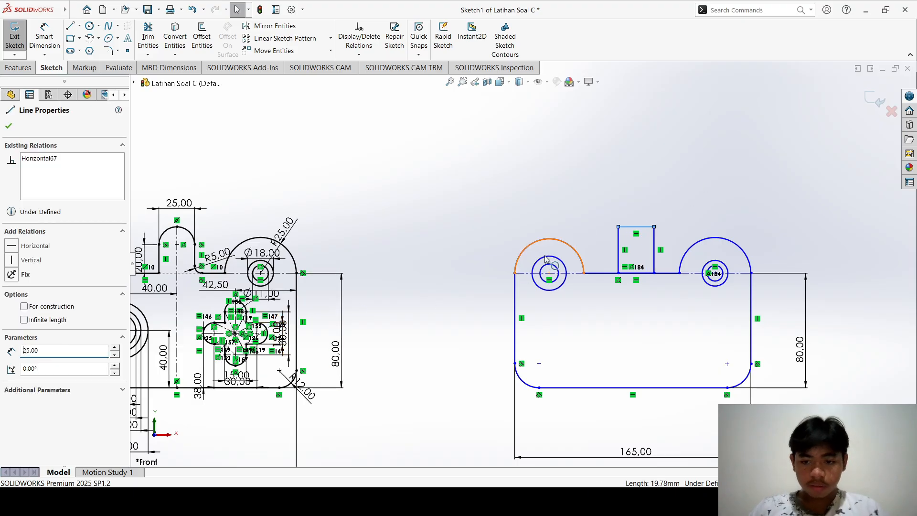
- Set the length of the rectangle's left side to 29 mm after checking the finished profile's tab
click(619, 249)
scroll(330, 275, up, 2)
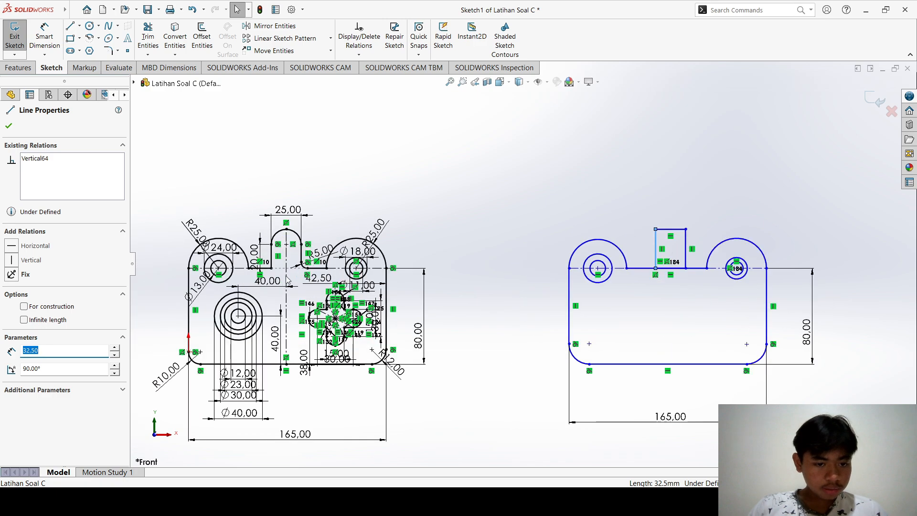
scroll(208, 270, down, 4)
text(2)
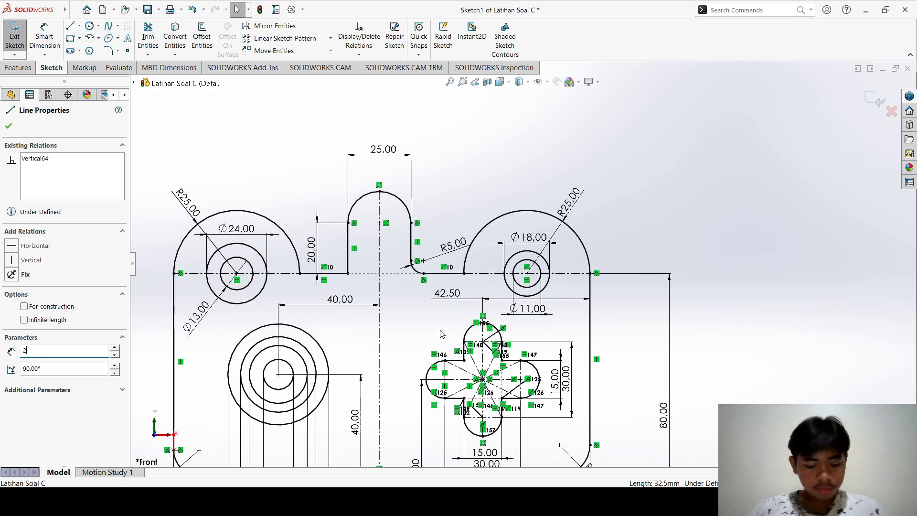
text(9)
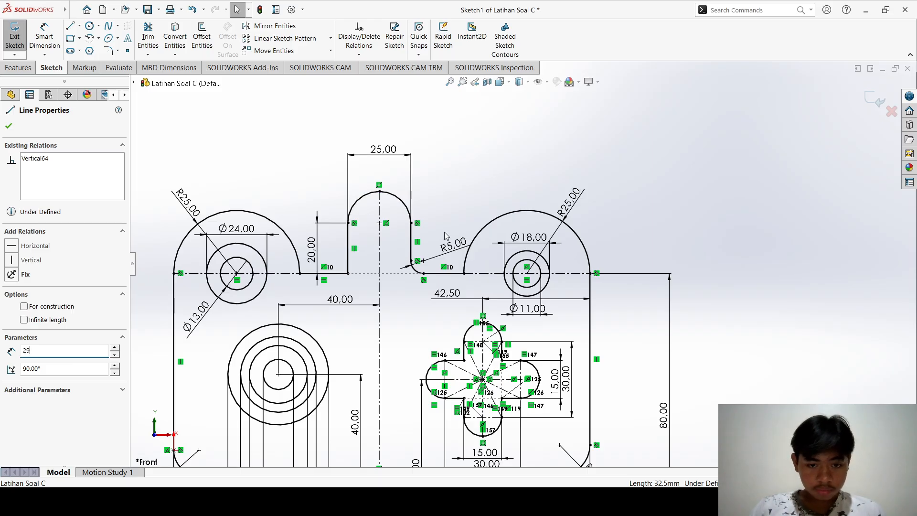
click(474, 192)
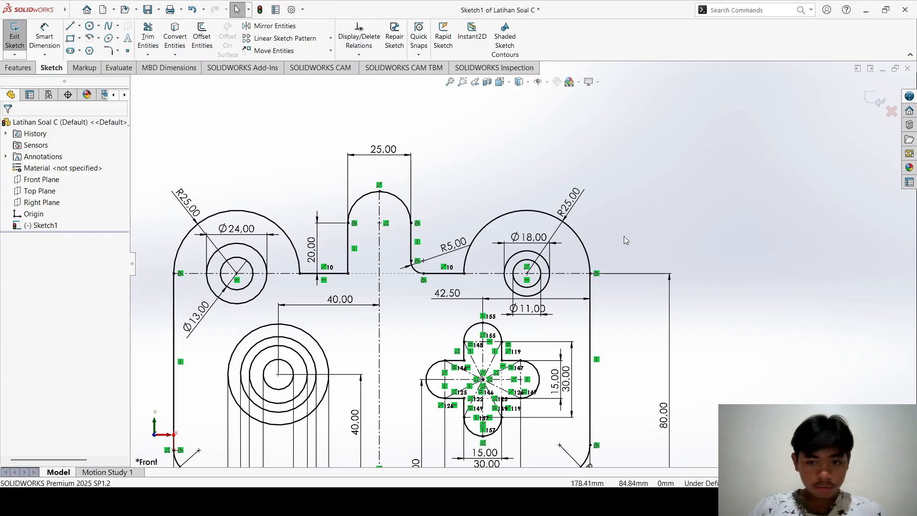
- Set the length of the rectangle's left side to 20 mm
scroll(615, 245, down, 2)
scroll(621, 244, up, 4)
scroll(741, 265, down, 5)
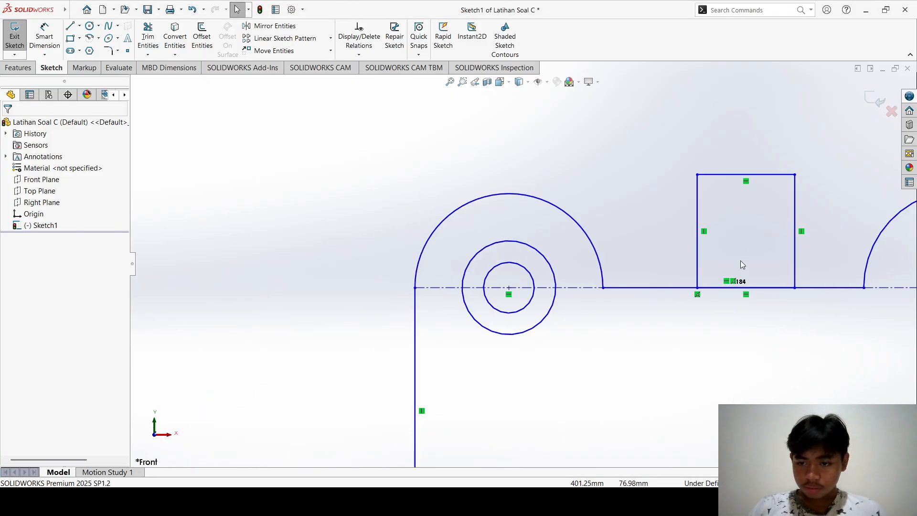
click(697, 245)
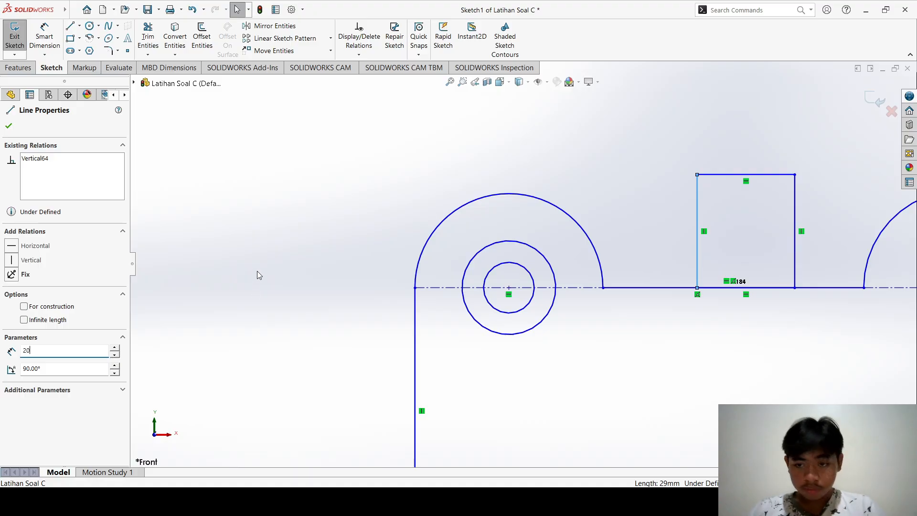
key(Return)
click(699, 162)
scroll(710, 182, up, 1)
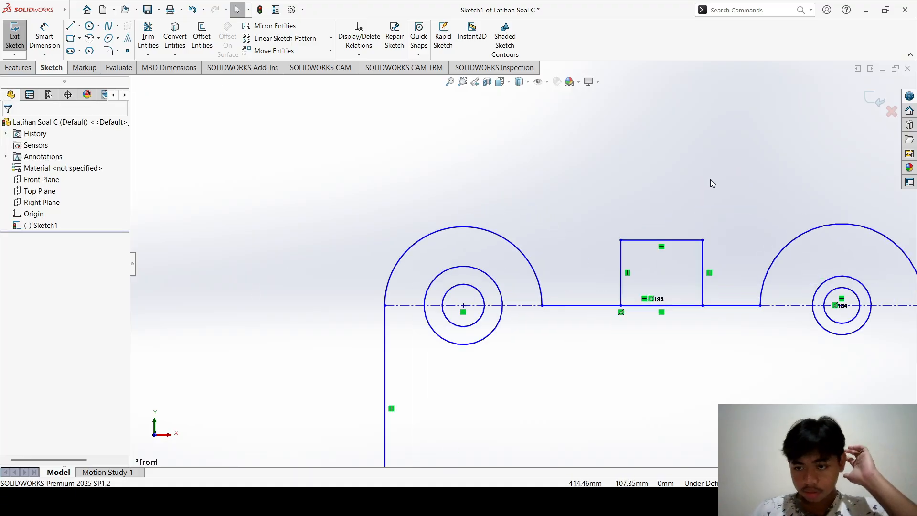
- Trim away the rectangle's bottom edge so the tab opens into the plate
scroll(710, 182, down, 1)
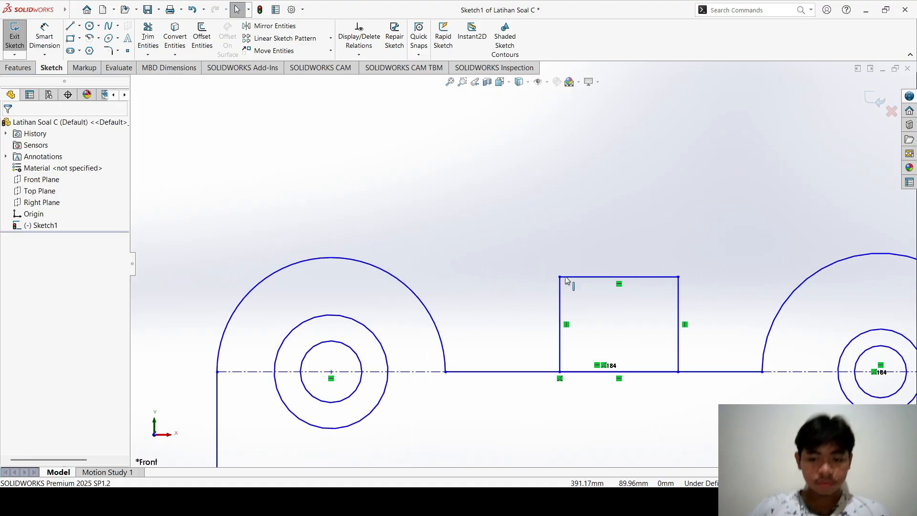
click(148, 35)
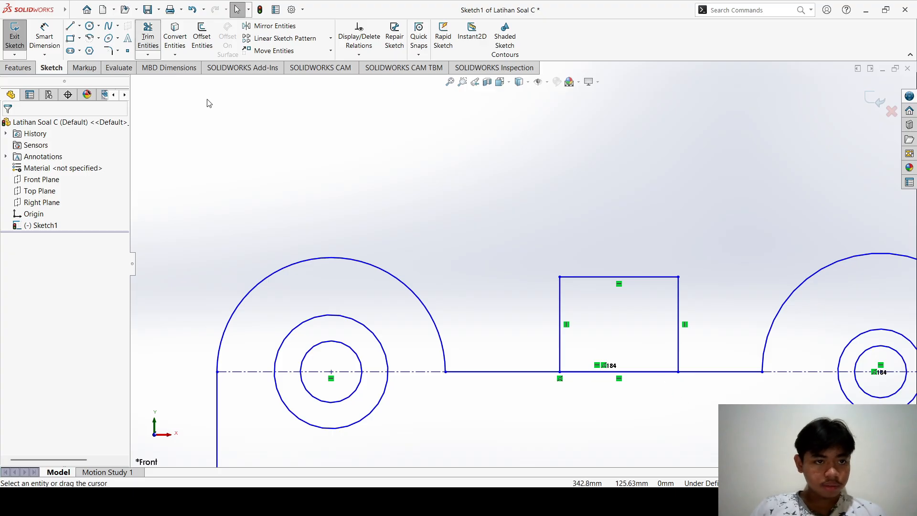
drag(646, 384, 644, 371)
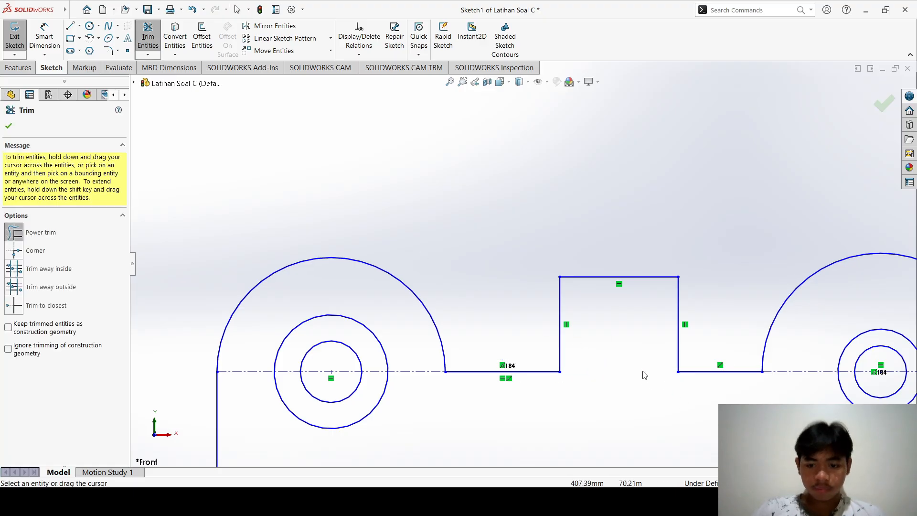
key(Escape)
- Draw a circle with a 12 mm radius centred on the midpoint of the tab's top edge
click(90, 25)
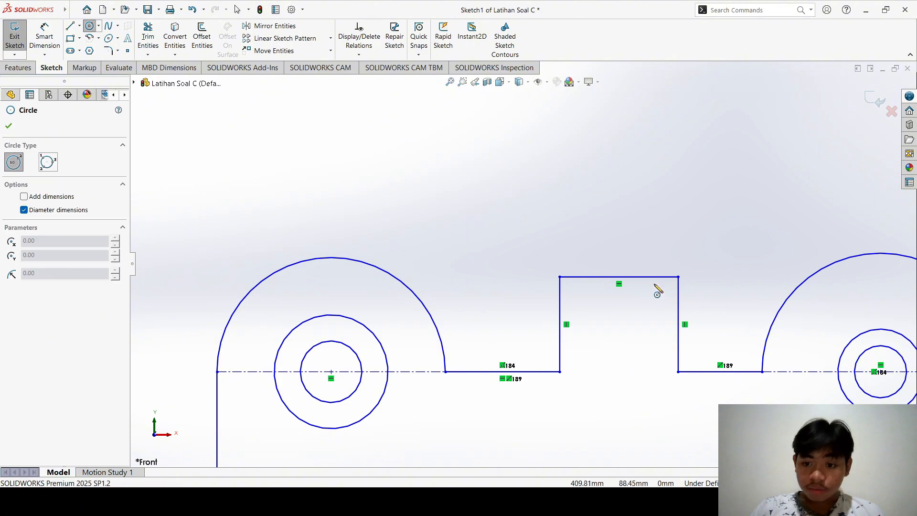
click(619, 276)
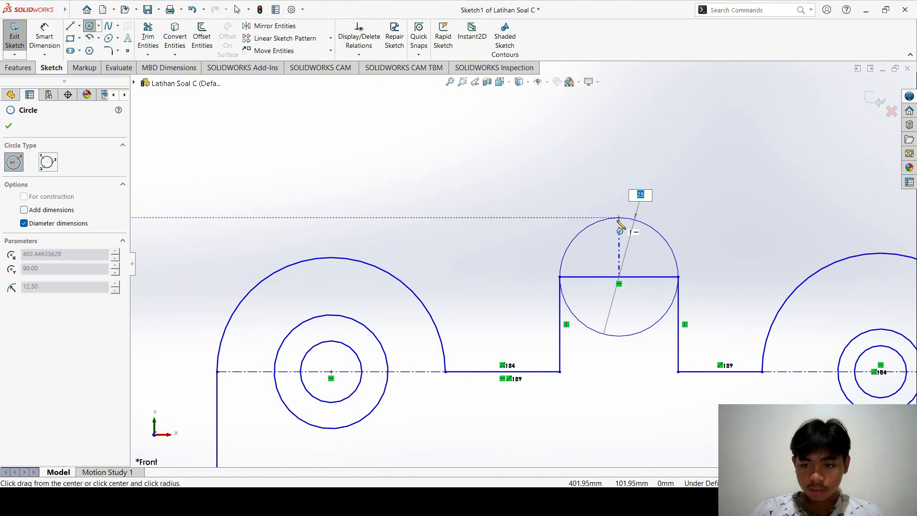
click(679, 276)
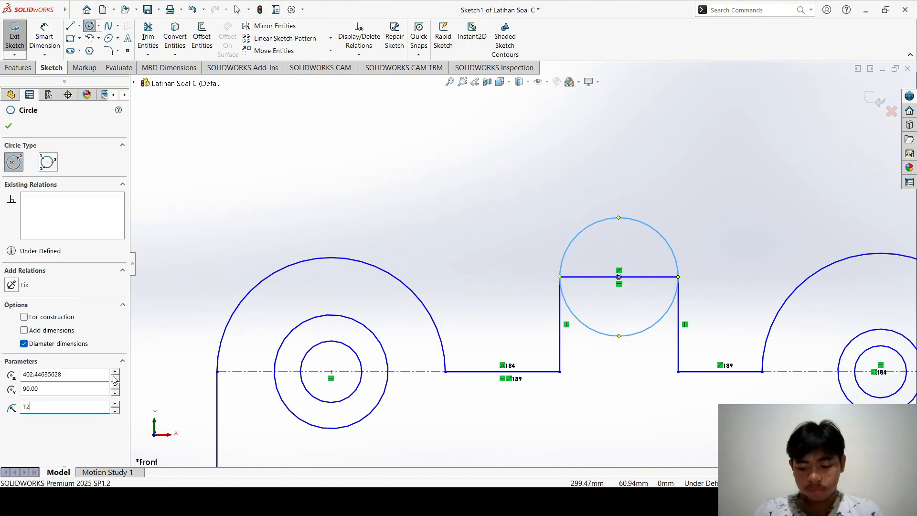
text(12)
key(Return)
key(Escape)
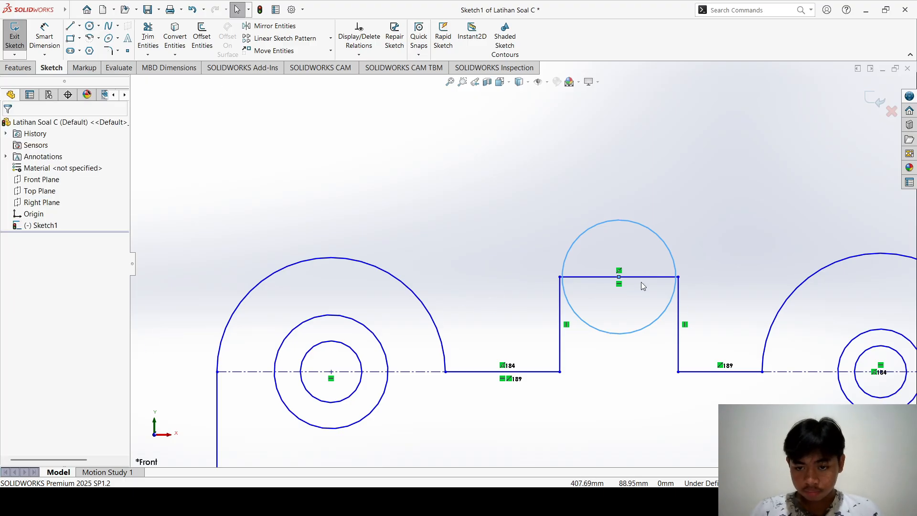
- Change the tab circle's radius to 12.5 mm
click(634, 277)
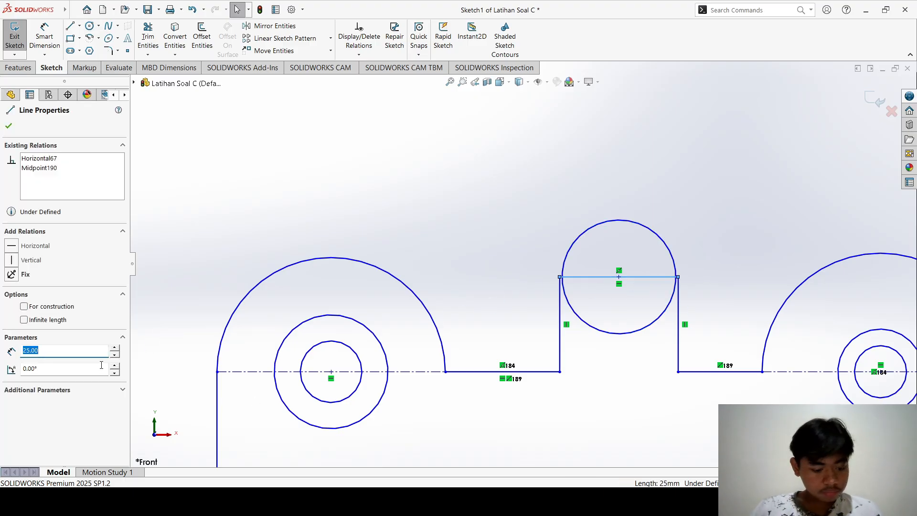
key(alt+Tab)
key(alt+Tab)
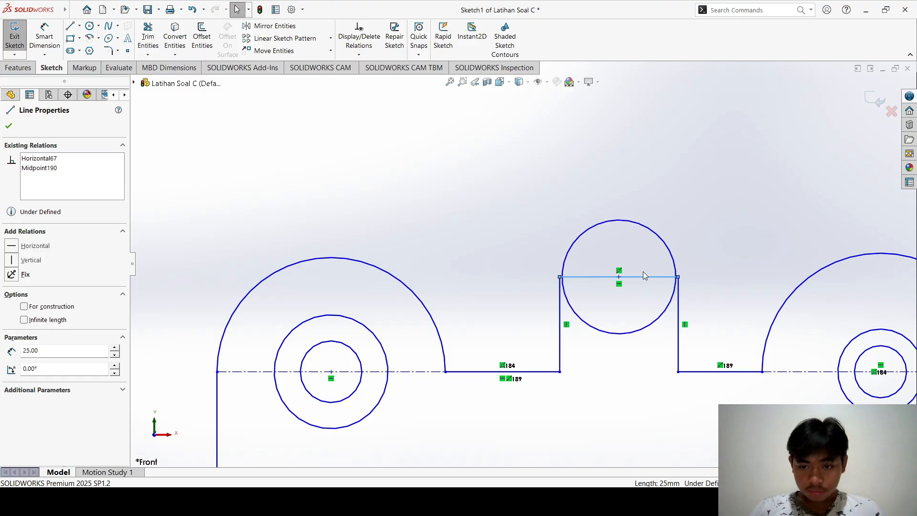
click(674, 258)
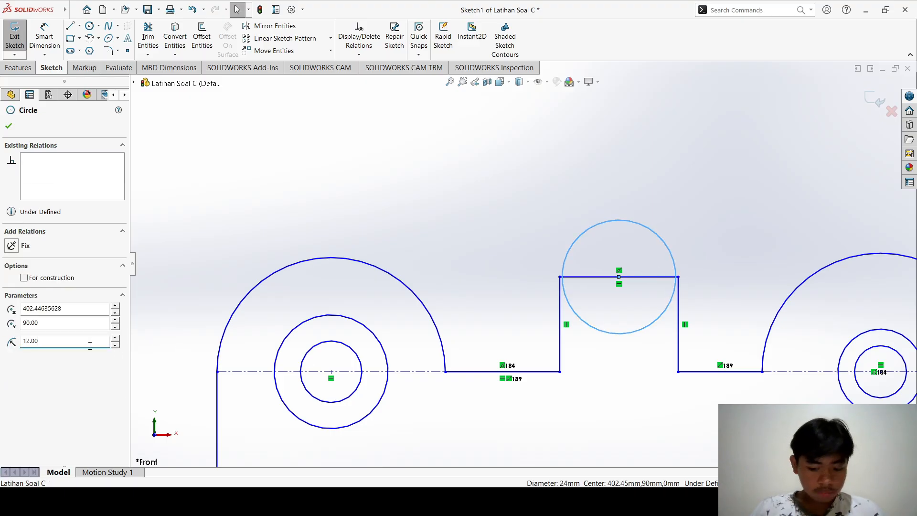
key(Return)
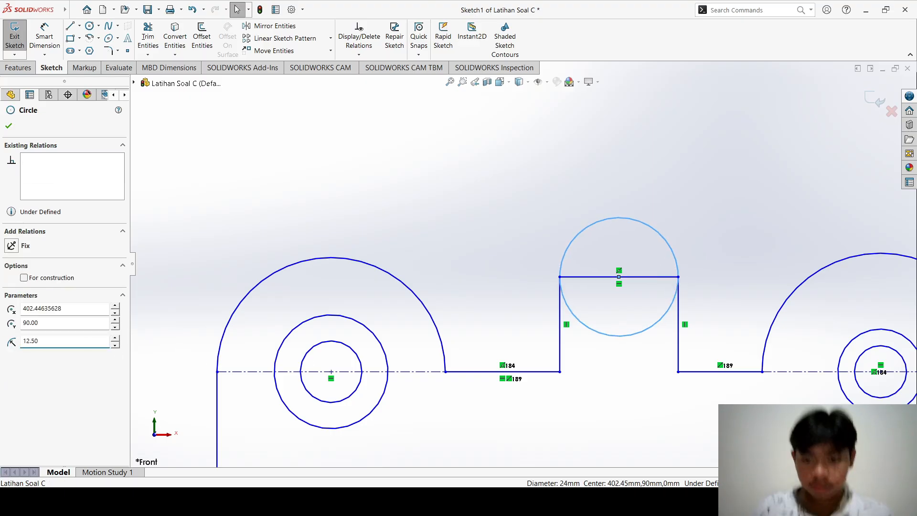
- Trim away the lower half of the tab circle and the tab's straight top edge, leaving a rounded tab
click(445, 209)
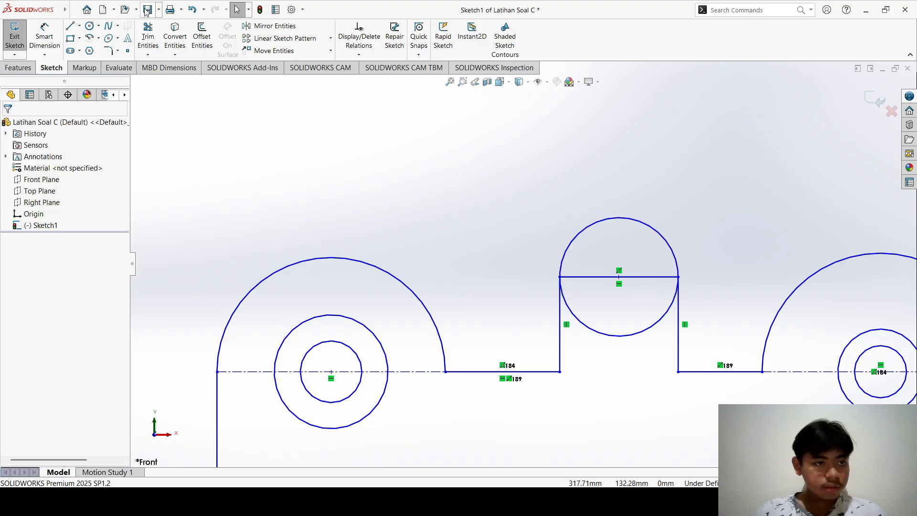
click(148, 38)
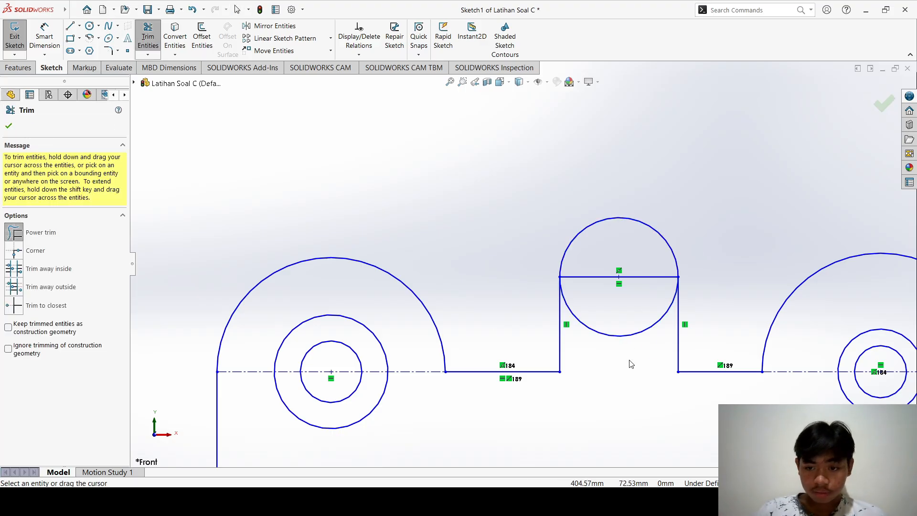
mouse_move(631, 364)
mouse_down()
mouse_move(643, 322)
mouse_move(631, 271)
mouse_up()
key(Escape)
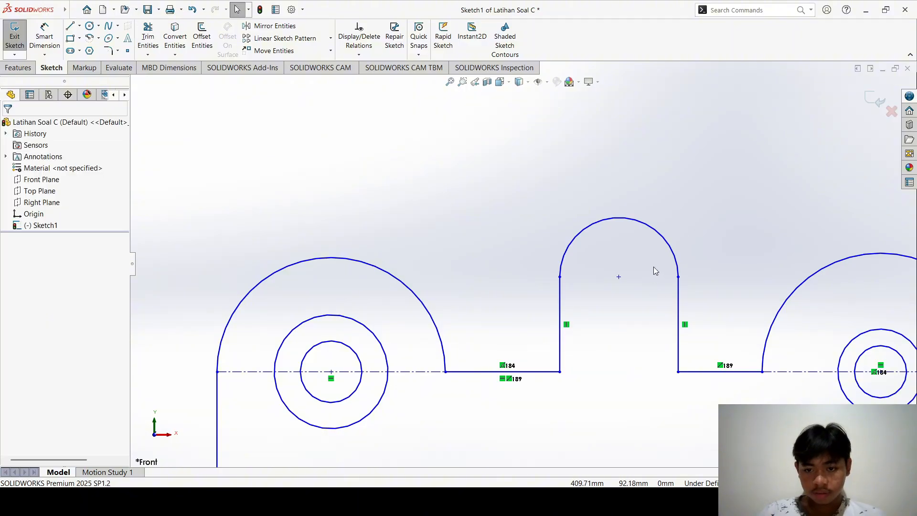
- Draw a construction line about 112.5 mm long from the midpoint of the redrawn plate's bottom edge to the top of the tab's arc
scroll(654, 266, up, 8)
scroll(244, 290, down, 6)
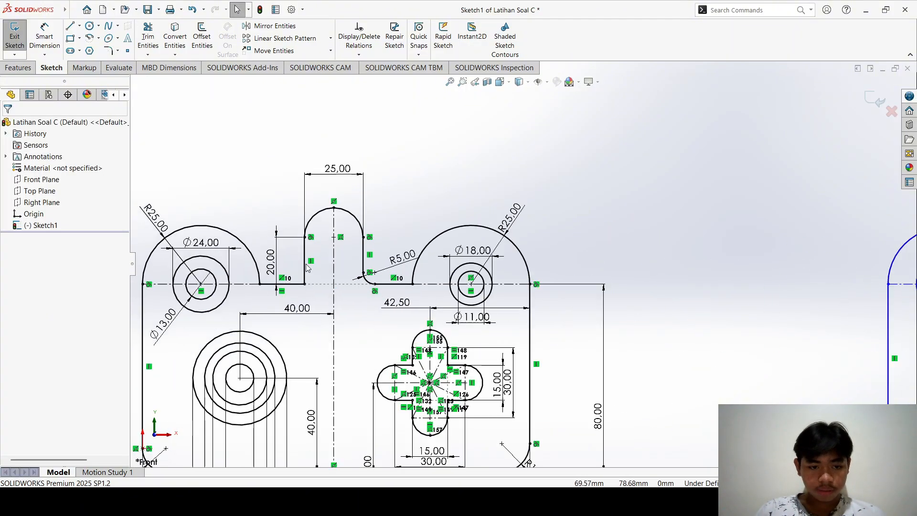
scroll(443, 235, up, 3)
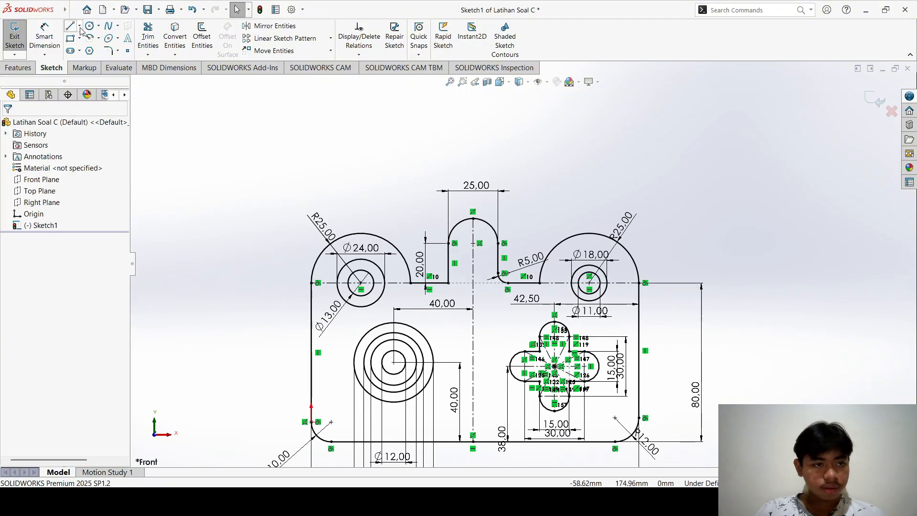
click(70, 26)
scroll(494, 342, up, 5)
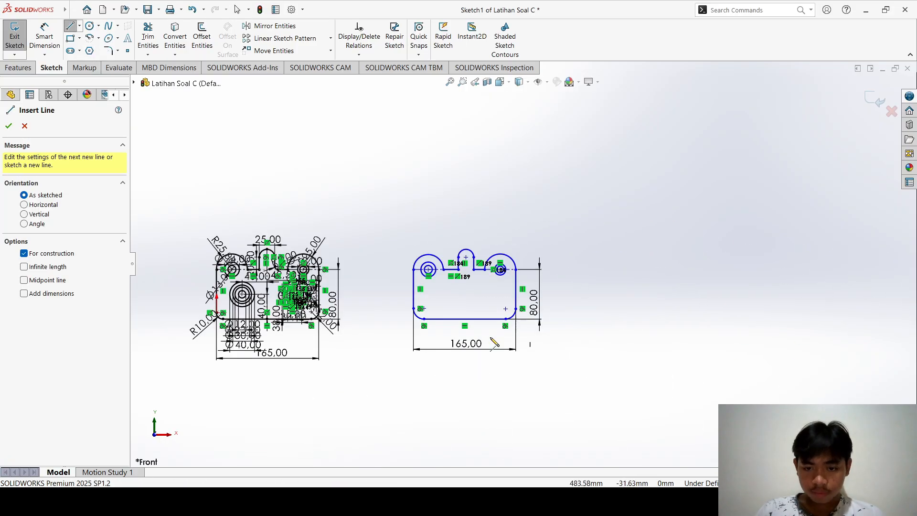
scroll(494, 342, down, 10)
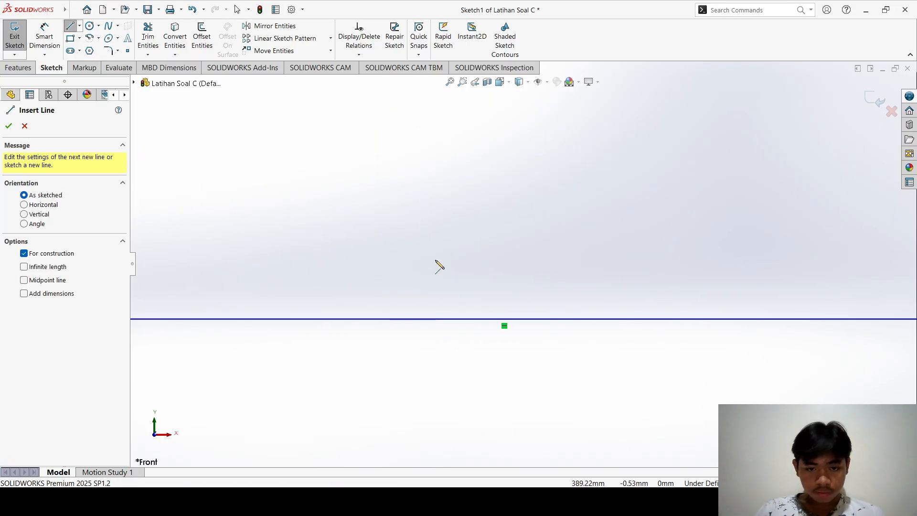
click(505, 319)
scroll(516, 276, up, 4)
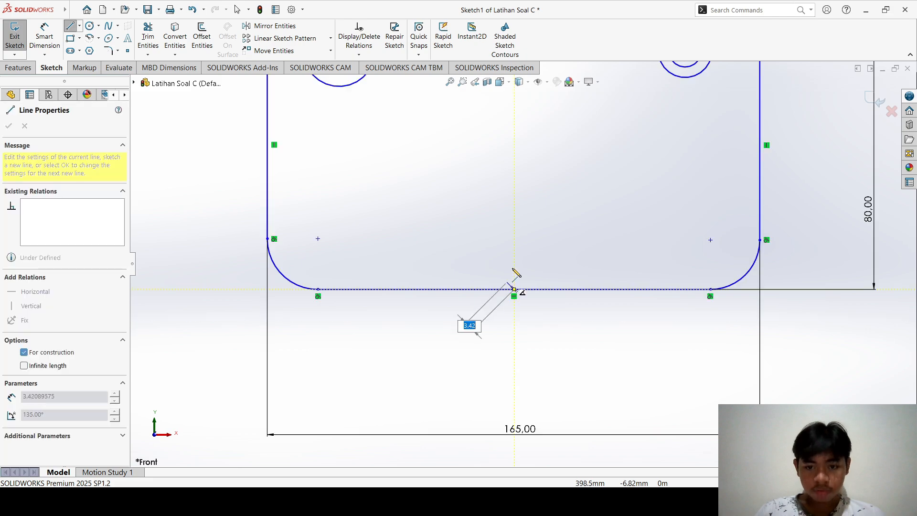
scroll(516, 273, up, 4)
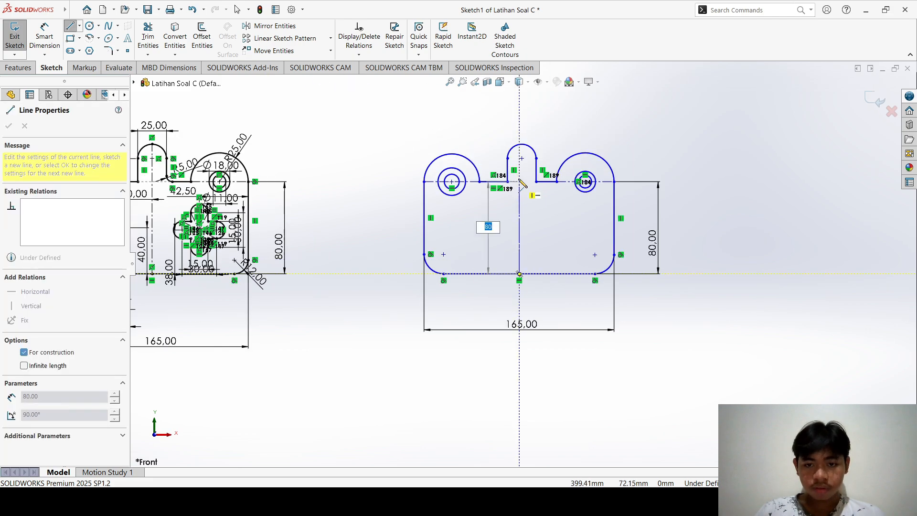
click(521, 145)
key(Escape)
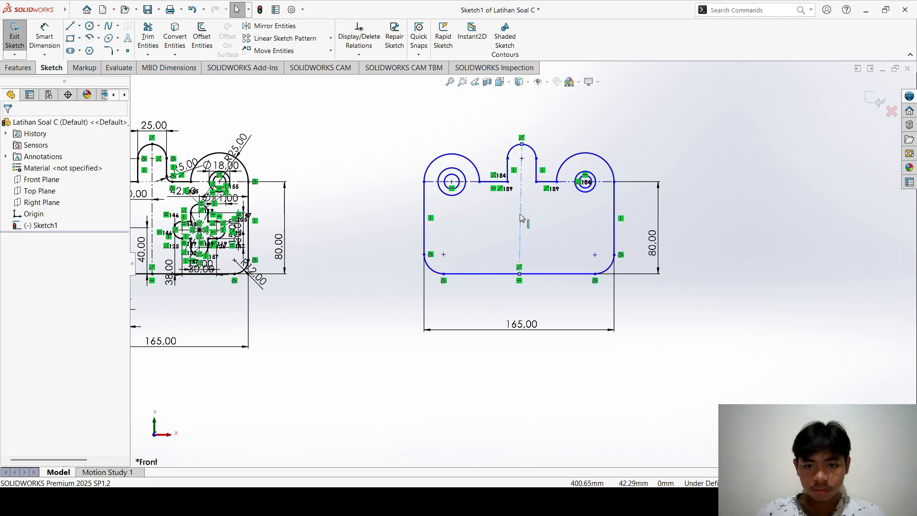
- Set the angle of the plate's middle construction line to 90°
click(520, 218)
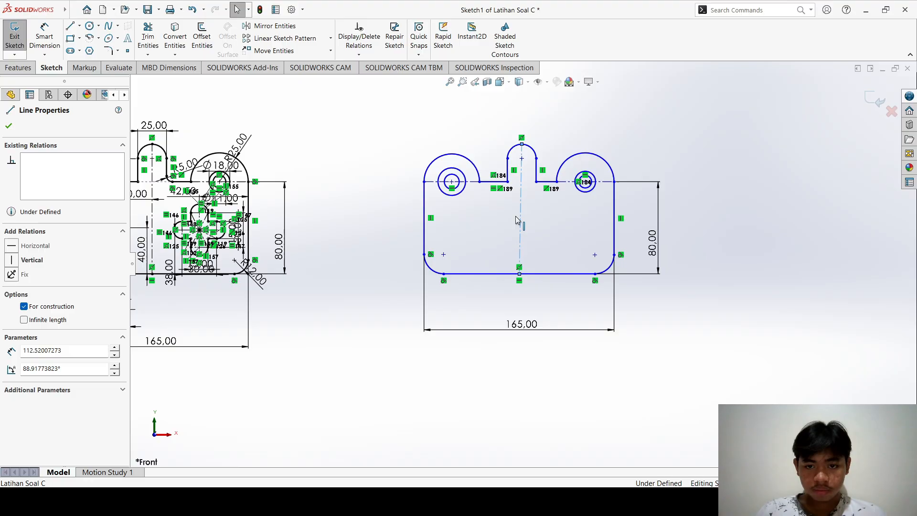
click(75, 371)
text(90)
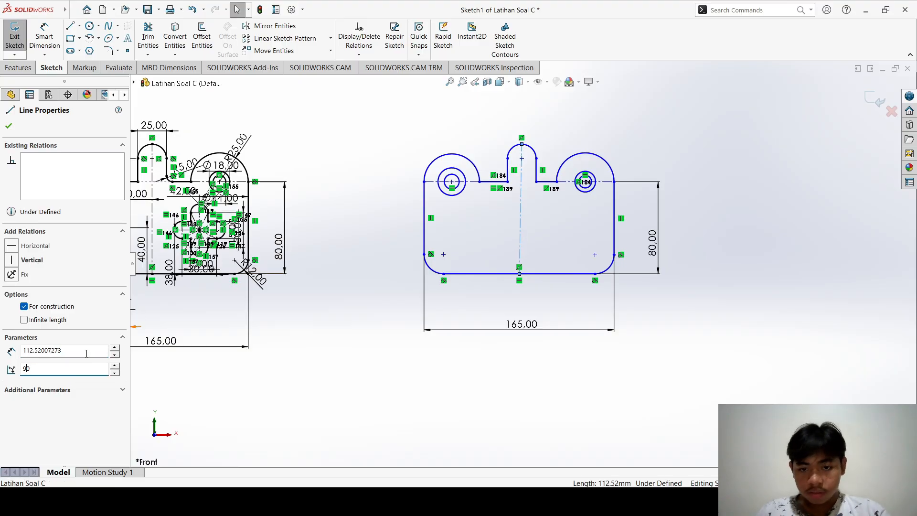
key(Return)
click(447, 240)
- Draw a circle with a 6 mm radius inside the plate, between its left edge and the middle construction line
scroll(530, 173, down, 3)
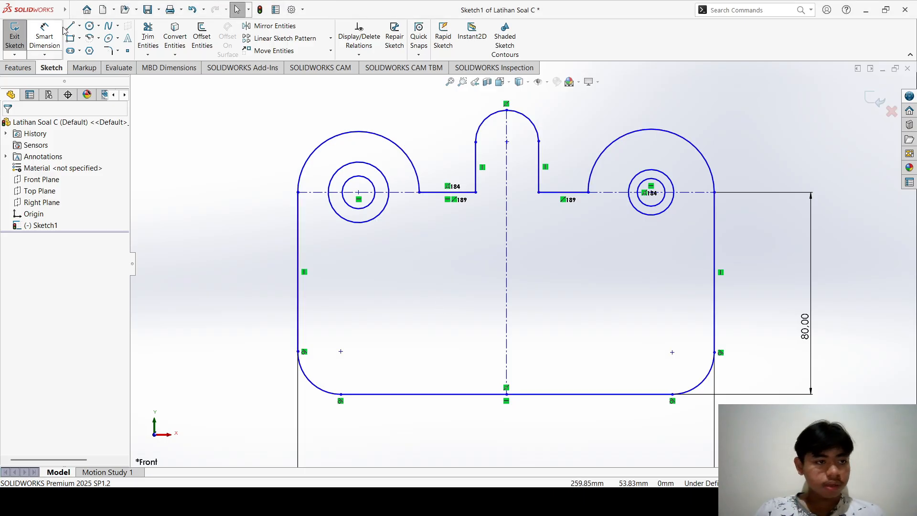
click(89, 26)
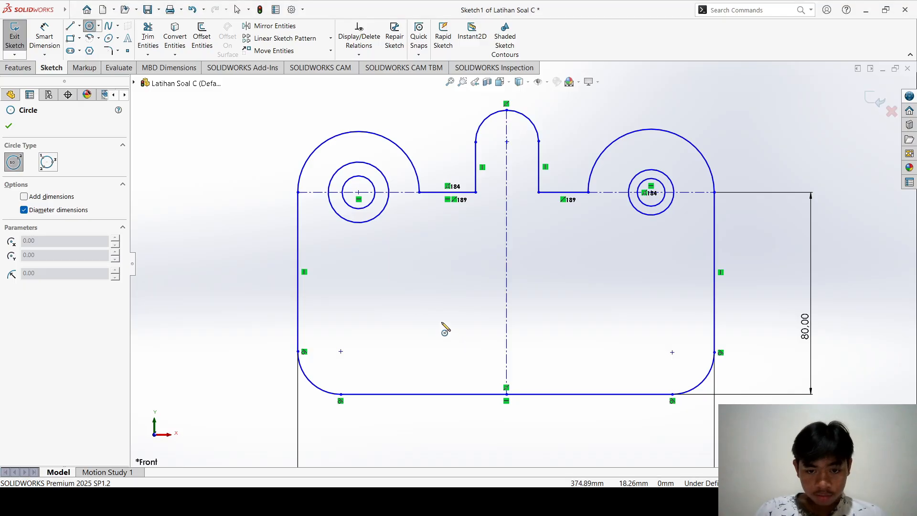
click(409, 289)
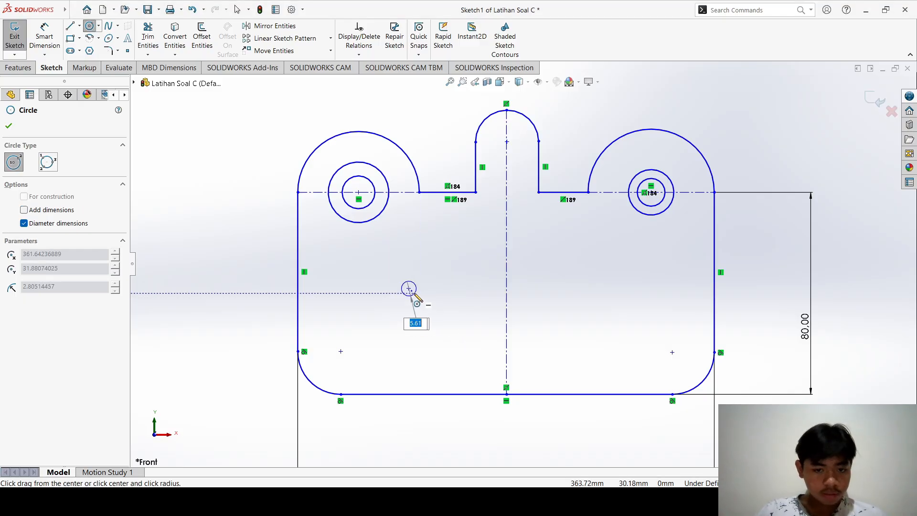
click(417, 297)
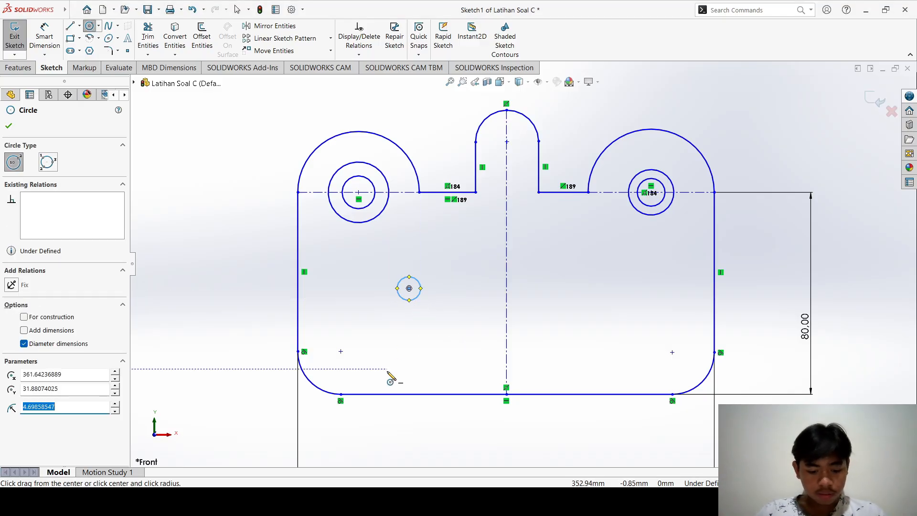
text(6)
key(Return)
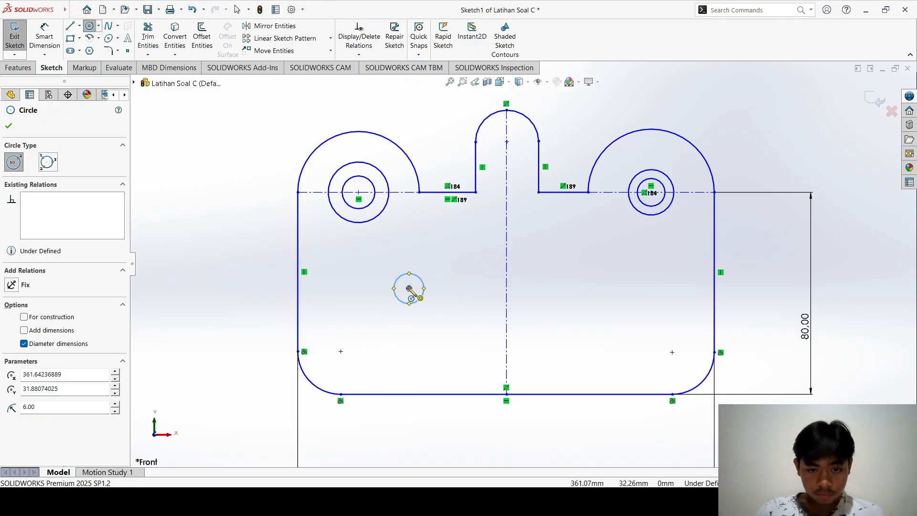
- Add a concentric circle with an 11.5 mm radius around the 6 mm radius circle
click(409, 288)
click(435, 316)
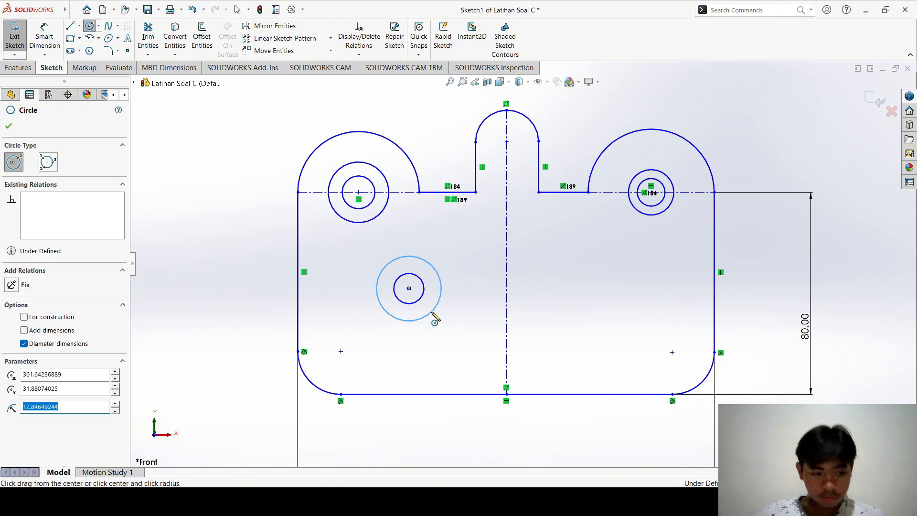
text(3)
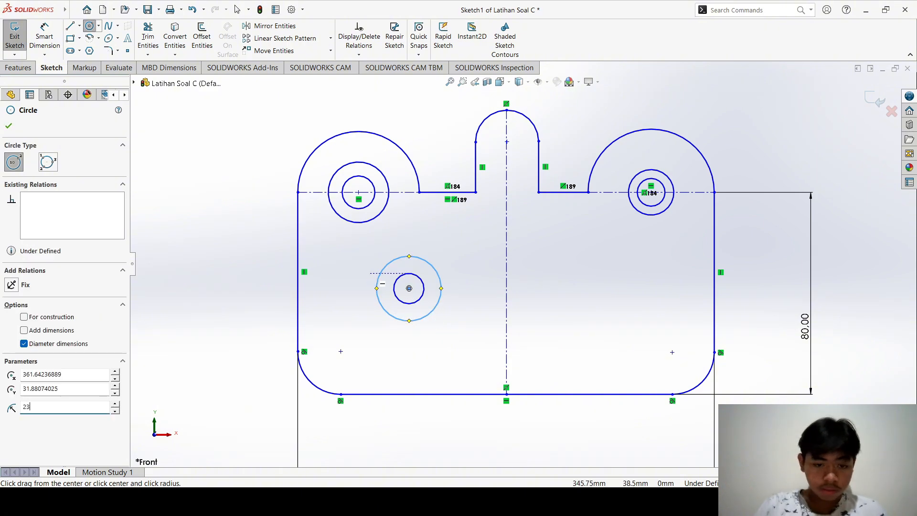
key(Return)
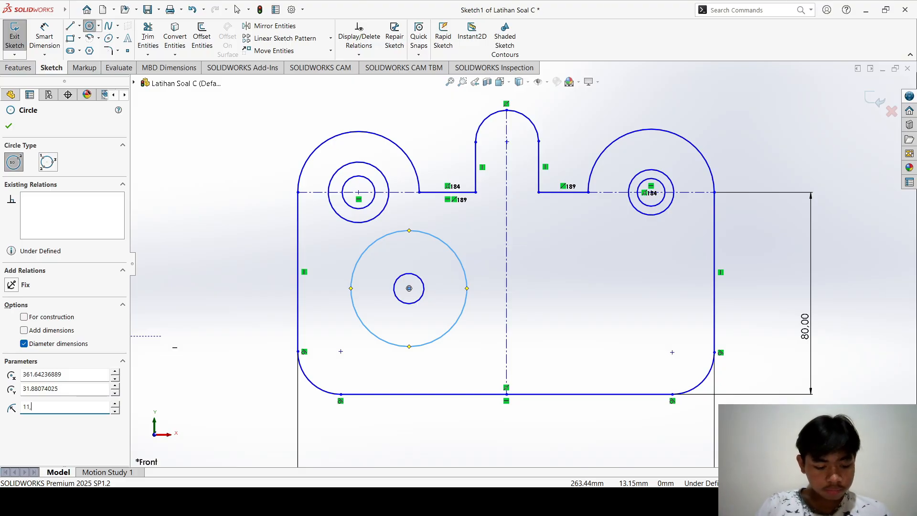
text(5)
key(Return)
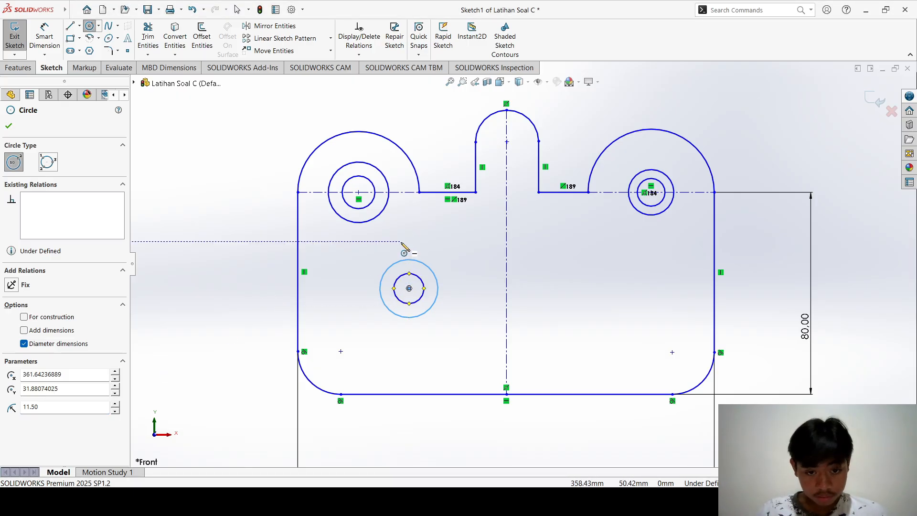
- Add a third concentric circle with a 15 mm radius on the same centre
click(410, 289)
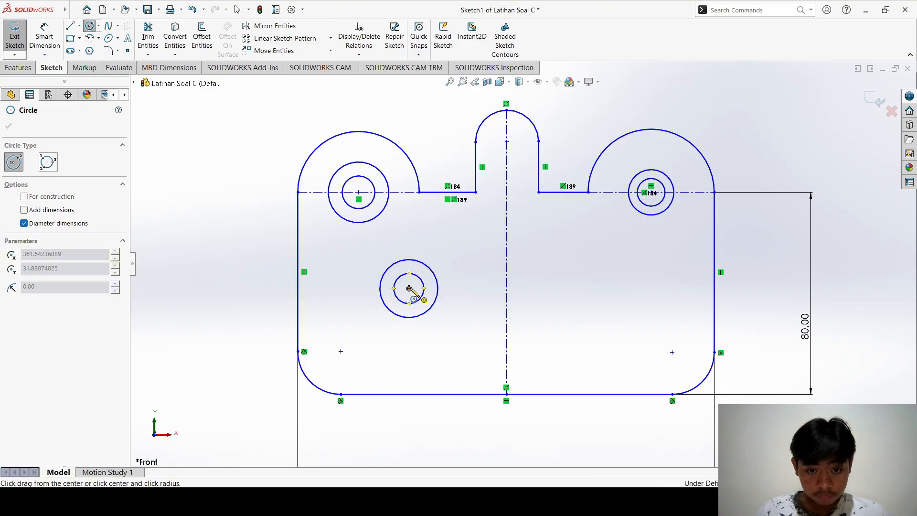
click(449, 315)
text(1)
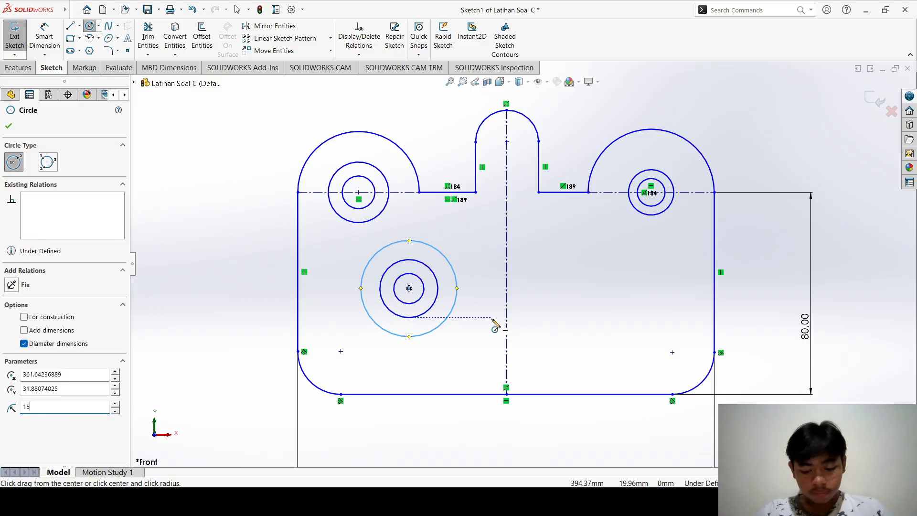
text(5)
key(Return)
- Add an outermost concentric circle with a 20 mm radius and finish drawing circles
scroll(201, 310, down, 5)
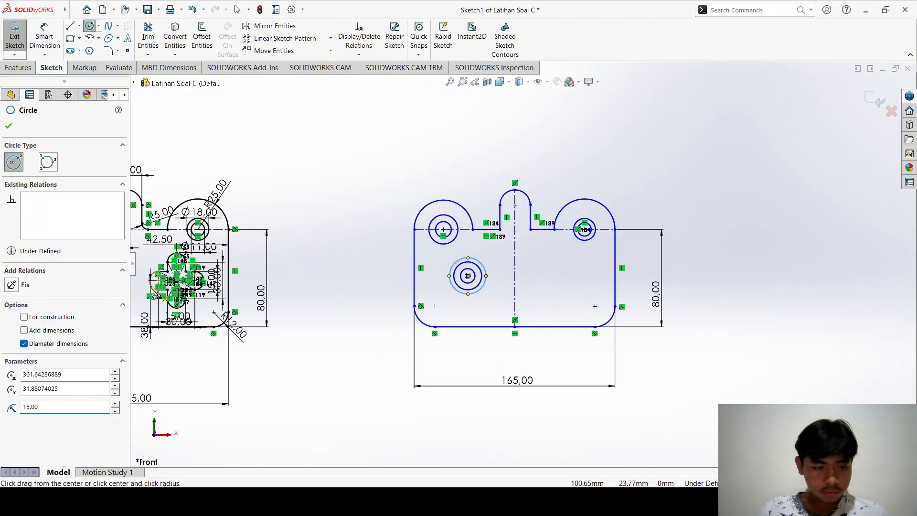
scroll(621, 286, up, 5)
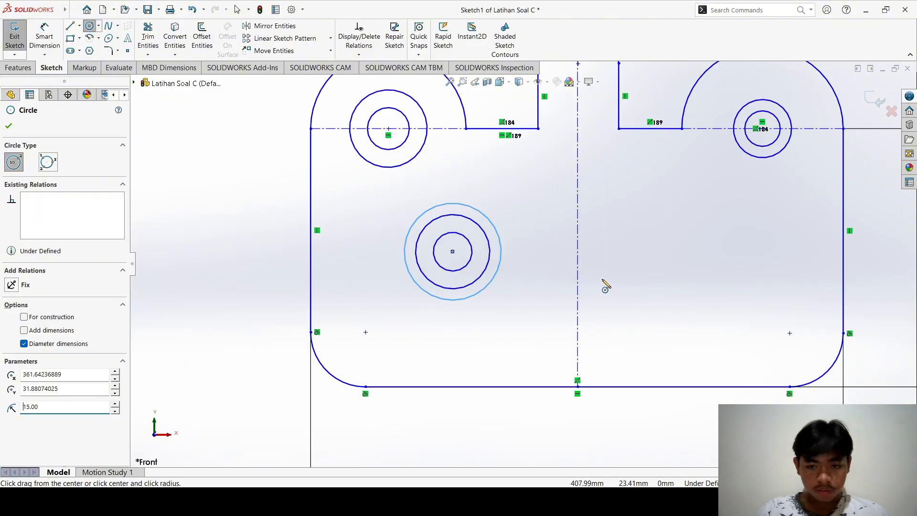
click(452, 252)
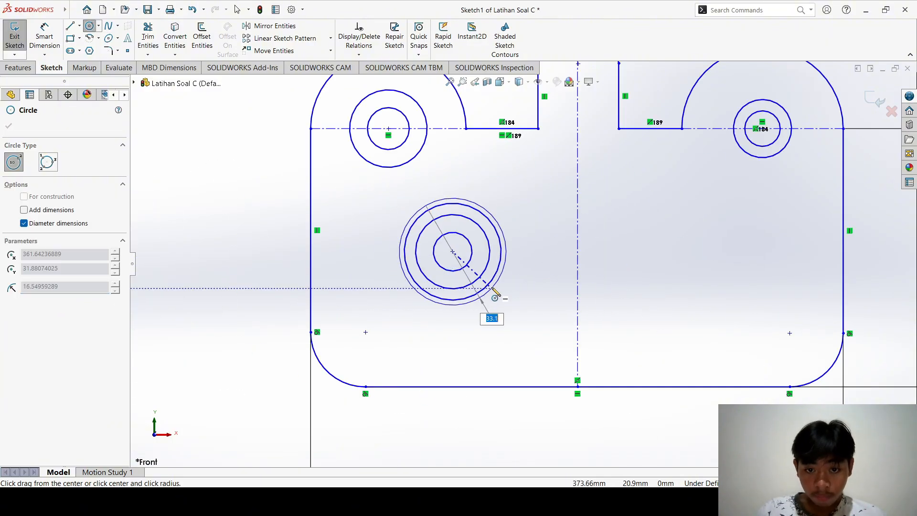
click(493, 292)
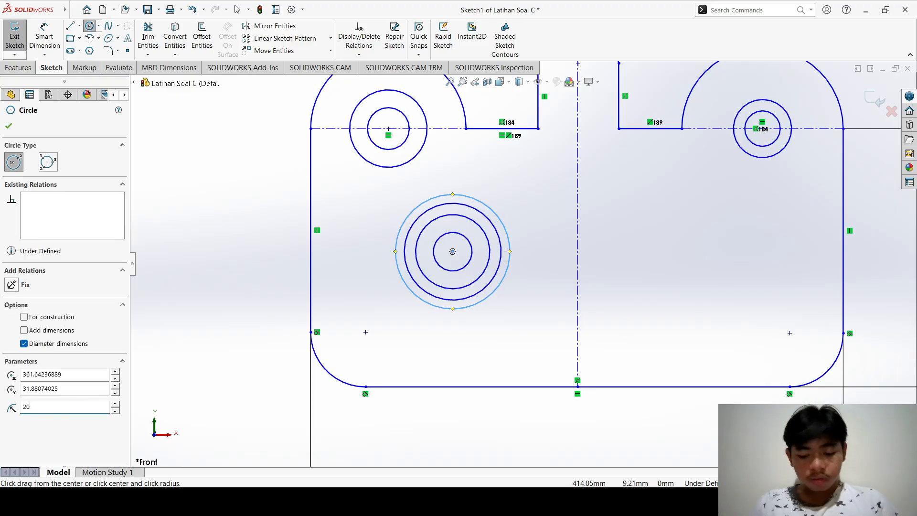
key(Escape)
scroll(506, 186, down, 3)
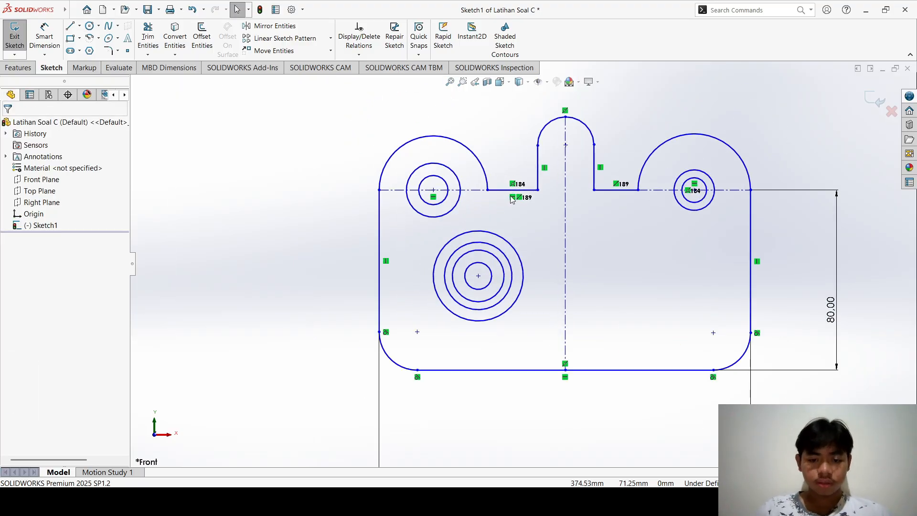
scroll(510, 196, up, 4)
scroll(382, 277, down, 4)
scroll(308, 196, up, 2)
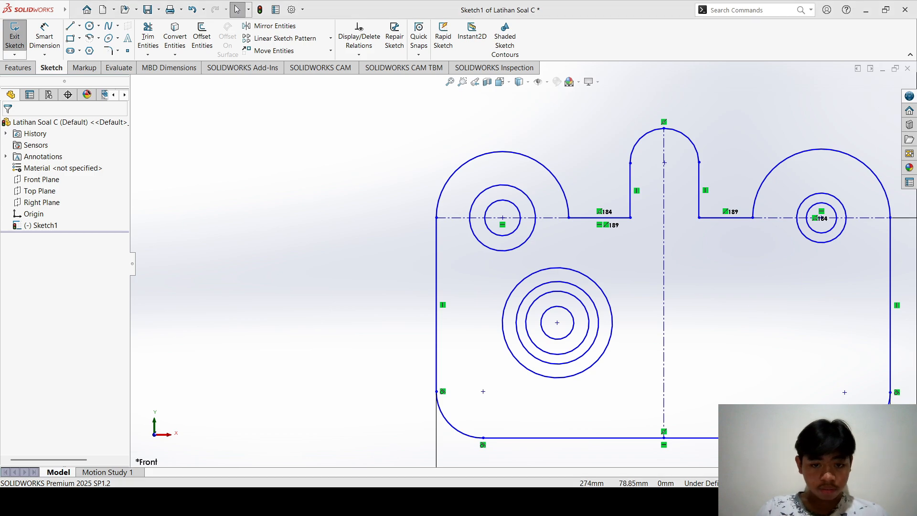
scroll(342, 233, down, 2)
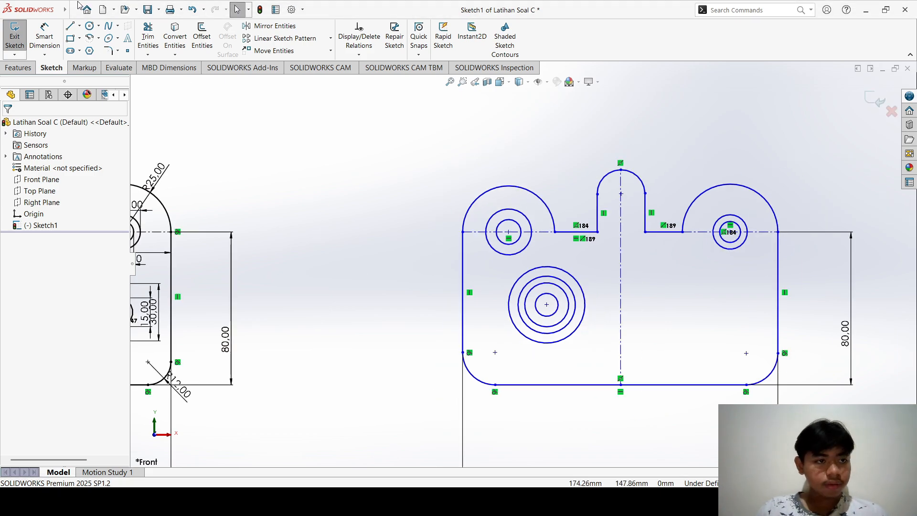
- Dimension the horizontal distance from the copied plate's large concentric circles' centre to its vertical centreline as 40 mm
click(44, 36)
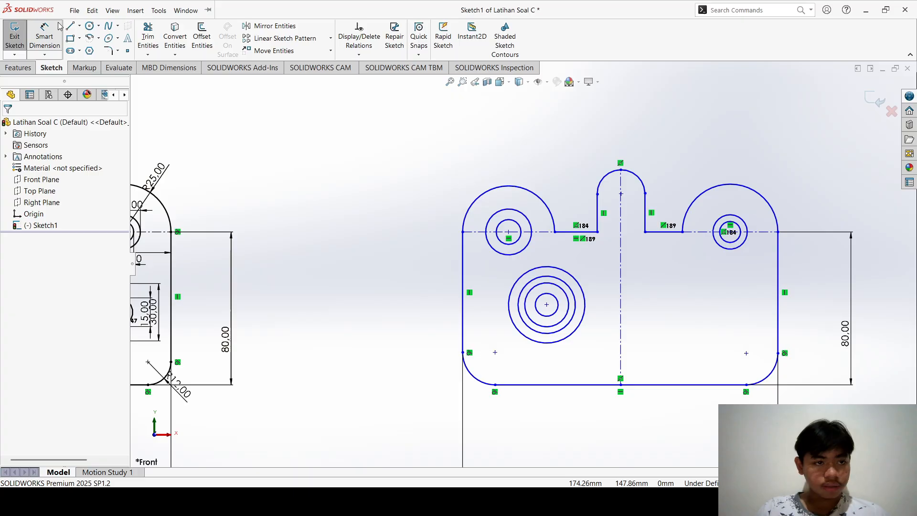
click(547, 304)
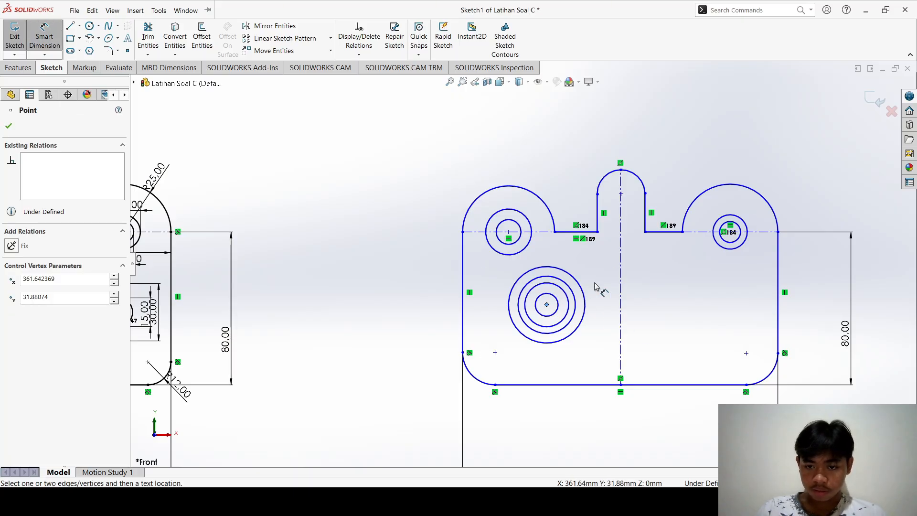
click(559, 306)
click(622, 282)
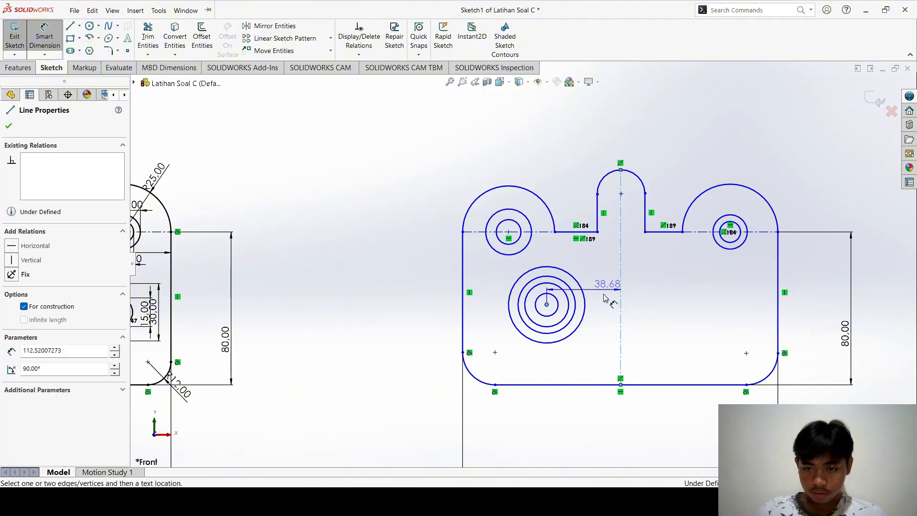
click(582, 252)
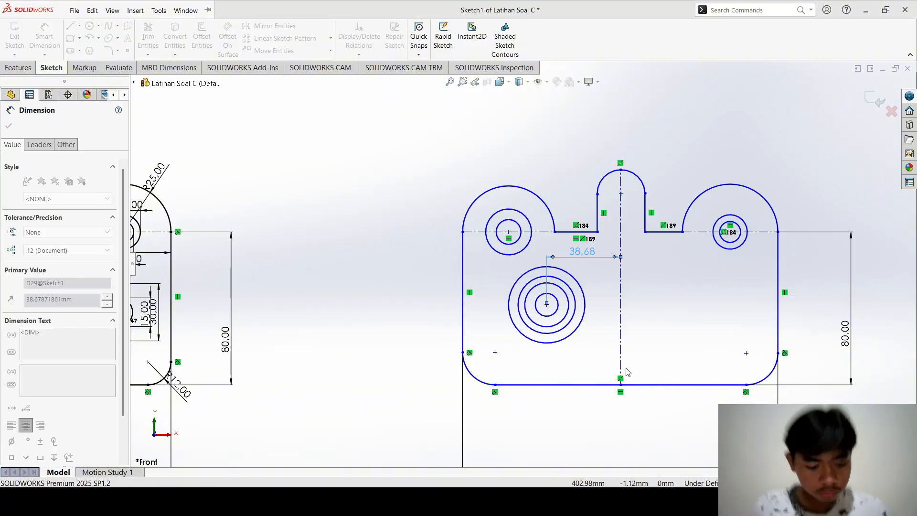
text(40)
key(Return)
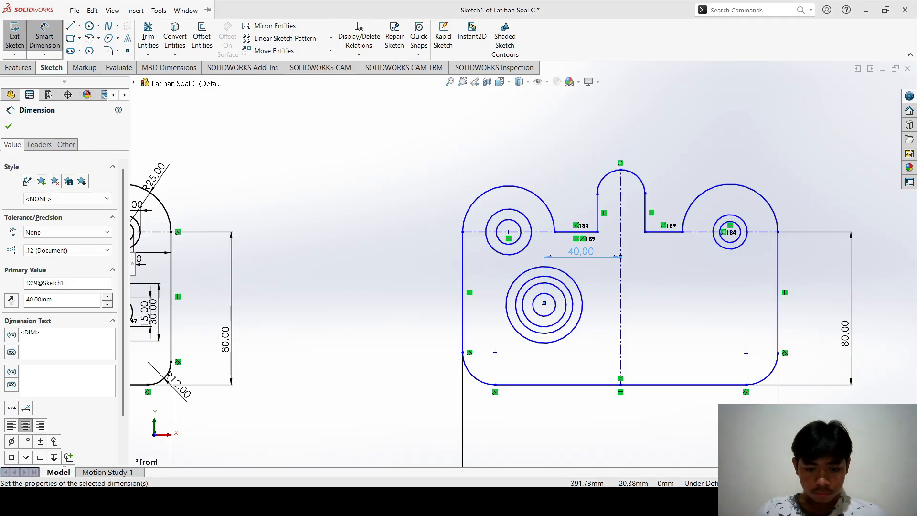
- Dimension the vertical distance from the concentric circles' centre to the plate's bottom edge as 40 mm
click(552, 312)
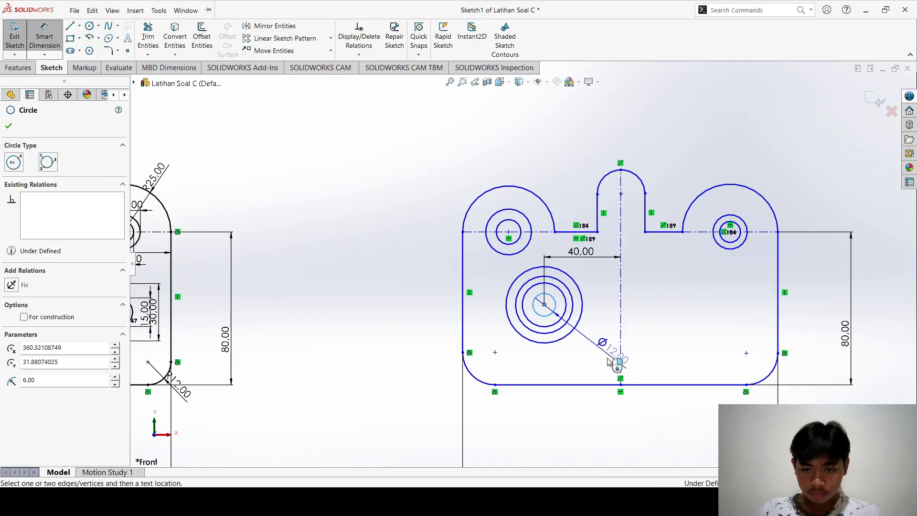
click(596, 384)
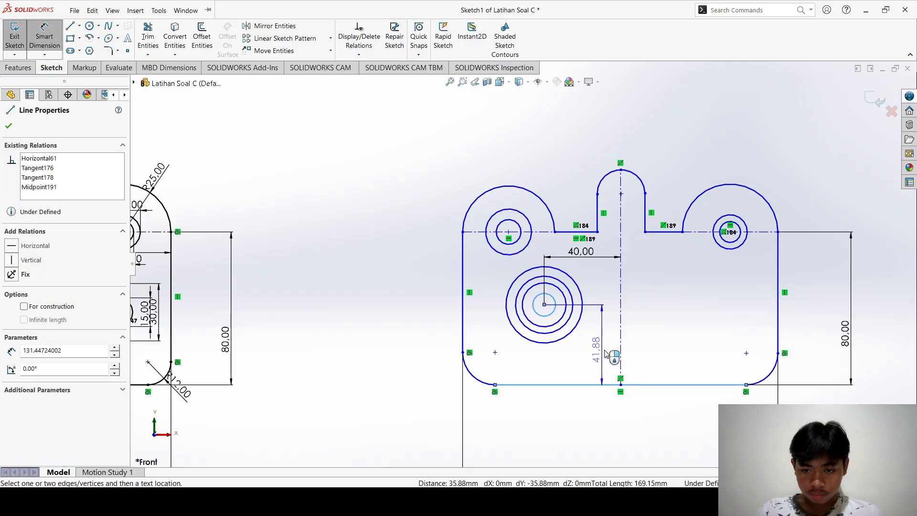
click(605, 356)
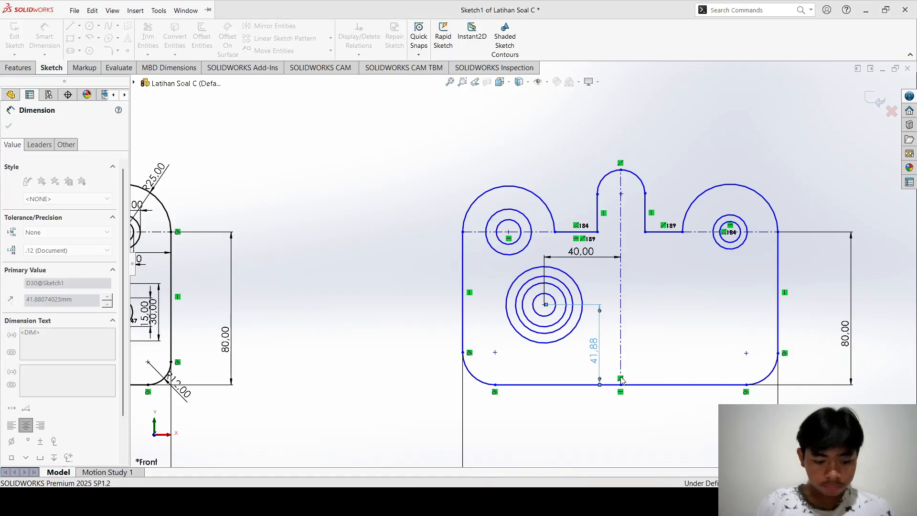
text(40)
key(Return)
key(Escape)
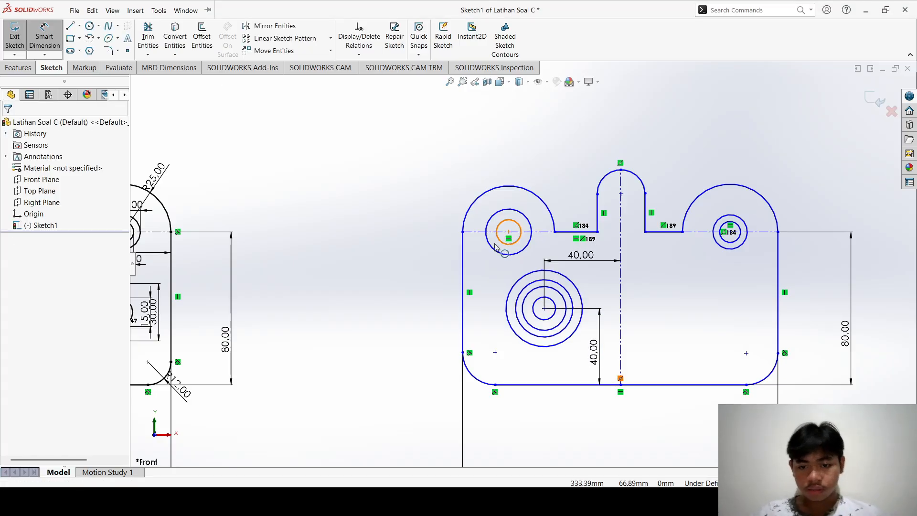
- Examine the cross-shaped cutout and its dimensions in the fully dimensioned plate sketch and compare it with the new plate
scroll(306, 289, up, 3)
key(Escape)
scroll(287, 287, up, 4)
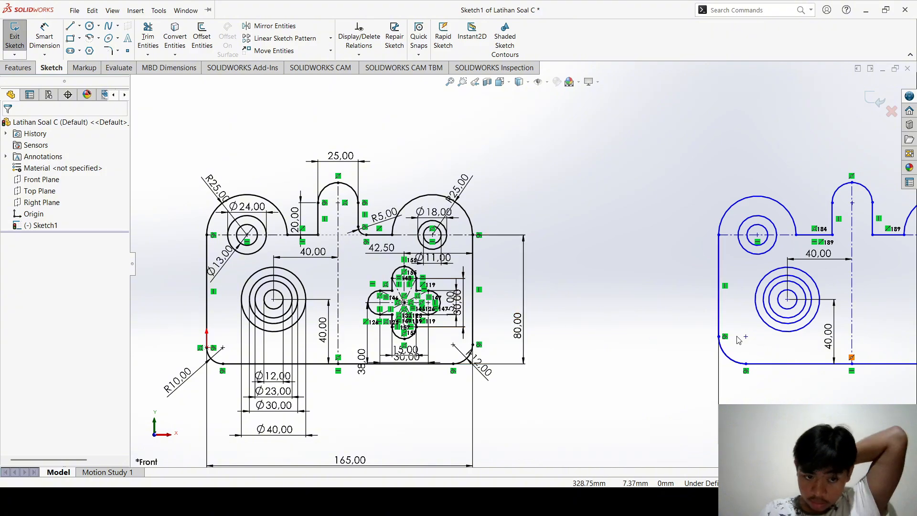
scroll(764, 329, up, 4)
scroll(697, 279, down, 6)
scroll(611, 271, up, 4)
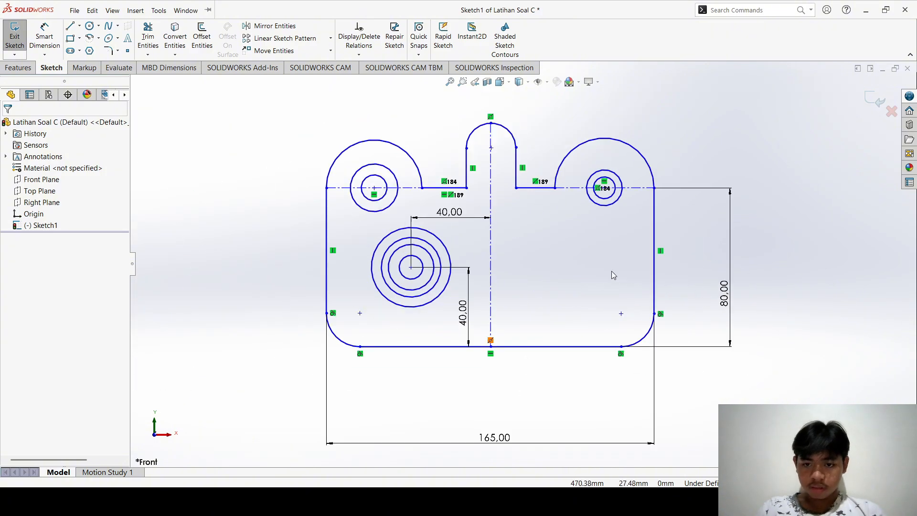
scroll(588, 268, up, 3)
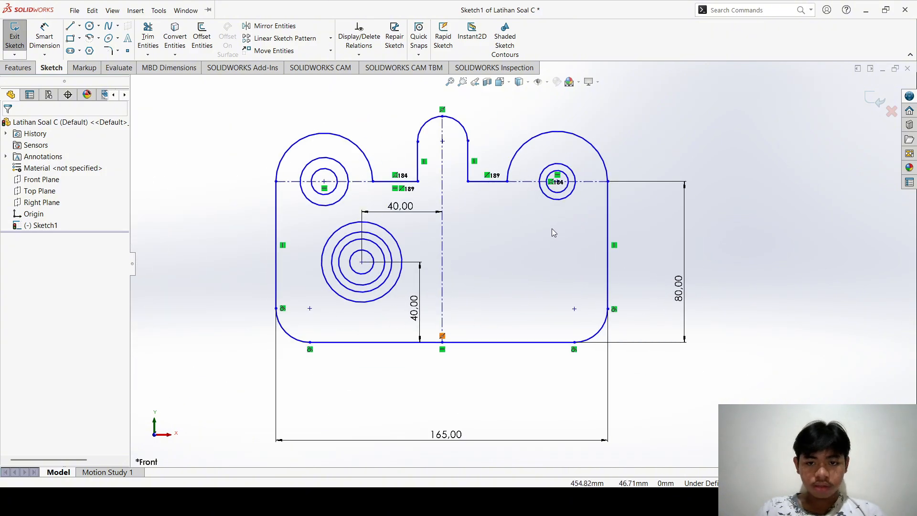
scroll(552, 230, up, 4)
scroll(230, 270, down, 9)
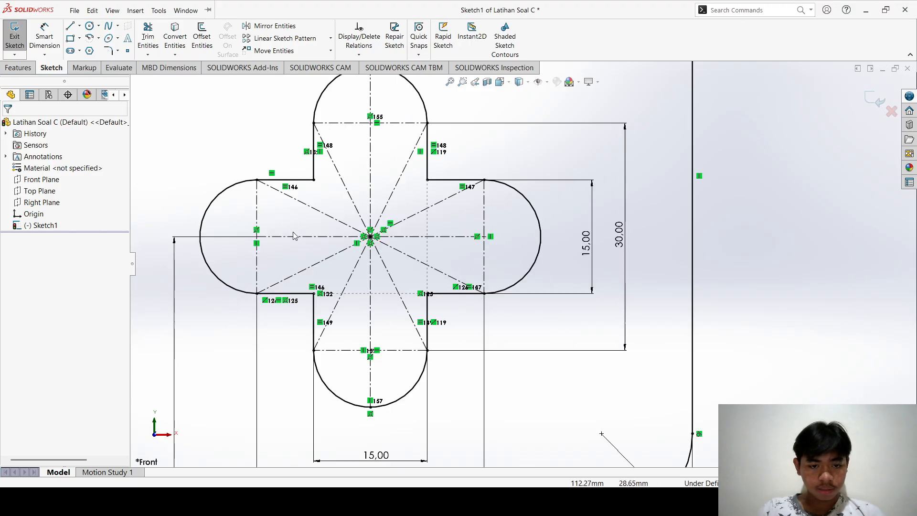
scroll(430, 241, up, 4)
scroll(445, 241, down, 3)
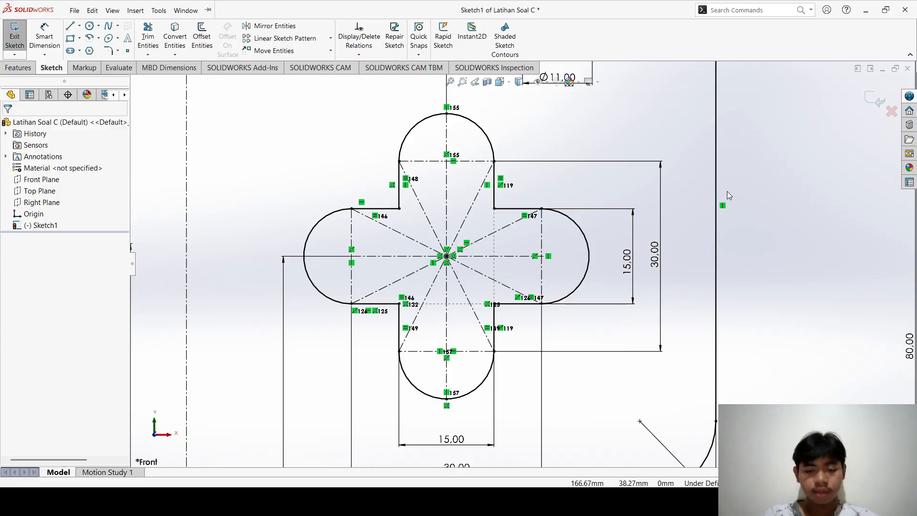
scroll(731, 191, up, 1)
scroll(768, 200, up, 5)
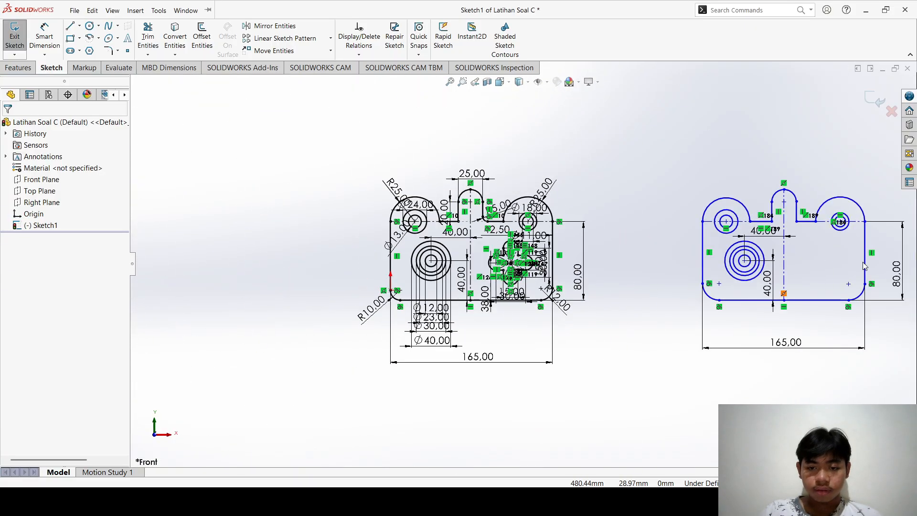
scroll(749, 240, down, 4)
scroll(748, 240, down, 2)
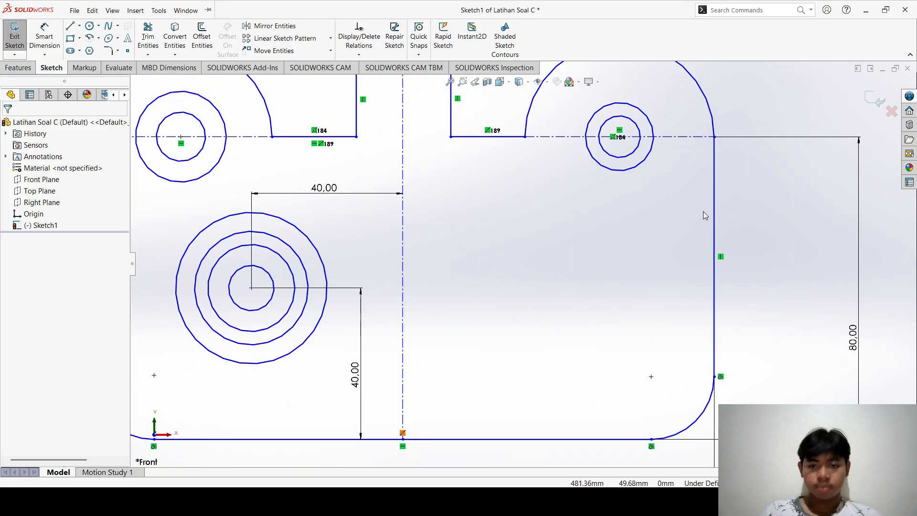
- Start a straight slot in the new plate, with a vertical centreline 30 mm long aligned below the right-hand hole's centre
click(72, 50)
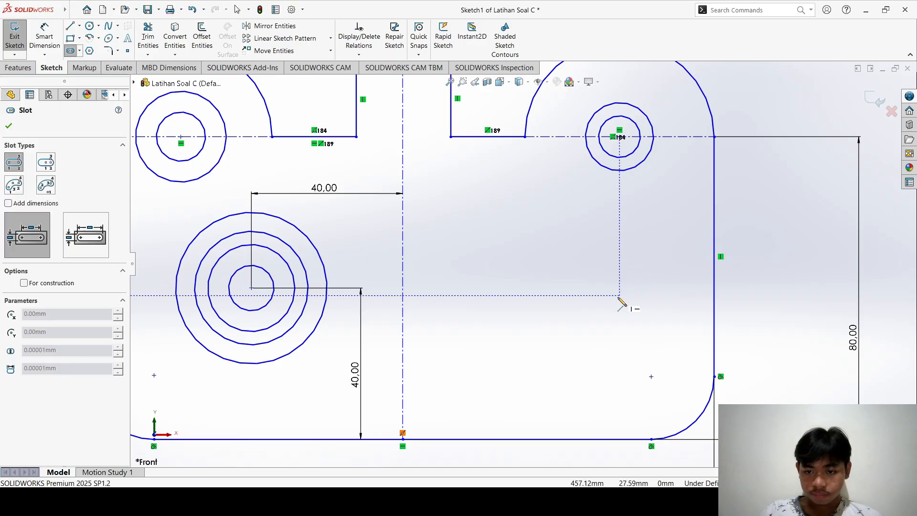
scroll(280, 285, up, 3)
scroll(206, 279, down, 9)
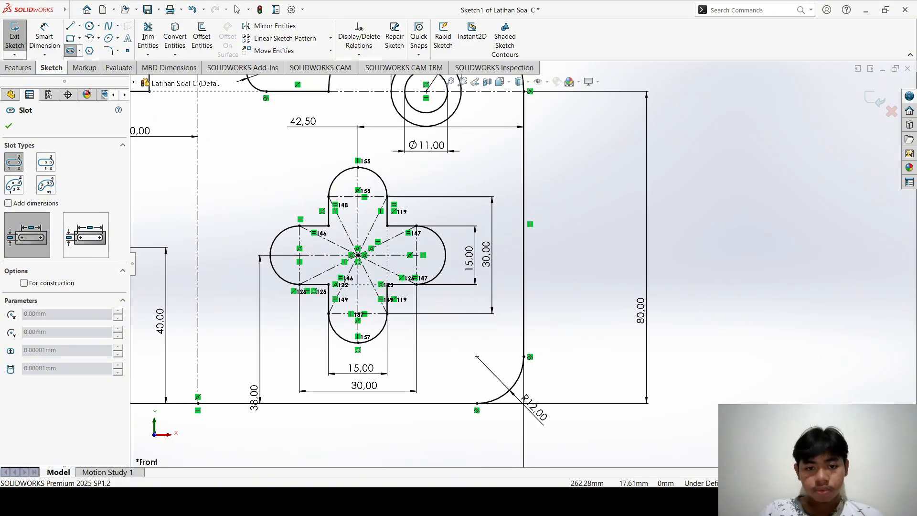
scroll(809, 303, up, 5)
scroll(591, 236, down, 6)
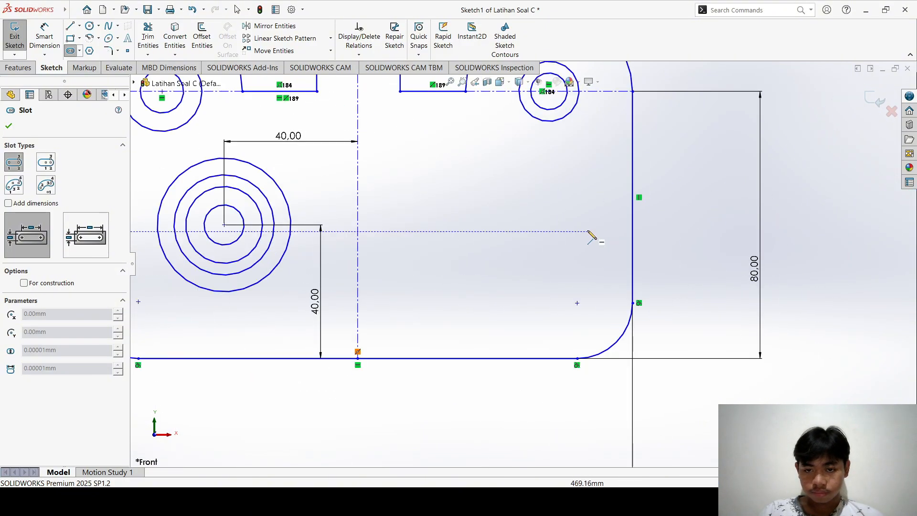
click(550, 256)
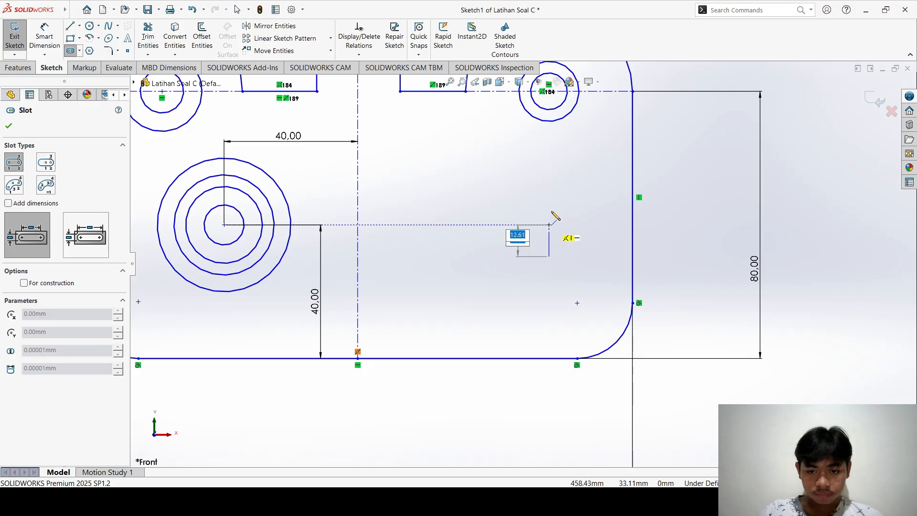
click(550, 157)
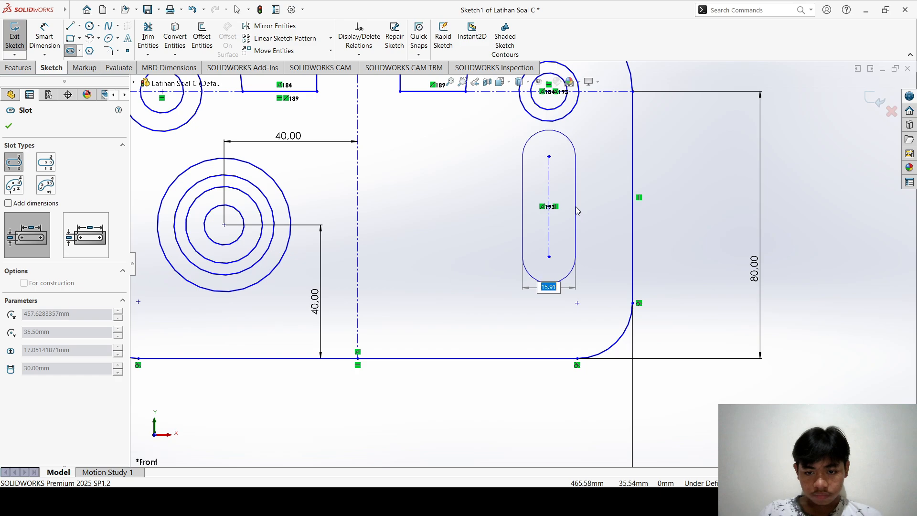
- Complete the vertical slot and set its width to 15 mm
scroll(577, 210, down, 8)
scroll(455, 276, up, 4)
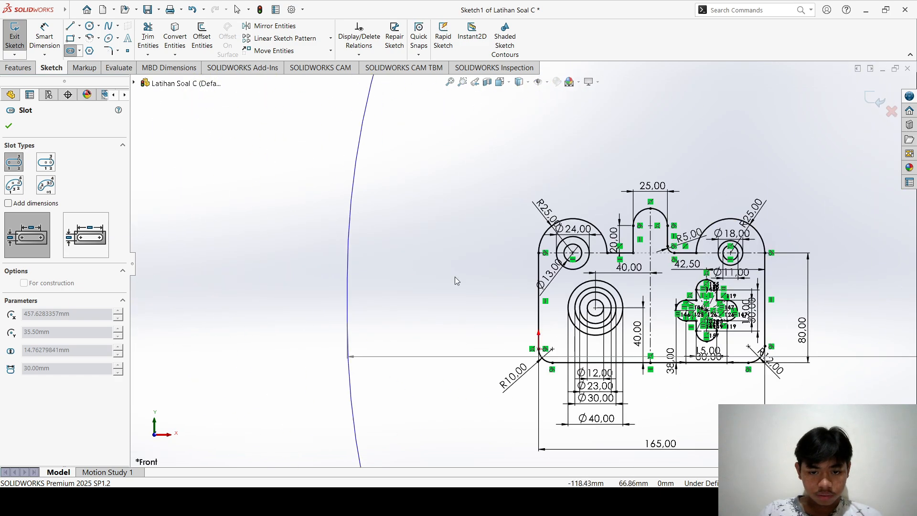
scroll(455, 276, up, 2)
scroll(745, 340, down, 2)
scroll(787, 343, up, 3)
scroll(651, 285, up, 4)
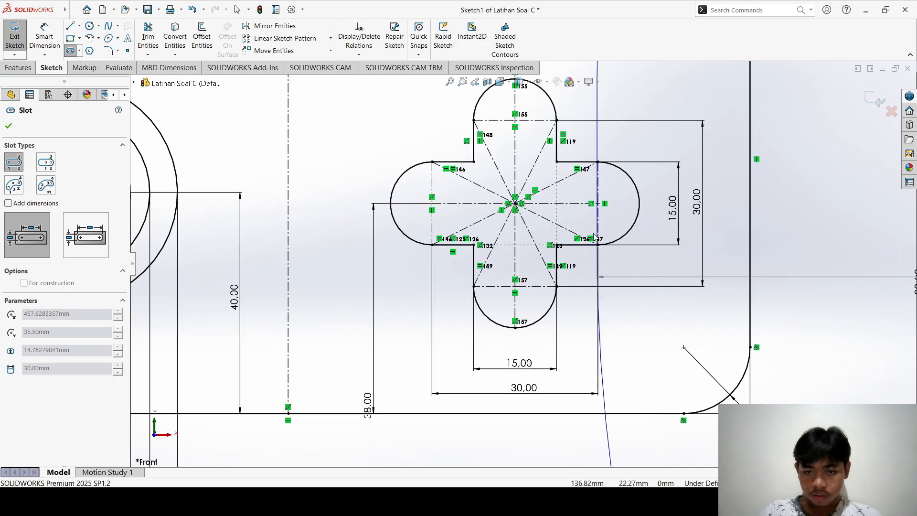
scroll(597, 243, down, 6)
scroll(802, 270, up, 3)
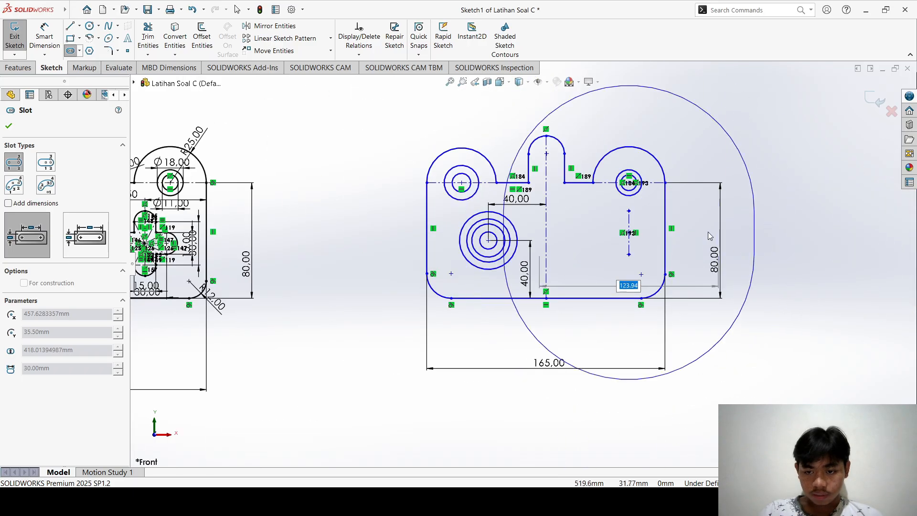
scroll(709, 235, up, 3)
click(557, 222)
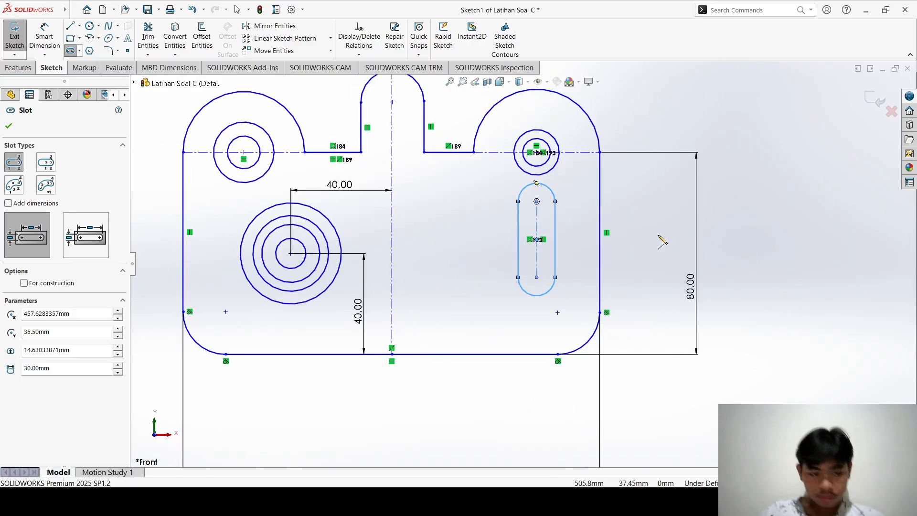
double_click(80, 350)
text(15.00mm)
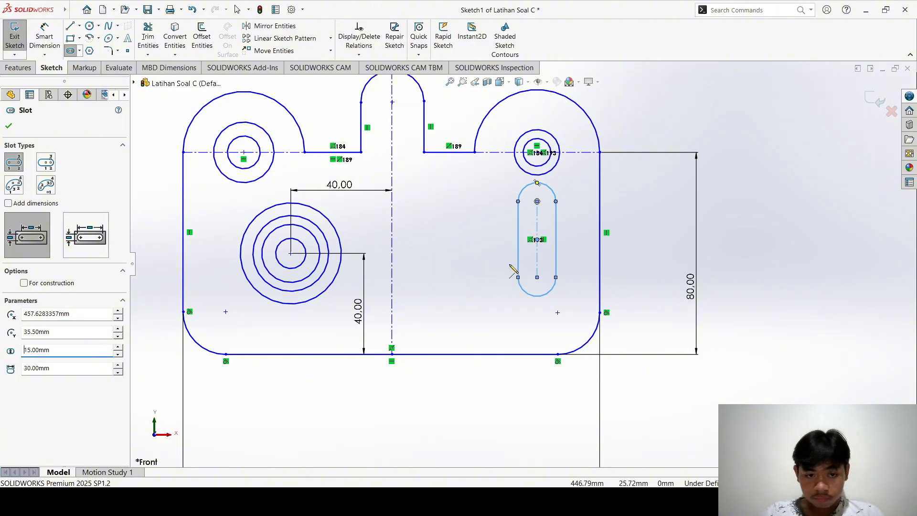
key(Escape)
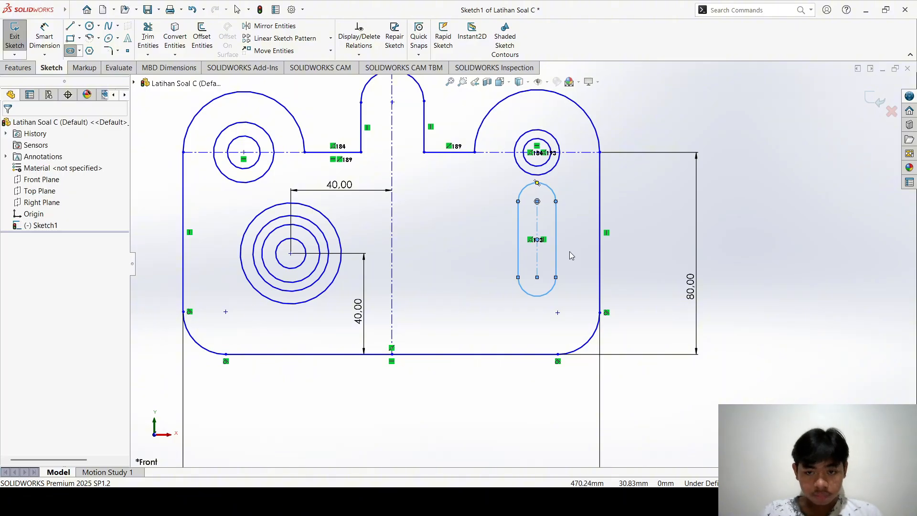
- Sketch a horizontal straight slot about 31 mm long and 14.7 mm wide, starting at the midpoint of the vertical slot's centreline
scroll(574, 250, up, 1)
ctrl+middle_drag(574, 249, 476, 300)
scroll(475, 300, down, 1)
scroll(476, 303, down, 5)
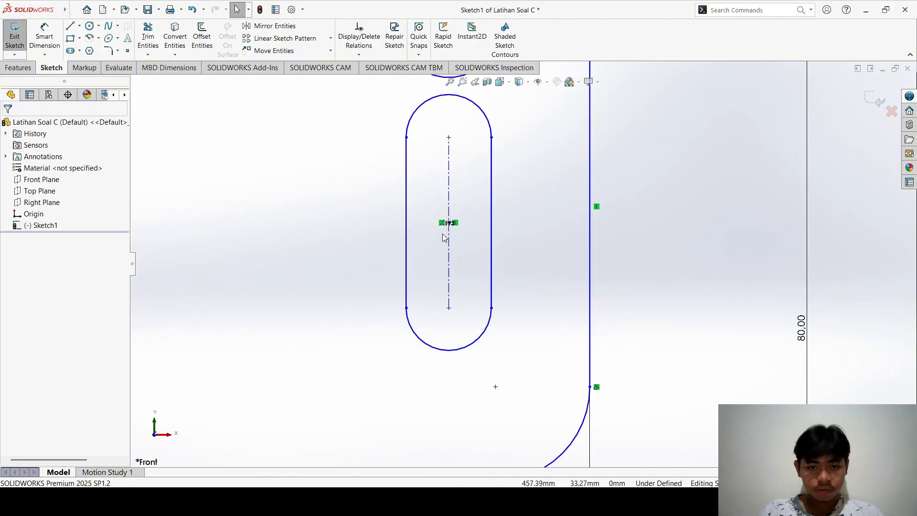
scroll(468, 164, up, 1)
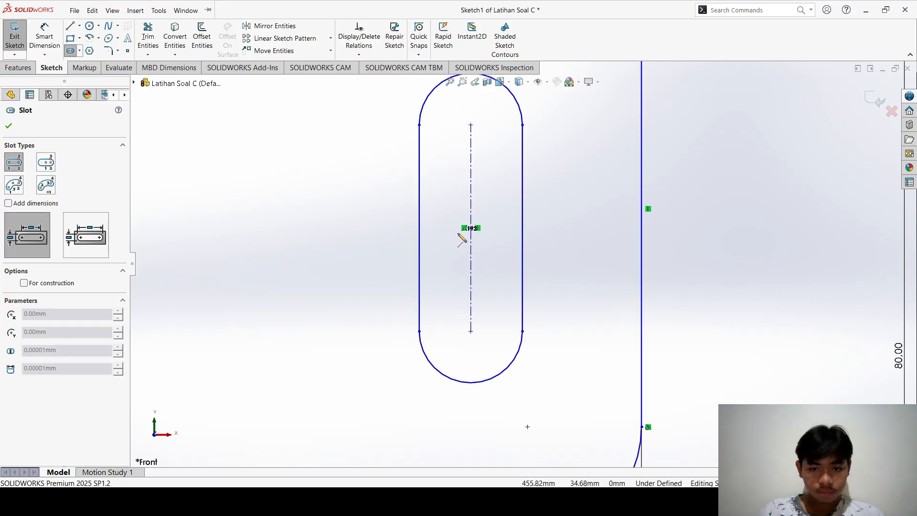
click(470, 229)
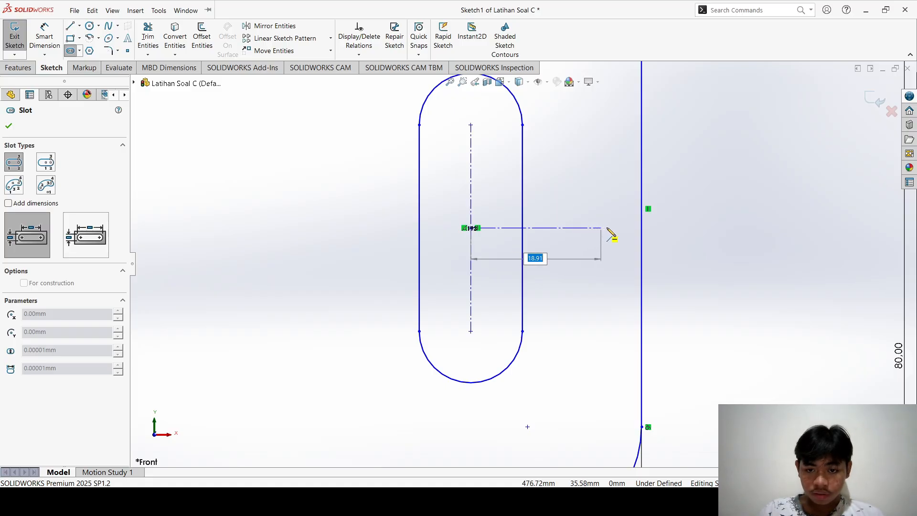
click(686, 228)
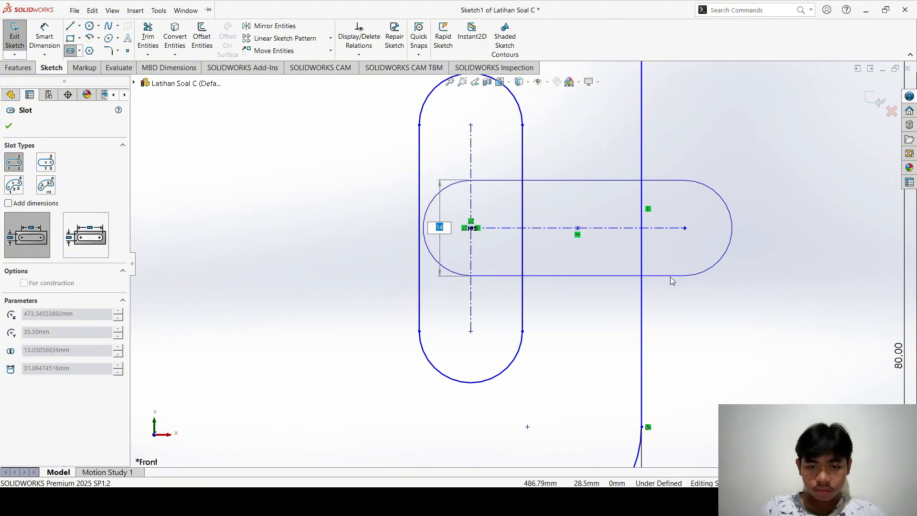
click(673, 279)
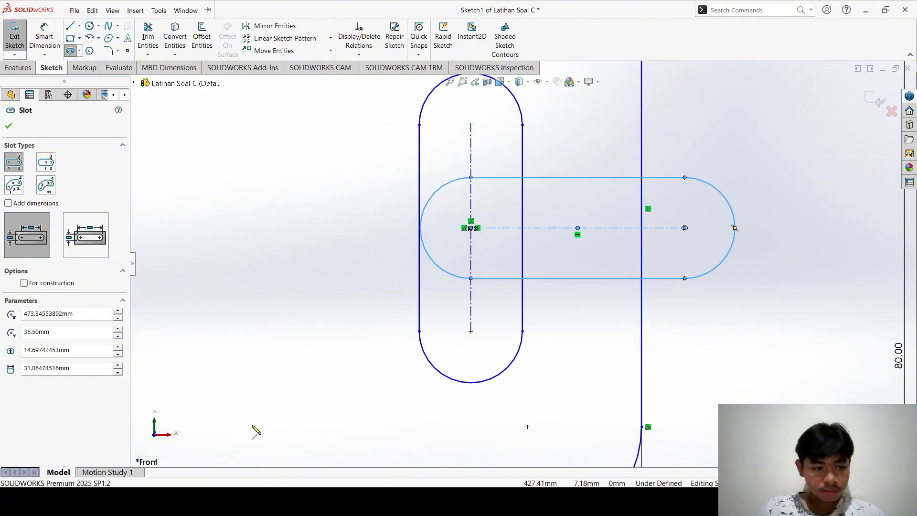
- Set the horizontal slot's width to 15 mm and try to set its centre-to-centre length to 30 mm
double_click(97, 351)
text(15)
key(Return)
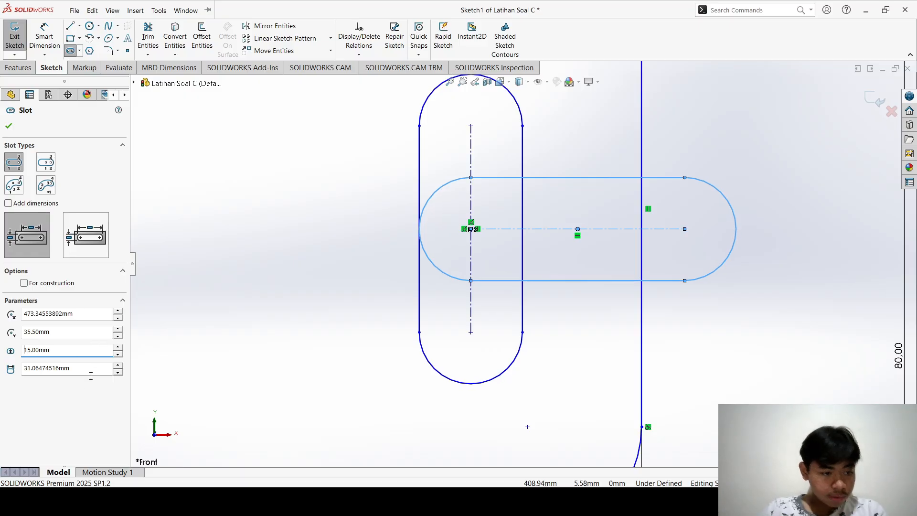
double_click(91, 370)
text(30)
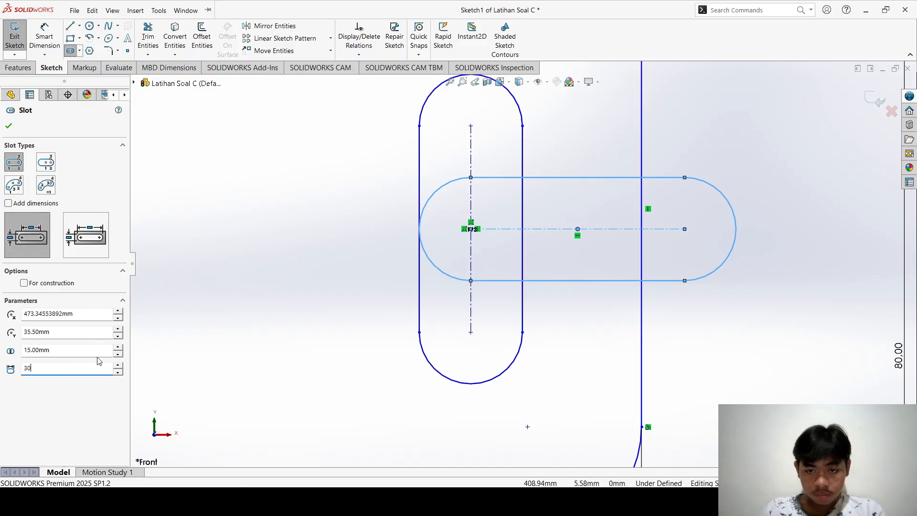
key(Escape)
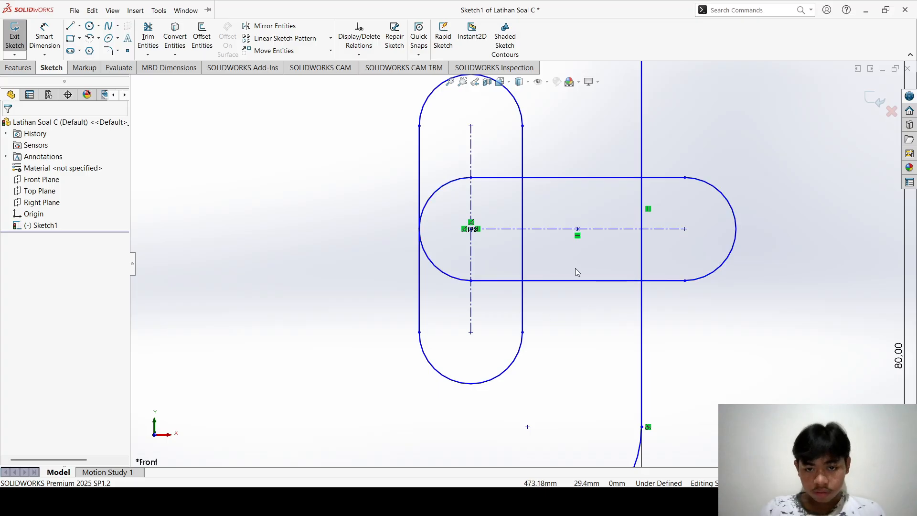
- Try to make the horizontal slot's centre point coincident with the vertical slot's centre point, and undo the relation
scroll(555, 231, down, 3)
scroll(477, 294, up, 2)
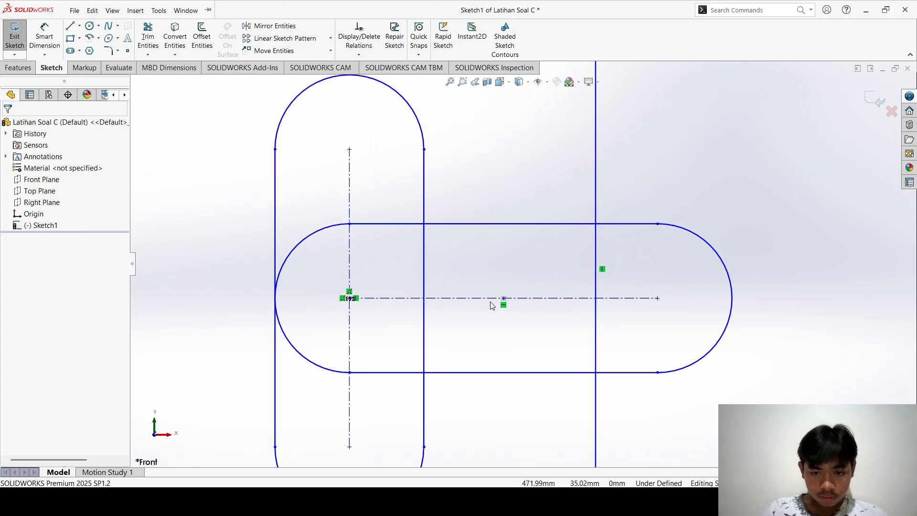
click(504, 299)
scroll(350, 309, up, 1)
scroll(350, 310, down, 5)
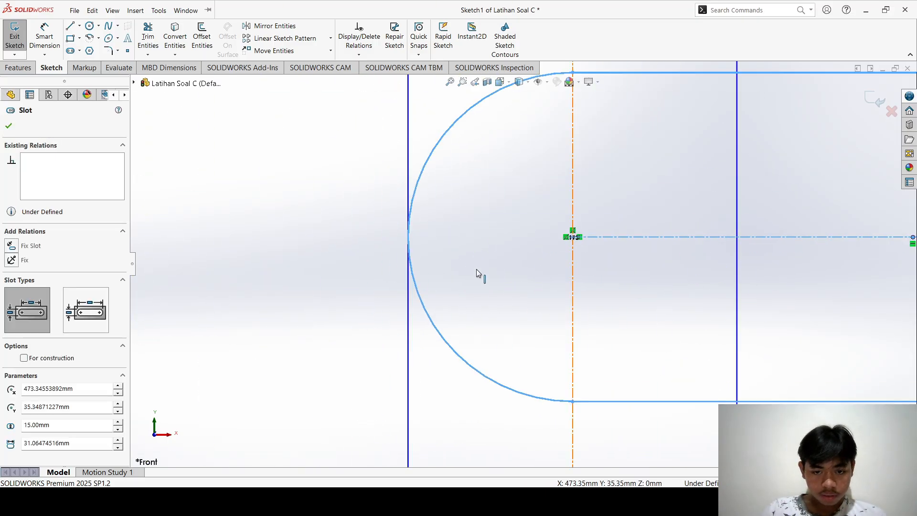
scroll(478, 268, down, 3)
scroll(719, 203, down, 7)
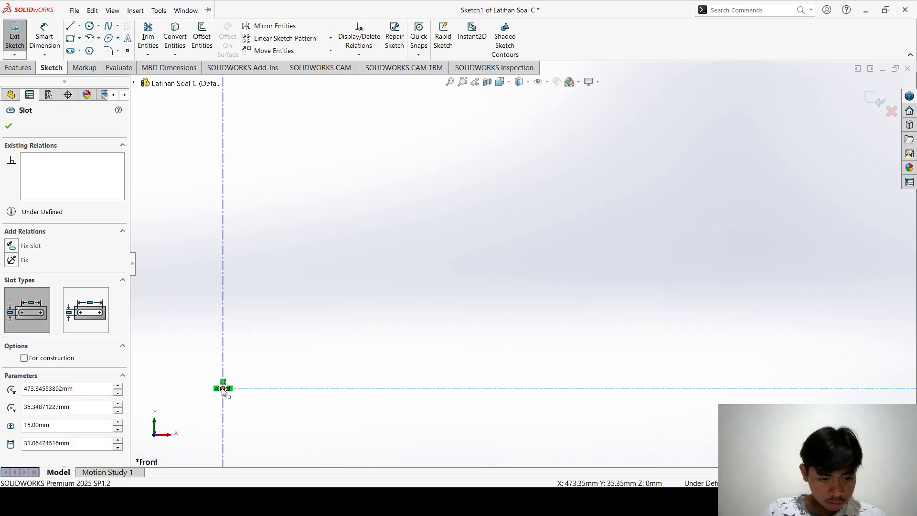
ctrl+click(223, 389)
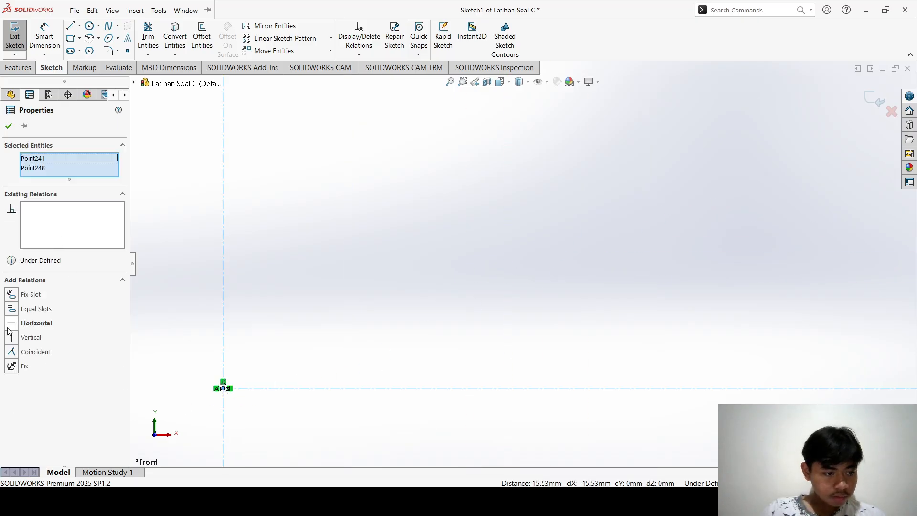
click(32, 352)
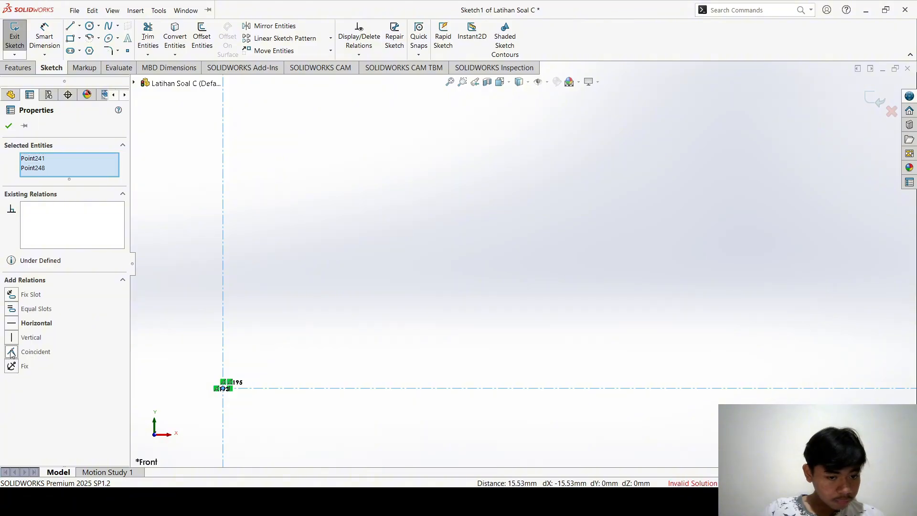
scroll(514, 251, up, 8)
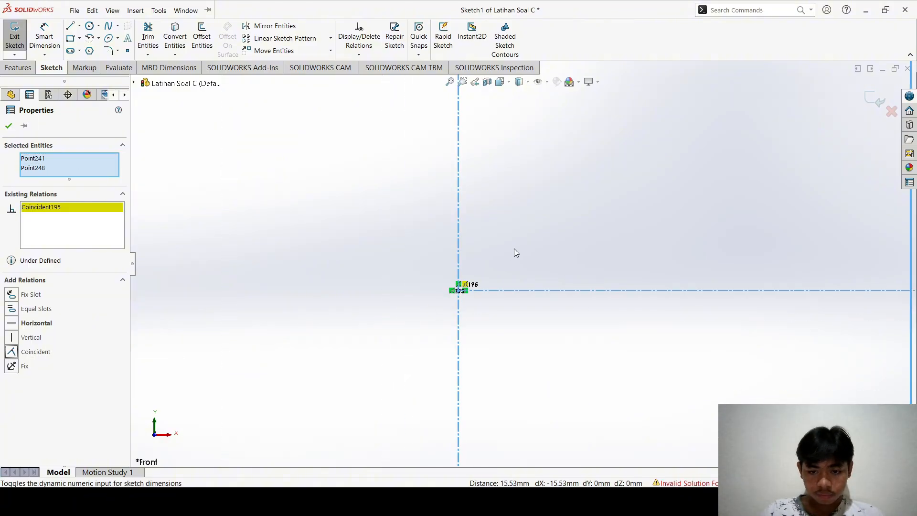
key(ctrl+z)
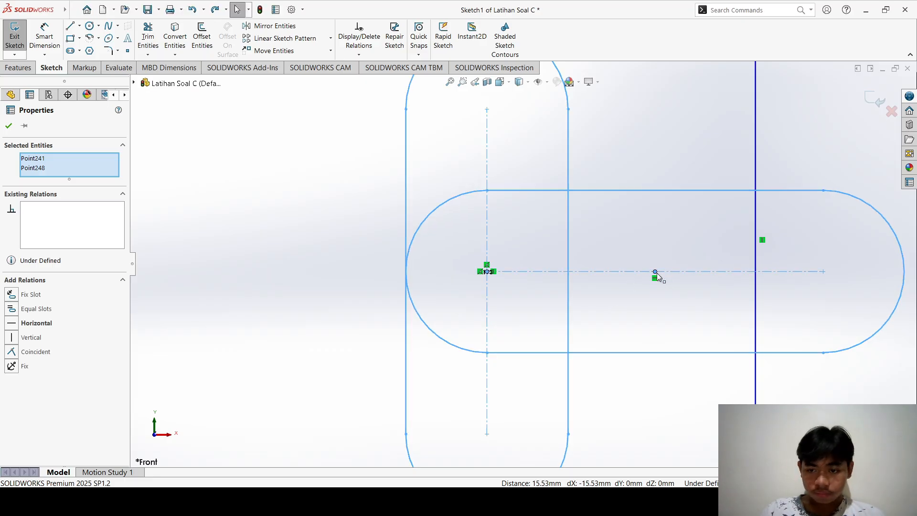
key(Escape)
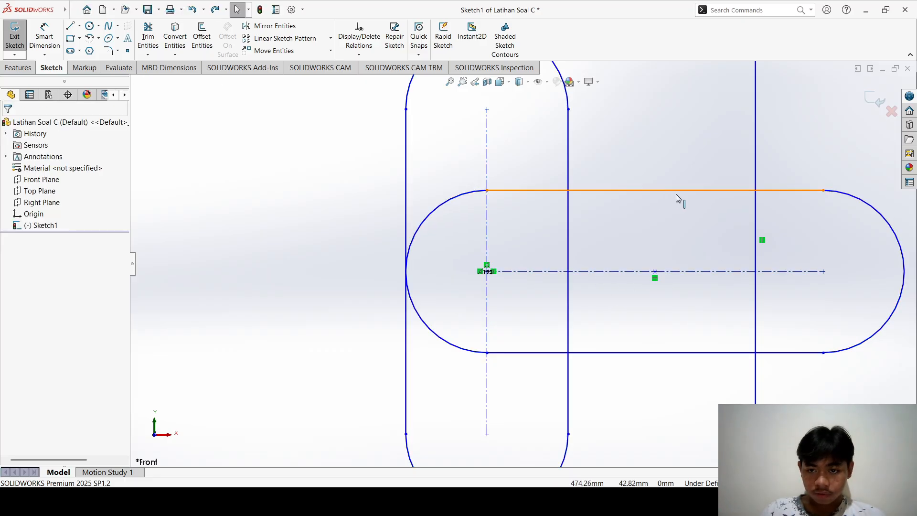
- Narrow the horizontal slot to about 8 mm wide and shift its centreline upward along the vertical slot
drag(675, 193, 696, 232)
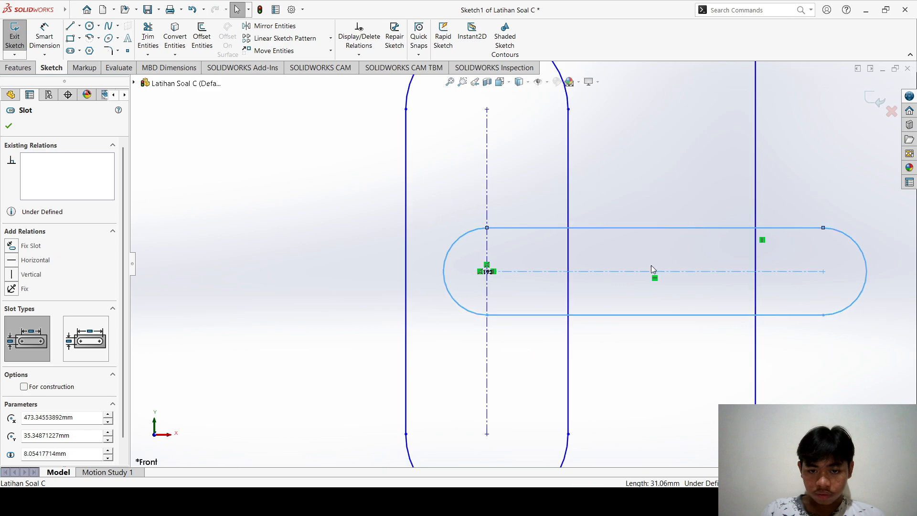
drag(623, 274, 645, 201)
click(588, 291)
scroll(498, 260, down, 5)
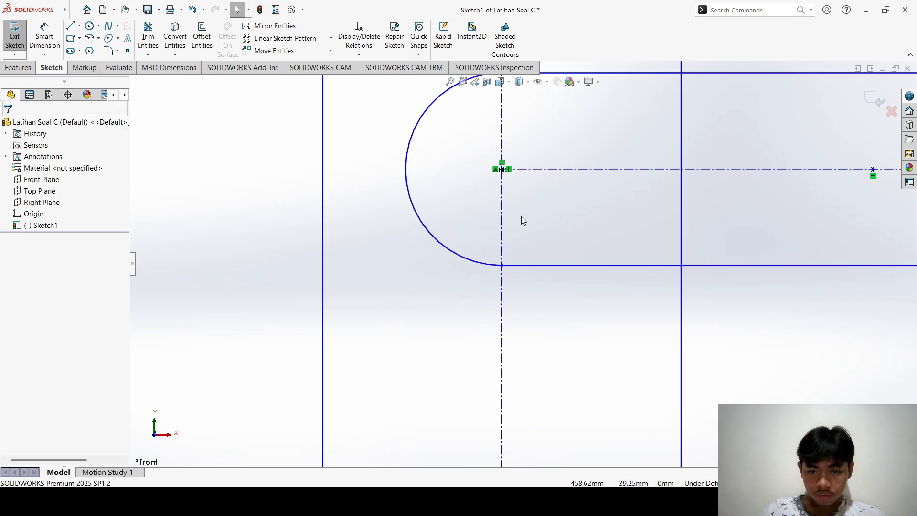
- Delete the coincident relation listed for the vertical slot's centre point
click(489, 143)
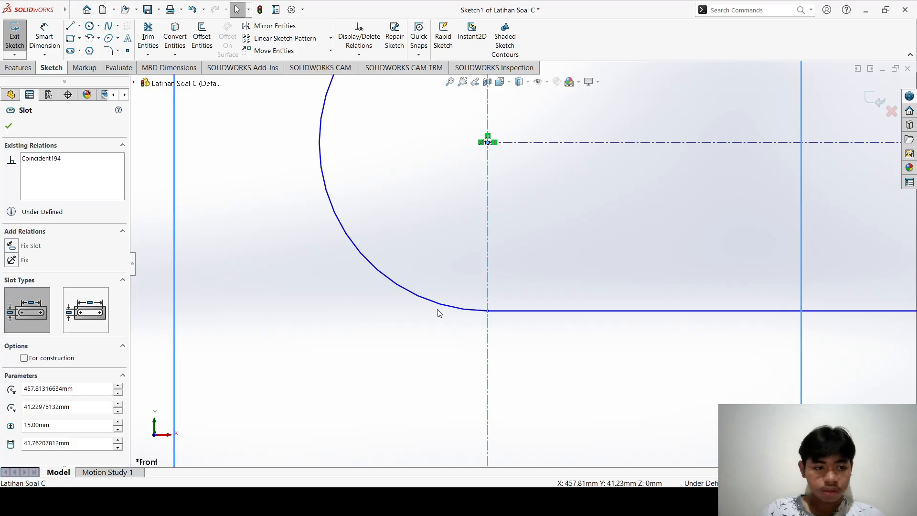
click(69, 160)
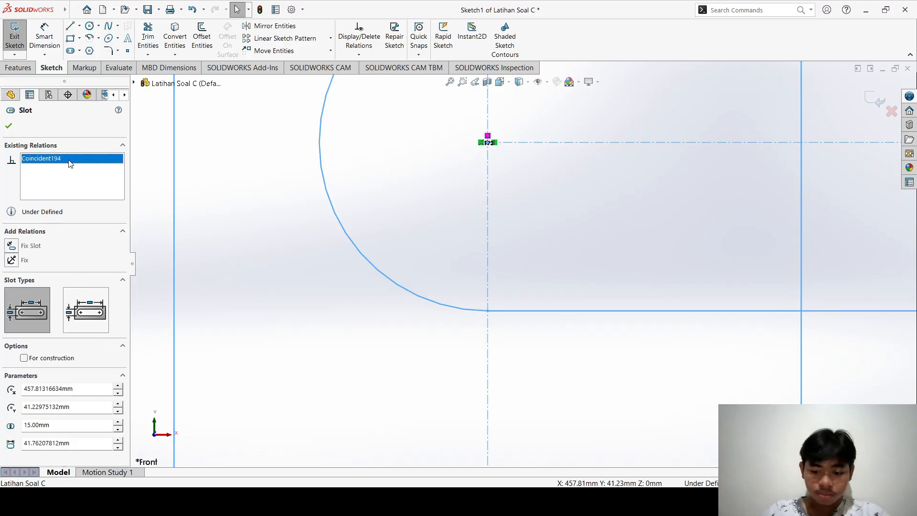
key(Delete)
click(588, 216)
scroll(587, 217, up, 5)
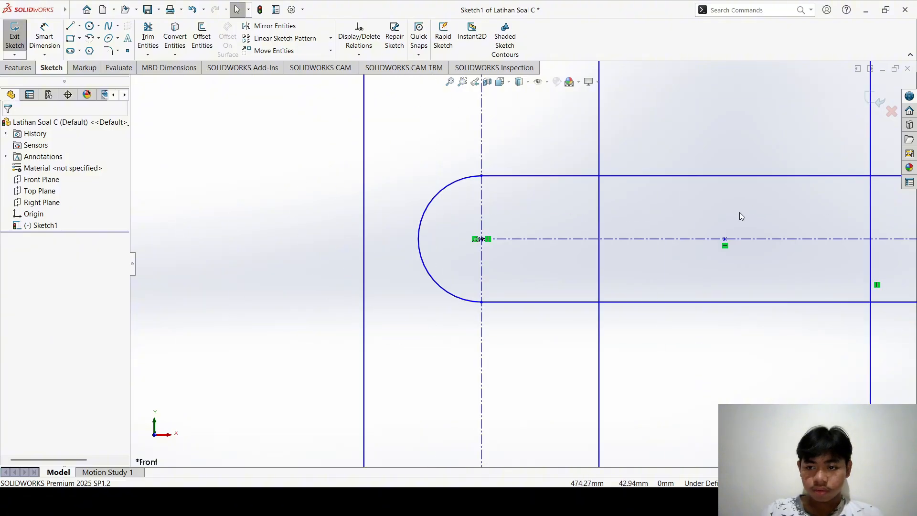
click(725, 240)
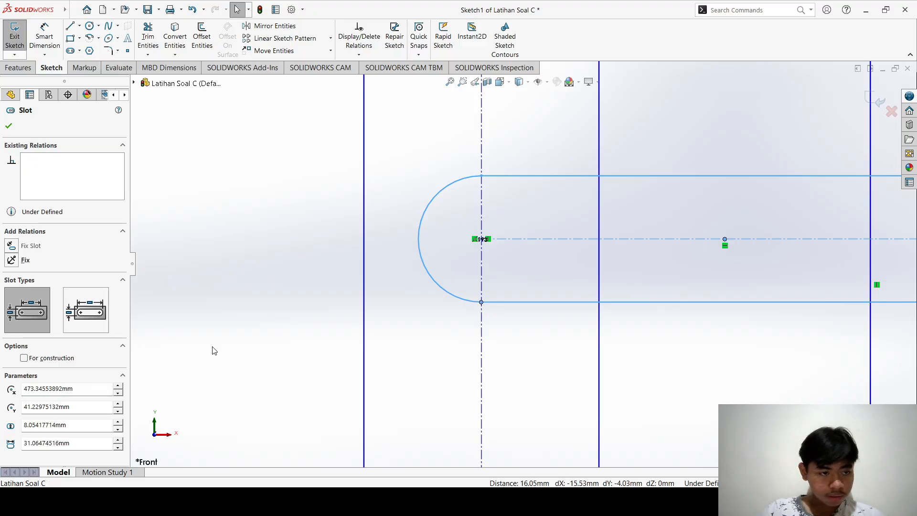
key(Escape)
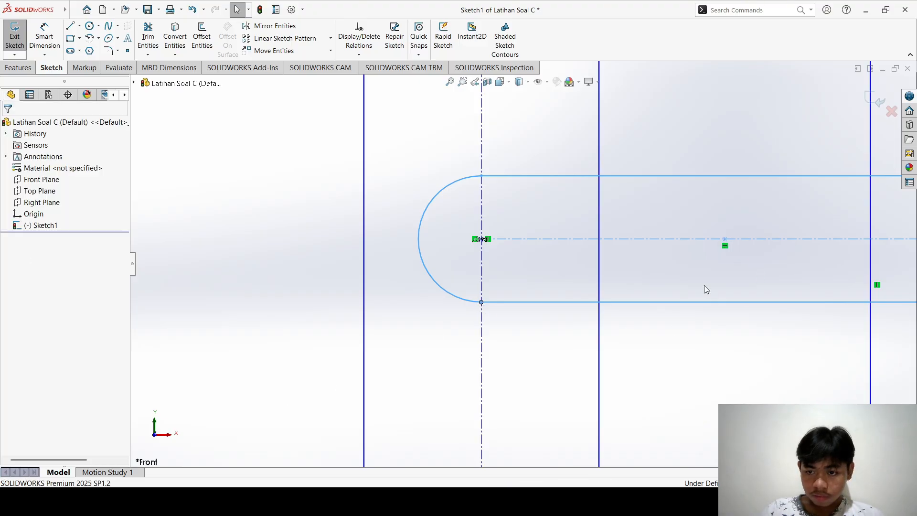
click(725, 239)
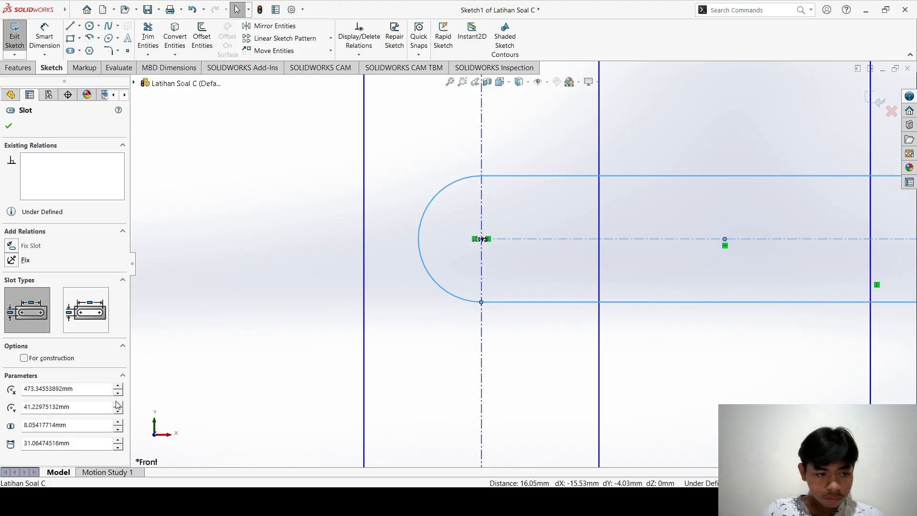
key(Escape)
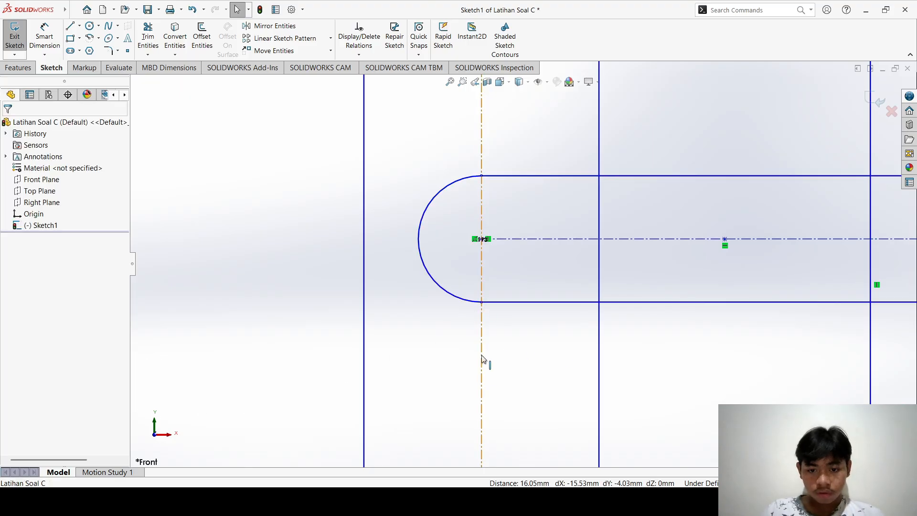
scroll(504, 342, up, 2)
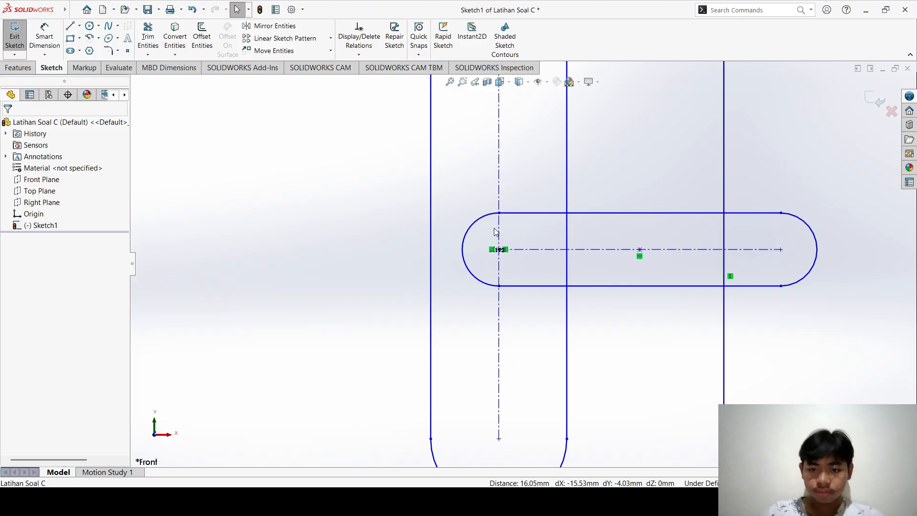
- Undo the slot edits and the horizontal slot's creation, restoring only the vertical 15 mm wide slot below the right-hand hole
key(ctrl+z)
key(ctrl+z)
key(ctrl+z)
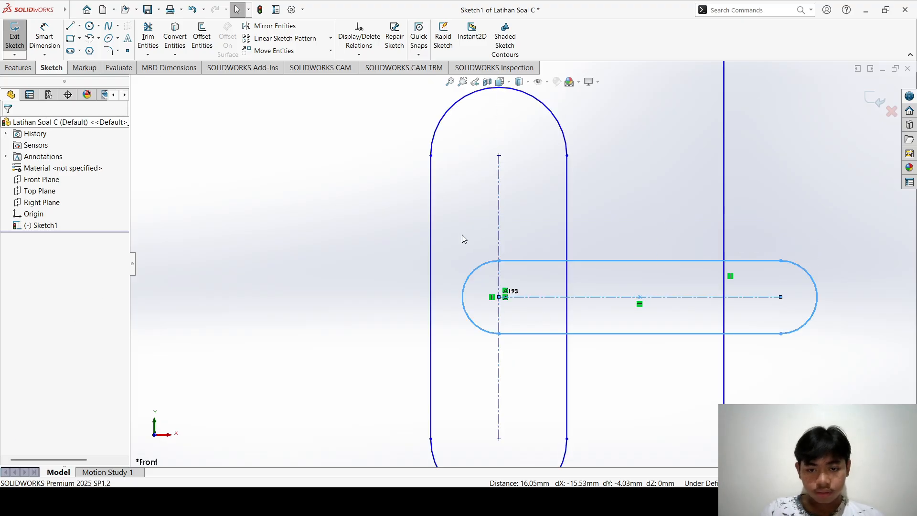
key(ctrl+z)
key(ctrl+z)
key(ctrl+z)
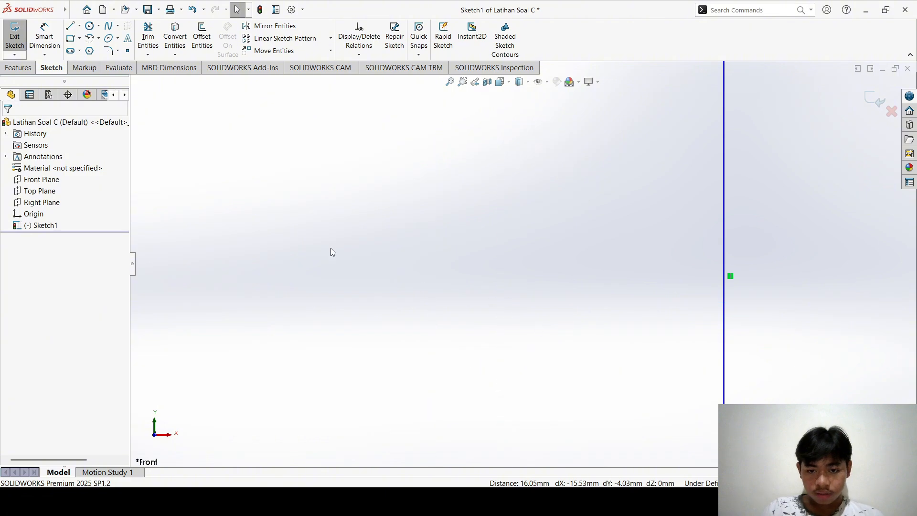
scroll(511, 253, up, 5)
scroll(513, 255, up, 2)
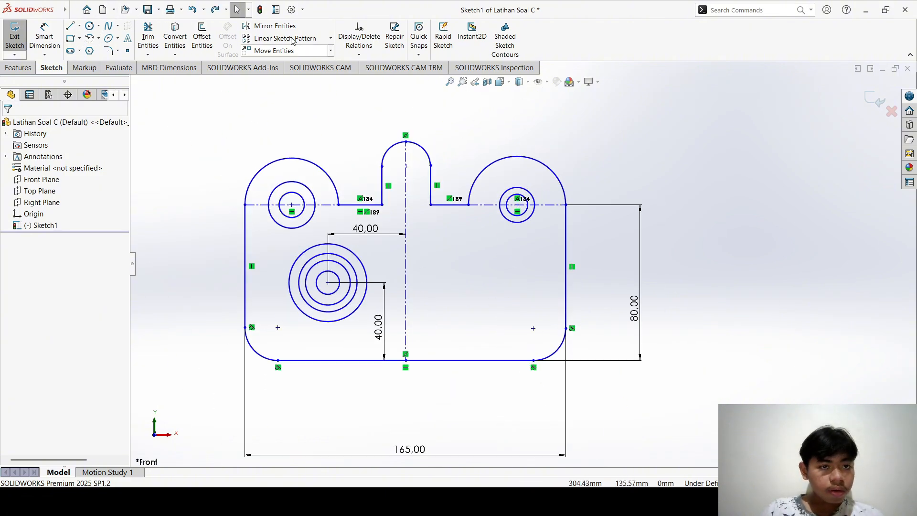
click(218, 10)
scroll(538, 293, up, 1)
scroll(533, 293, down, 1)
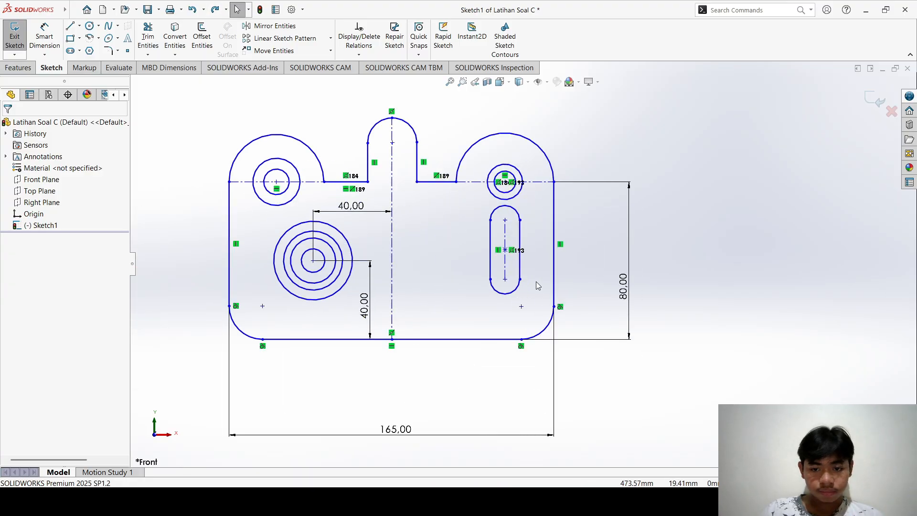
mouse_move(5, 4)
click(75, 13)
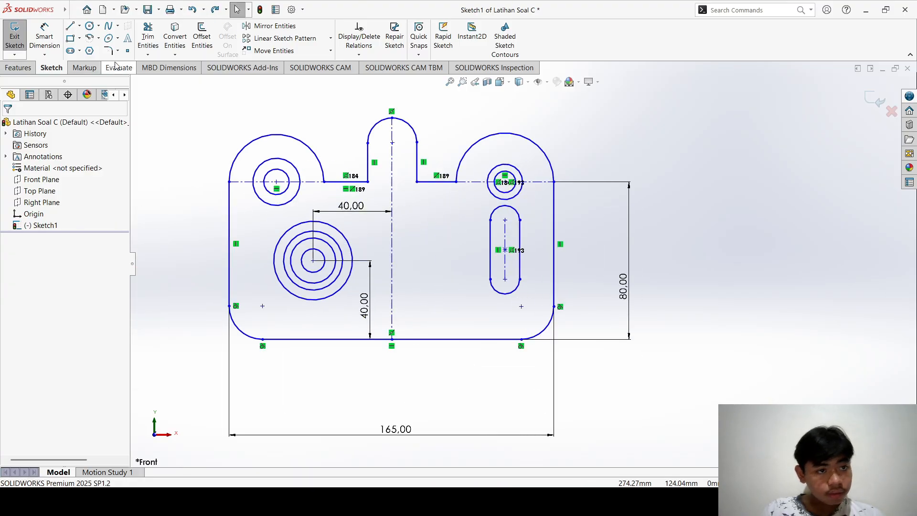
click(70, 51)
scroll(651, 237, down, 4)
scroll(300, 255, up, 3)
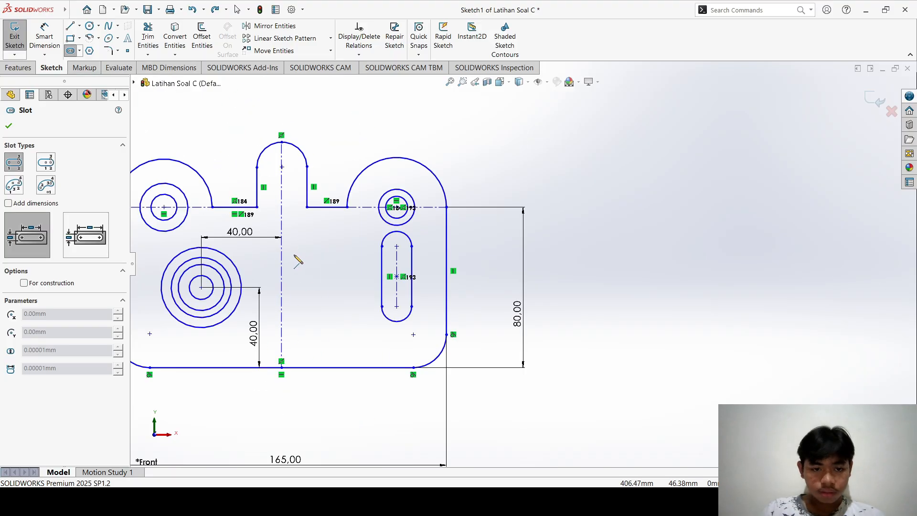
scroll(495, 274, down, 2)
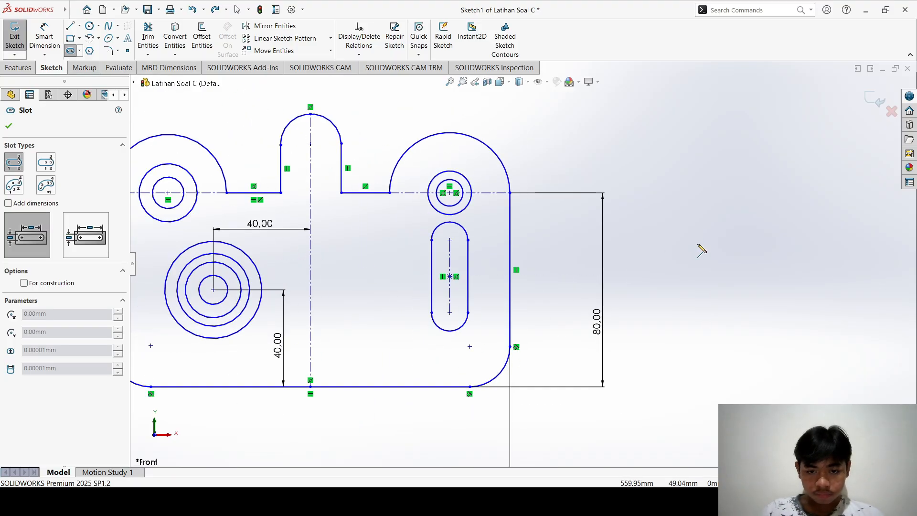
key(Escape)
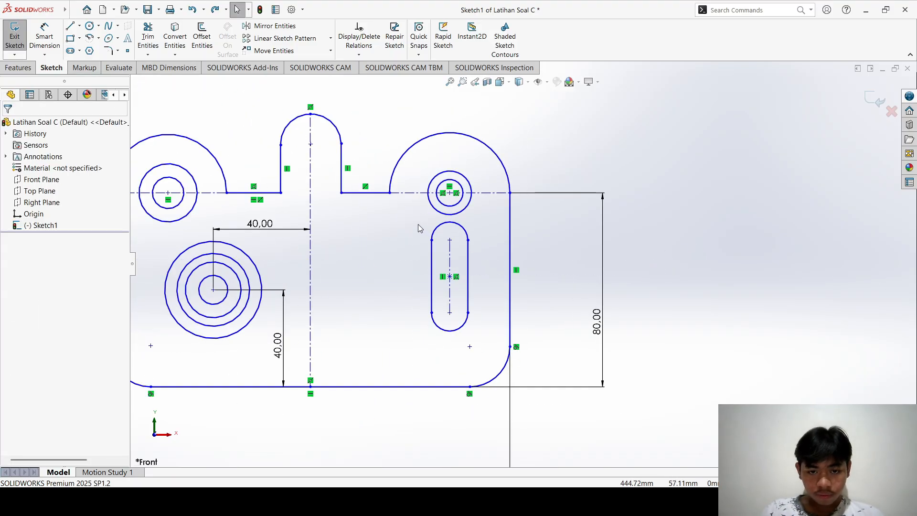
- Copy the vertical slot and paste the duplicate in the empty area to the right of the plate
drag(419, 228, 480, 323)
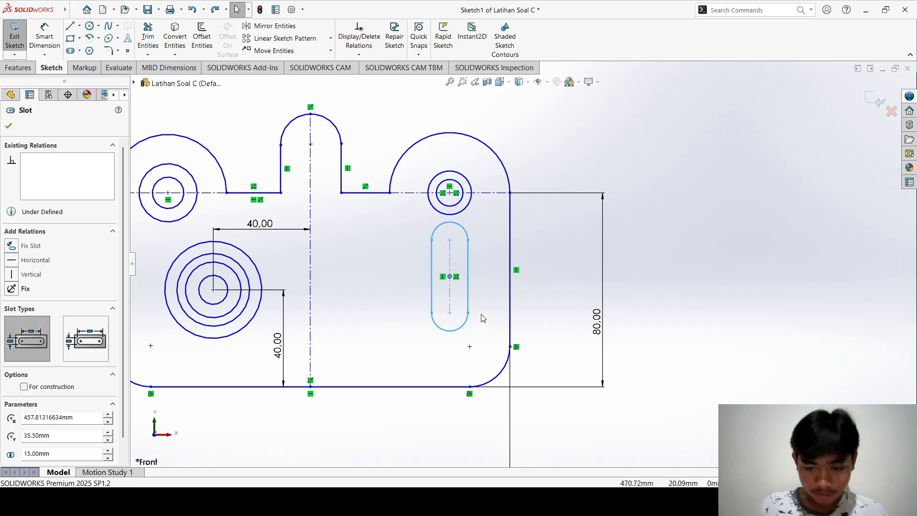
click(671, 262)
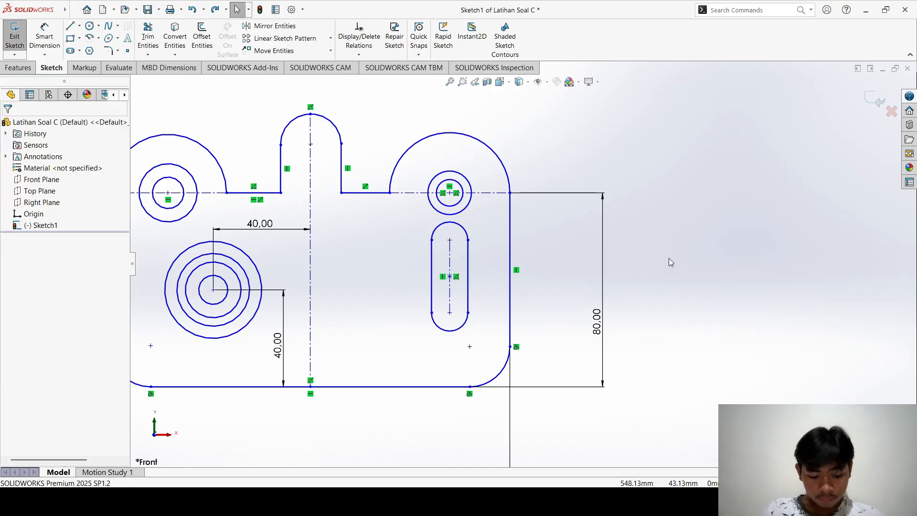
click(722, 271)
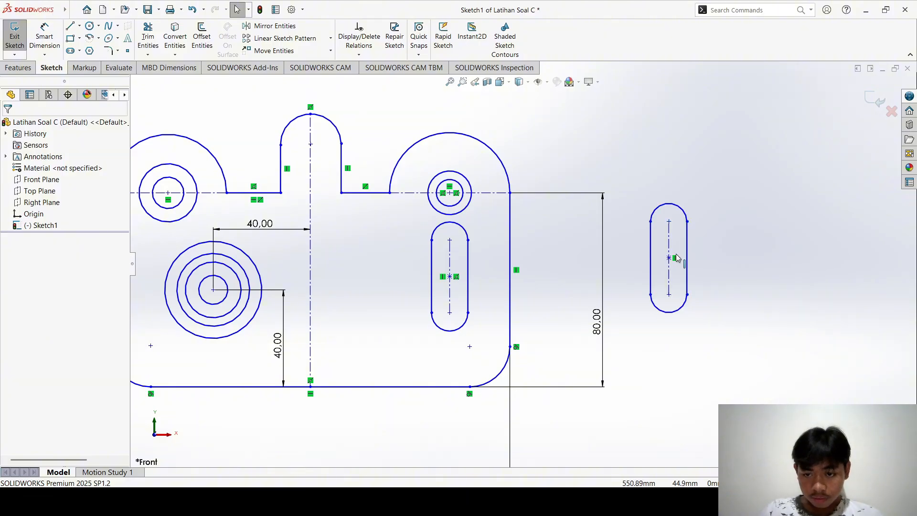
- Replace the vertical relation on the copied slot's centreline with a horizontal relation
click(669, 258)
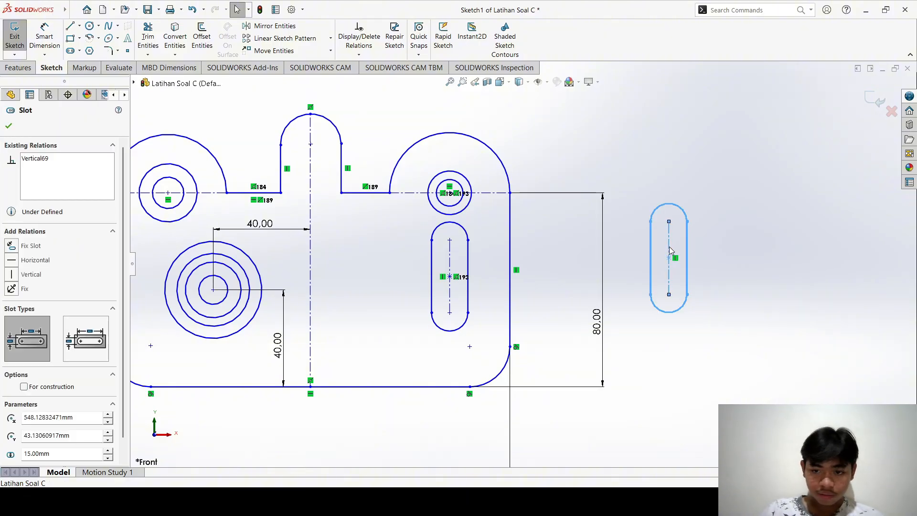
click(22, 262)
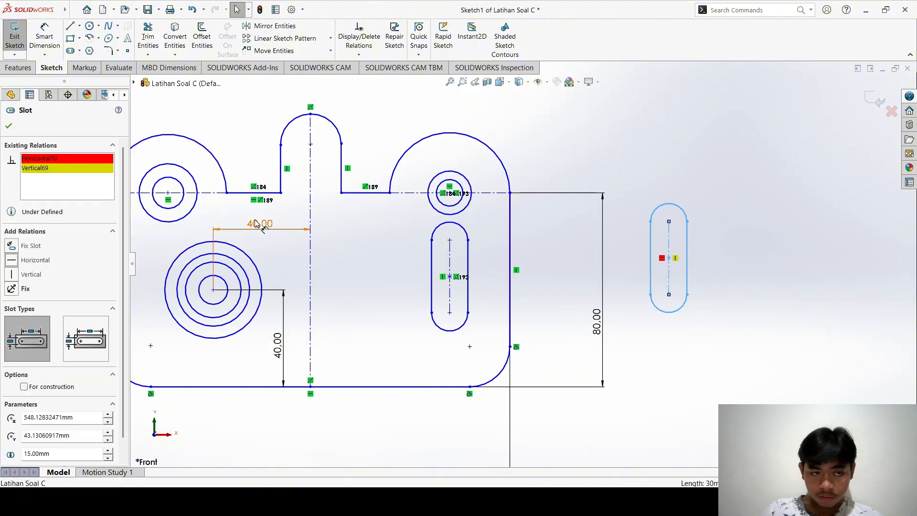
click(46, 169)
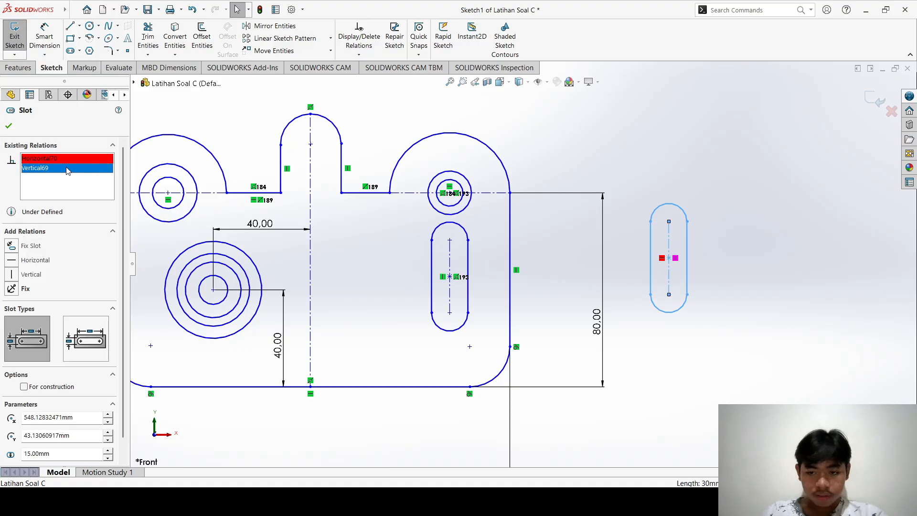
key(Delete)
click(733, 276)
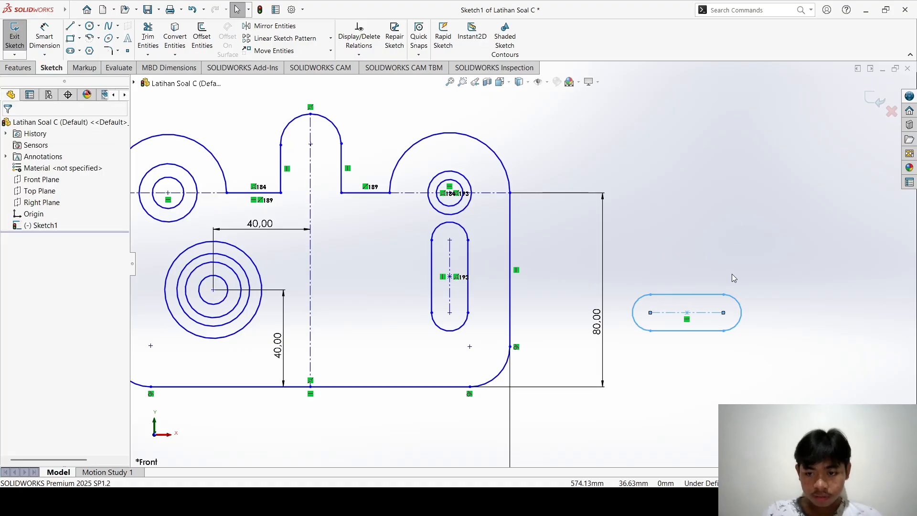
- Delete the coincident relation on the vertical slot's centreline below the right-hand hole
click(687, 314)
scroll(475, 270, down, 8)
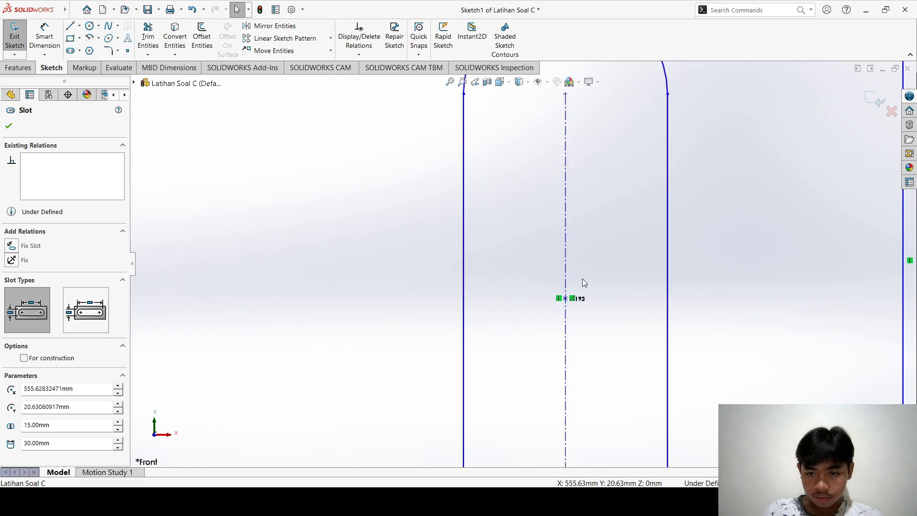
click(573, 312)
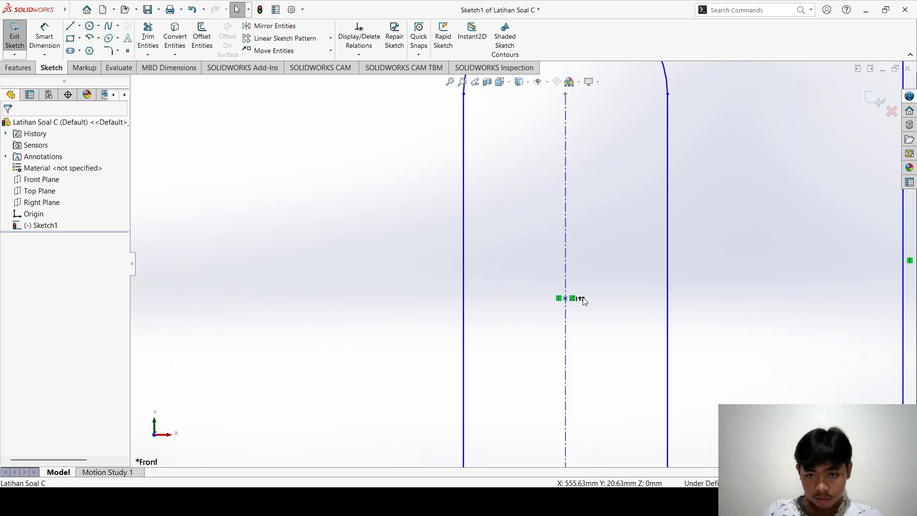
click(571, 311)
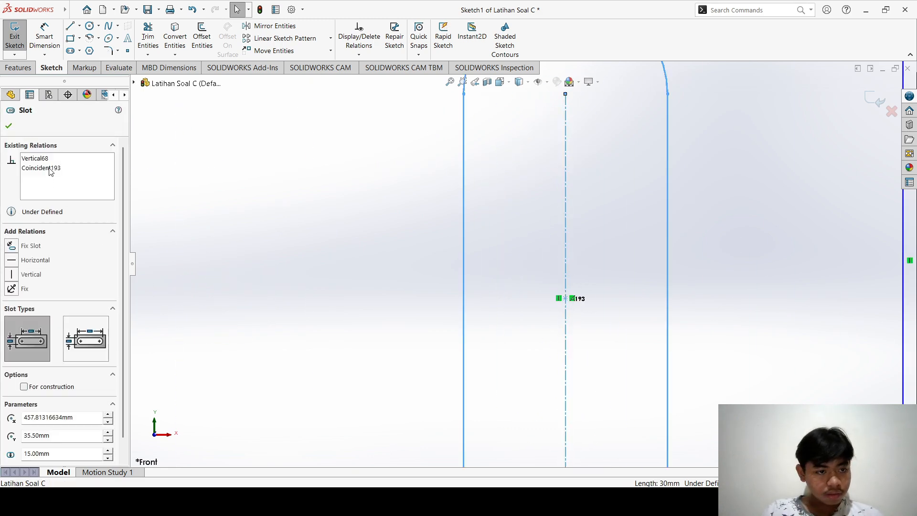
click(51, 168)
key(Delete)
click(747, 261)
key(z)
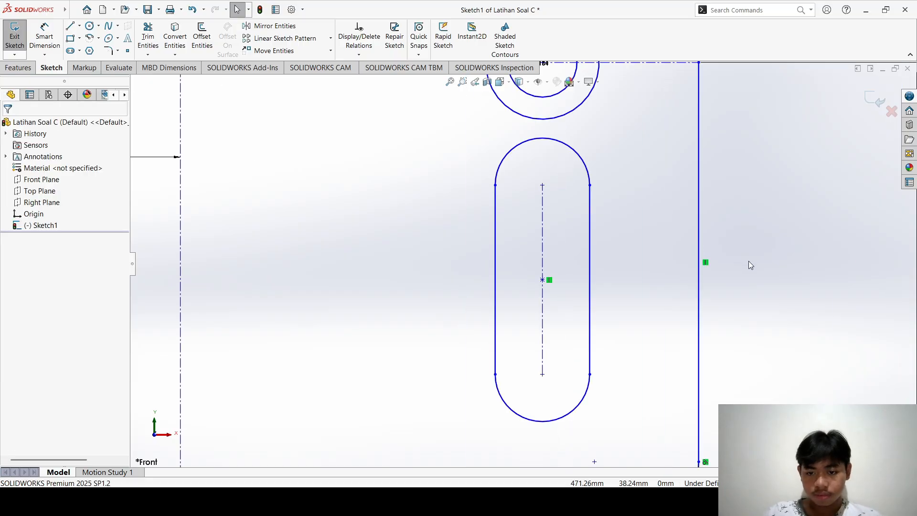
key(z)
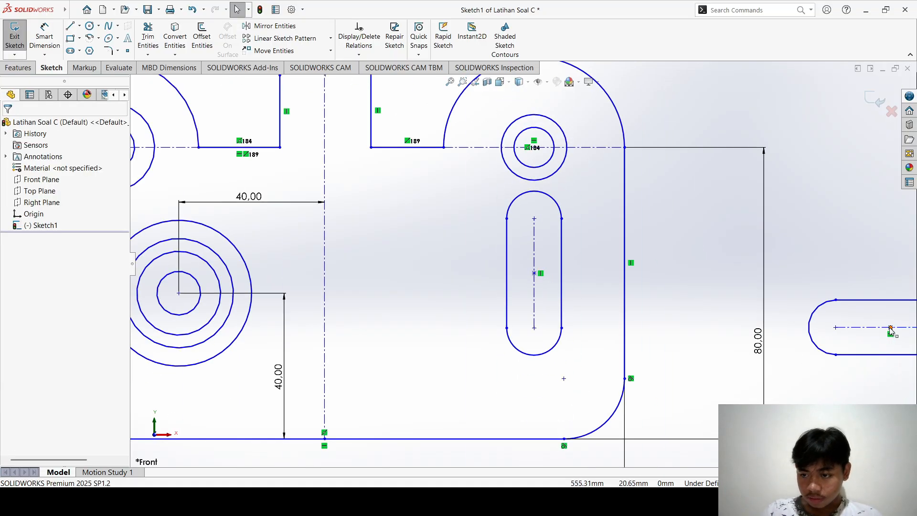
- Make the copied horizontal slot's centre point coincident with the vertical slot's centre point
click(892, 329)
ctrl+click(534, 273)
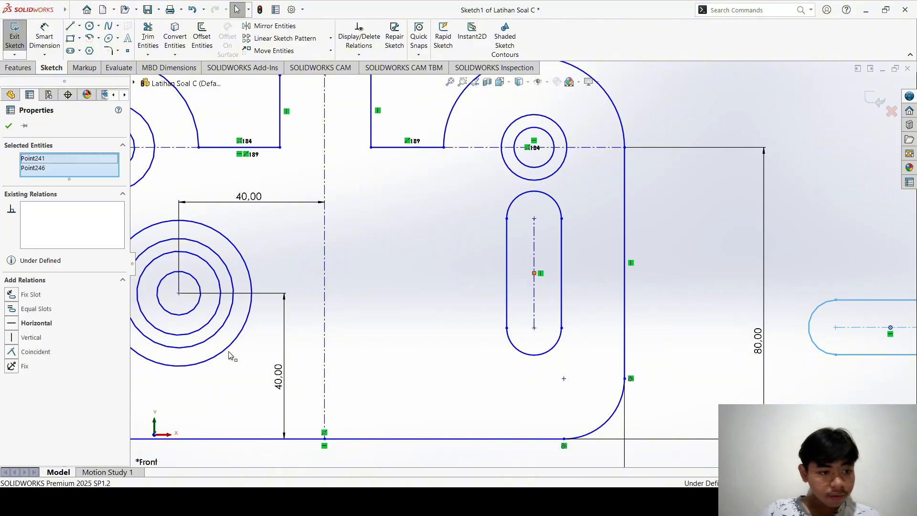
click(13, 351)
click(399, 340)
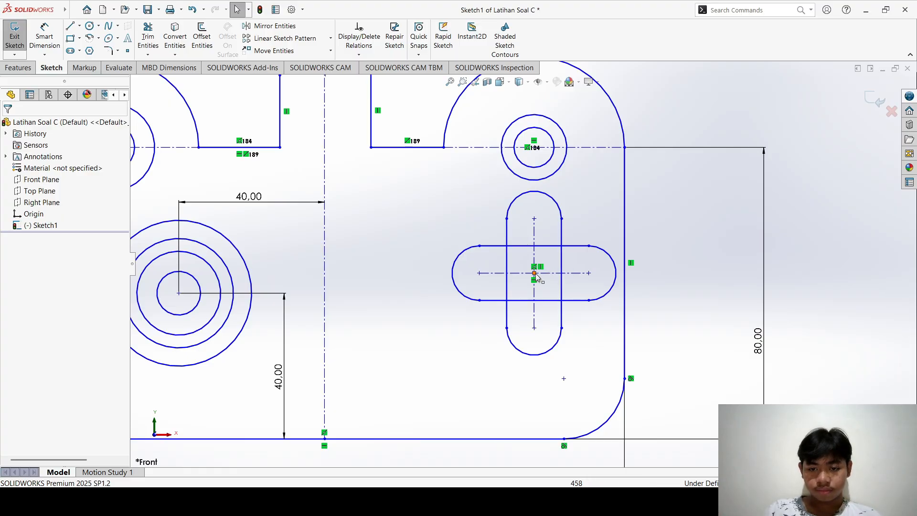
- Try to shift the two crossed slots together by moving the vertical slot's edge, and undo the move
drag(492, 206, 590, 344)
drag(562, 240, 540, 256)
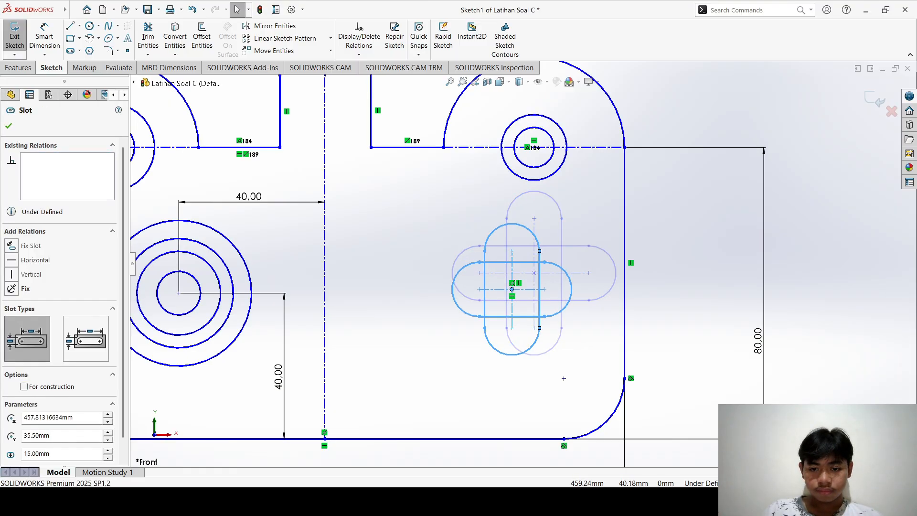
key(ctrl+z)
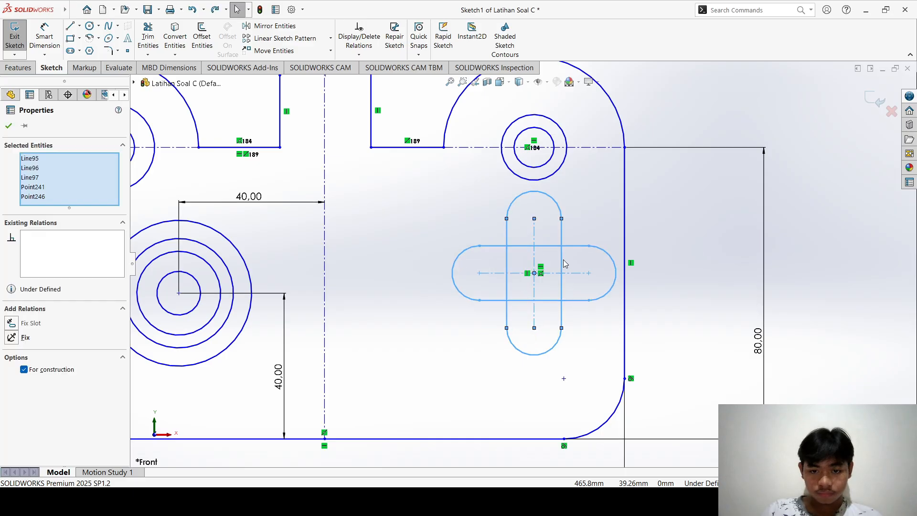
click(723, 233)
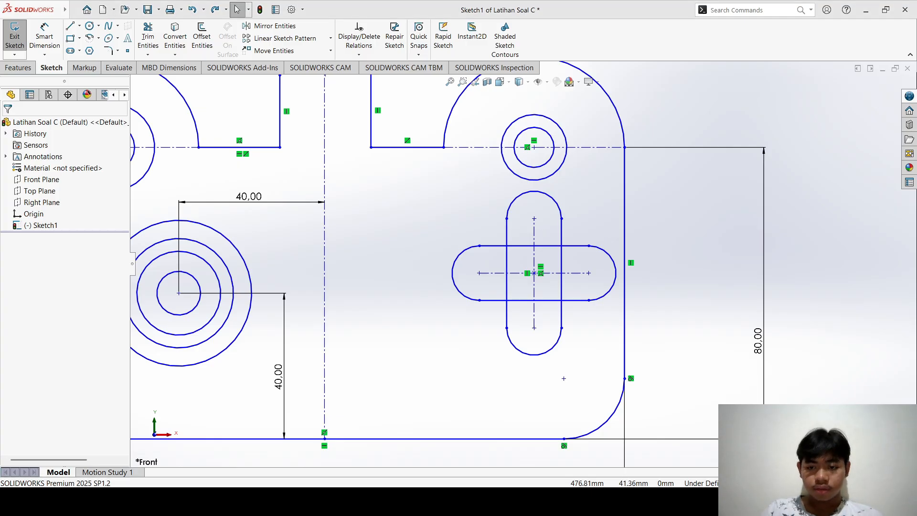
- Trim the inner line segments where the two slots overlap, leaving a single cross-shaped outline
click(148, 35)
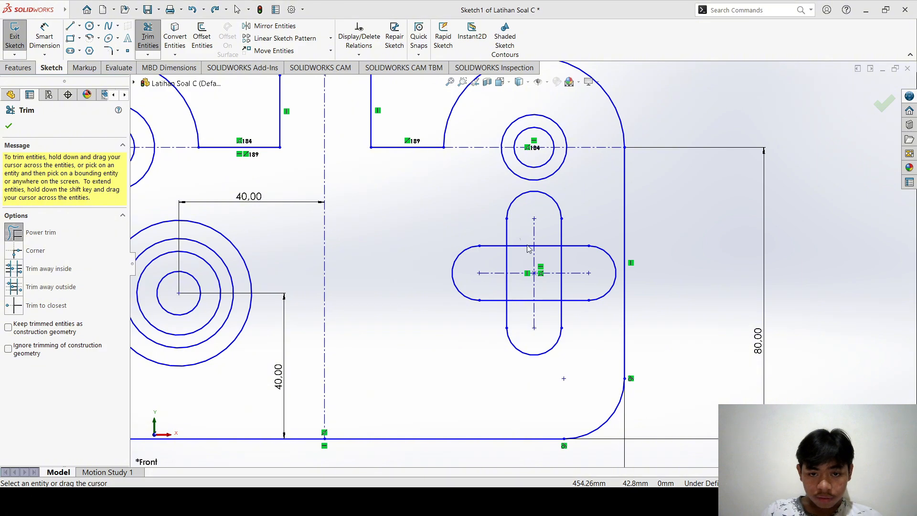
mouse_move(520, 238)
mouse_down()
mouse_move(522, 249)
mouse_move(560, 252)
mouse_move(575, 287)
mouse_up()
mouse_move(512, 290)
mouse_down()
mouse_move(502, 287)
mouse_move(513, 262)
mouse_move(523, 306)
mouse_move(550, 308)
mouse_up()
key(Escape)
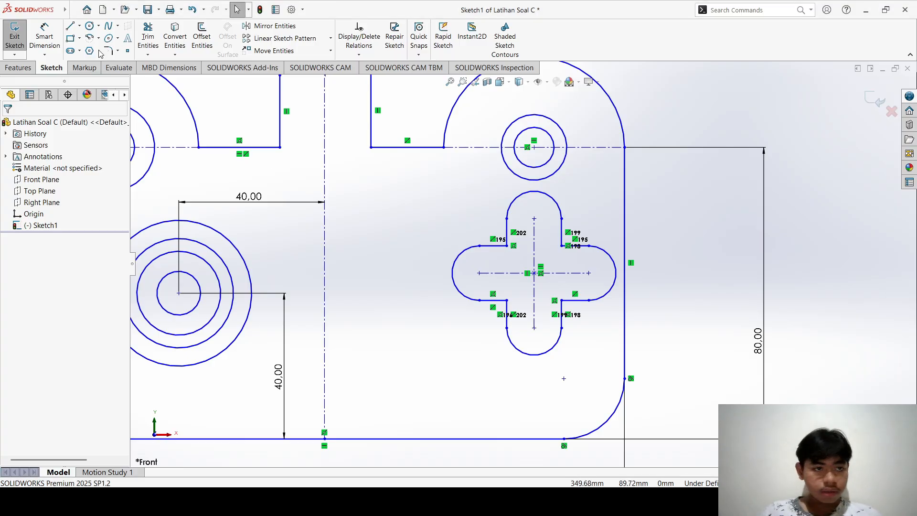
- Dimension the cross cutout's horizontal centreline at 30 mm, placing the dimension below the cutout
click(51, 27)
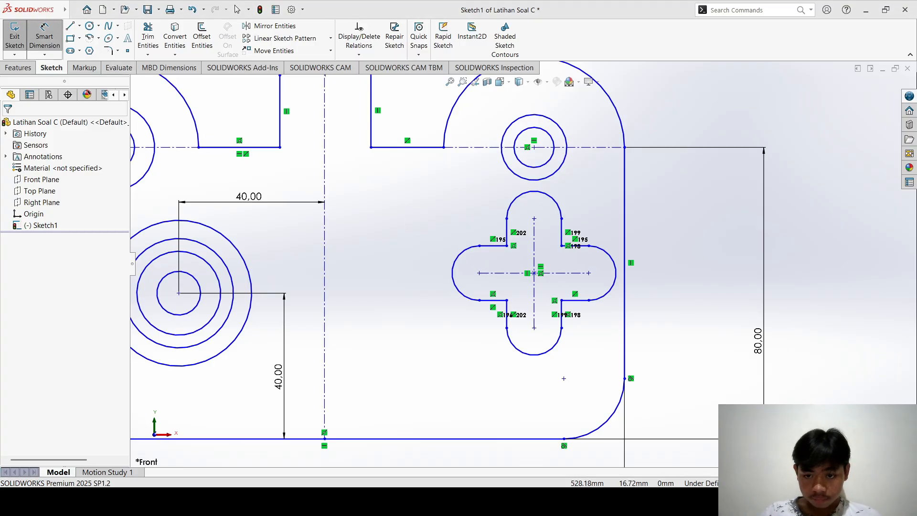
click(497, 276)
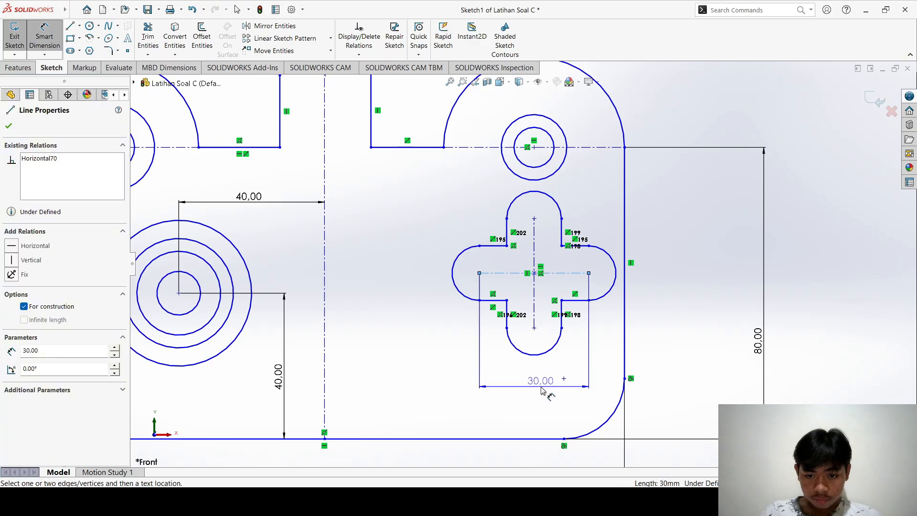
click(549, 390)
key(Return)
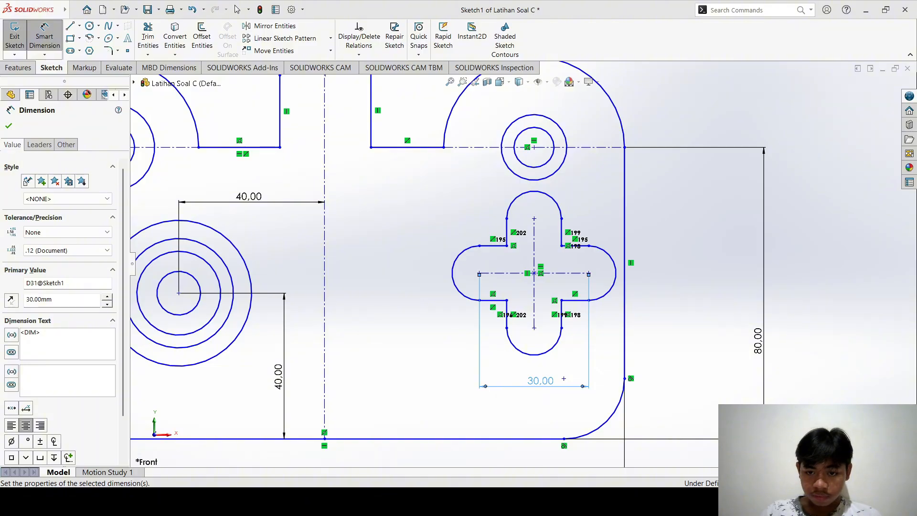
- Dimension the height of the cutout's horizontal centreline above the plate's bottom edge and set it to 38 mm
click(494, 274)
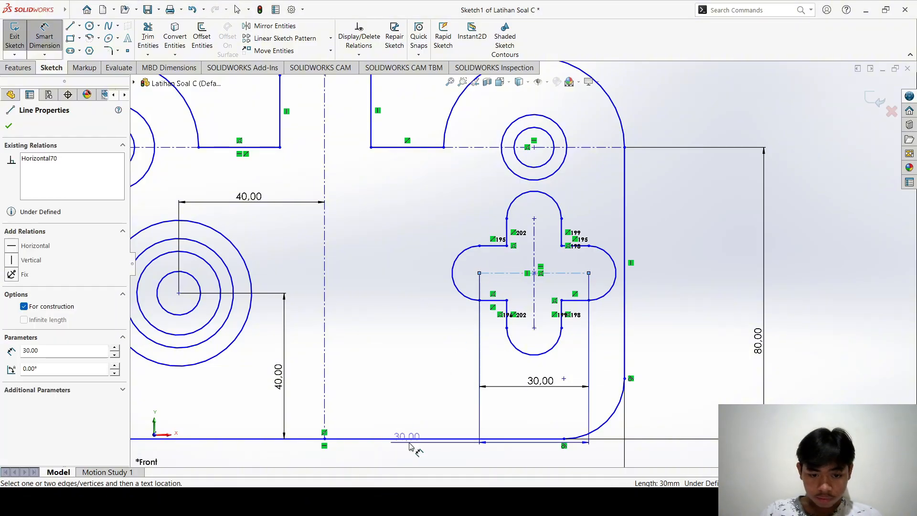
click(403, 438)
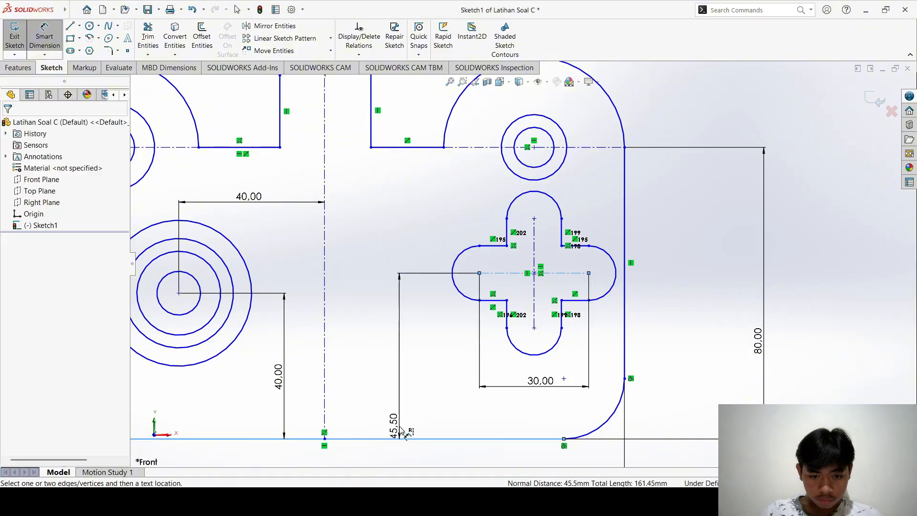
click(403, 433)
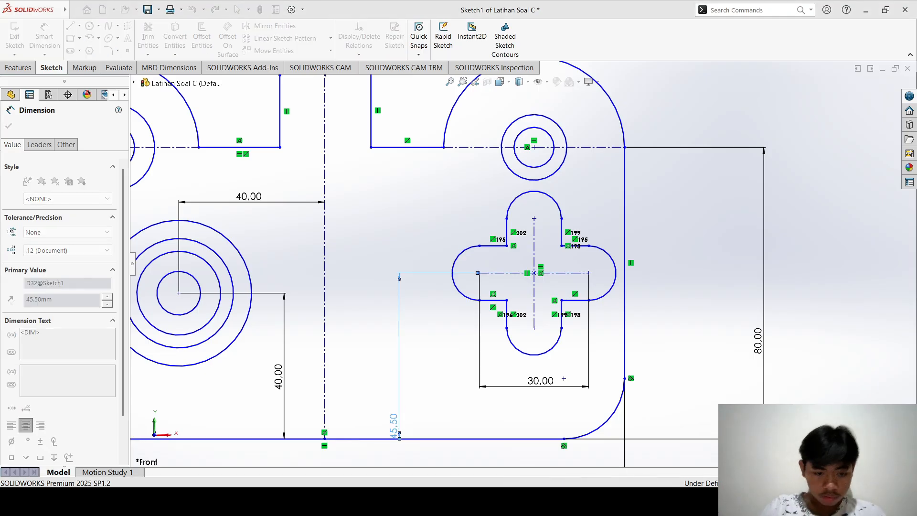
text(38)
key(Return)
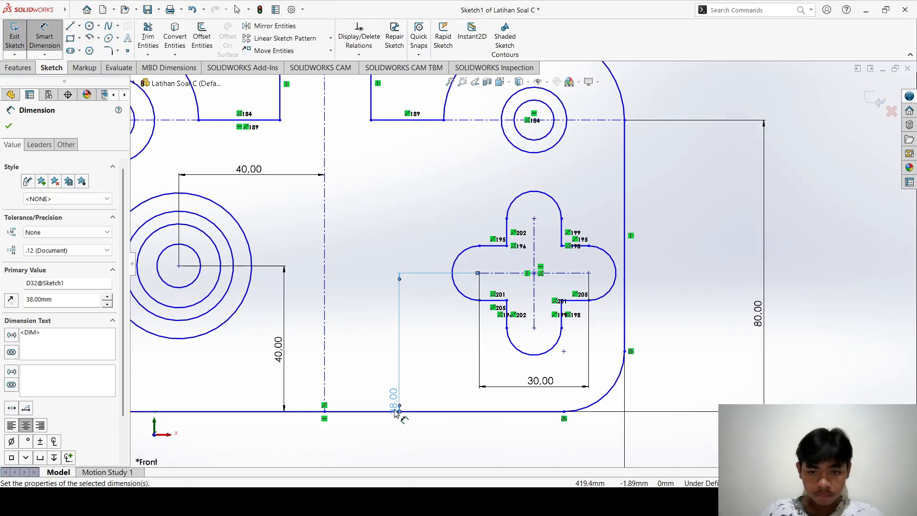
- Dimension the distance from the cutout's vertical centreline to the plate's right edge and set it to 42.5 mm
key(alt+Tab)
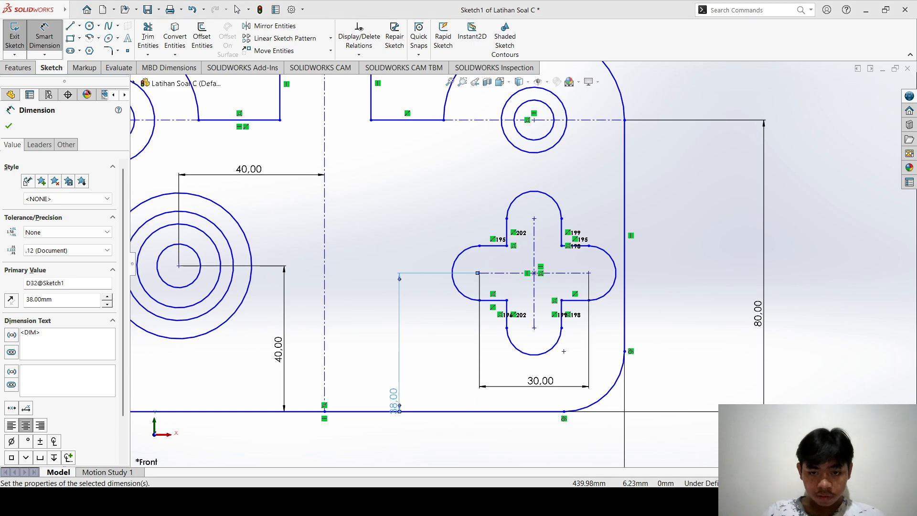
key(alt+Tab)
click(556, 271)
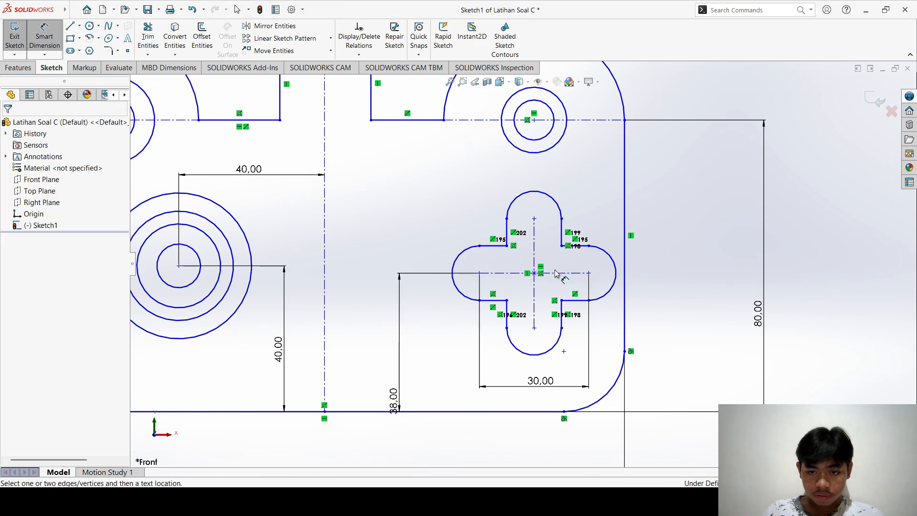
key(alt+Tab)
key(alt+Tab)
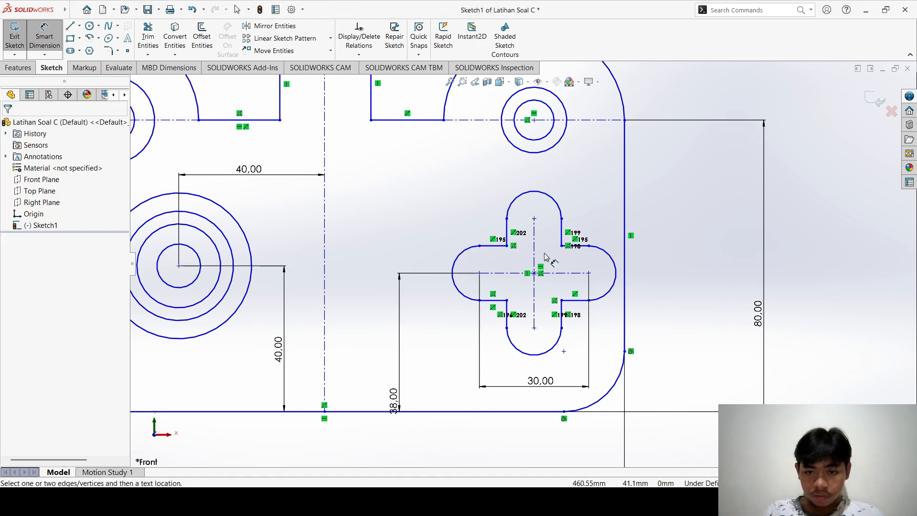
click(535, 259)
click(624, 203)
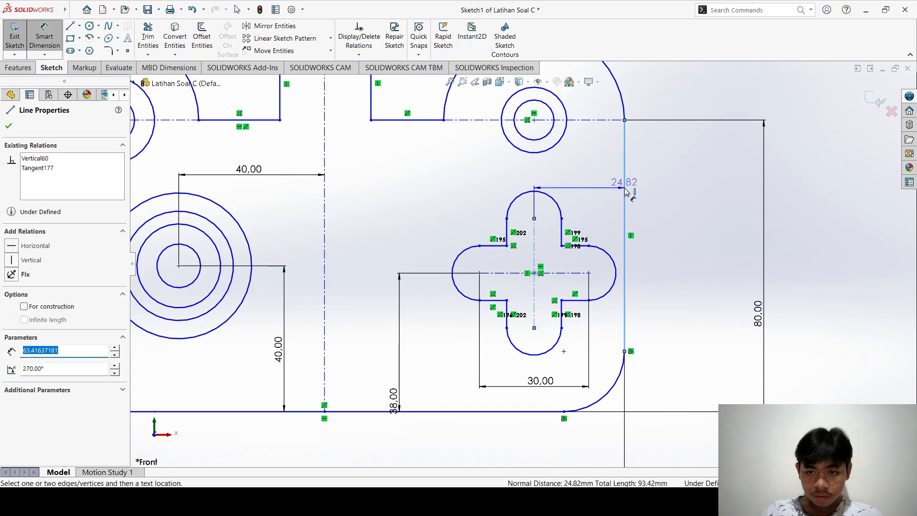
click(596, 194)
click(598, 192)
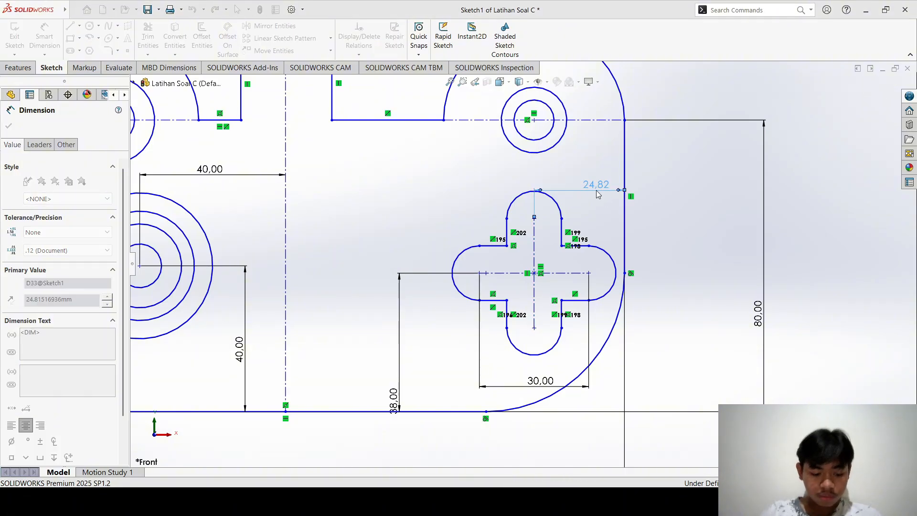
text(42.5)
key(Return)
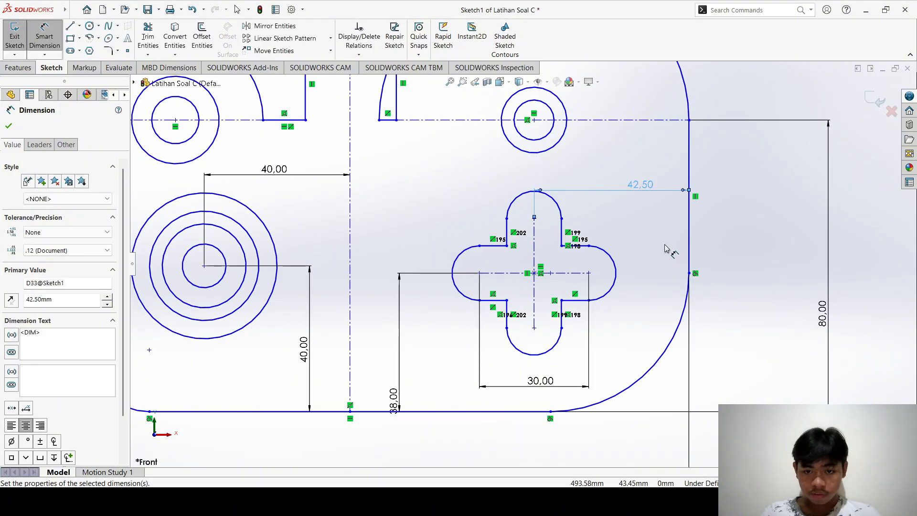
scroll(665, 246, down, 2)
key(Escape)
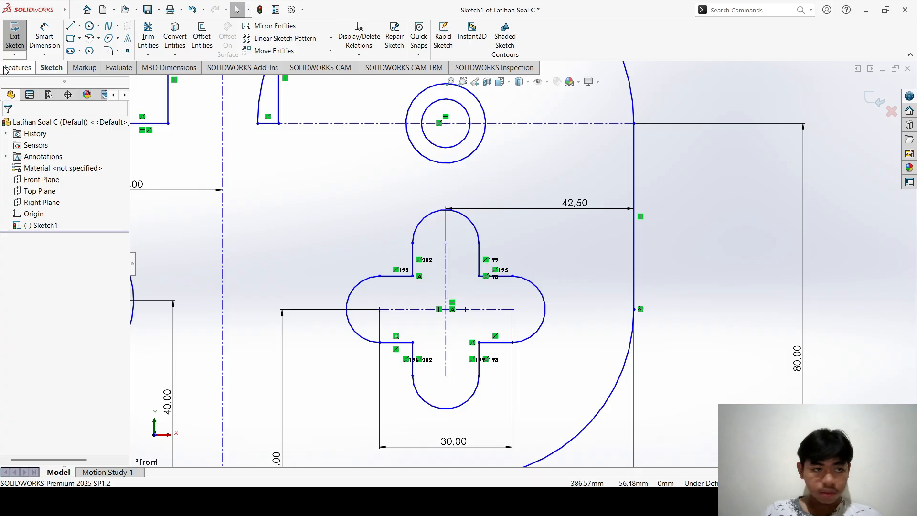
- Examine the cross cutout and the second plate's whole outline, including the large right-hand arc
click(45, 39)
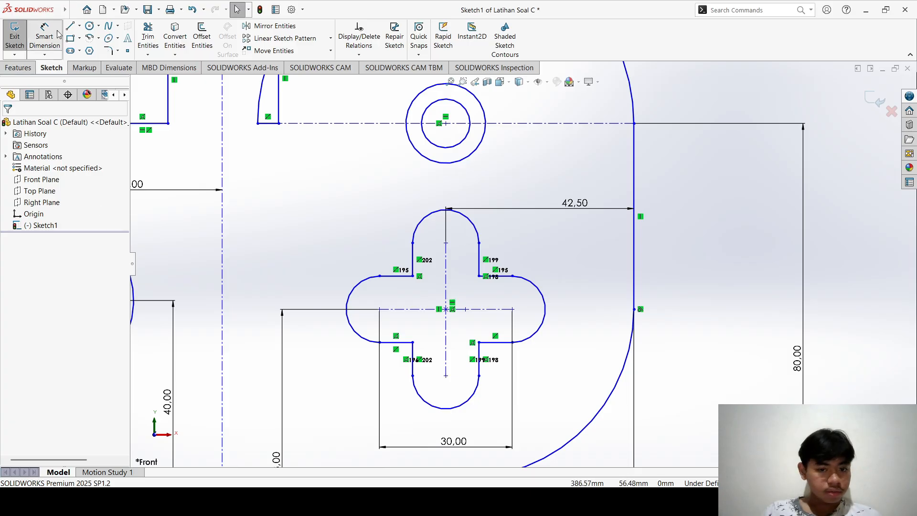
click(424, 219)
key(Escape)
scroll(497, 258, up, 8)
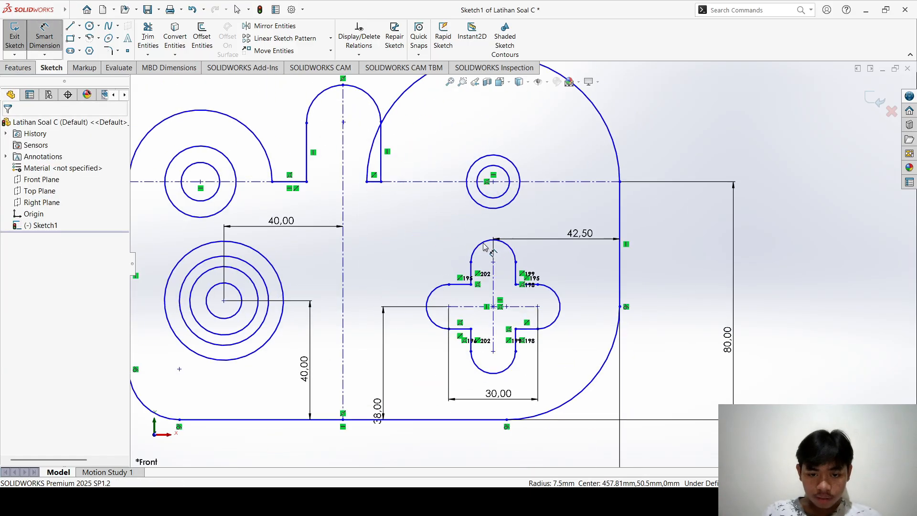
scroll(521, 269, down, 5)
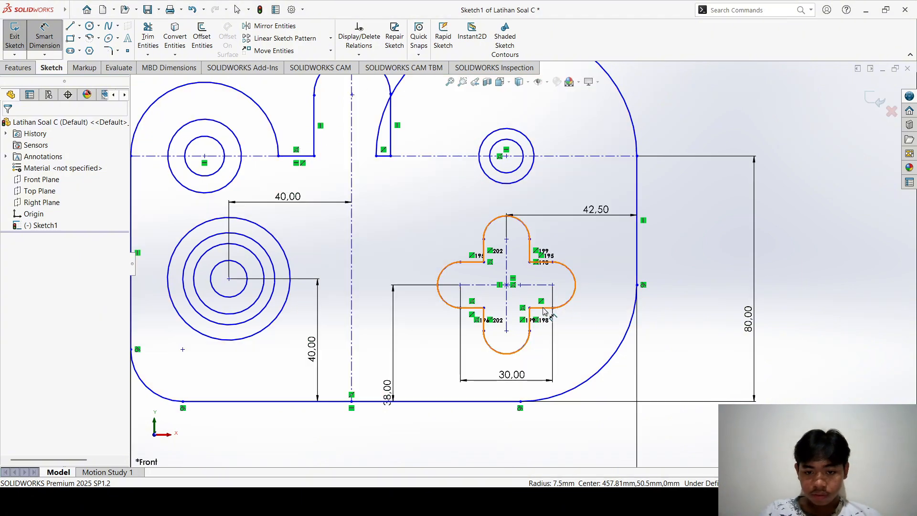
scroll(520, 262, up, 5)
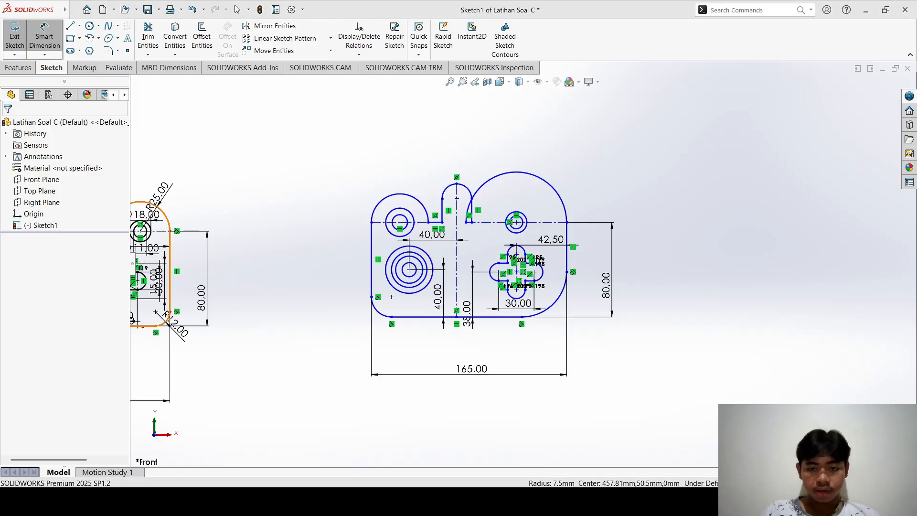
scroll(477, 296, up, 2)
scroll(573, 222, down, 2)
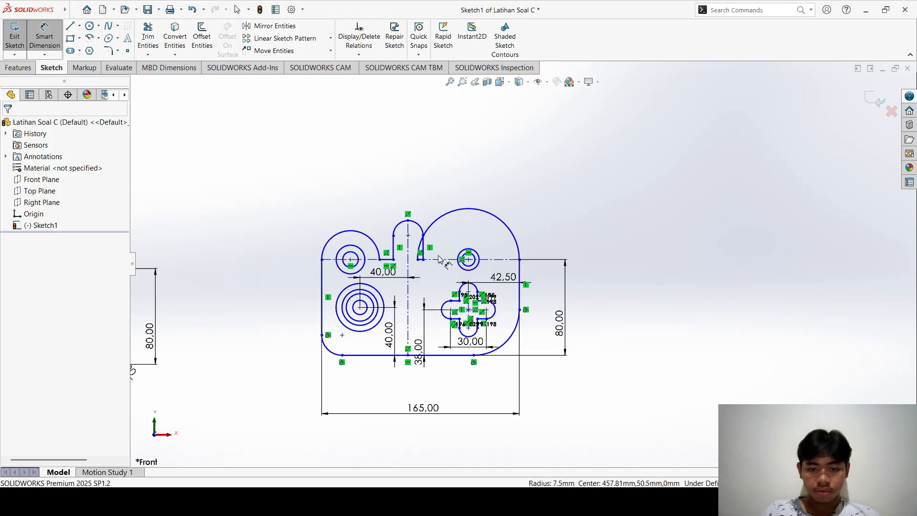
scroll(447, 244, down, 3)
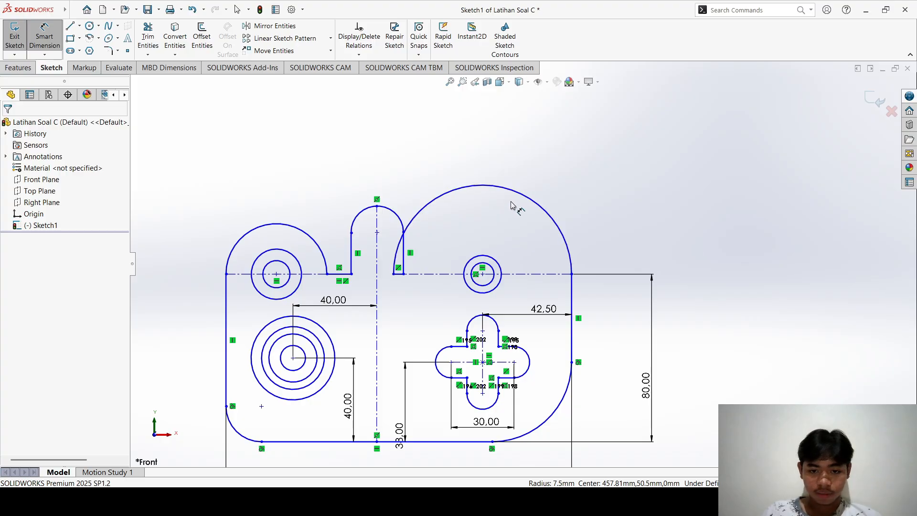
- Undo the 42.5 mm value set for the cutout's distance to the plate's right edge, and select that dimension
key(ctrl+z)
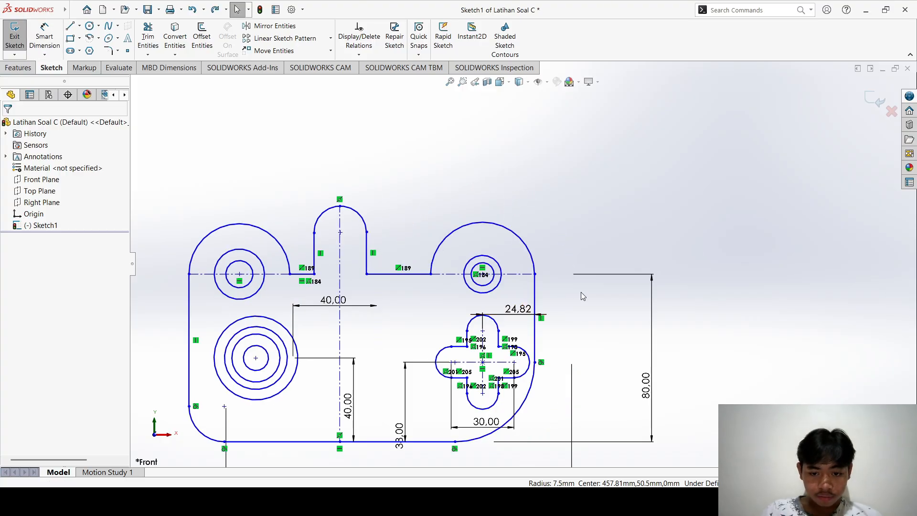
click(521, 306)
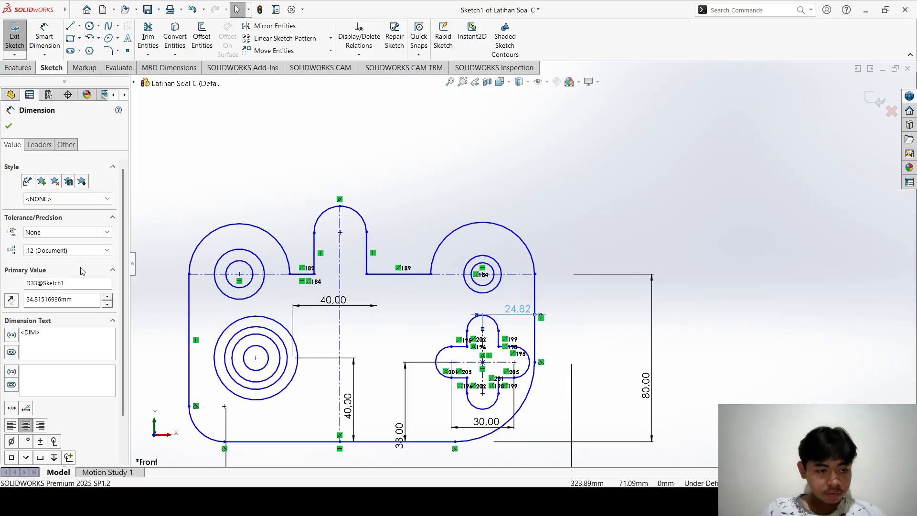
scroll(555, 251, down, 3)
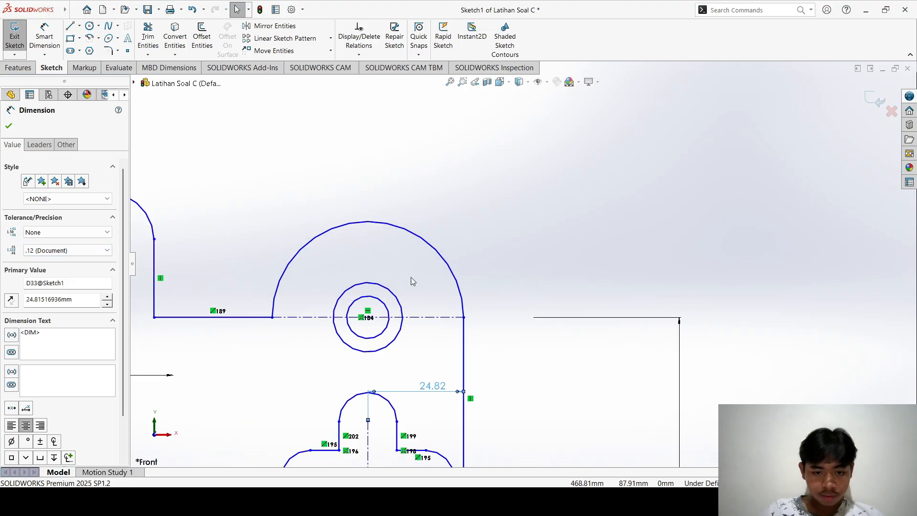
- Make the large right-hand arc of the second plate tangent to the plate's vertical right edge
click(443, 255)
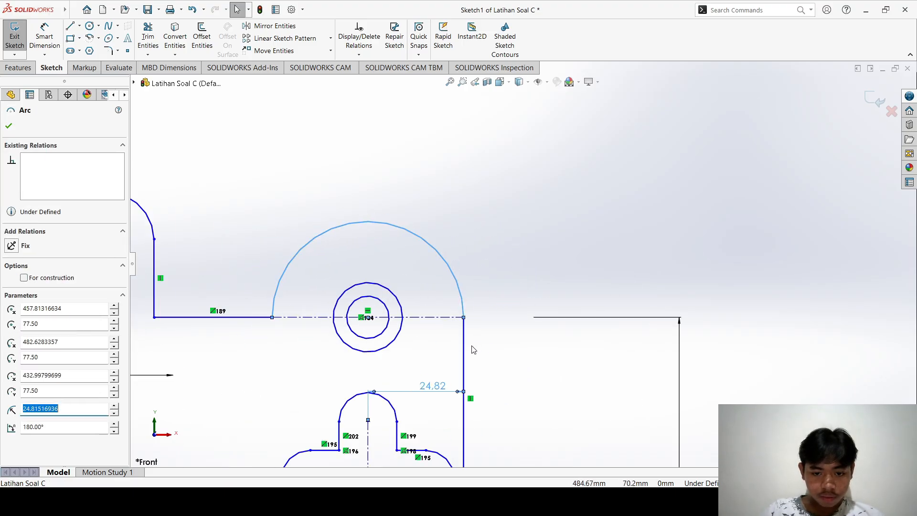
ctrl+click(465, 352)
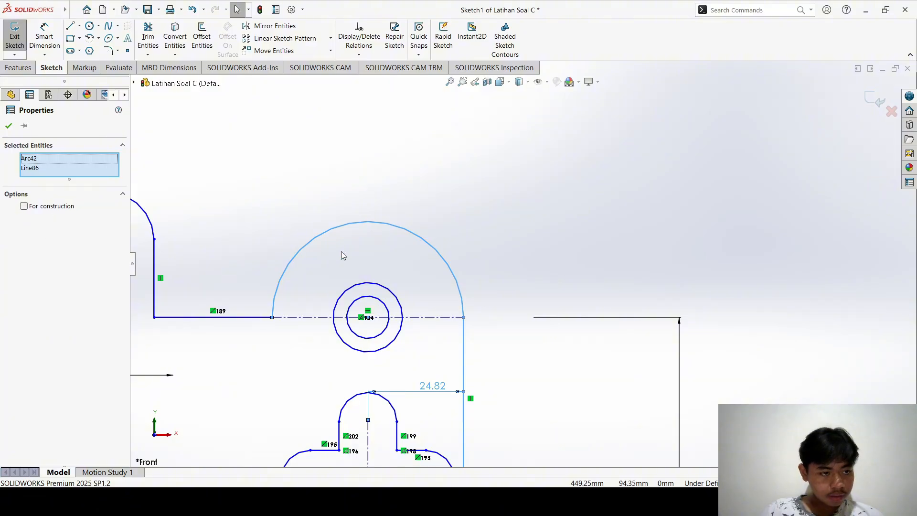
click(471, 199)
click(447, 265)
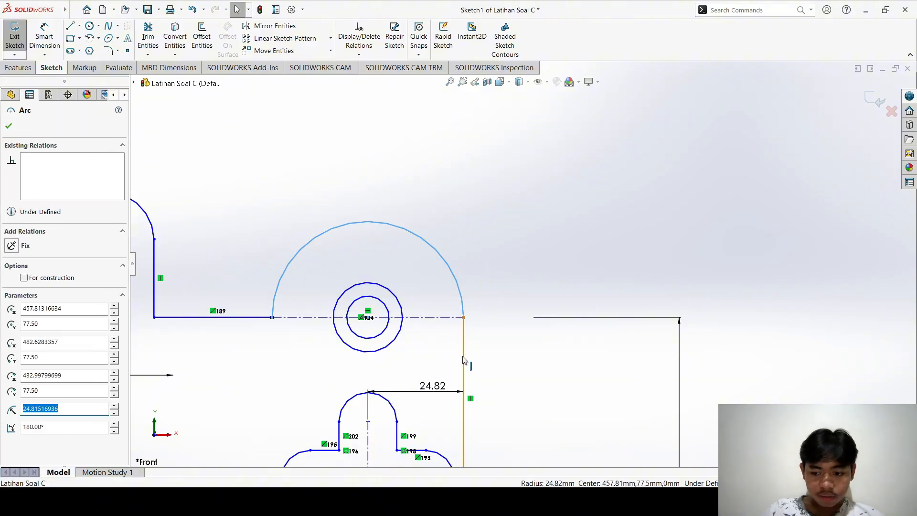
ctrl+click(464, 359)
click(11, 294)
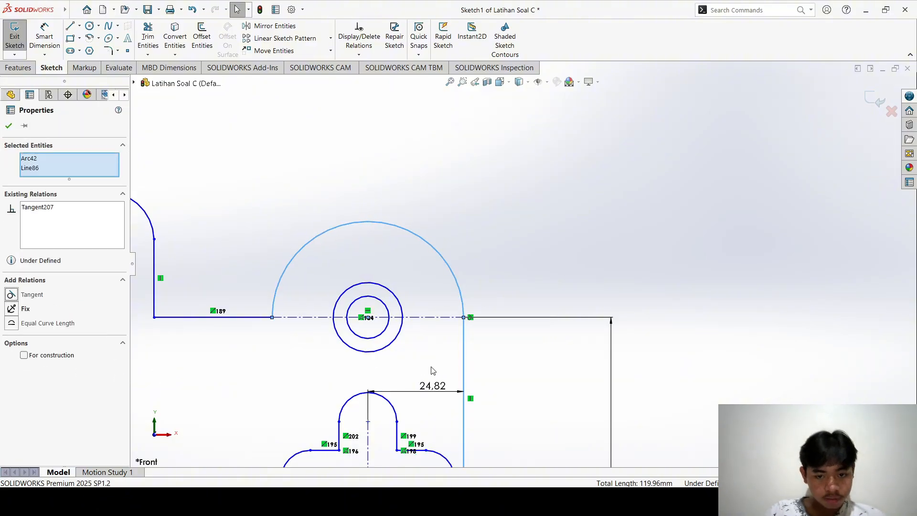
click(514, 367)
- Try to set the distance from the cross cutout's vertical centreline to the second plate's right edge to 42.5 mm
scroll(514, 366, up, 5)
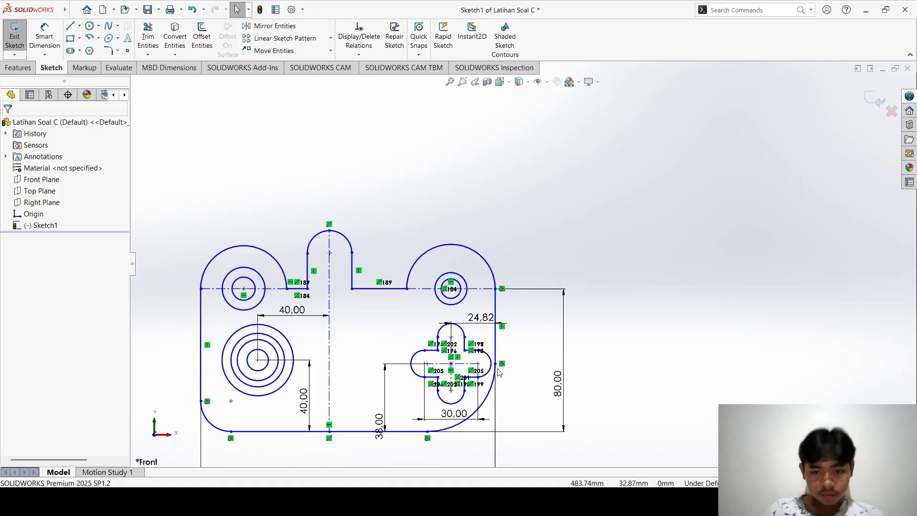
click(496, 311)
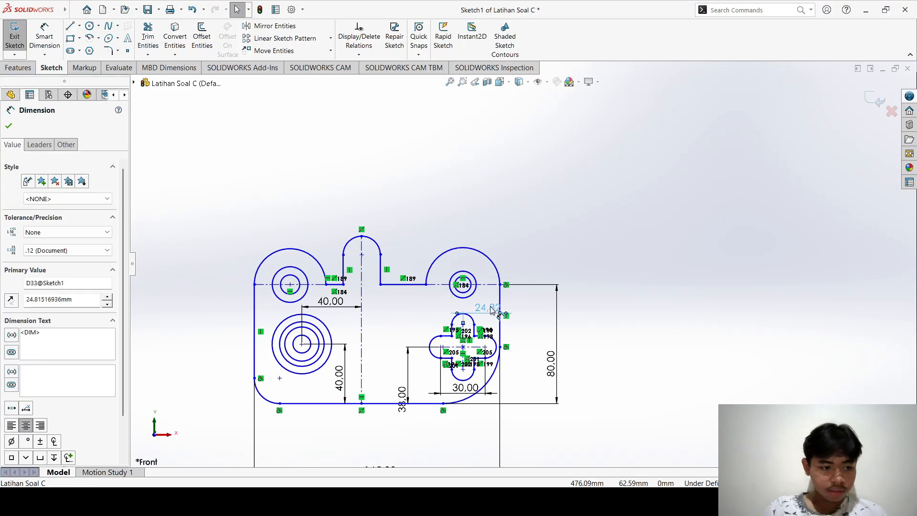
triple_click(73, 297)
text(4)
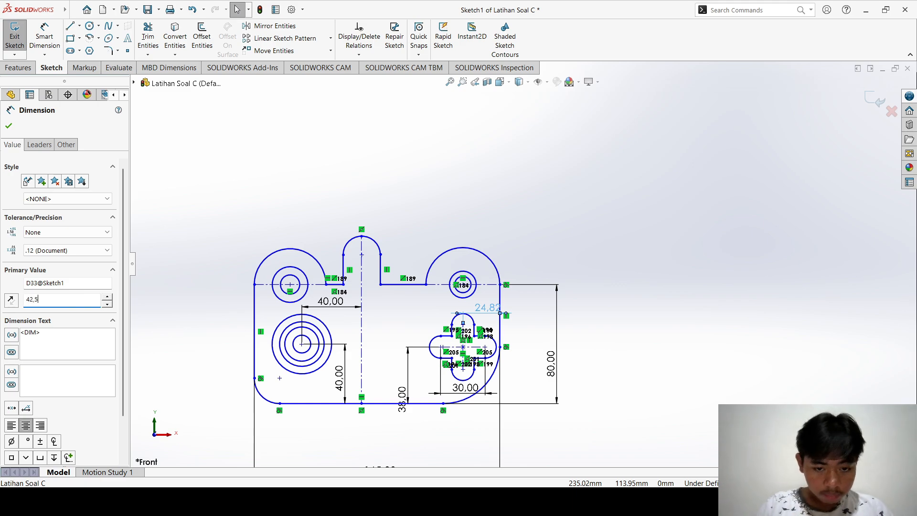
text(2,5)
key(Return)
key(Escape)
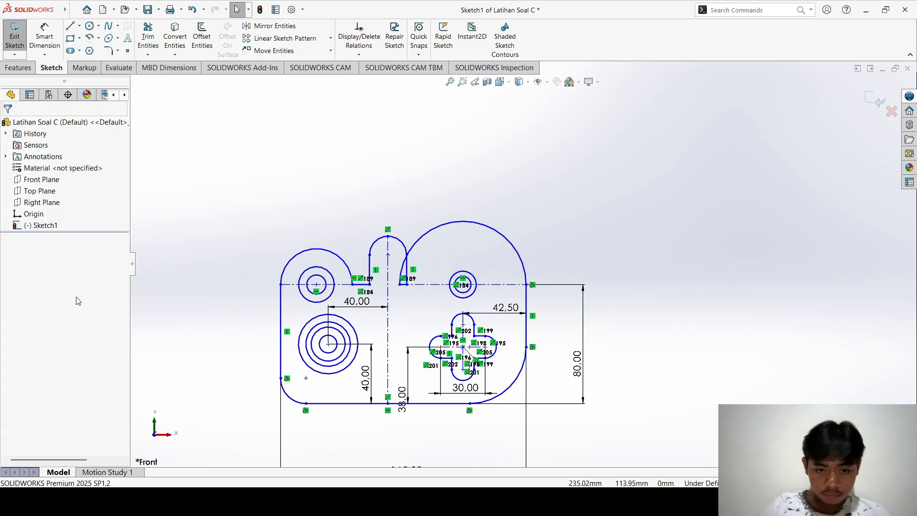
key(ctrl+z)
- Examine the original plate's cross cutout, its construction lines and the midpoint relation on its right arm
scroll(331, 239, up, 3)
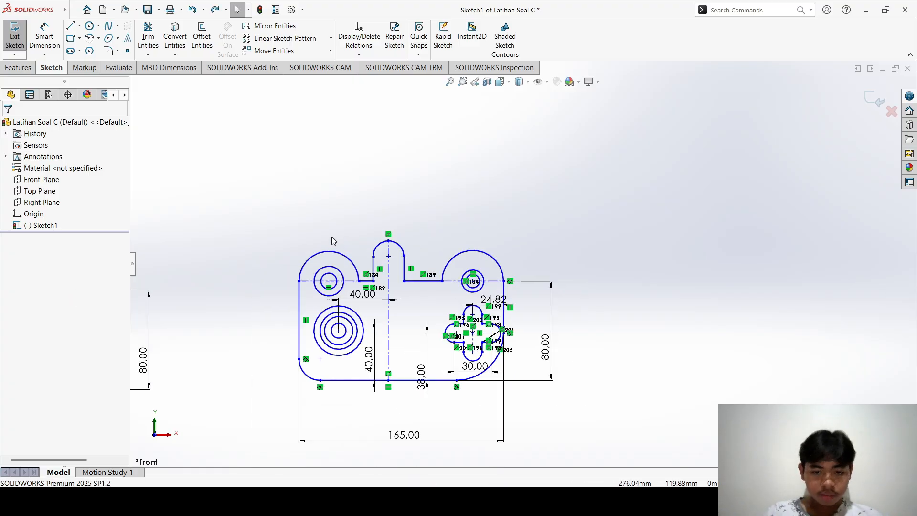
scroll(199, 276, down, 5)
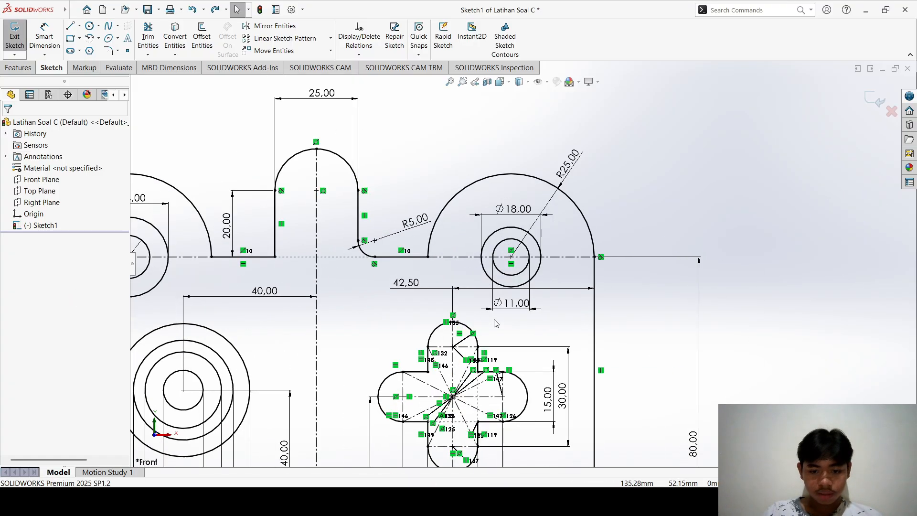
scroll(493, 322, down, 2)
scroll(472, 392, down, 4)
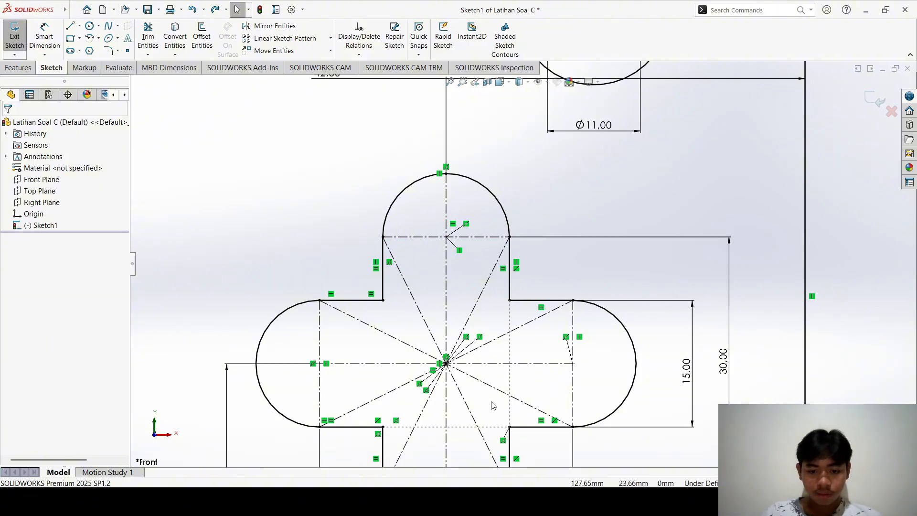
scroll(472, 379, up, 4)
scroll(483, 330, down, 5)
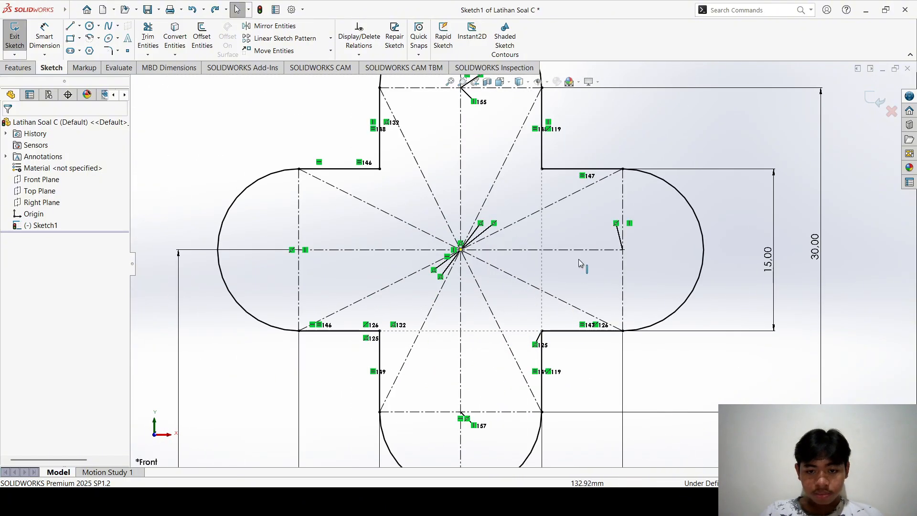
click(616, 224)
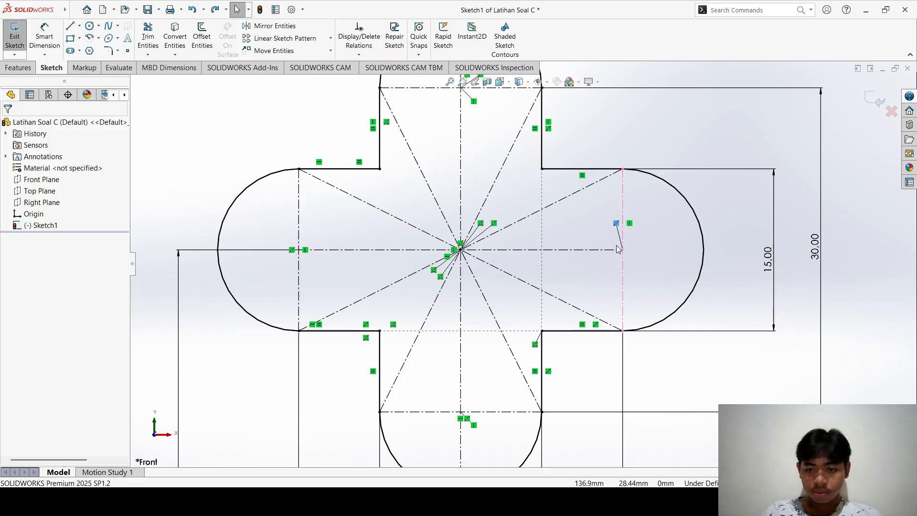
key(Escape)
click(615, 223)
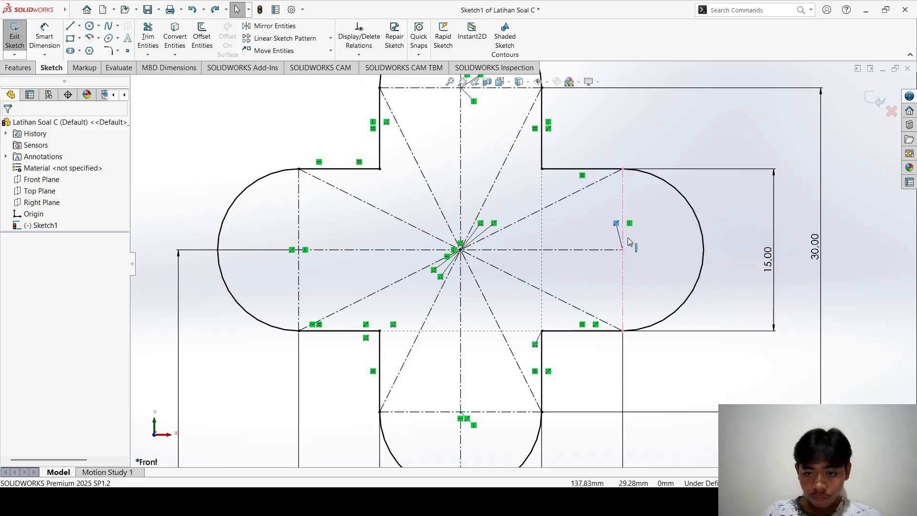
- Delete the whole second plate copy with its dimensions, keeping only the original plate sketch
scroll(679, 274, up, 10)
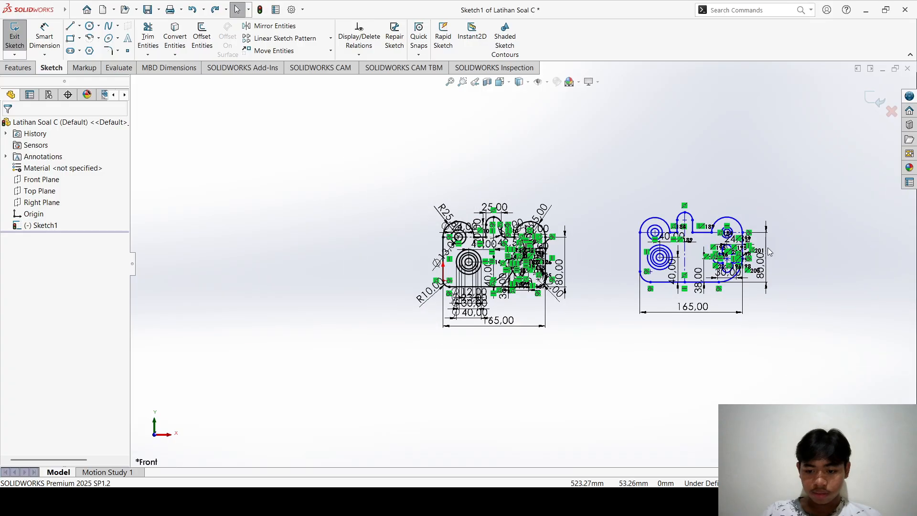
drag(623, 180, 783, 345)
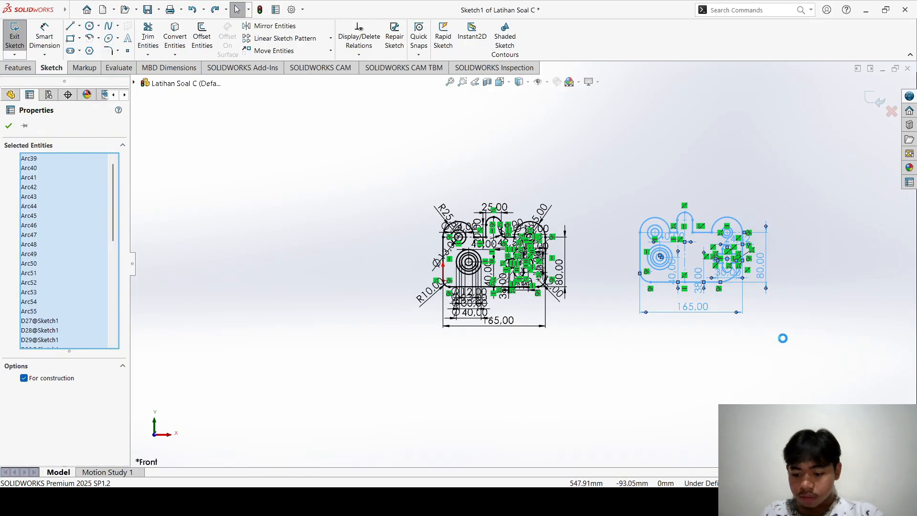
key(Delete)
scroll(530, 244, down, 5)
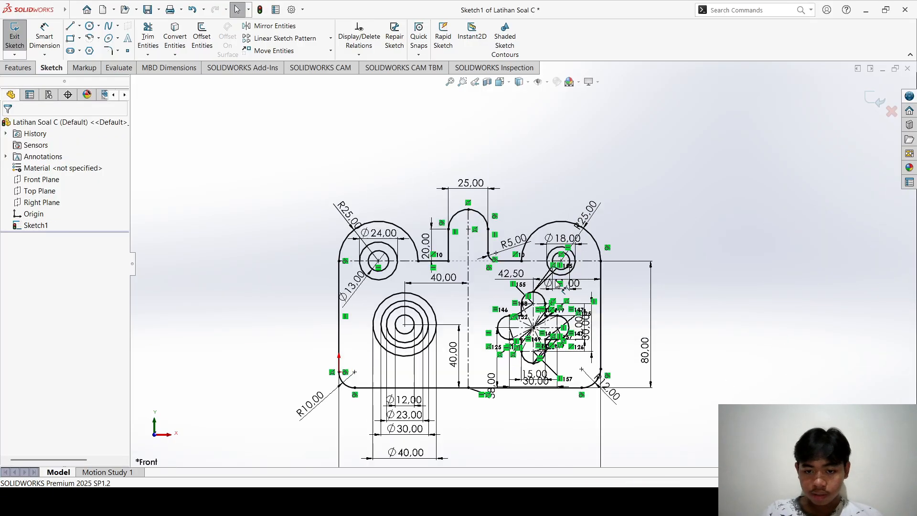
scroll(556, 280, down, 1)
- Examine the dimensioned bracket sketch of Latihan Soal D, including its slots, centre hole and sloped side
scroll(514, 263, up, 1)
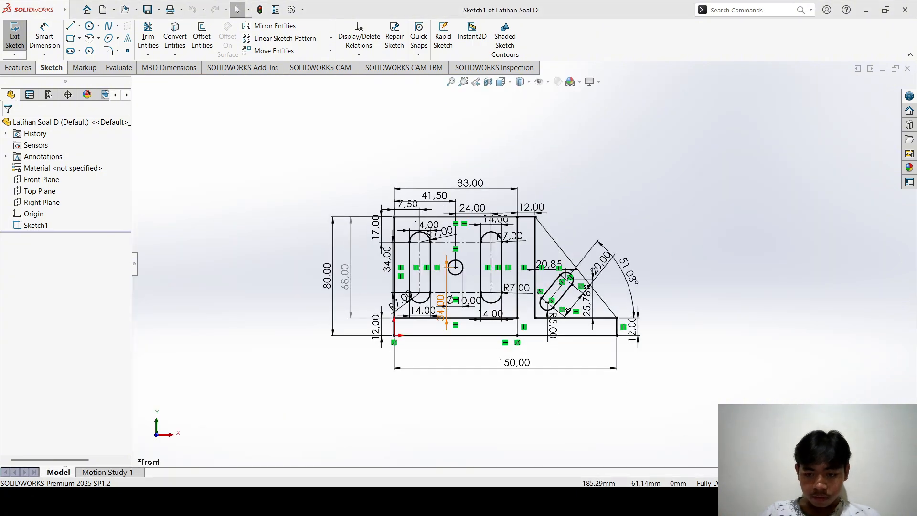
scroll(533, 270, down, 1)
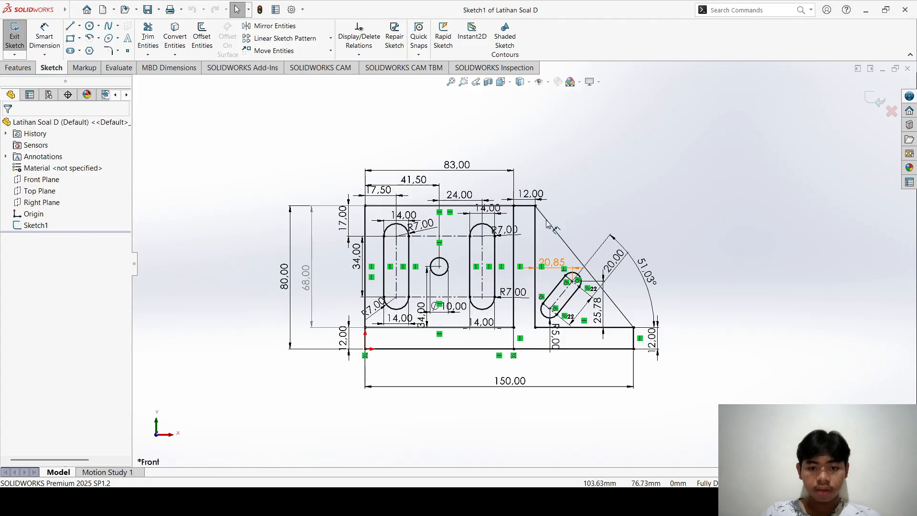
ctrl+middle_drag(557, 183, 545, 215)
scroll(544, 215, down, 1)
scroll(433, 287, down, 4)
scroll(699, 227, up, 7)
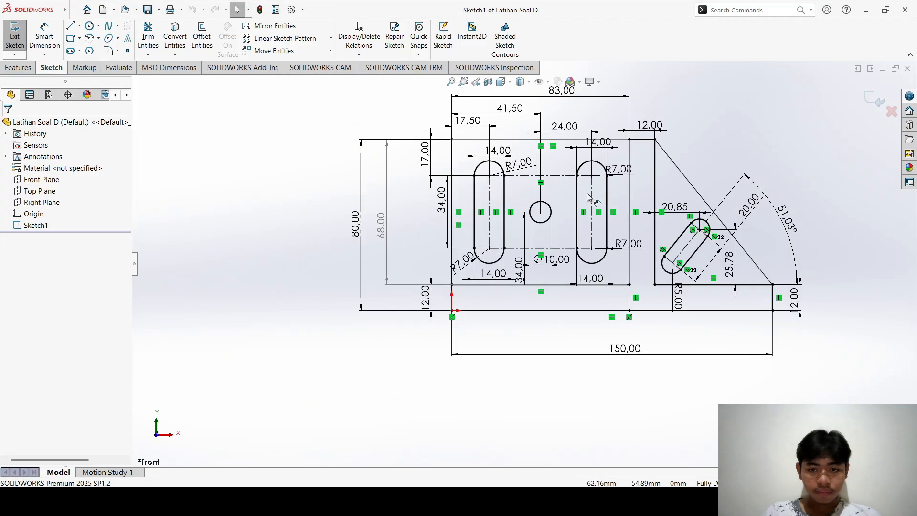
scroll(699, 227, down, 3)
scroll(706, 232, up, 3)
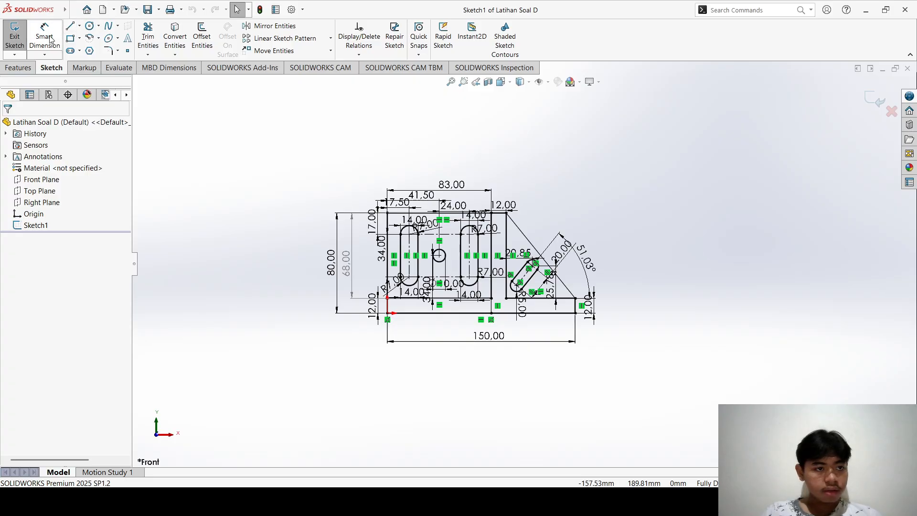
- Draw a corner rectangle to the right of the dimensioned bracket as the base outline of a second copy
click(70, 38)
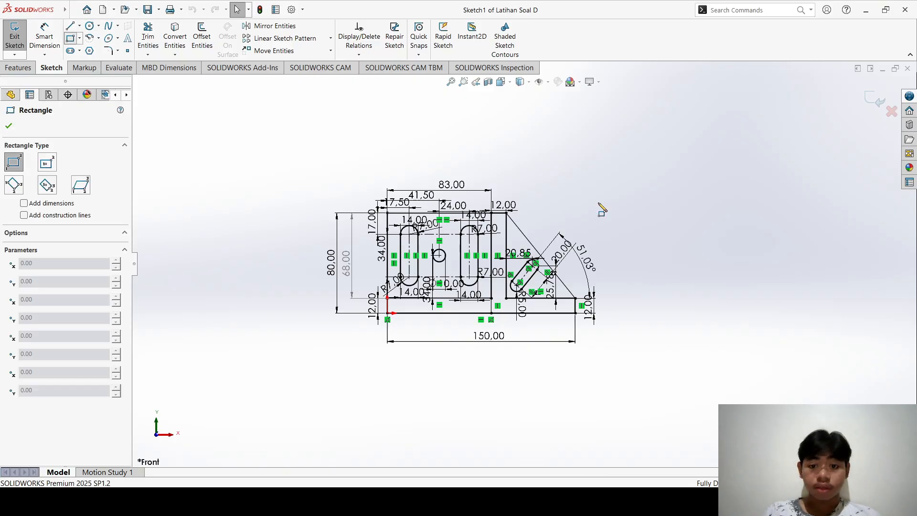
click(679, 223)
click(873, 336)
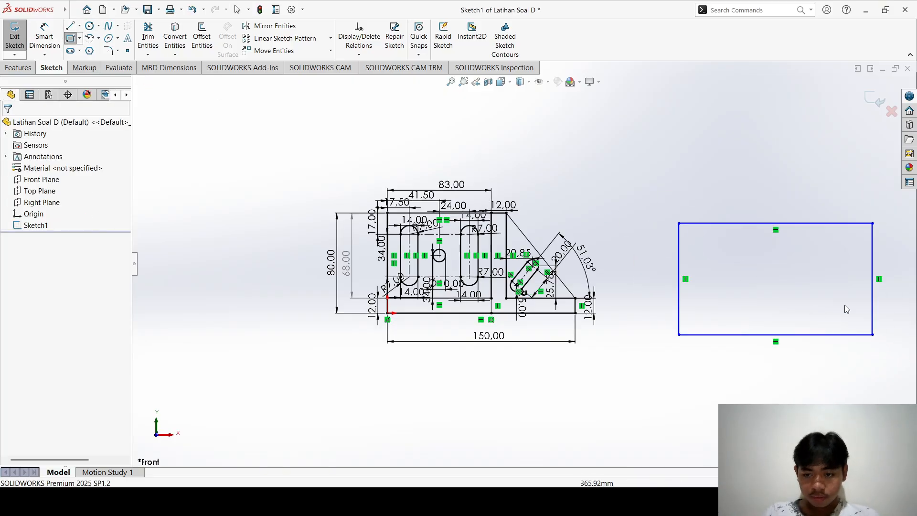
scroll(845, 305, up, 2)
scroll(874, 317, down, 5)
scroll(874, 321, up, 1)
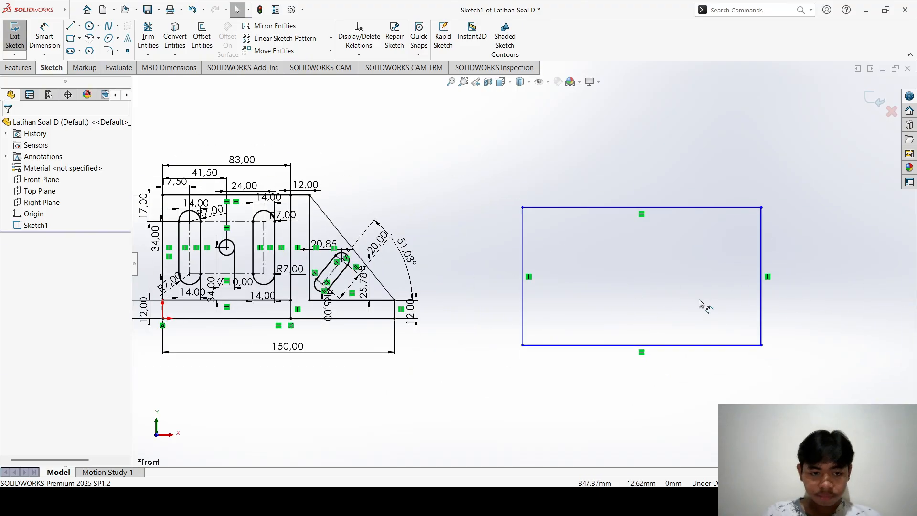
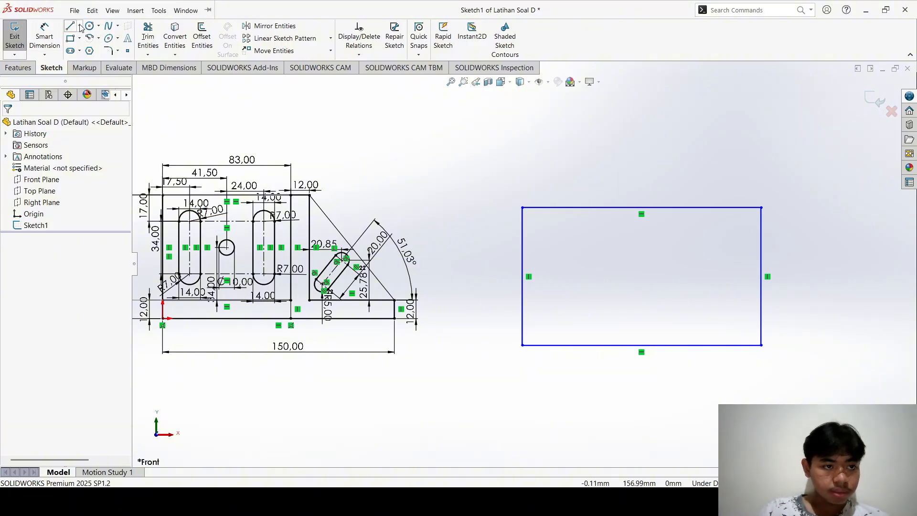
- Draw a smaller corner rectangle from the new outline's top edge to its right edge, overlapping the upper right corner
click(70, 39)
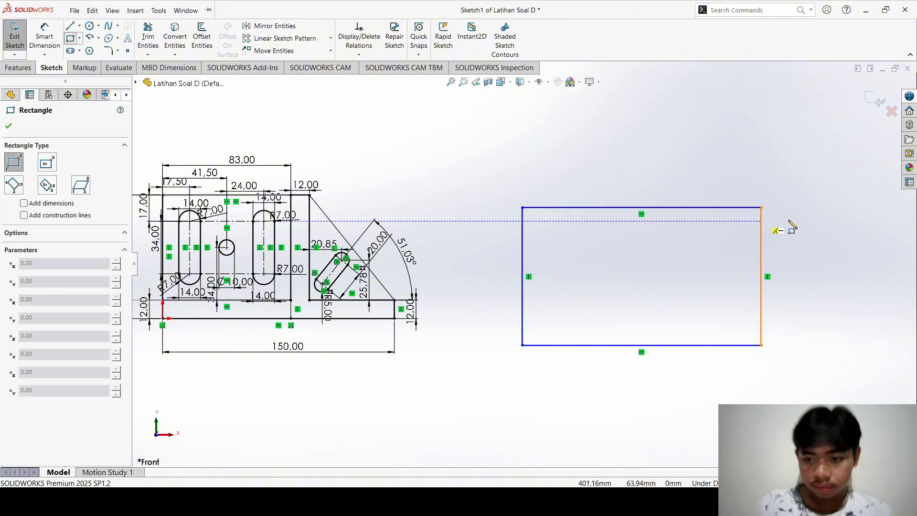
click(709, 208)
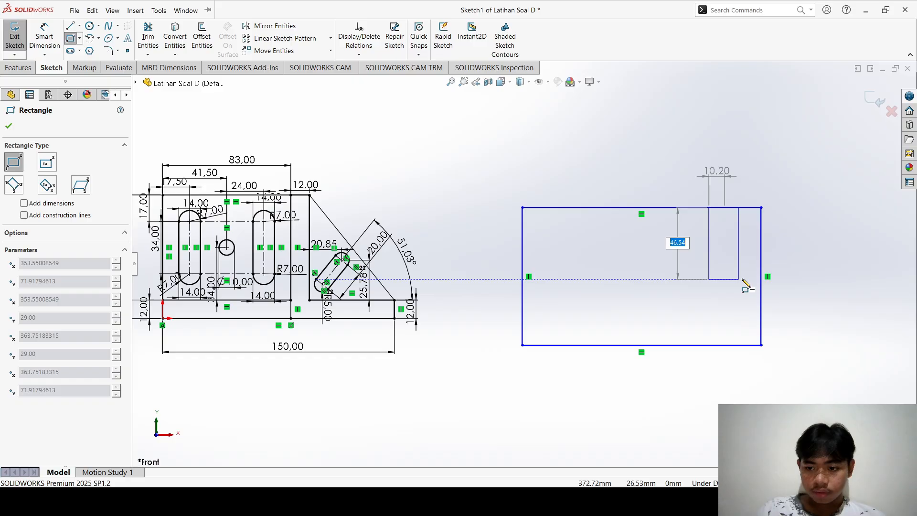
click(762, 309)
key(Escape)
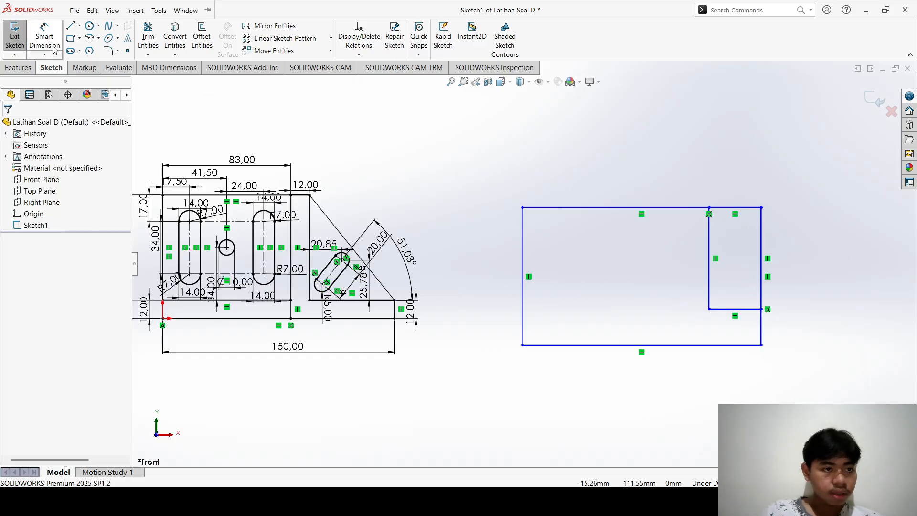
- Trim the overlapping top and right edges of the upper right corner to leave a stepped outline
click(148, 36)
mouse_move(815, 271)
mouse_down()
mouse_move(733, 237)
mouse_move(735, 176)
mouse_up()
key(Escape)
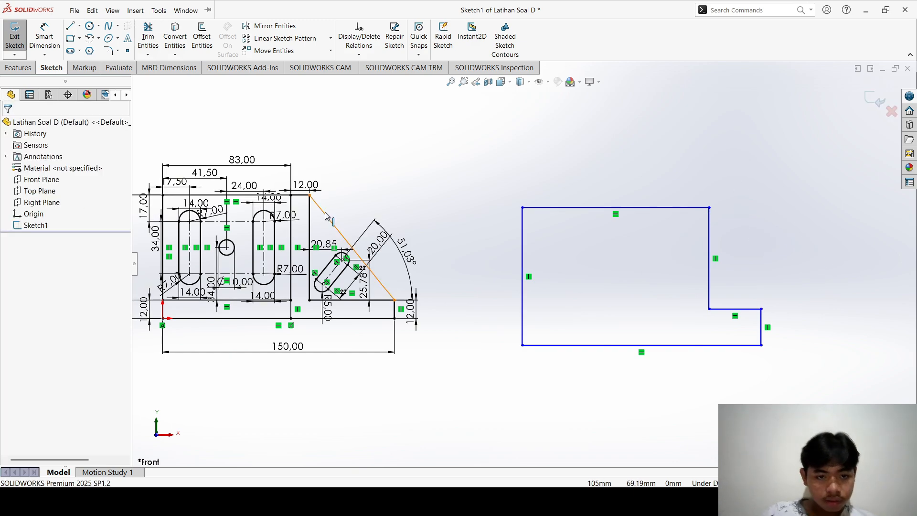
- Draw a sloped line across the step, from the top edge's right end to the upper corner of the short right edge
click(323, 213)
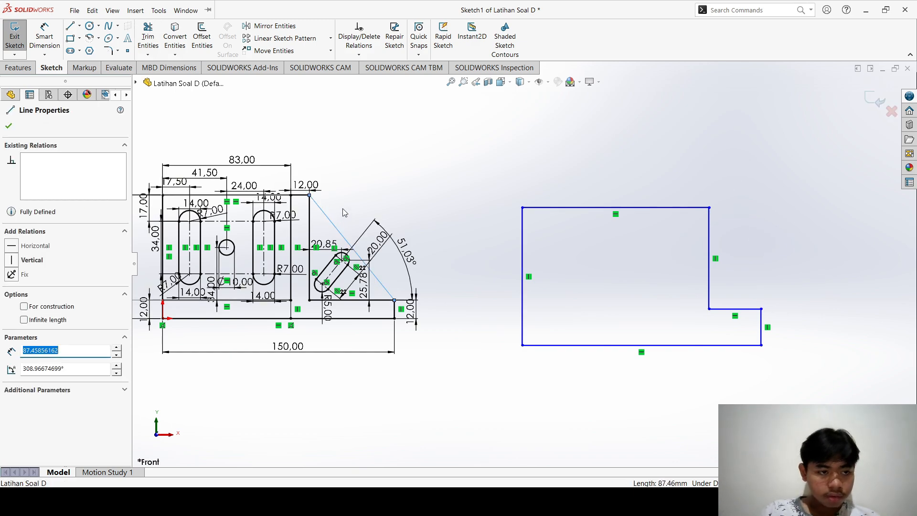
key(Escape)
click(72, 26)
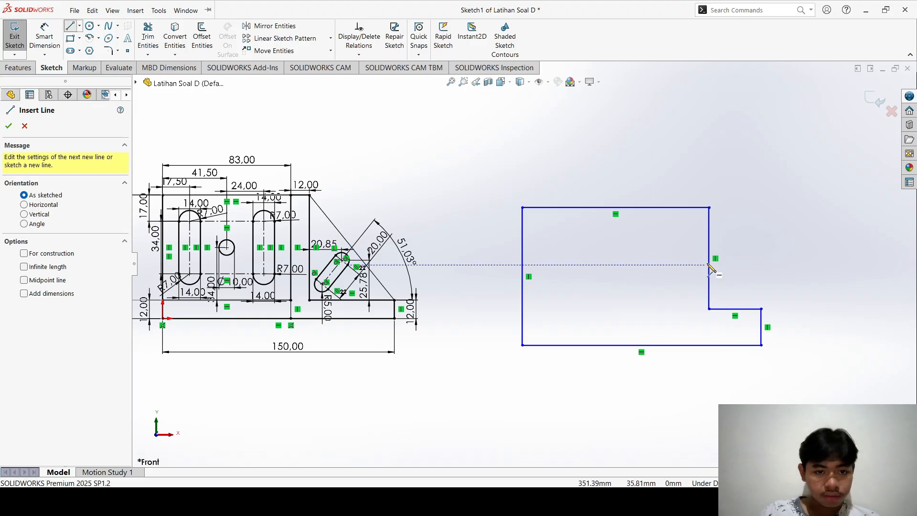
click(709, 208)
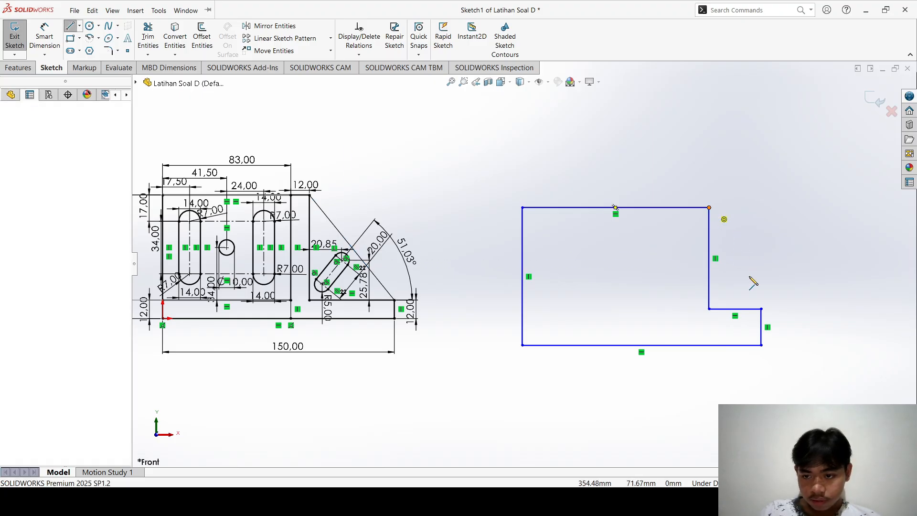
click(762, 309)
key(Escape)
- Examine the slot, hole and spacing dimensions on the original bracket
key(f)
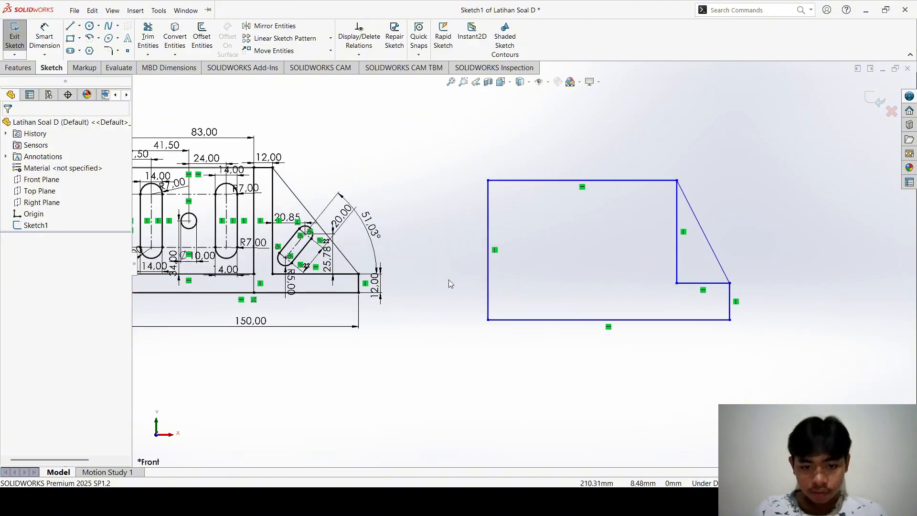
scroll(556, 244, down, 7)
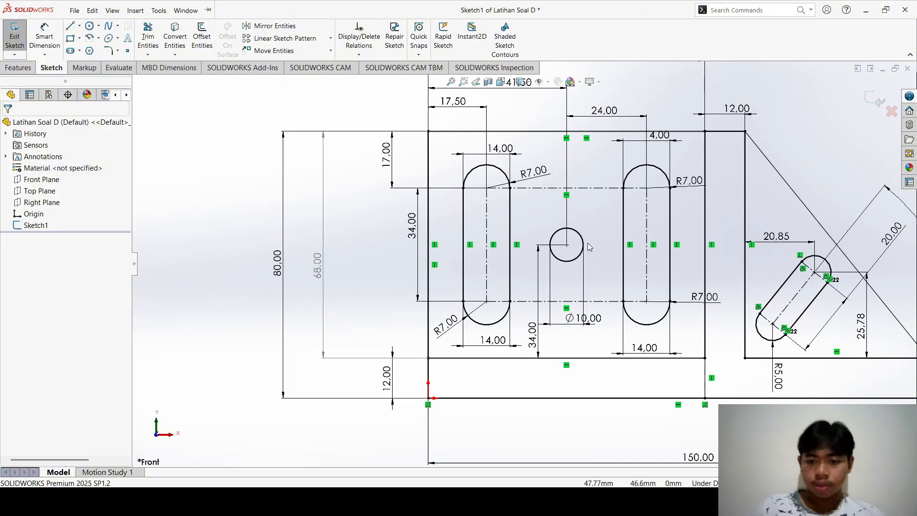
key(f)
scroll(505, 227, down, 6)
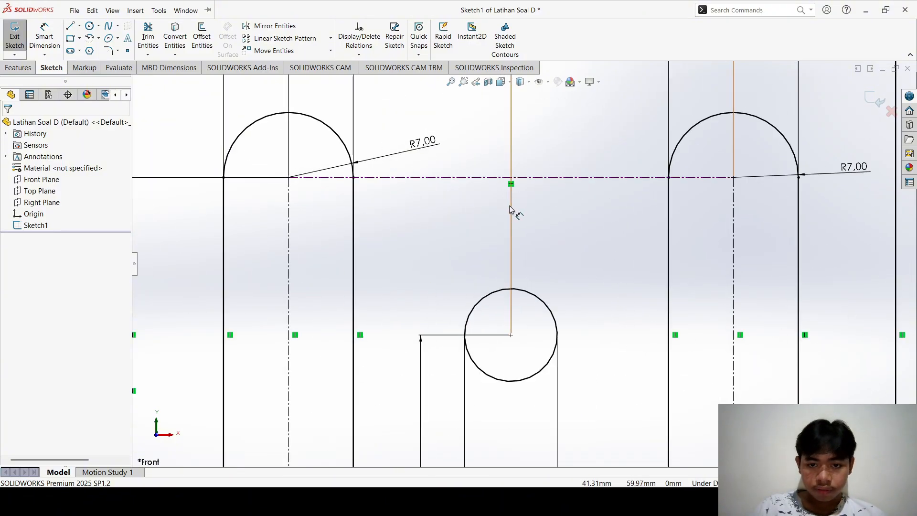
key(f)
scroll(835, 288, up, 4)
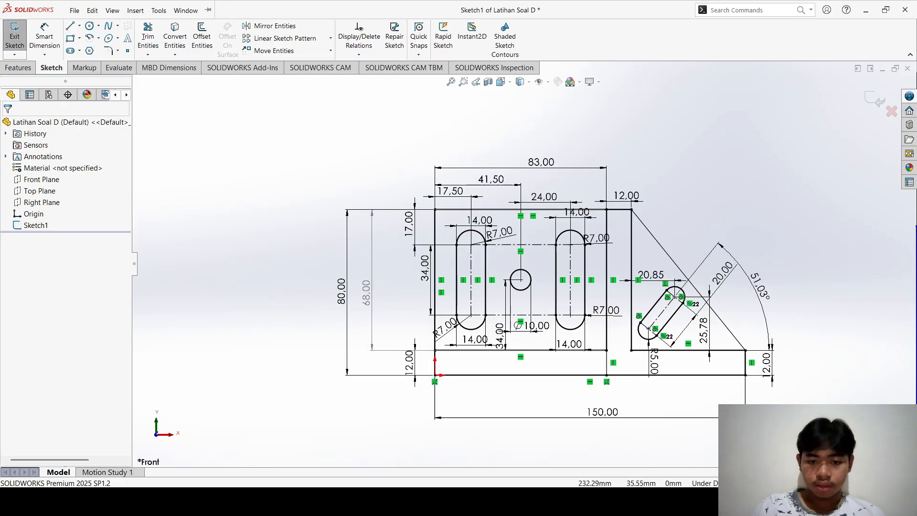
scroll(889, 295, down, 2)
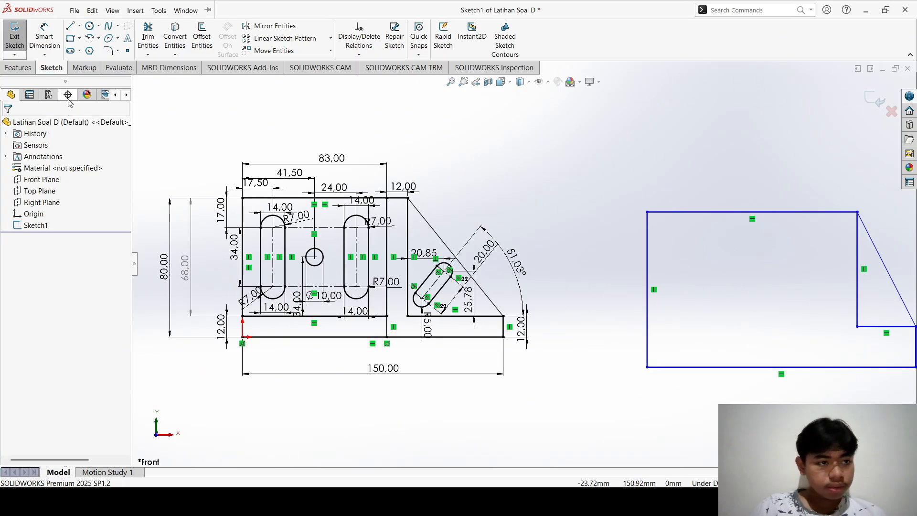
- Draw a vertical straight slot near the new outline's left edge, about 40 mm between centres and 20 mm wide
click(72, 50)
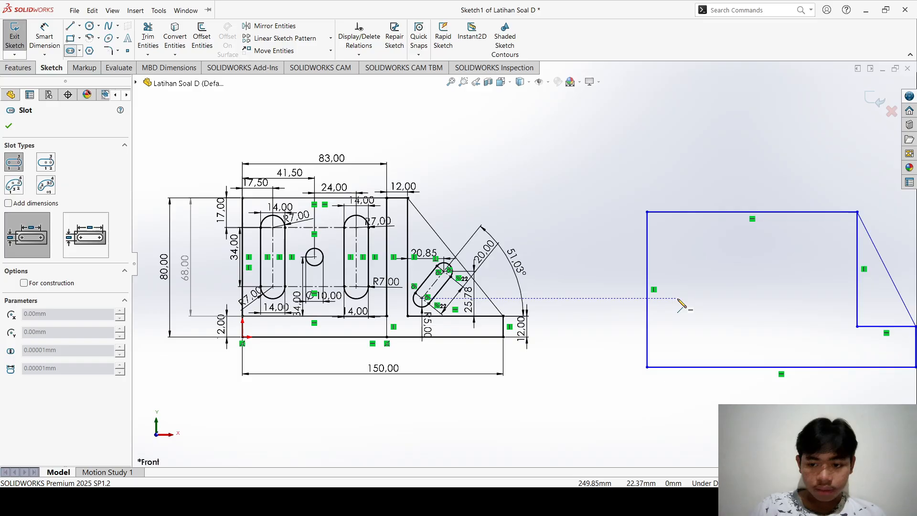
click(679, 326)
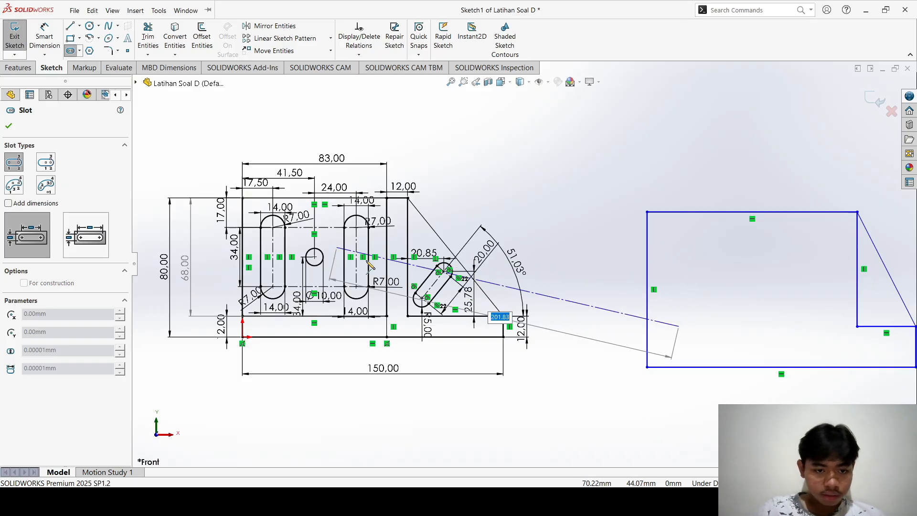
scroll(366, 253, down, 3)
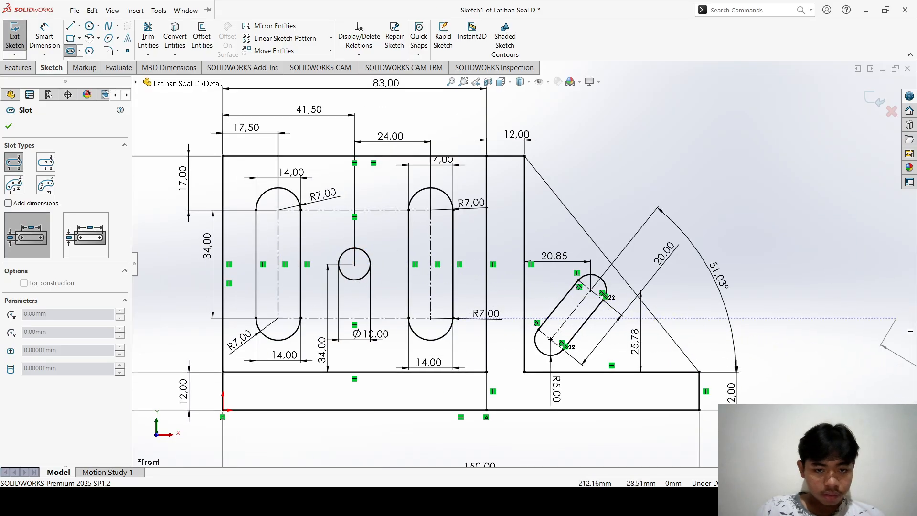
scroll(900, 320, down, 3)
scroll(833, 285, up, 5)
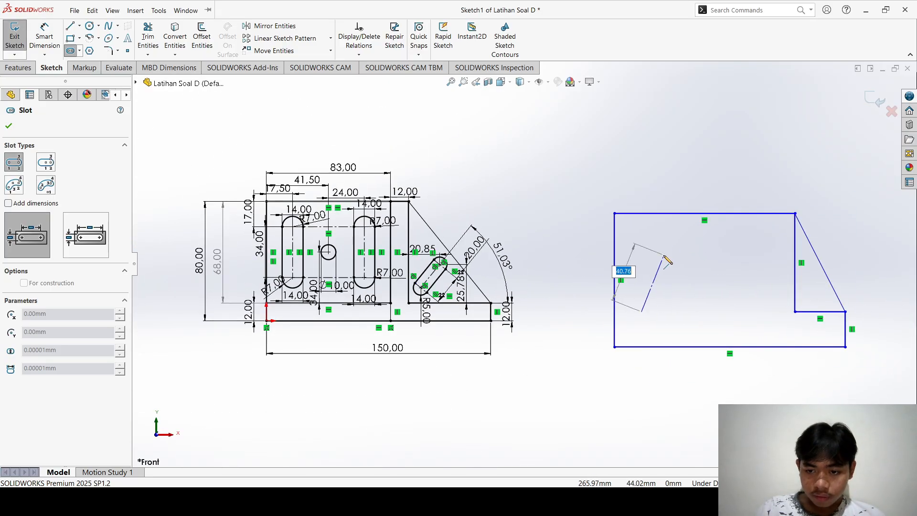
click(642, 252)
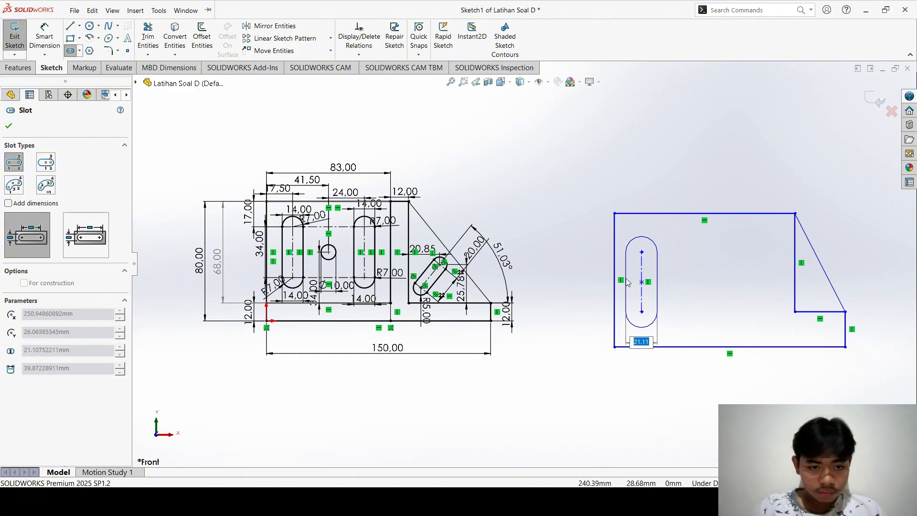
click(629, 279)
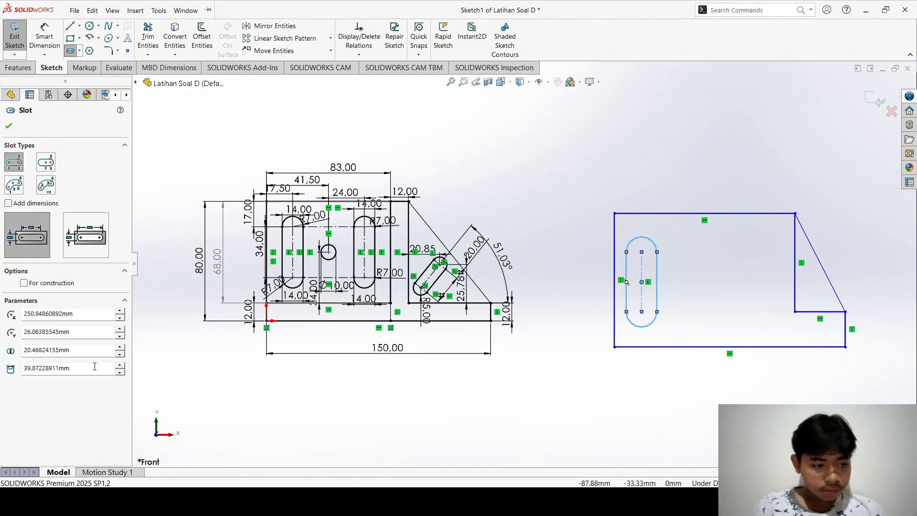
- Set the new slot's width to 14 mm and its centre-to-centre length to 34 mm
double_click(63, 350)
text(14)
key(Return)
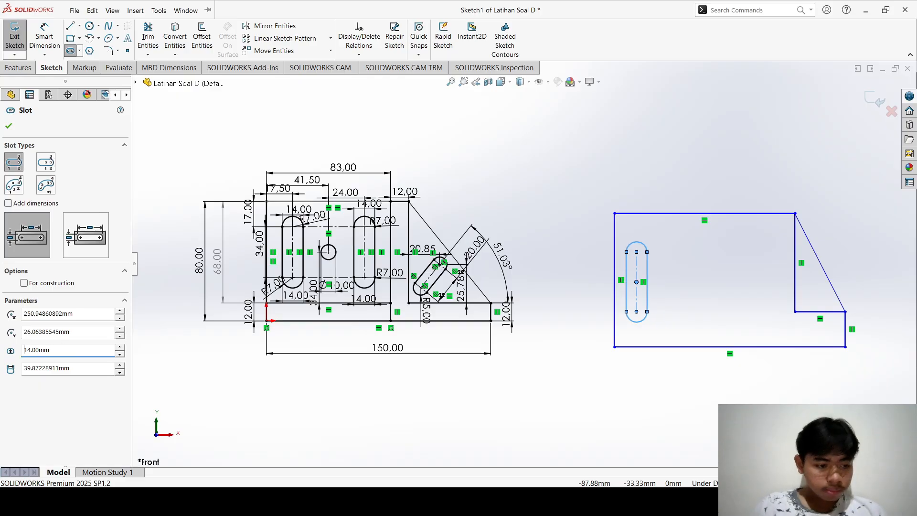
double_click(70, 368)
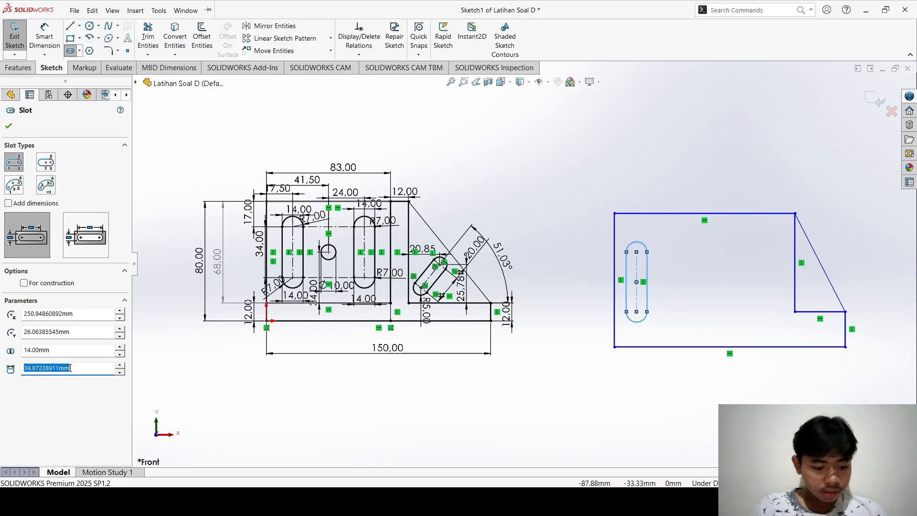
text(34)
key(Return)
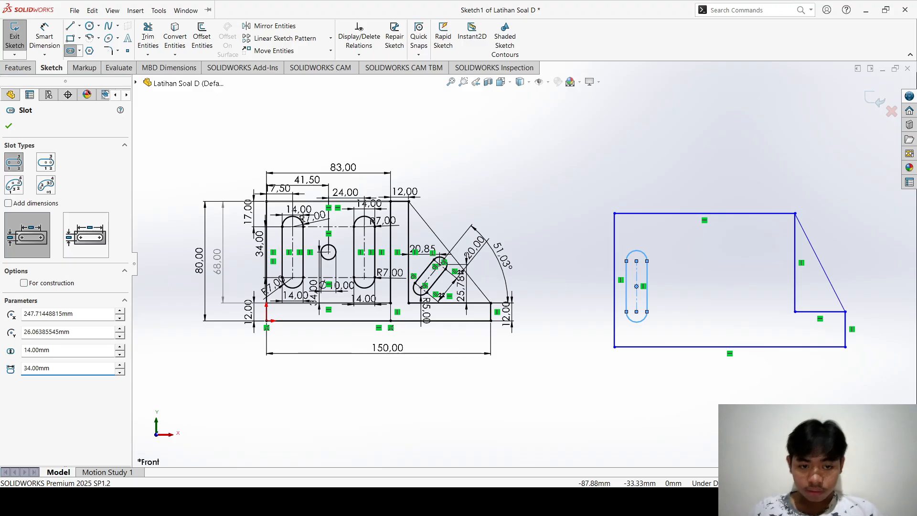
key(Escape)
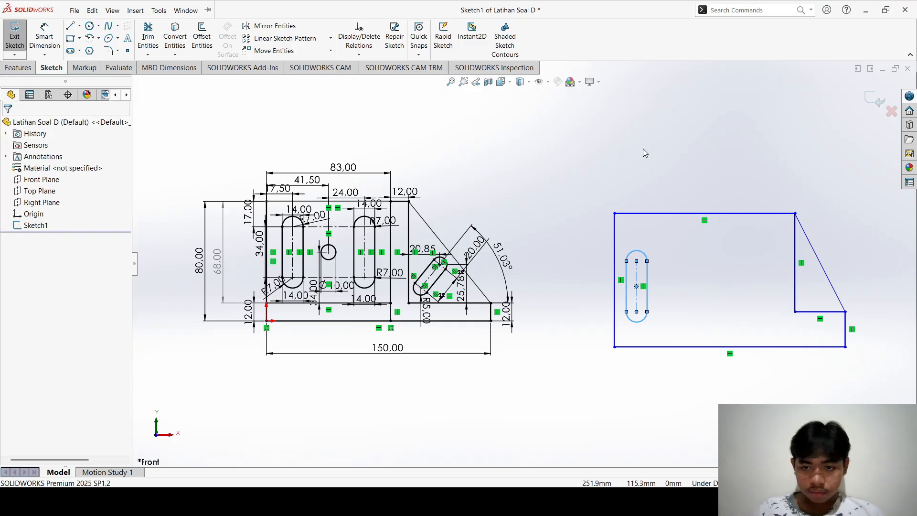
- Copy the new vertical slot and paste a duplicate just to its right inside the second outline
click(648, 281)
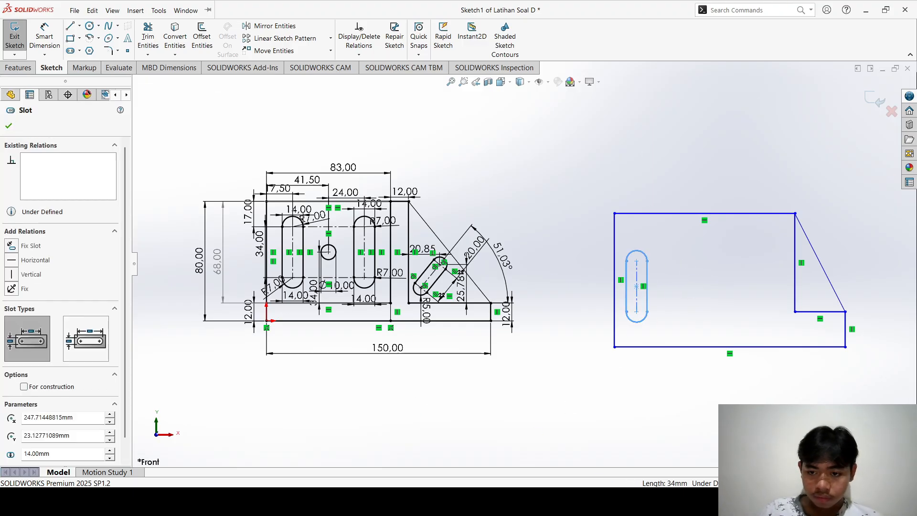
click(634, 188)
drag(624, 244, 658, 323)
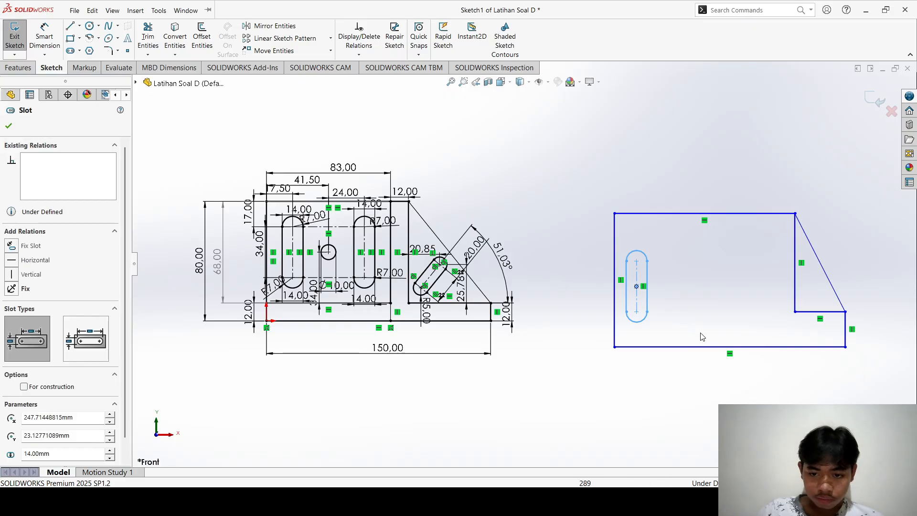
click(731, 293)
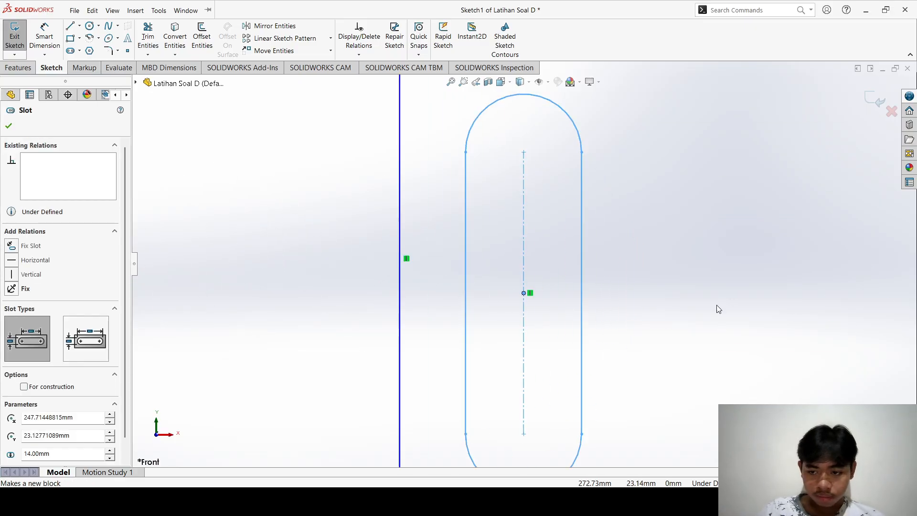
click(715, 349)
key(ctrl+v)
scroll(717, 330, up, 5)
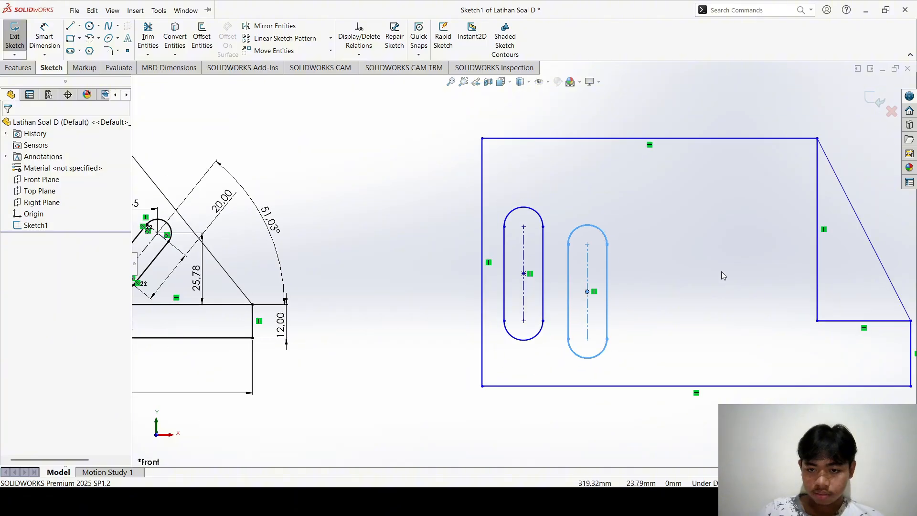
click(645, 262)
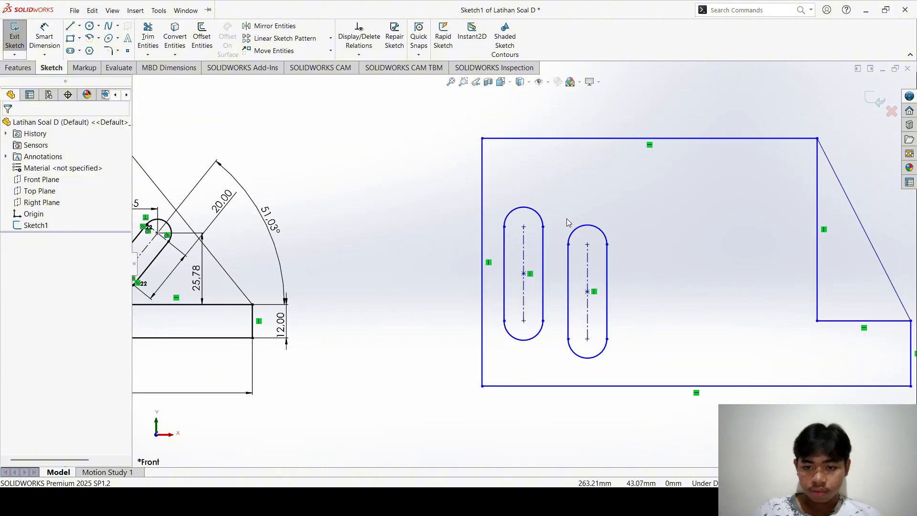
- Try to move the pasted slot farther right within the outline, and undo the resulting change
drag(567, 219, 643, 367)
drag(583, 292, 687, 279)
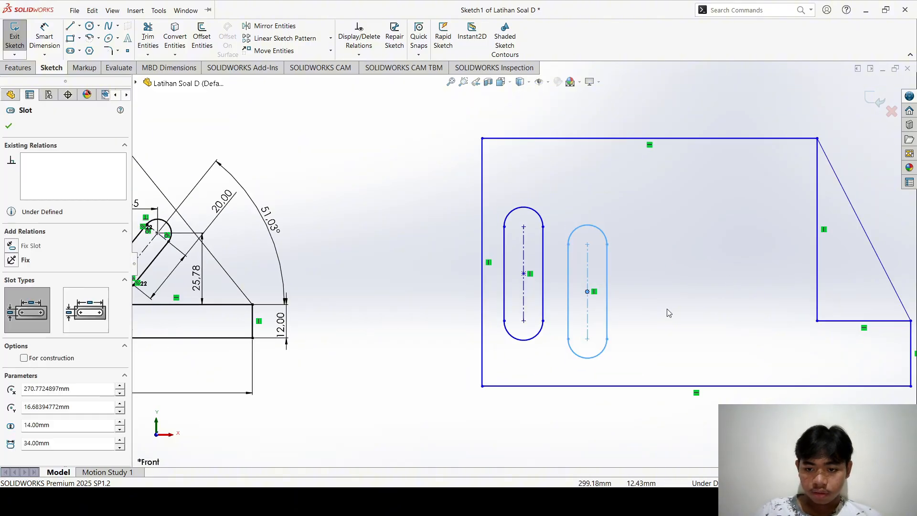
click(667, 309)
drag(556, 235, 641, 364)
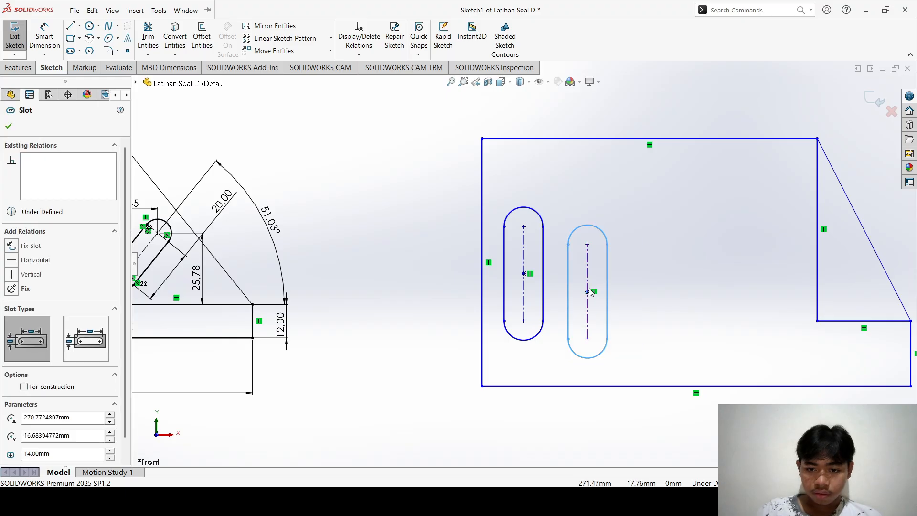
drag(583, 284, 607, 288)
click(617, 186)
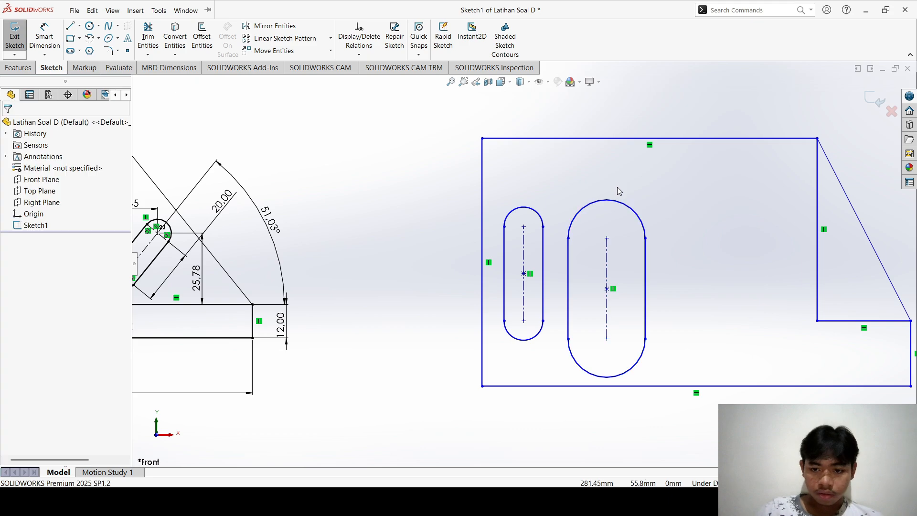
key(ctrl+z)
- Reposition the R7 dimension label at the upper end of the original bracket's right vertical slot
scroll(522, 265, up, 4)
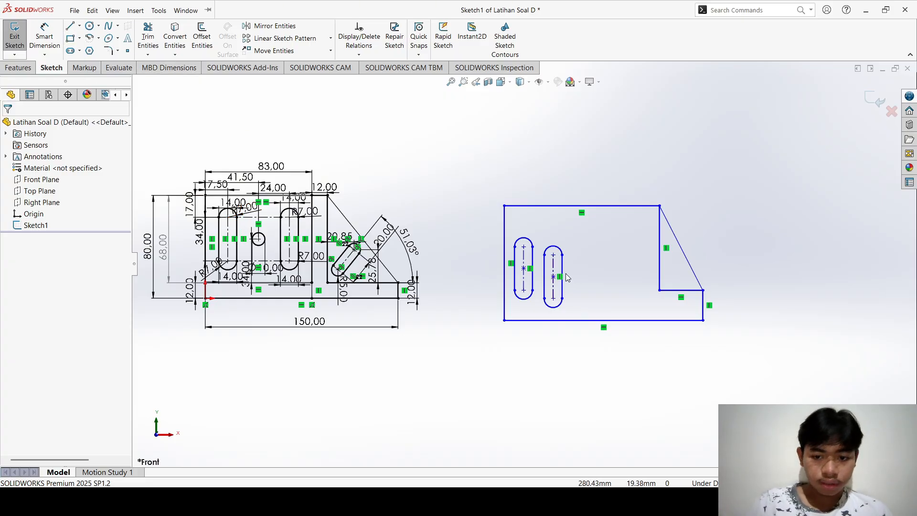
scroll(567, 275, up, 2)
scroll(560, 228, down, 3)
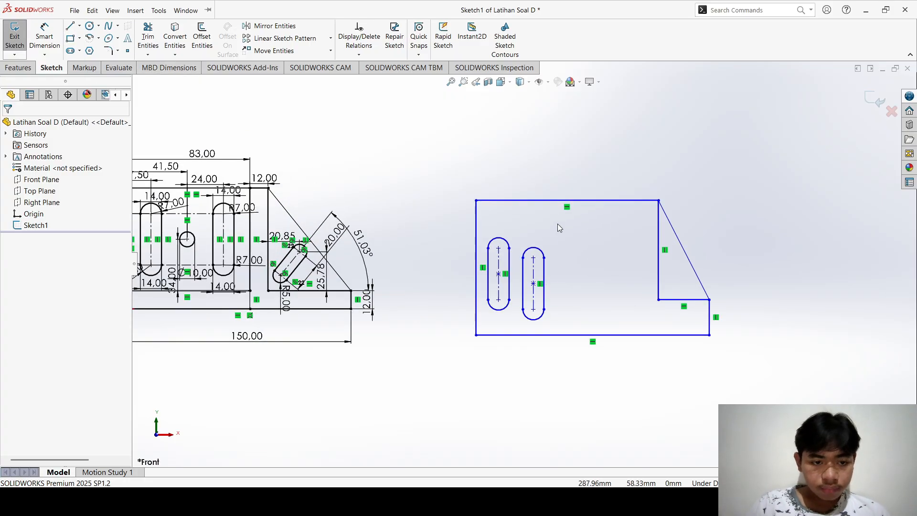
scroll(525, 255, up, 1)
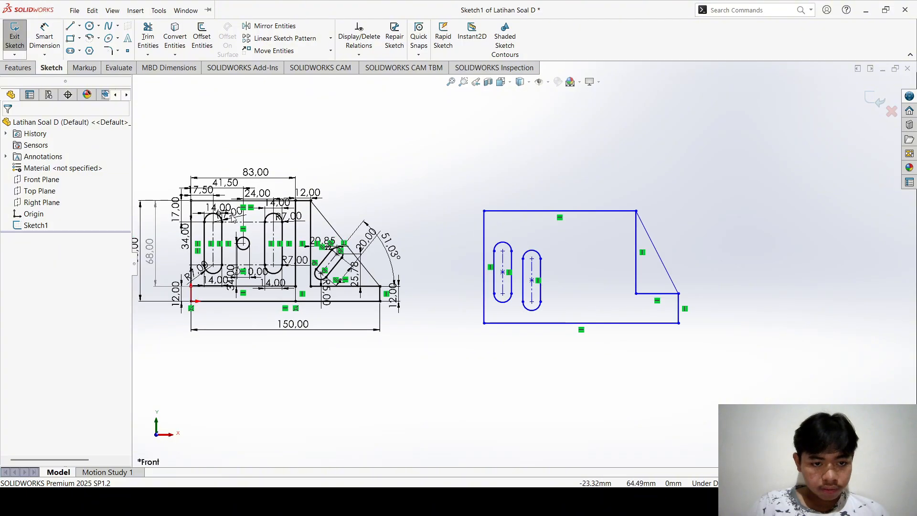
scroll(503, 273, down, 5)
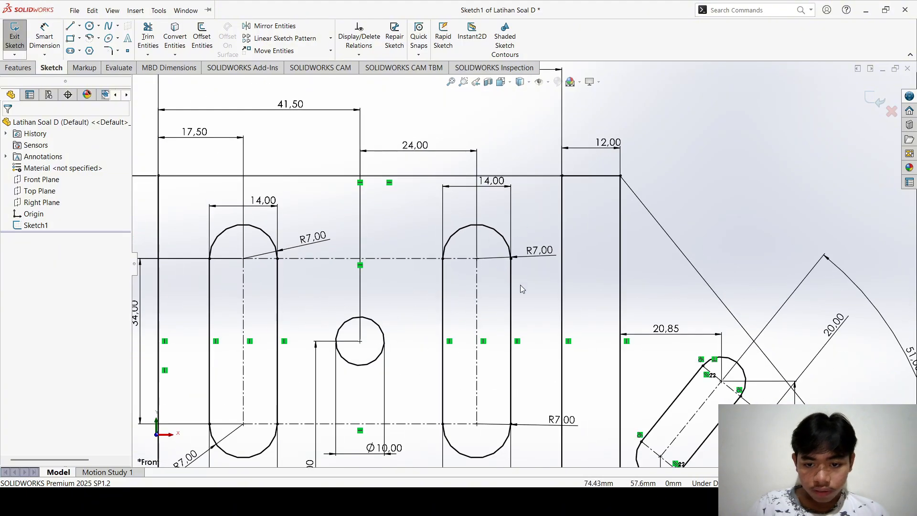
click(519, 261)
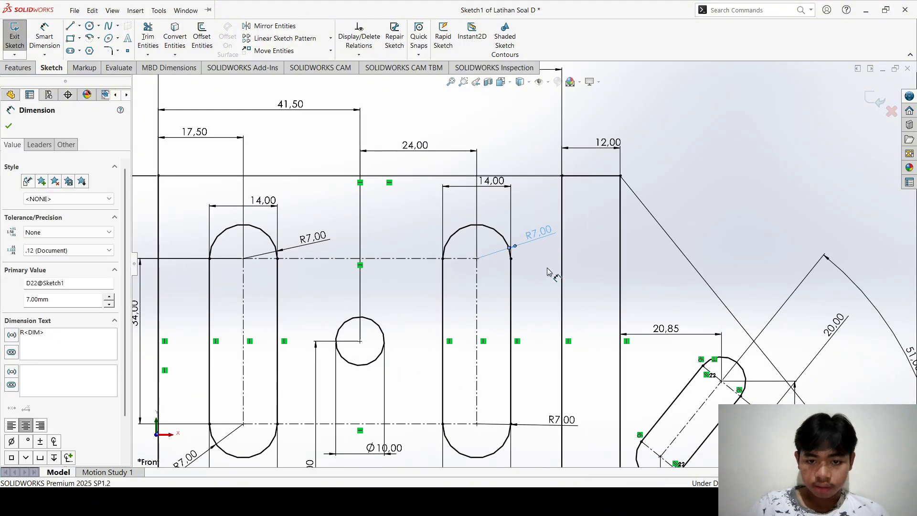
scroll(553, 257, up, 3)
scroll(764, 308, up, 2)
scroll(764, 308, down, 3)
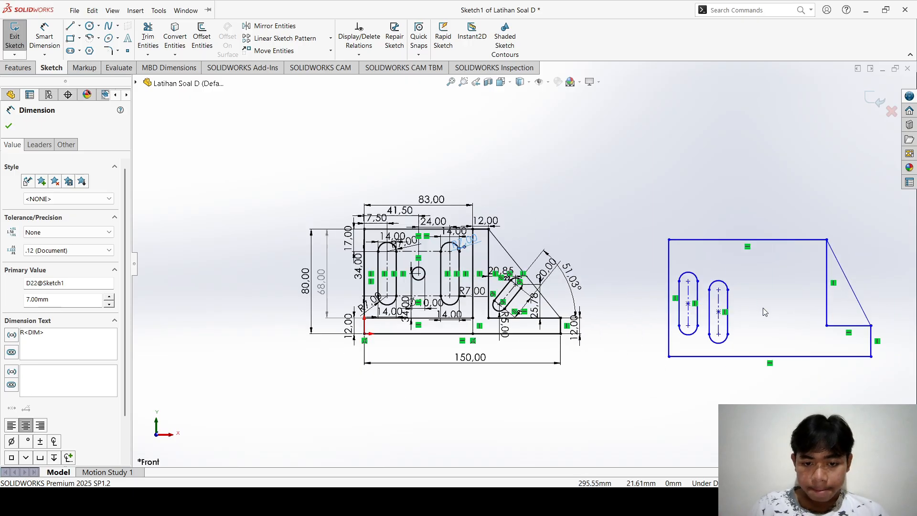
click(709, 278)
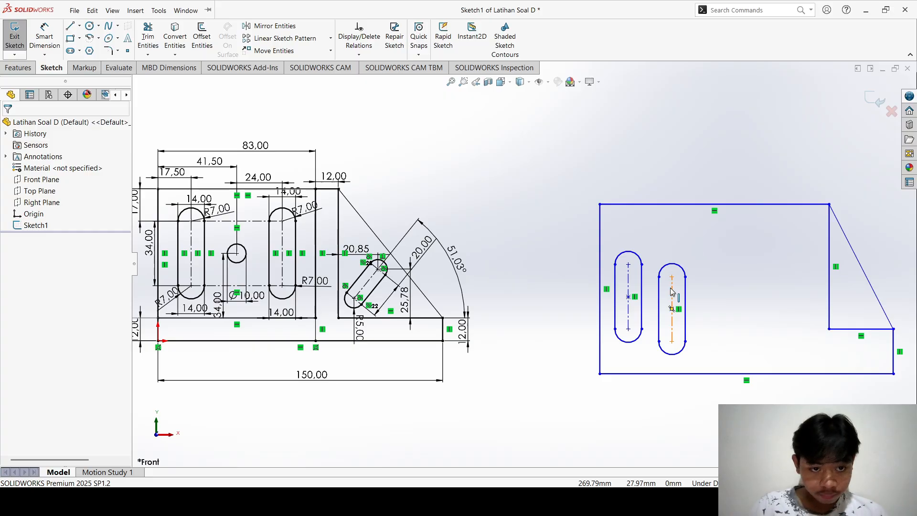
click(671, 307)
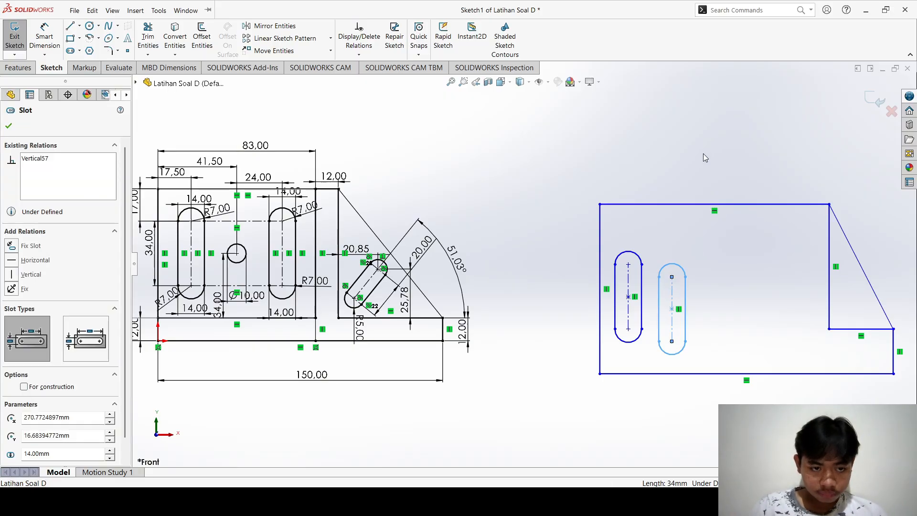
click(670, 275)
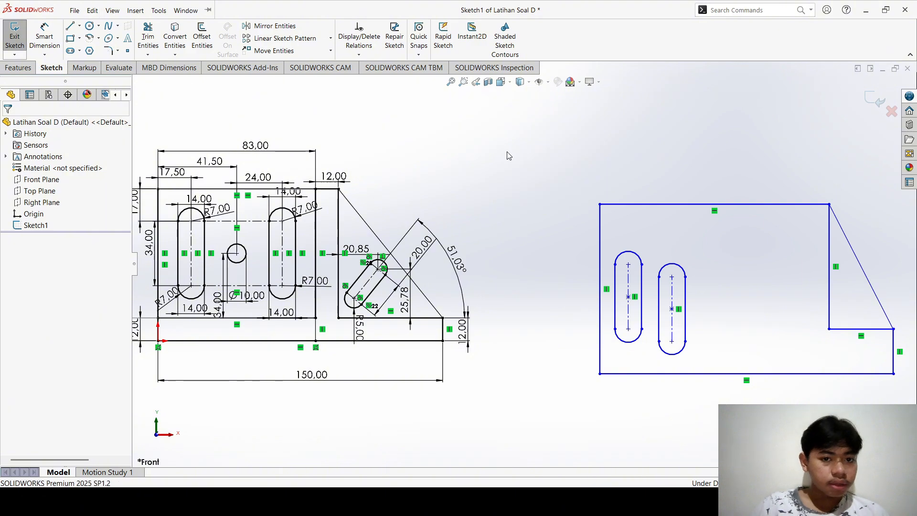
- Draw a circle about 20 mm in diameter to the right of the pasted slot and set its radius to 10 mm
click(89, 27)
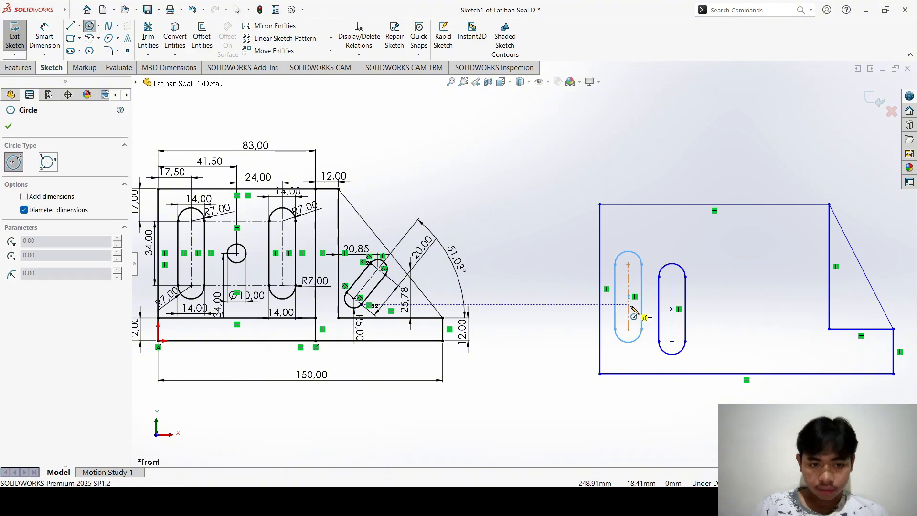
click(707, 281)
click(721, 292)
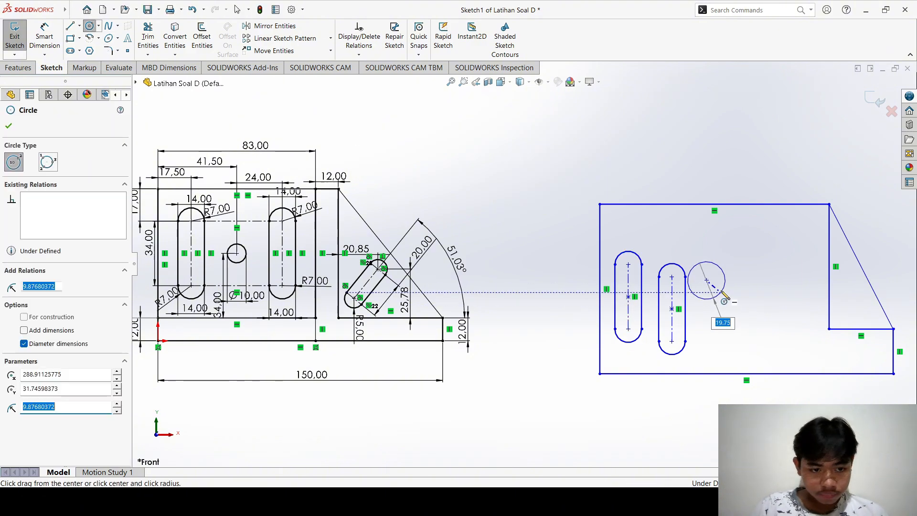
text(10.00)
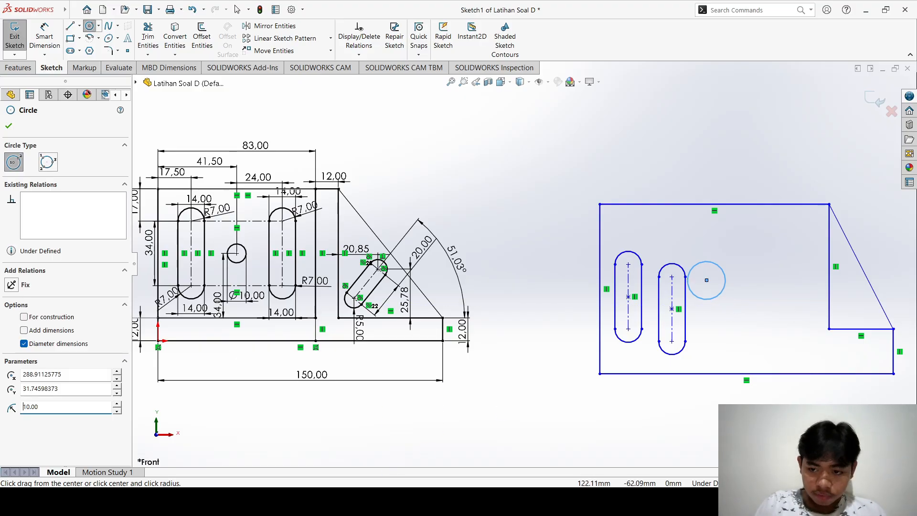
- Set the radius of the circle beside the second vertical slot in the copied outline to 5 mm
key(Escape)
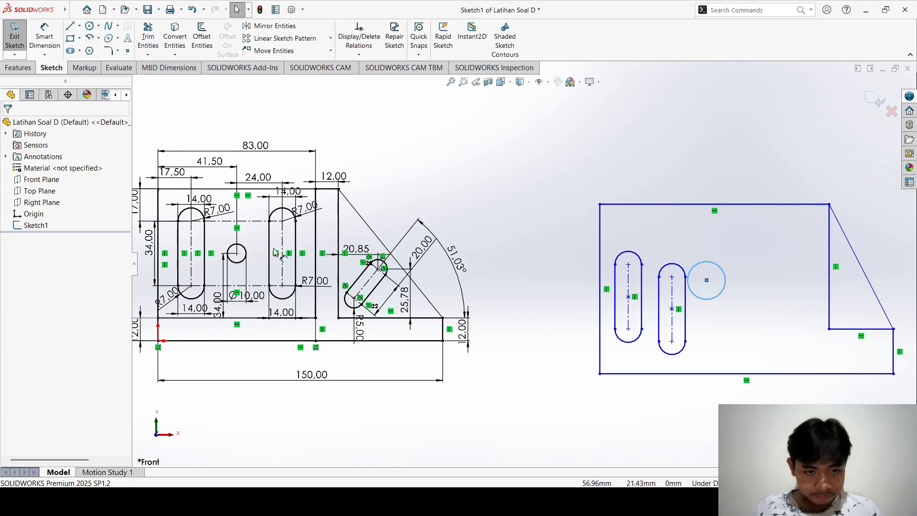
click(726, 282)
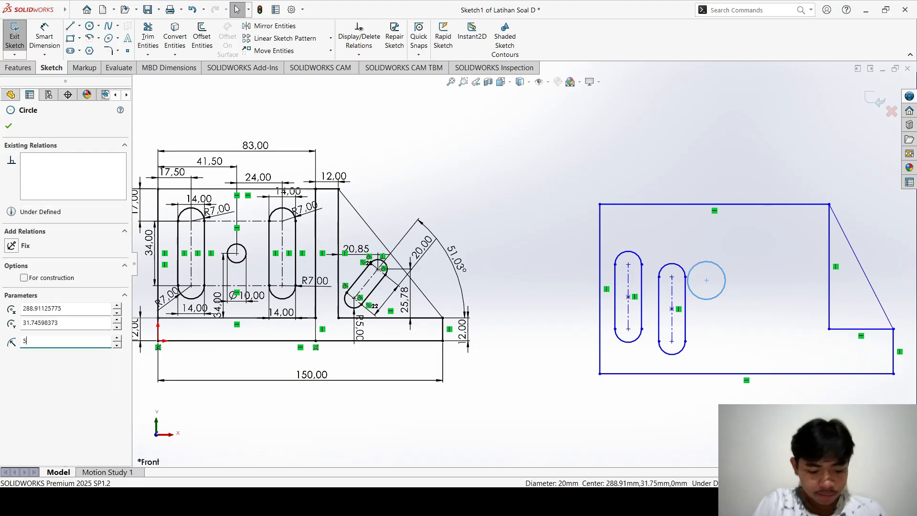
key(Return)
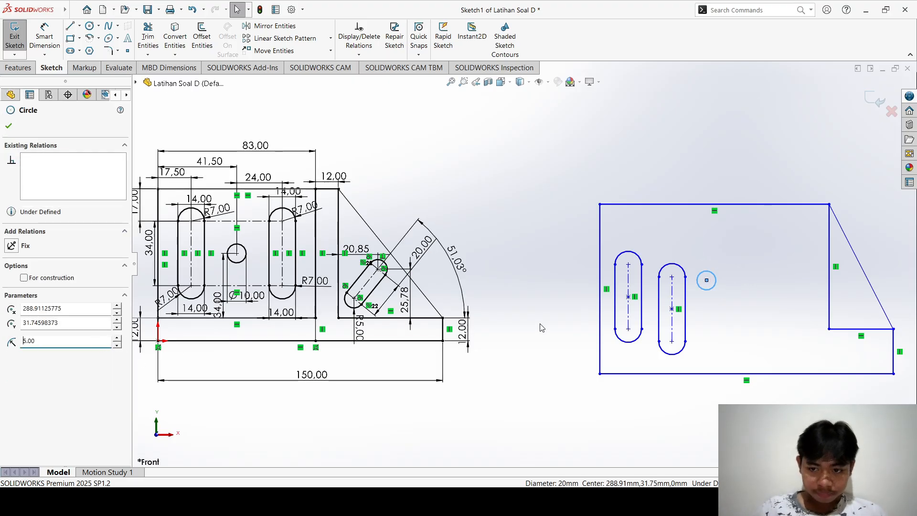
click(789, 293)
scroll(718, 273, down, 1)
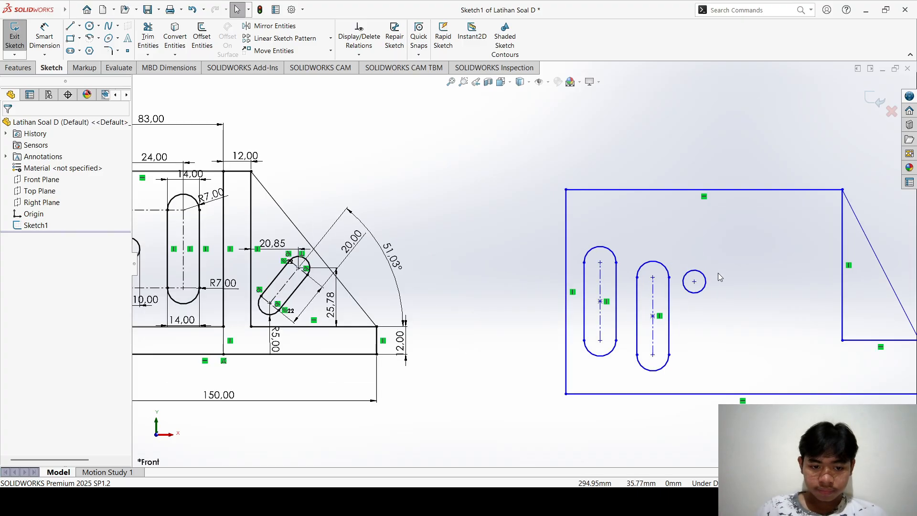
- Draw a corner rectangle from the second outline's upper-left corner to just inside its stepped vertical edge and above its bottom edge
scroll(534, 340, up, 1)
scroll(209, 312, down, 3)
scroll(297, 346, up, 3)
scroll(524, 288, down, 1)
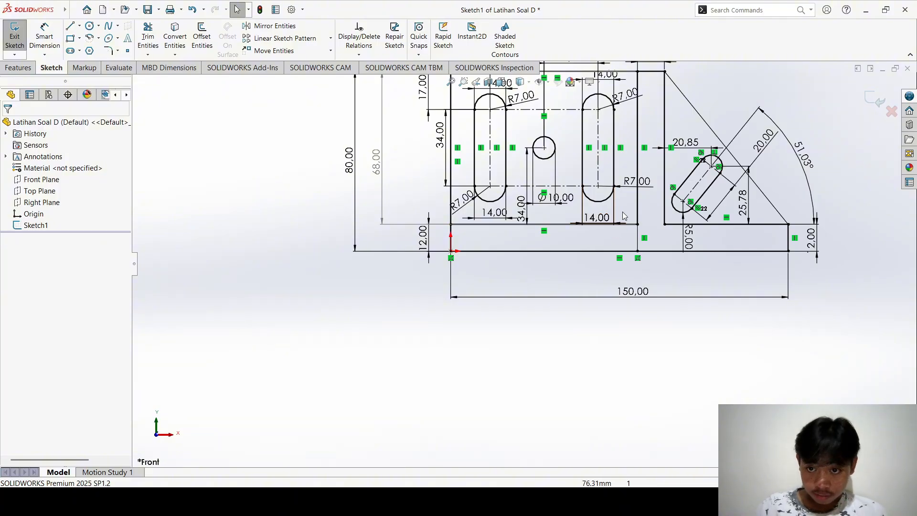
scroll(617, 213, up, 2)
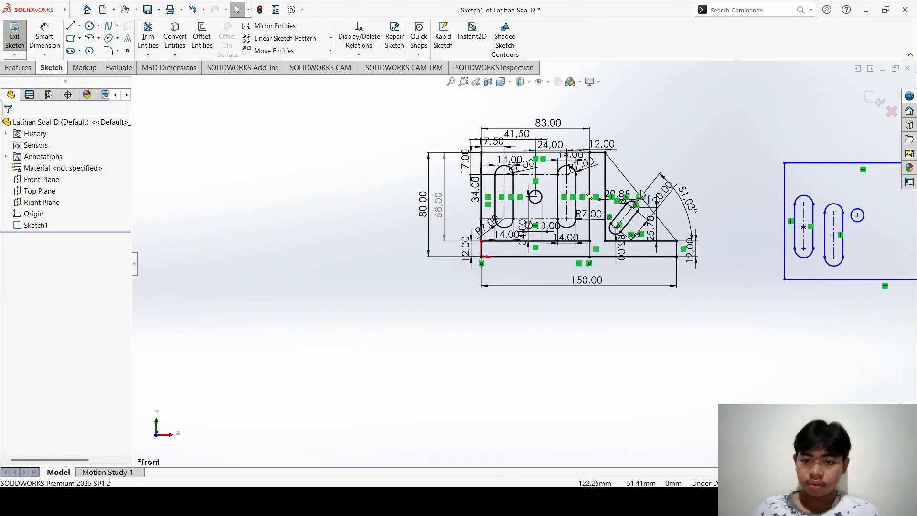
scroll(856, 236, up, 2)
scroll(609, 244, down, 4)
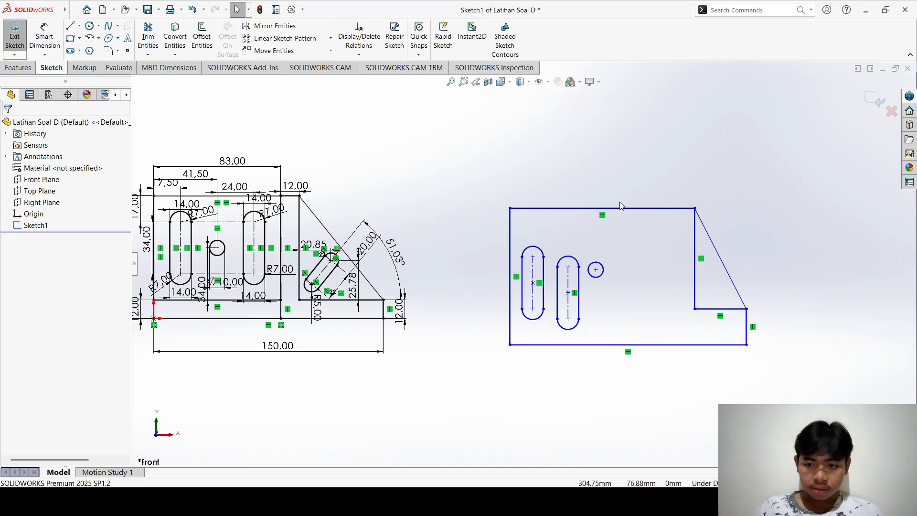
click(70, 37)
click(510, 207)
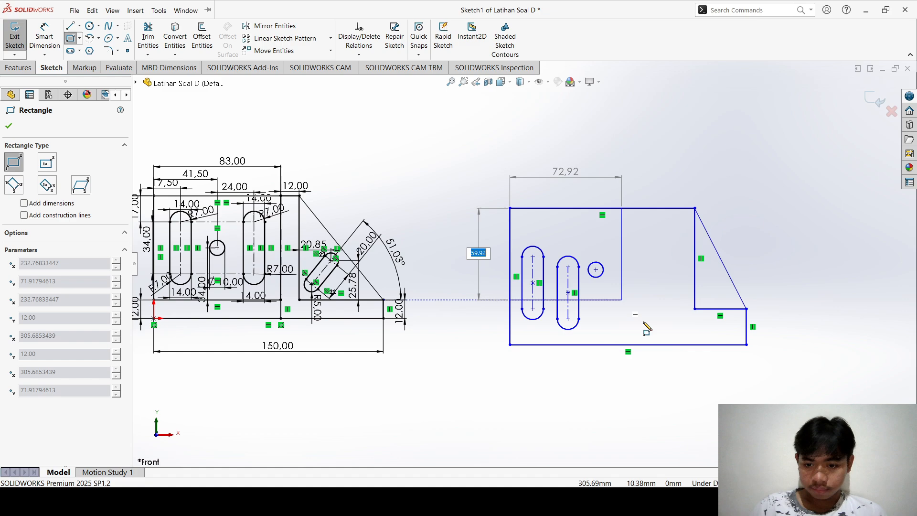
click(680, 326)
key(Escape)
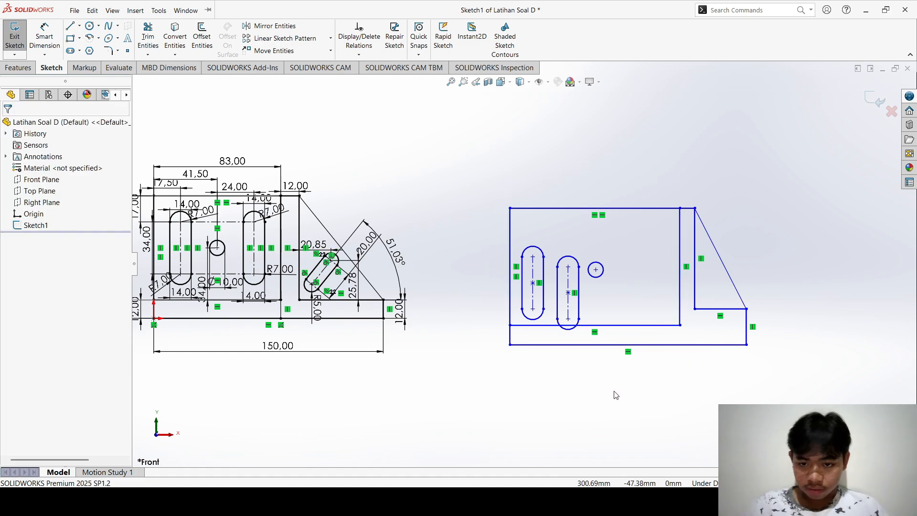
- Dimension the distance from the second outline's left edge to the first vertical slot's centerline as 17.5 mm
scroll(557, 327, down, 3)
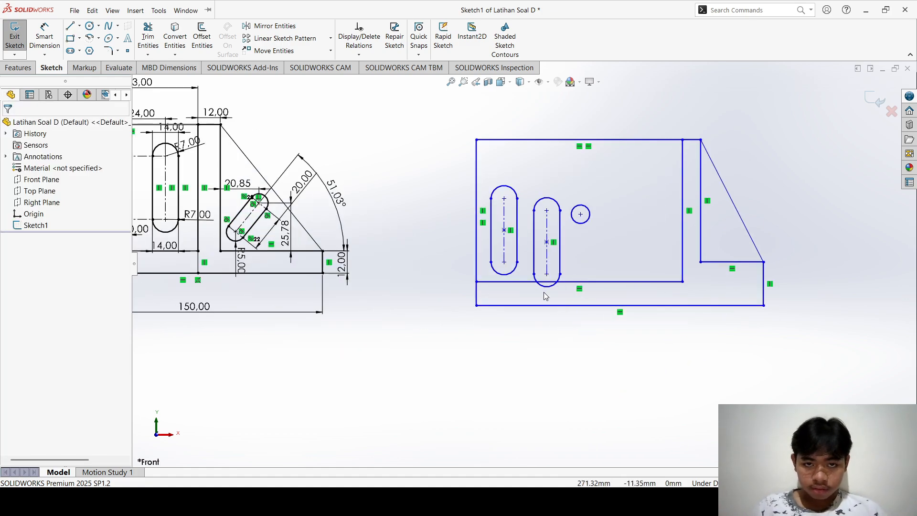
scroll(495, 246, up, 3)
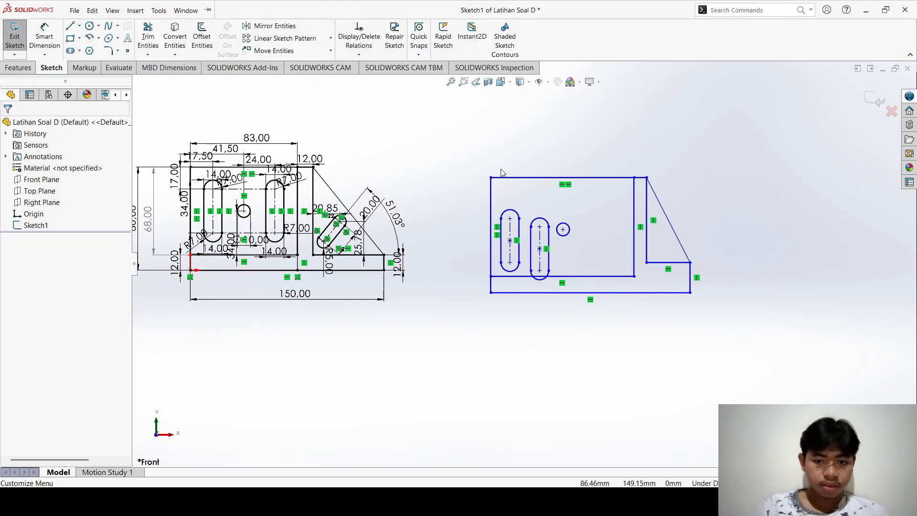
scroll(660, 268, up, 1)
scroll(688, 265, down, 2)
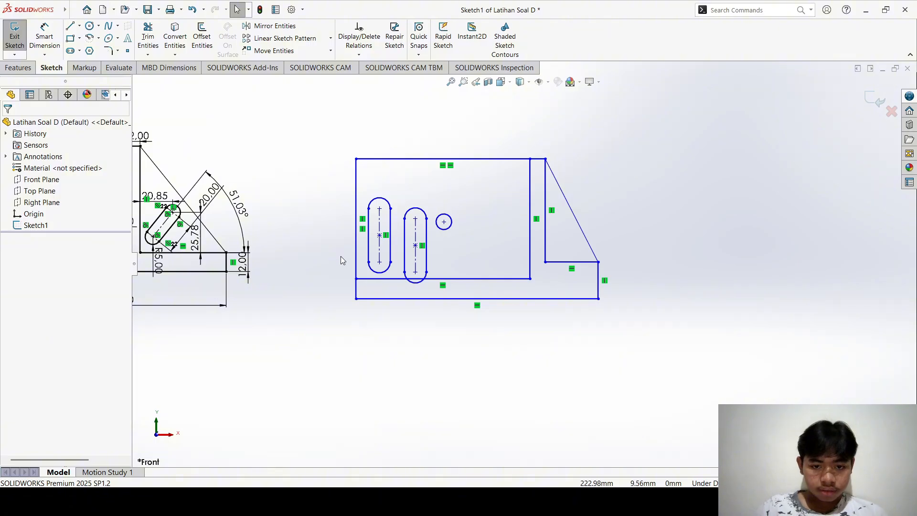
key(f)
scroll(532, 247, down, 2)
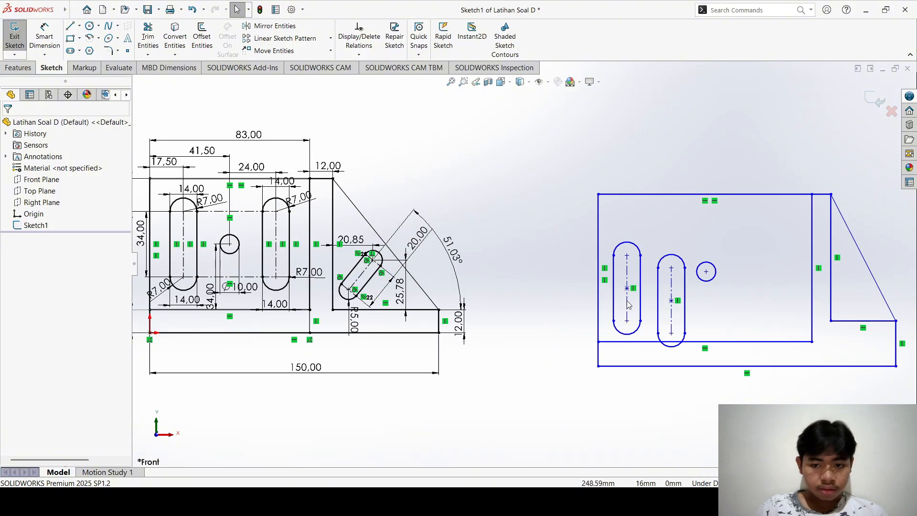
click(42, 31)
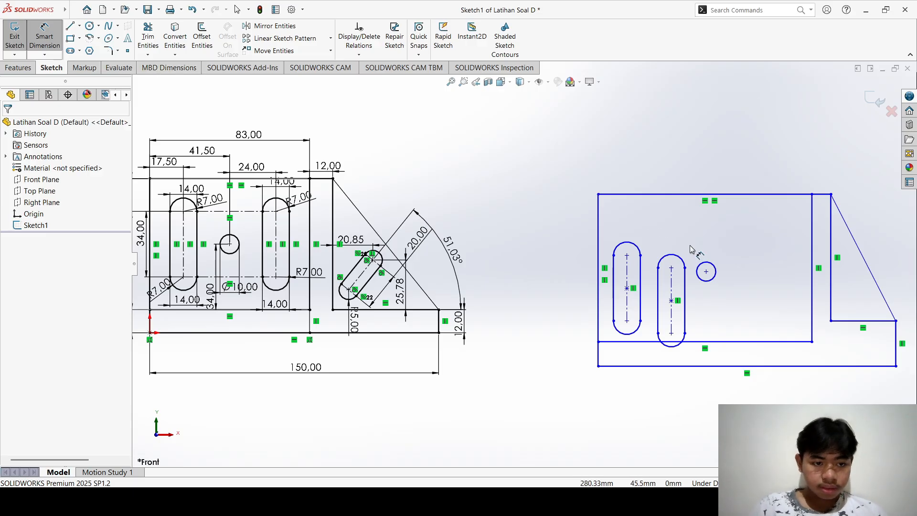
click(627, 263)
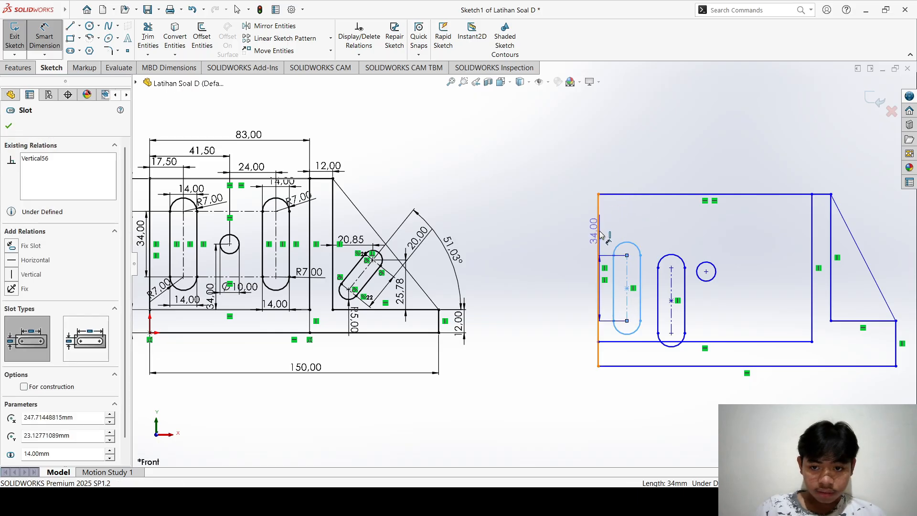
click(599, 235)
click(621, 181)
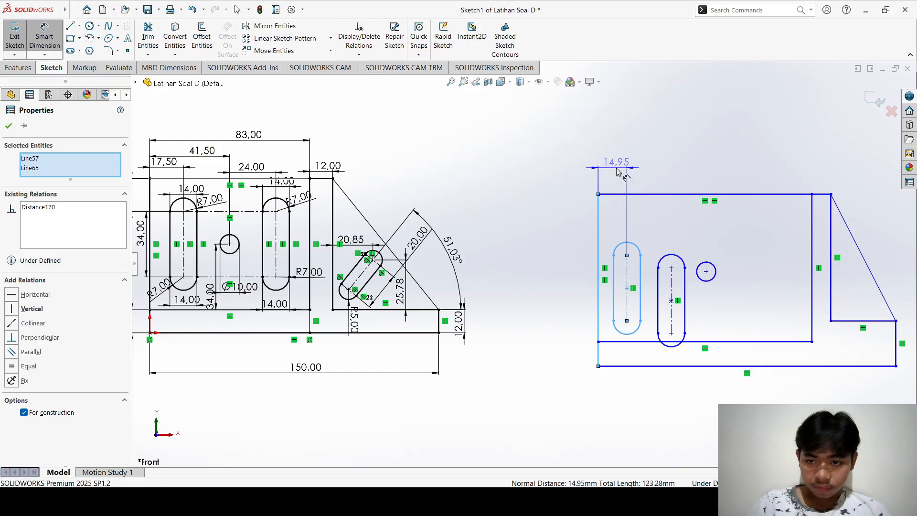
click(627, 180)
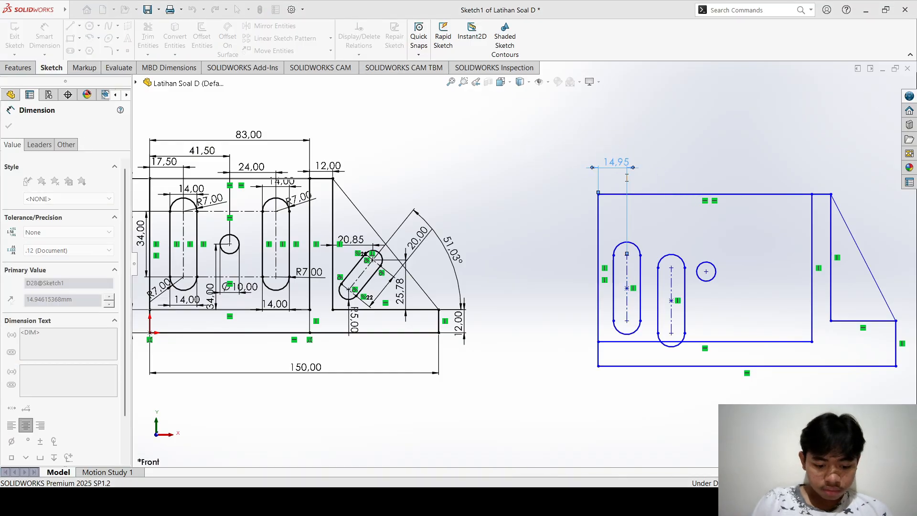
text(17.5)
key(Return)
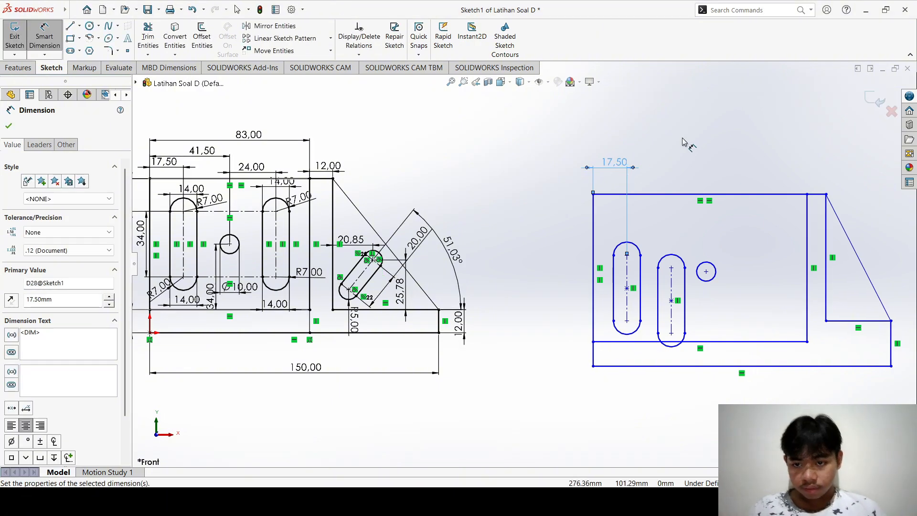
key(Escape)
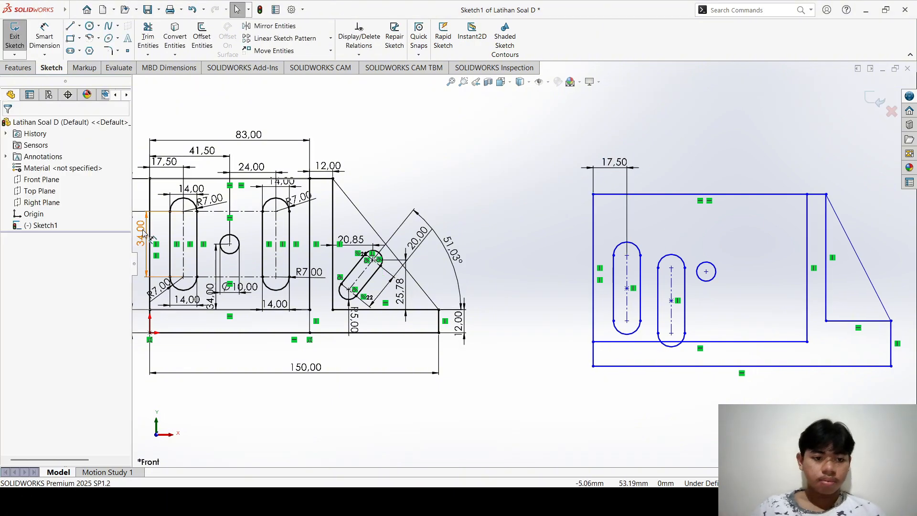
- Delete both vertical slots and the small circle from inside the second outline
drag(612, 222, 719, 334)
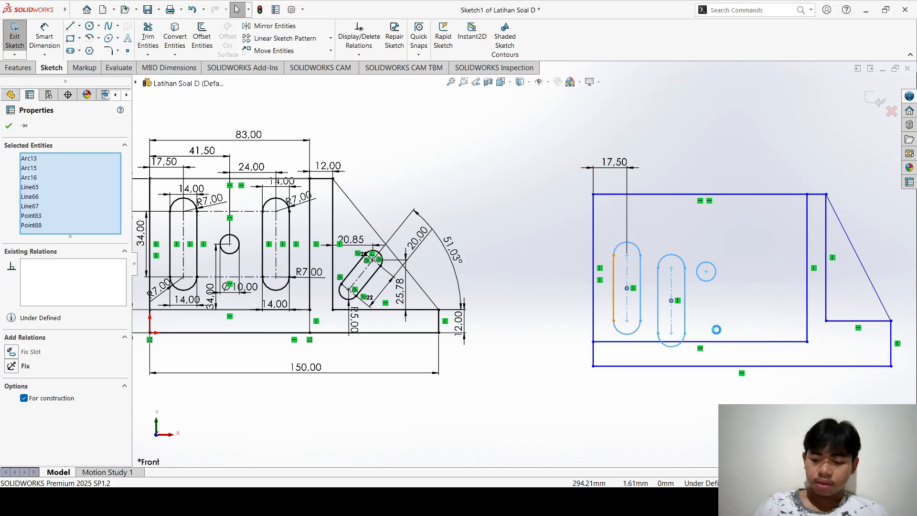
key(Delete)
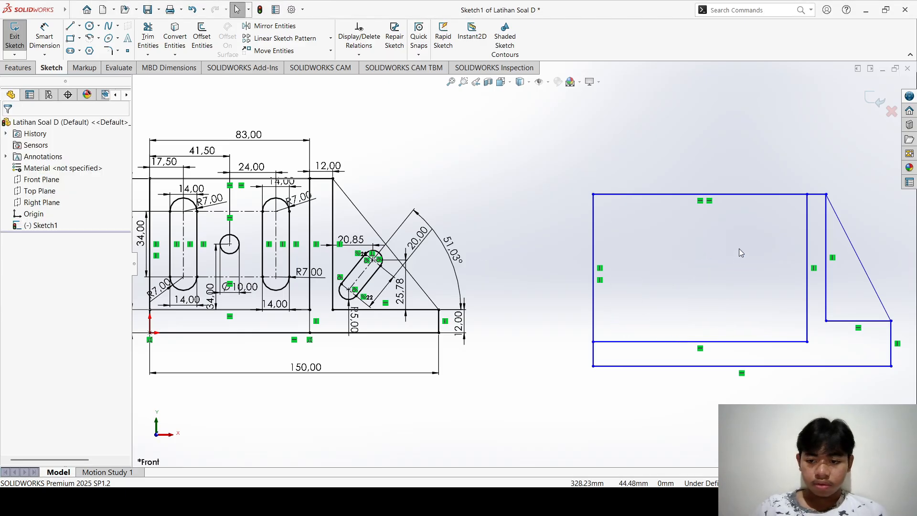
- Draw a slanted straight slot, about 19 mm between centers and 9.5 mm wide, in the triangular area beneath the second outline's sloped edge
scroll(669, 275, up, 3)
scroll(542, 316, down, 2)
scroll(470, 256, up, 2)
scroll(406, 226, down, 4)
scroll(472, 197, down, 3)
scroll(574, 229, up, 3)
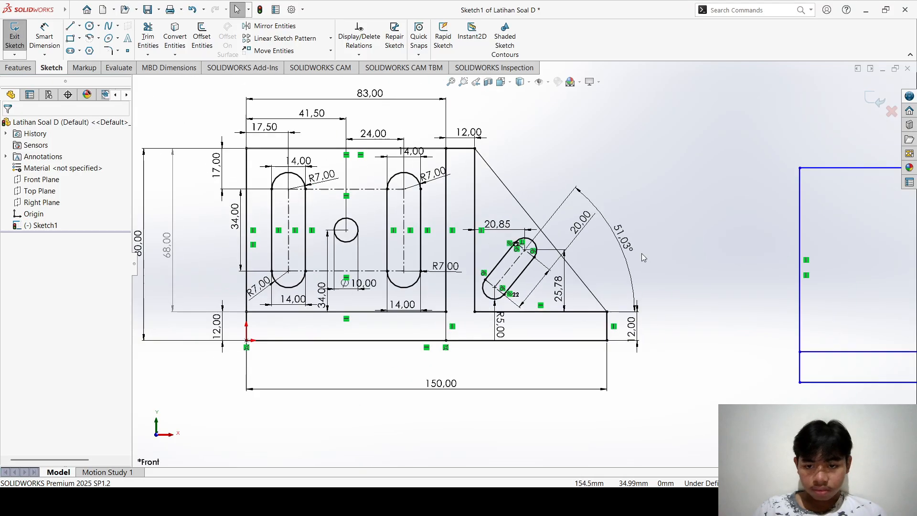
scroll(621, 253, down, 5)
scroll(489, 266, up, 6)
scroll(594, 294, up, 4)
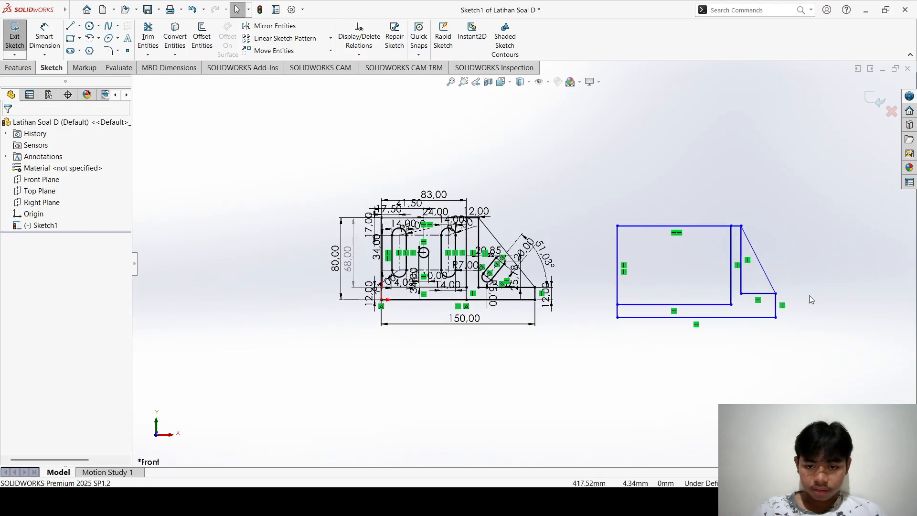
scroll(809, 294, down, 4)
scroll(175, 162, up, 1)
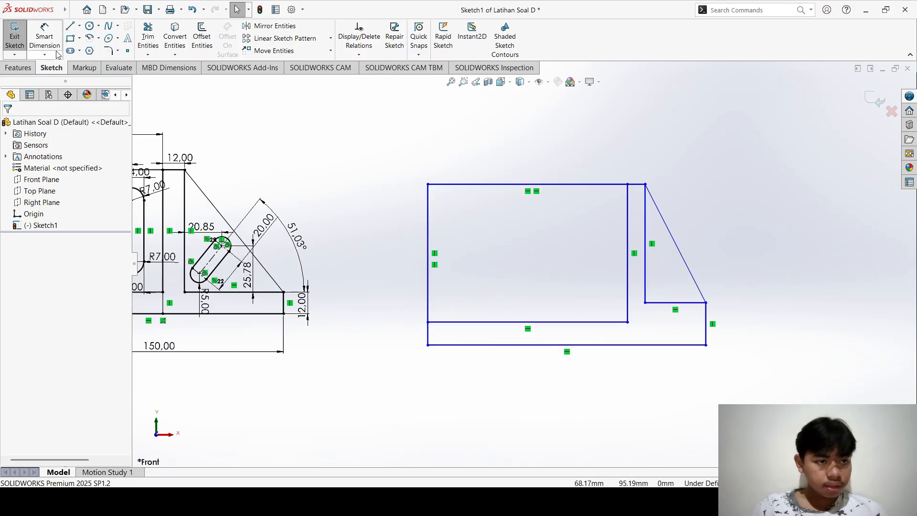
click(72, 51)
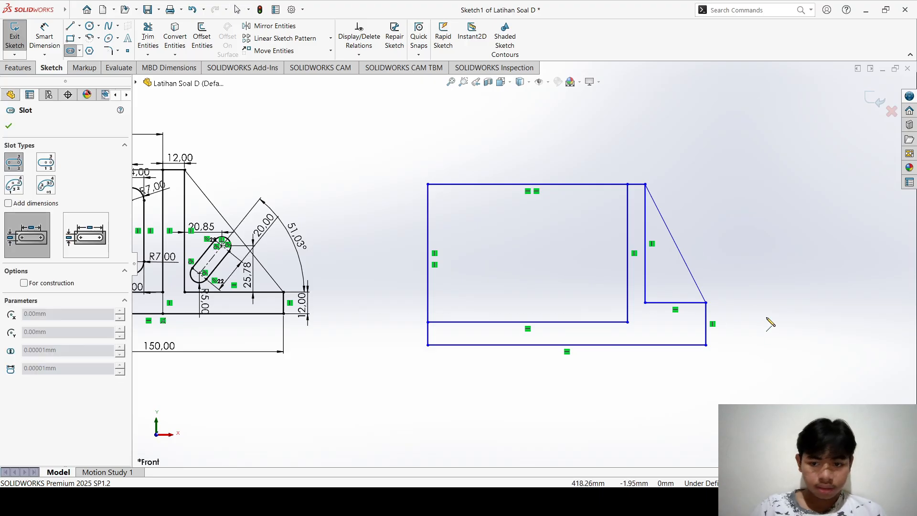
click(655, 292)
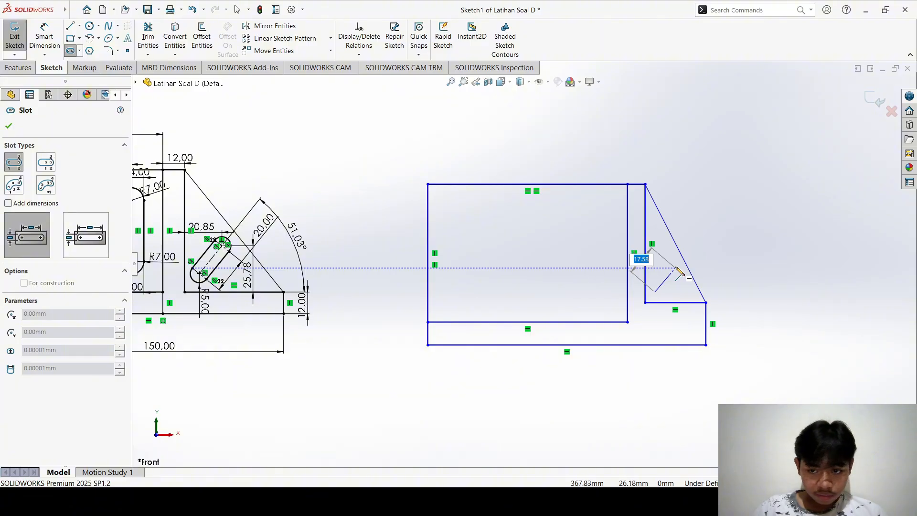
click(679, 269)
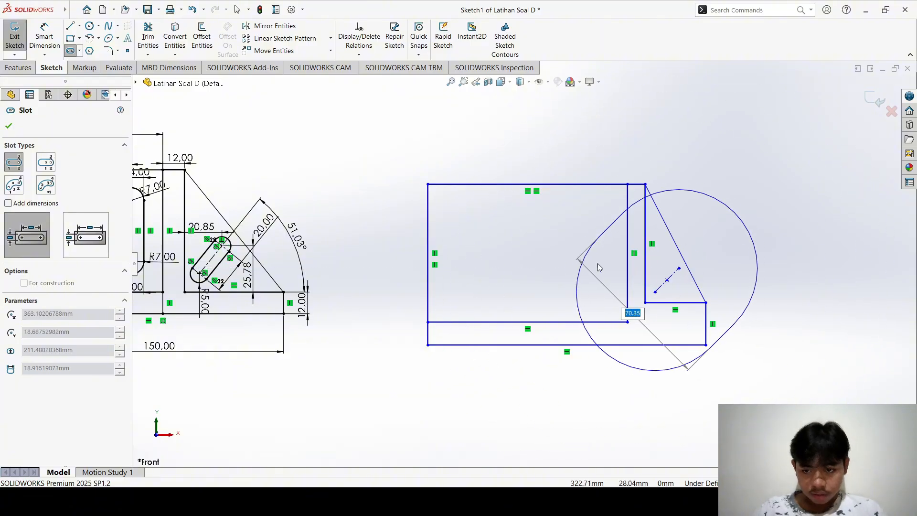
click(672, 262)
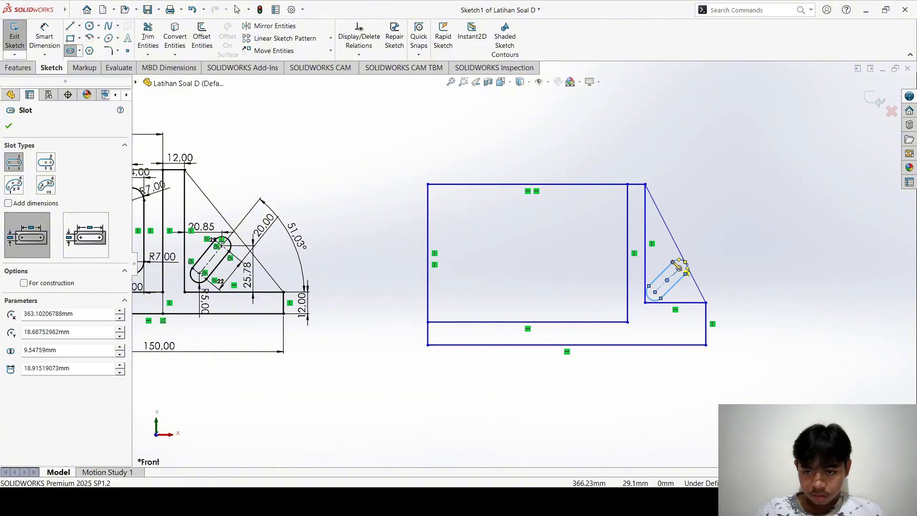
key(Escape)
- Compare the slanted slot's dimensioning on the original bracket with the undimensioned slot in the second outline
scroll(671, 296, up, 2)
scroll(636, 294, down, 2)
scroll(486, 262, down, 2)
scroll(306, 231, up, 5)
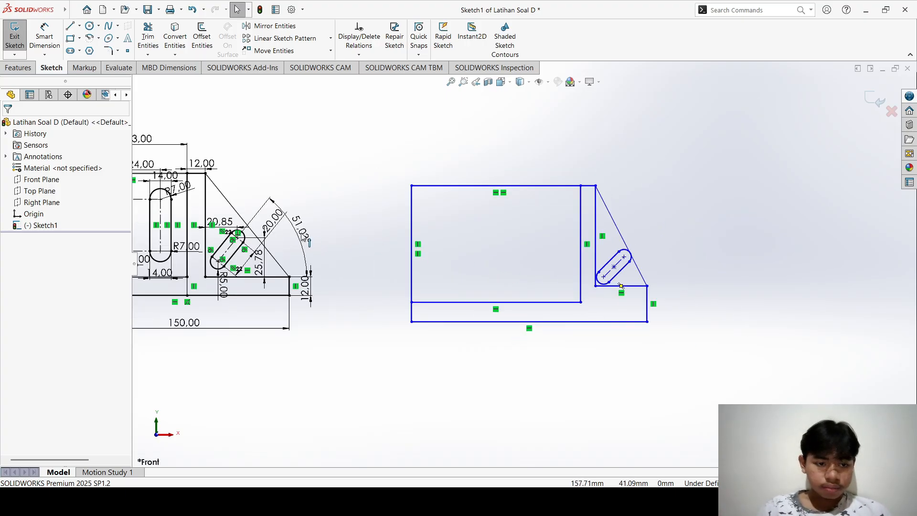
scroll(289, 234, down, 4)
scroll(561, 263, up, 2)
scroll(379, 265, down, 3)
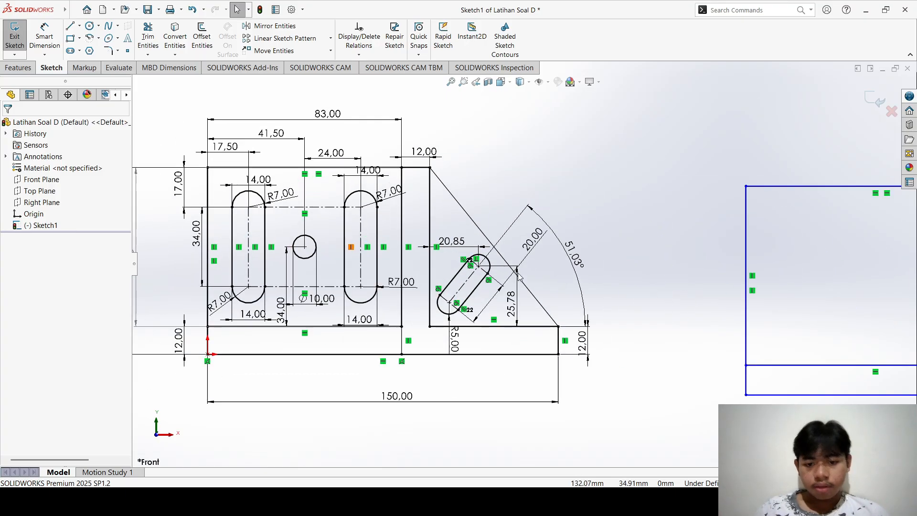
scroll(799, 289, up, 4)
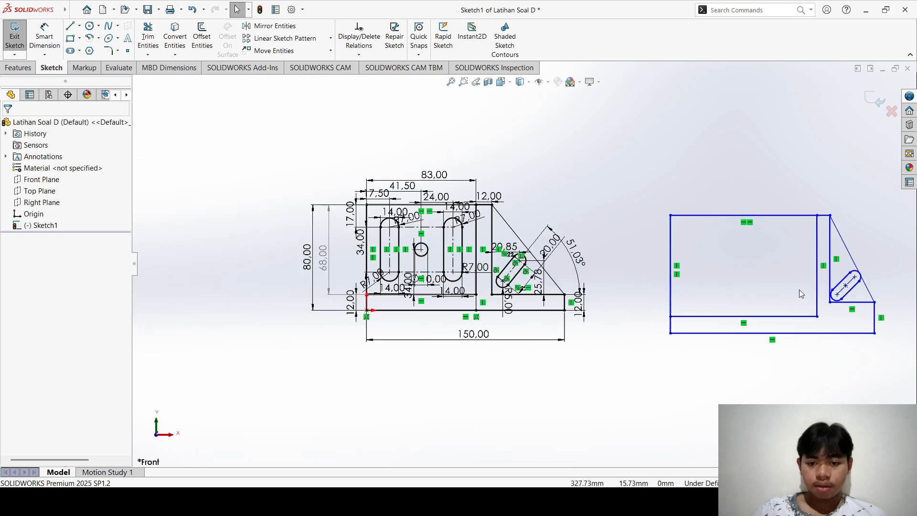
scroll(360, 280, down, 2)
scroll(372, 278, down, 4)
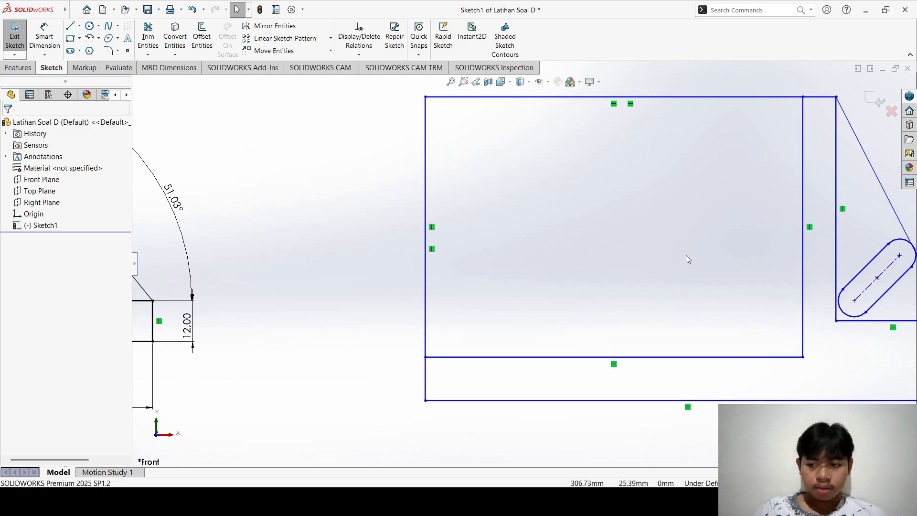
scroll(550, 205, up, 2)
- Try to dimension the length of the second outline's slanted slot along its straight upper side
click(44, 36)
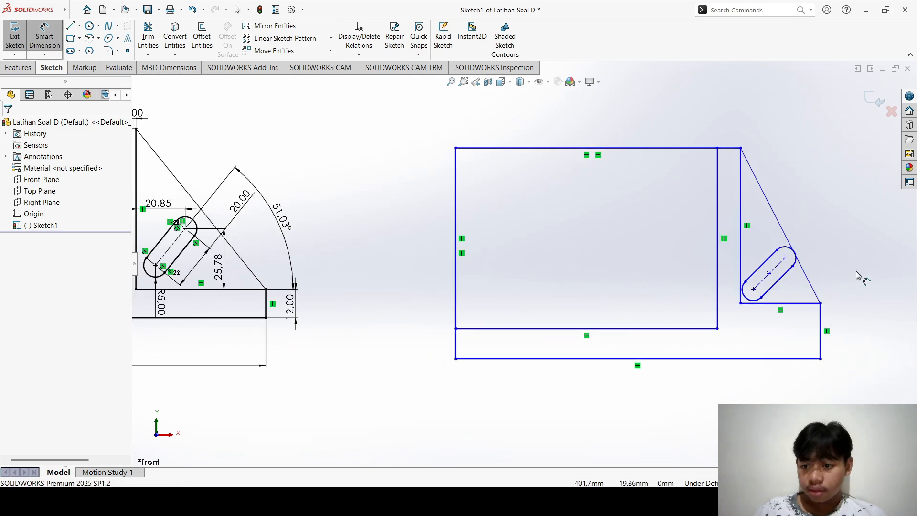
click(759, 272)
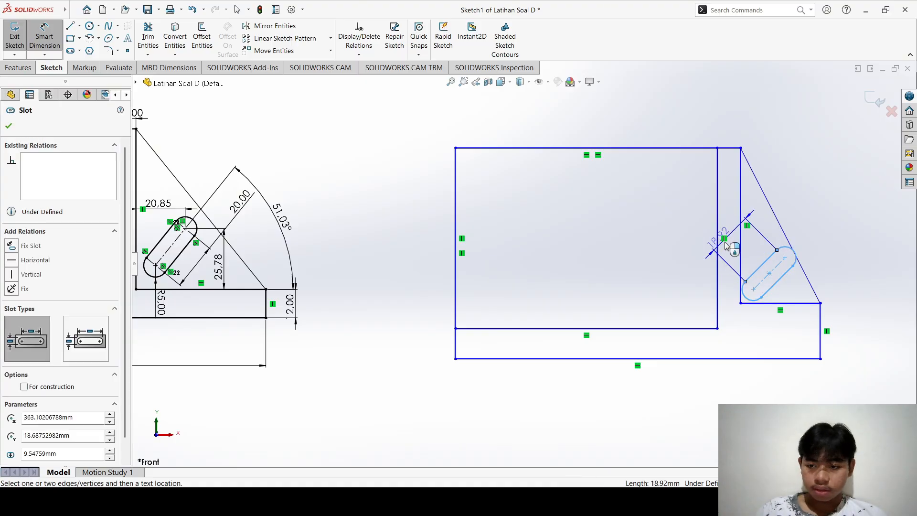
click(750, 252)
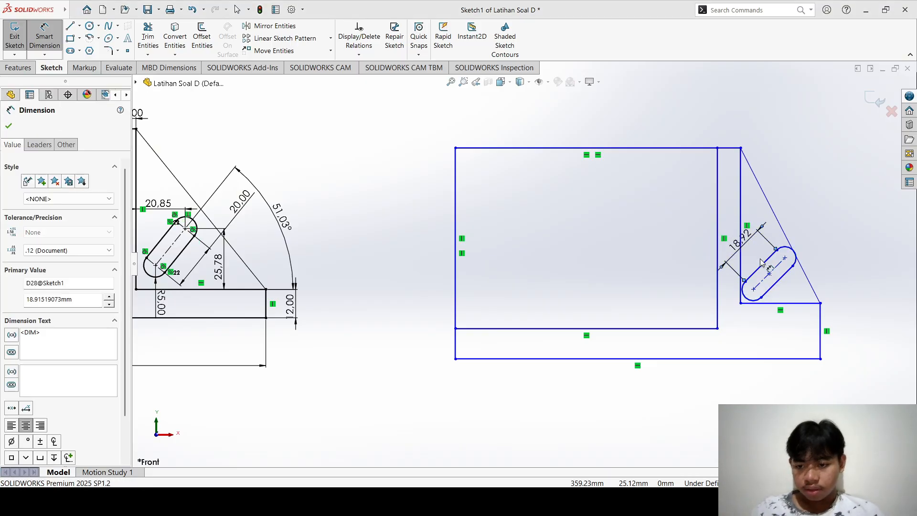
key(Escape)
key(ctrl+z)
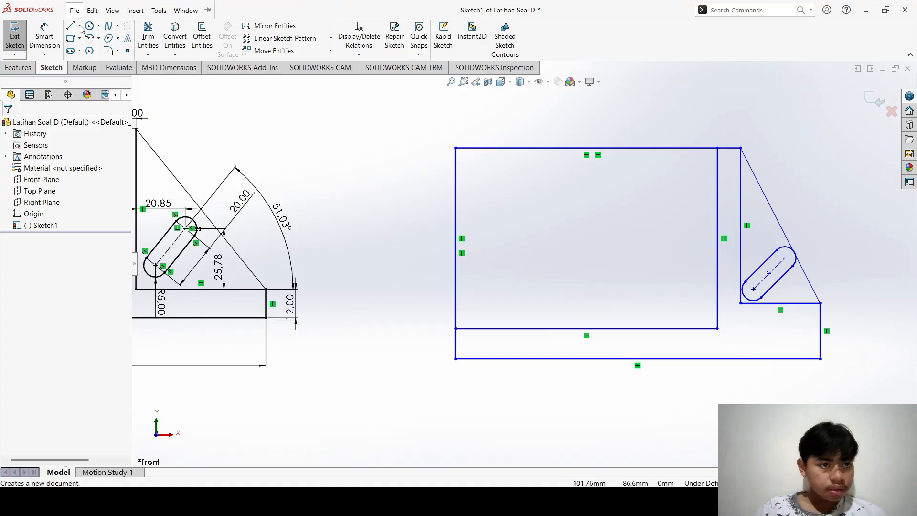
- Dimension the angle between the second outline's slanted slot centerline and the horizontal ledge below it as 51.03°
click(45, 37)
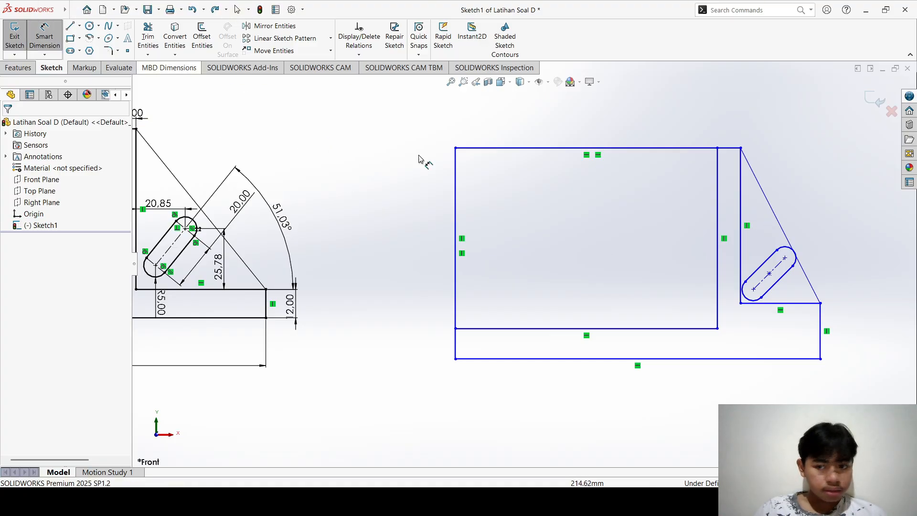
click(767, 279)
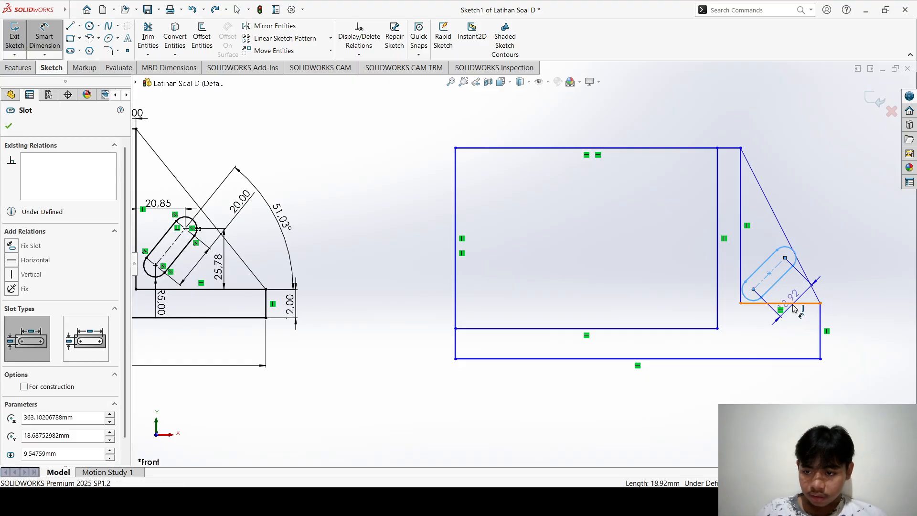
click(786, 303)
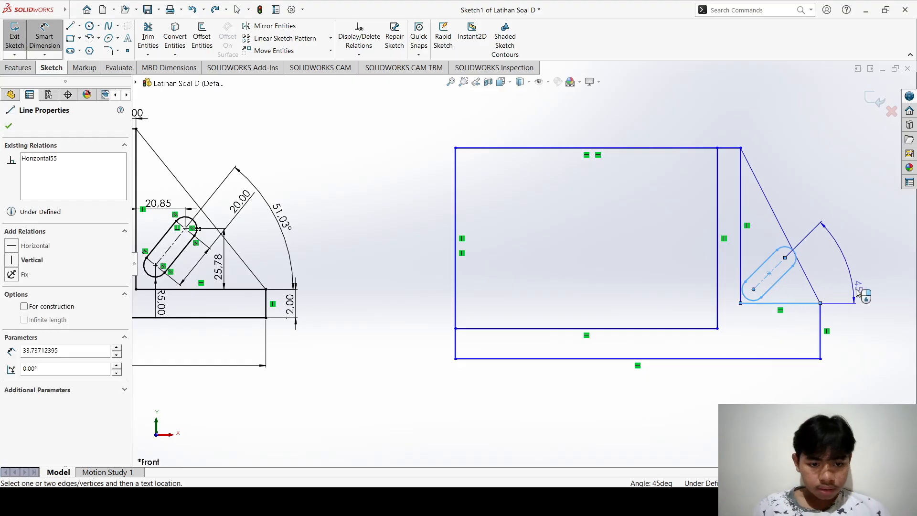
click(877, 283)
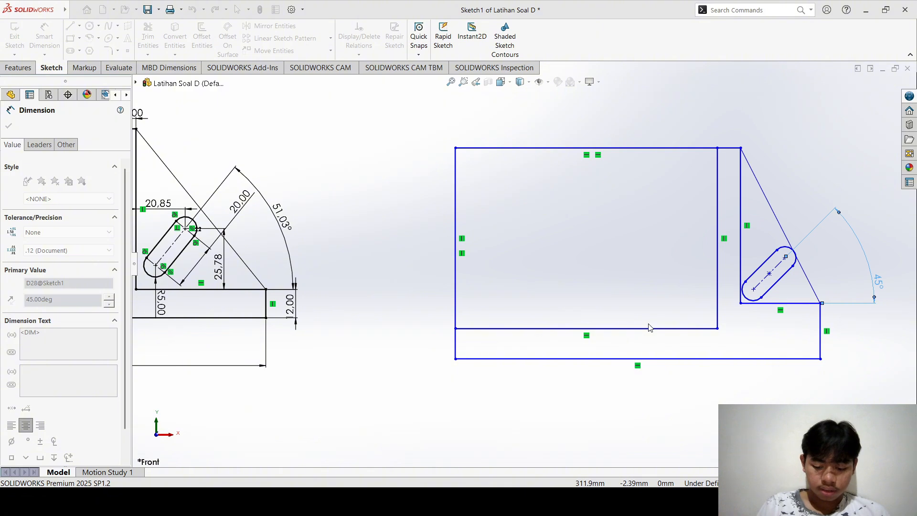
key(Escape)
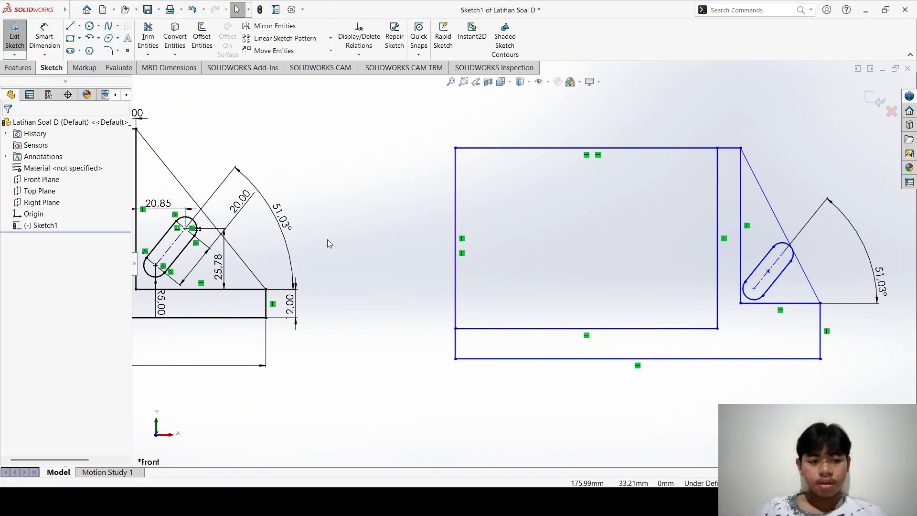
- Delete the entire second bracket outline, including its inner rectangle, slanted slot and angle dimension
scroll(296, 242, up, 8)
scroll(416, 259, down, 5)
scroll(707, 277, up, 4)
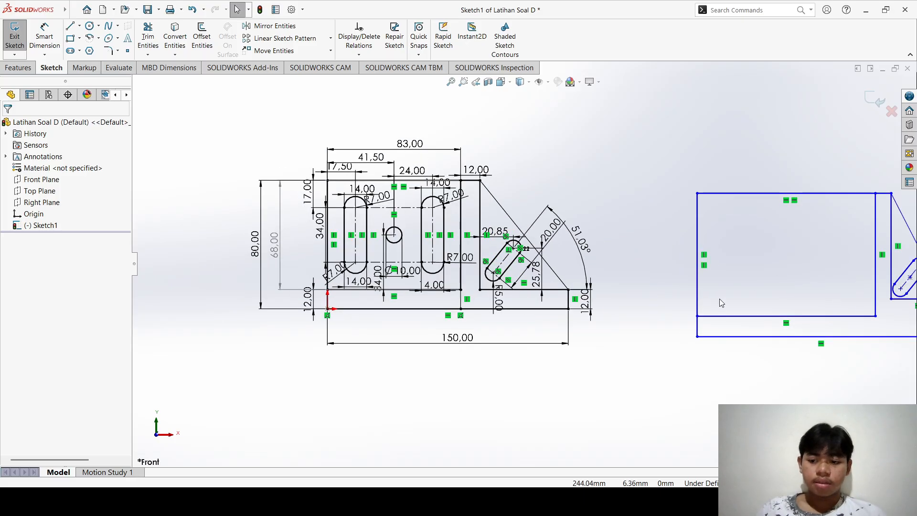
scroll(515, 245, down, 6)
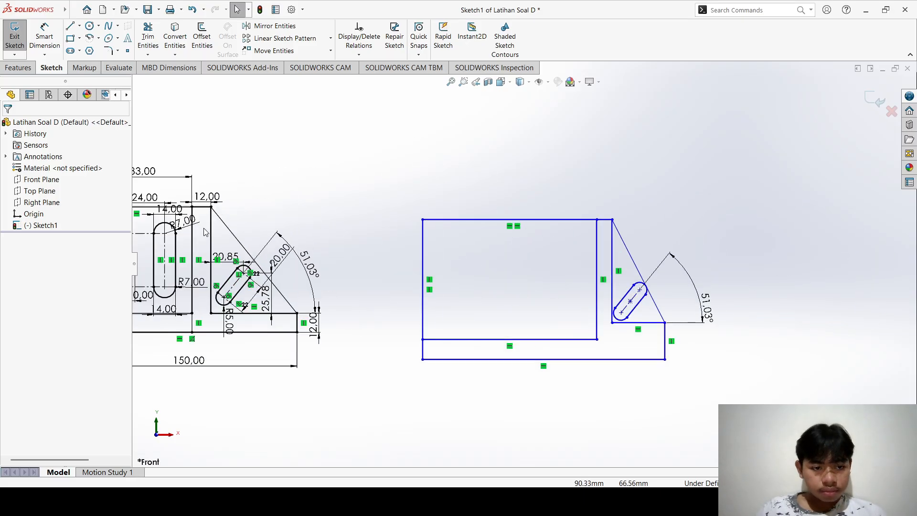
scroll(205, 233, down, 1)
scroll(463, 234, up, 1)
mouse_move(475, 193)
mouse_down()
mouse_move(566, 278)
mouse_move(836, 414)
mouse_move(818, 371)
mouse_up()
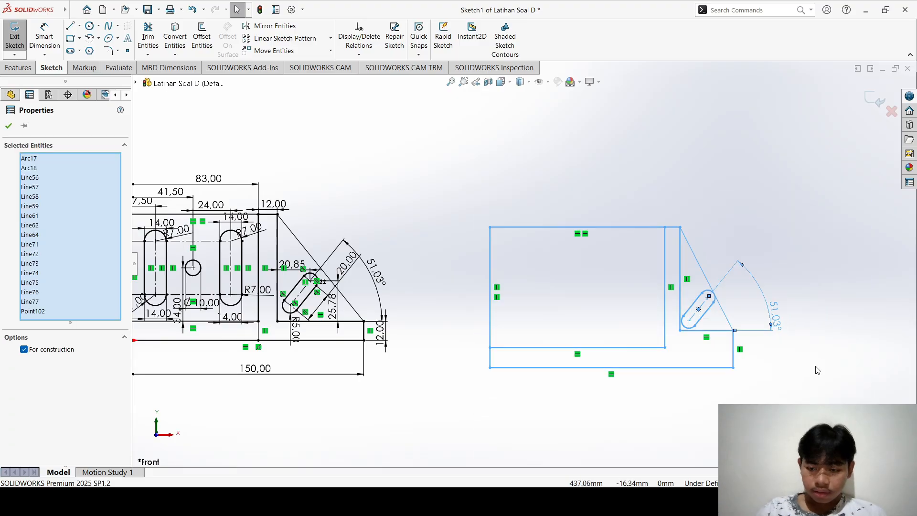
key(Delete)
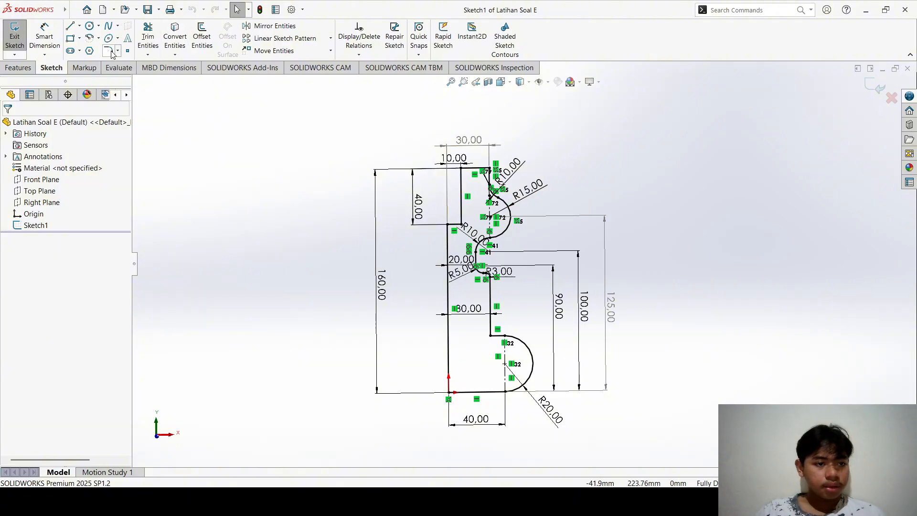
- In the Latihan Soal E sketch, draw a corner rectangle about 56.5 mm wide and 160 mm high beside the dimensioned profile
scroll(562, 206, up, 2)
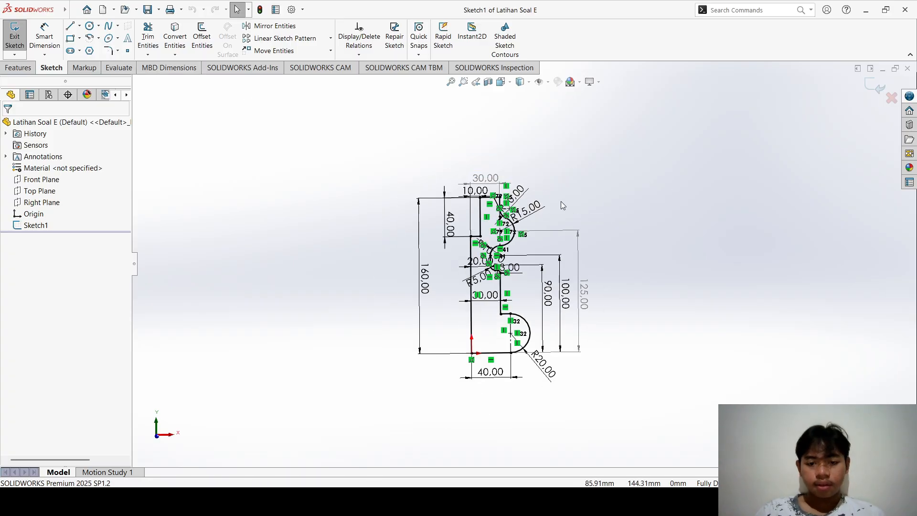
scroll(561, 201, down, 4)
scroll(508, 356, up, 4)
scroll(507, 357, down, 3)
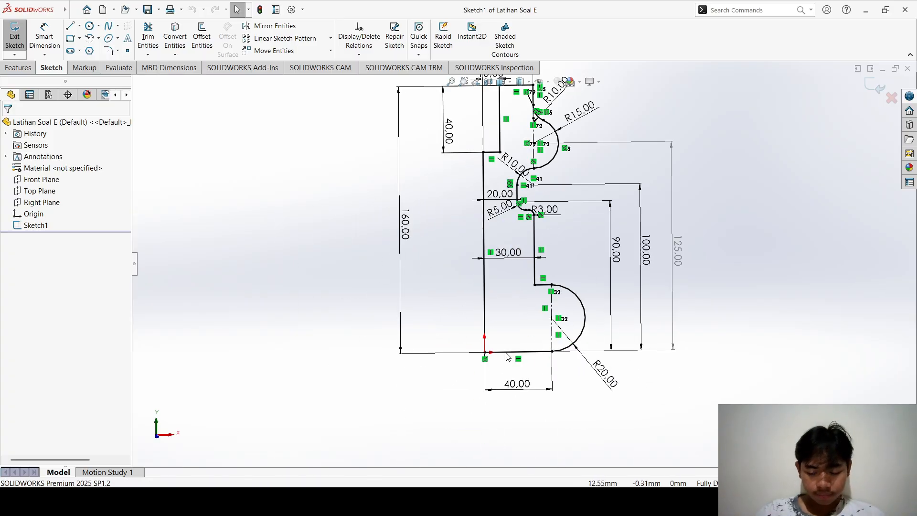
scroll(499, 330, up, 2)
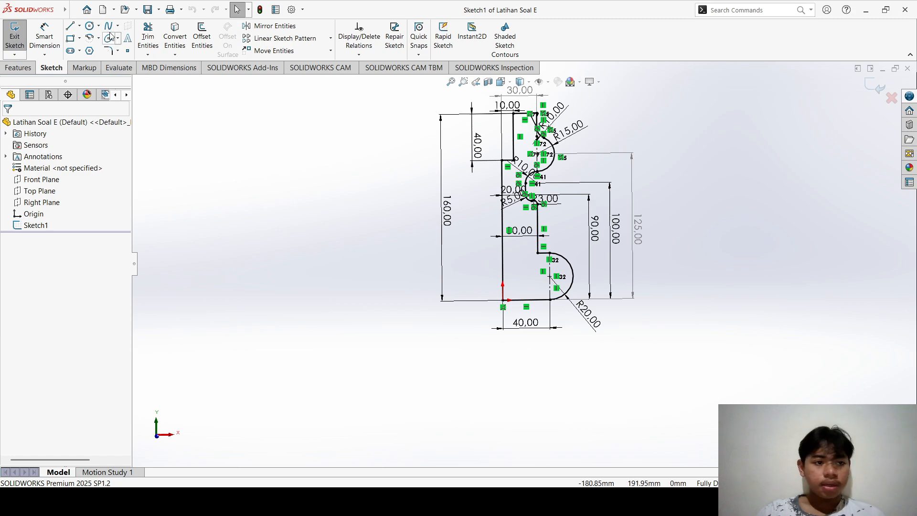
click(70, 38)
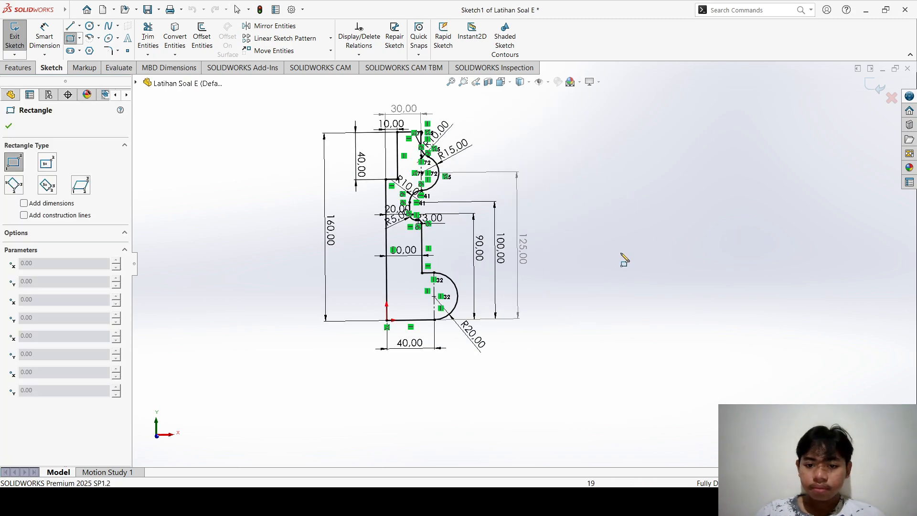
click(587, 317)
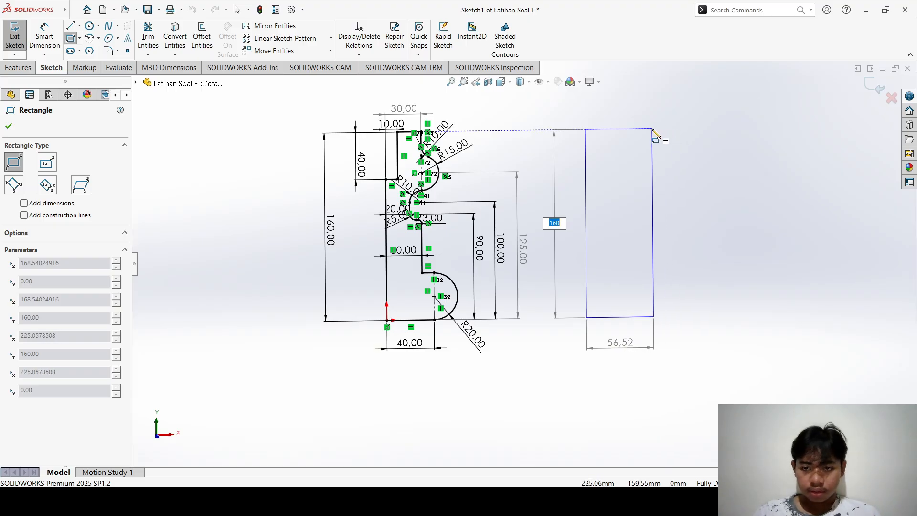
click(653, 129)
key(Escape)
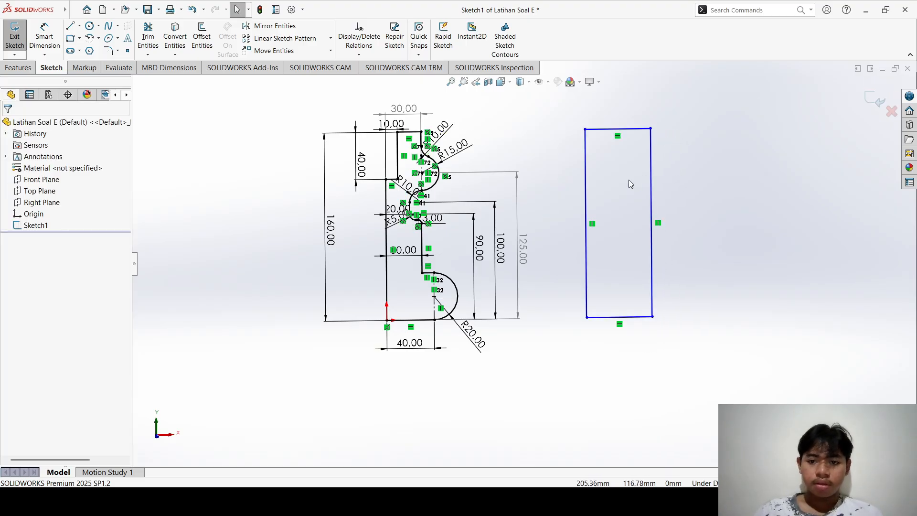
- Draw a small corner rectangle about 16 mm wide inside the tall rectangle, starting from its upper-left corner
scroll(629, 180, up, 3)
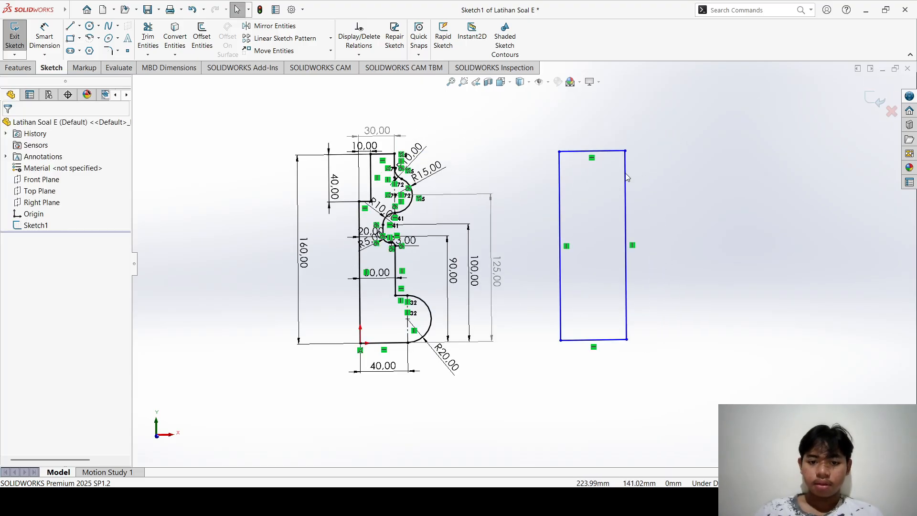
click(70, 38)
click(519, 152)
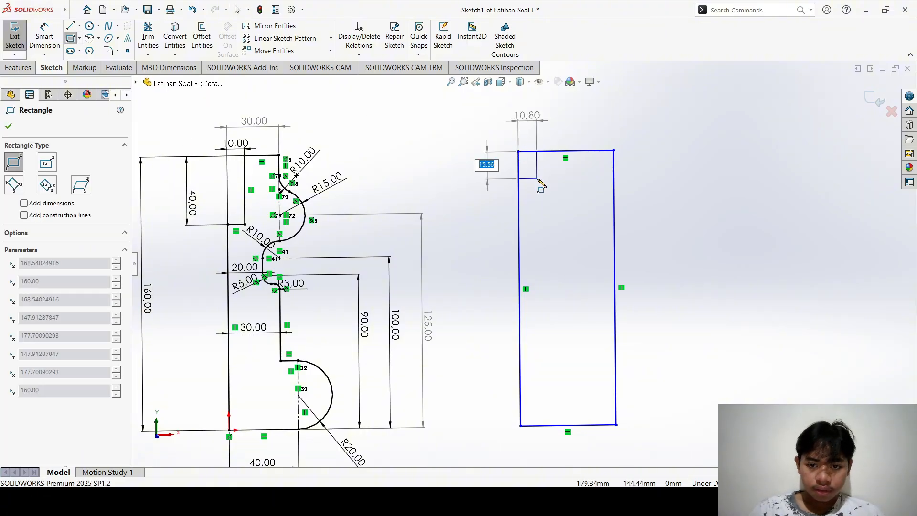
click(546, 211)
key(Escape)
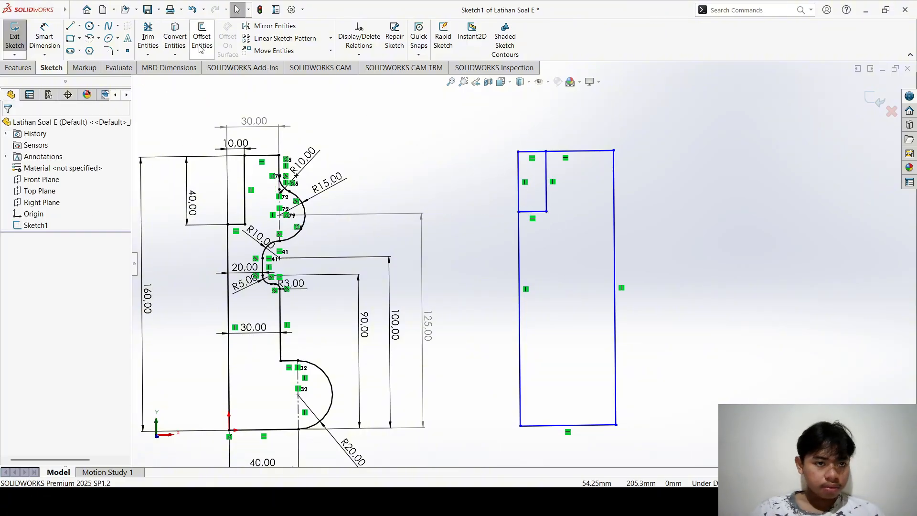
- Trim the small rectangle's outer left and top edges to leave a stepped notch in the tall rectangle's upper-left corner
click(129, 40)
key(Escape)
click(153, 42)
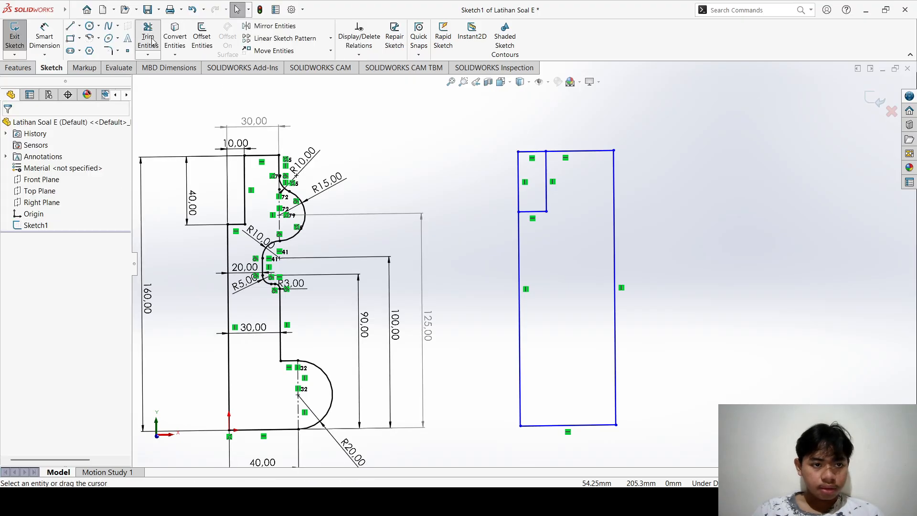
drag(500, 197, 538, 150)
key(Escape)
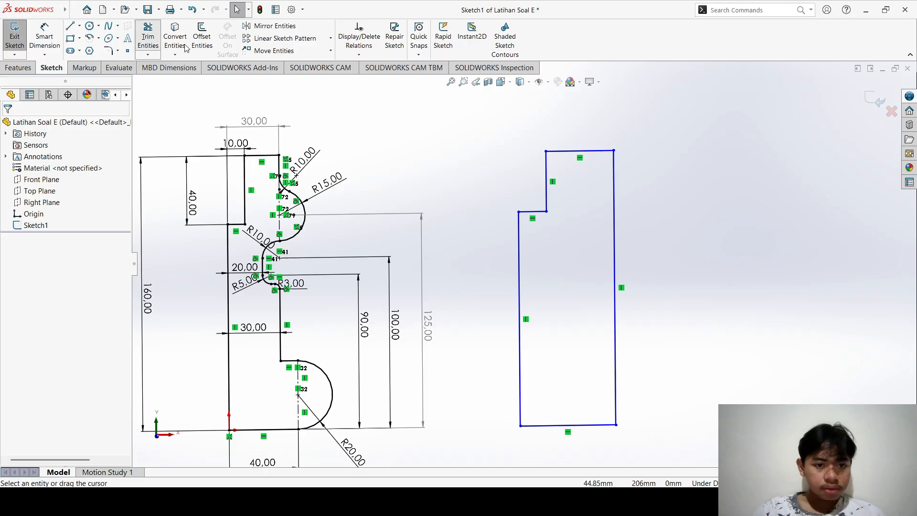
- Trim away the top edge and the long right edge of the notched outline
click(148, 38)
drag(596, 141, 642, 218)
key(Escape)
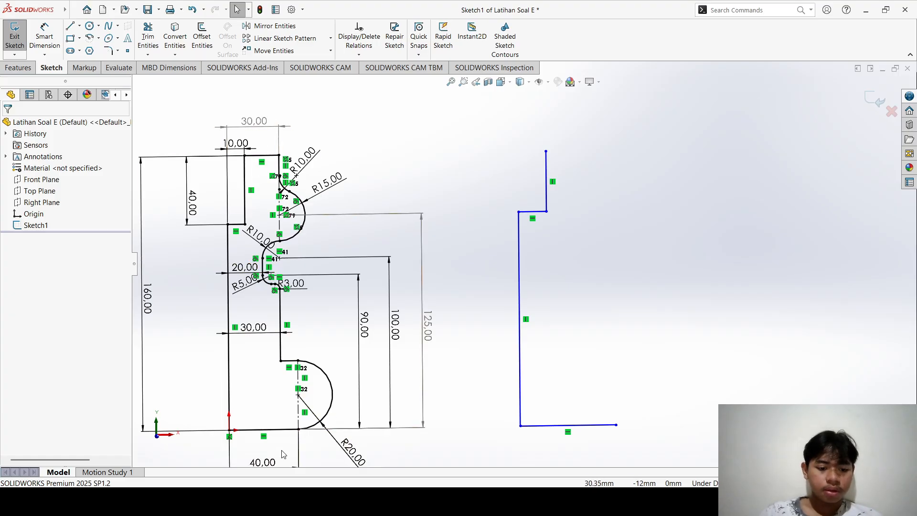
- Draw a horizontal line about 20.5 mm long to the right from the top end of the notch's vertical edge
click(70, 27)
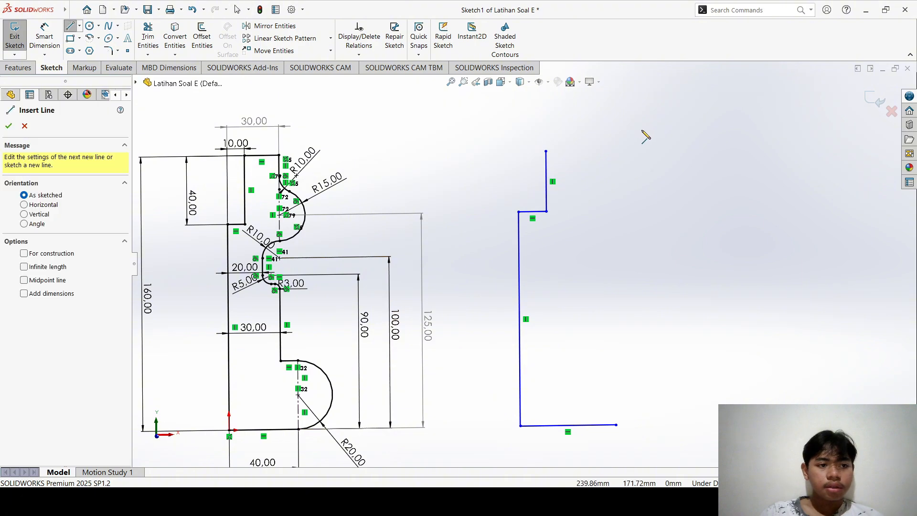
click(546, 151)
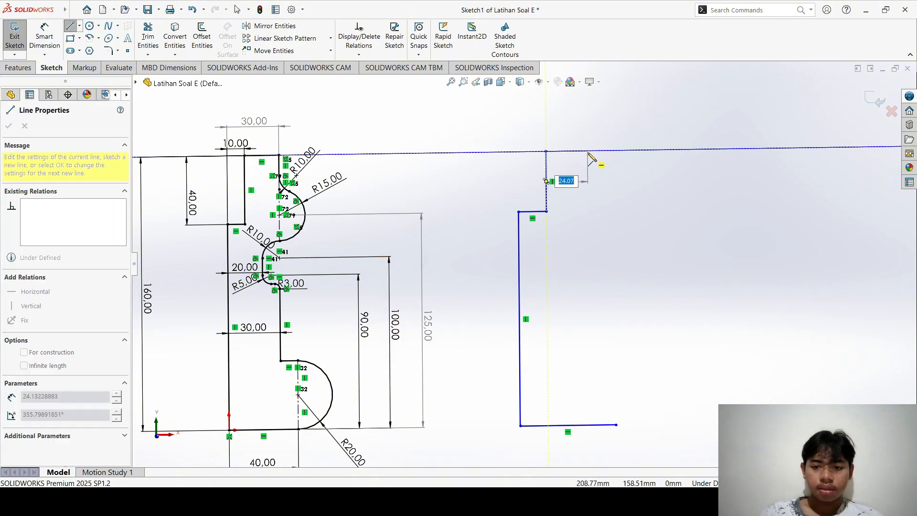
click(582, 151)
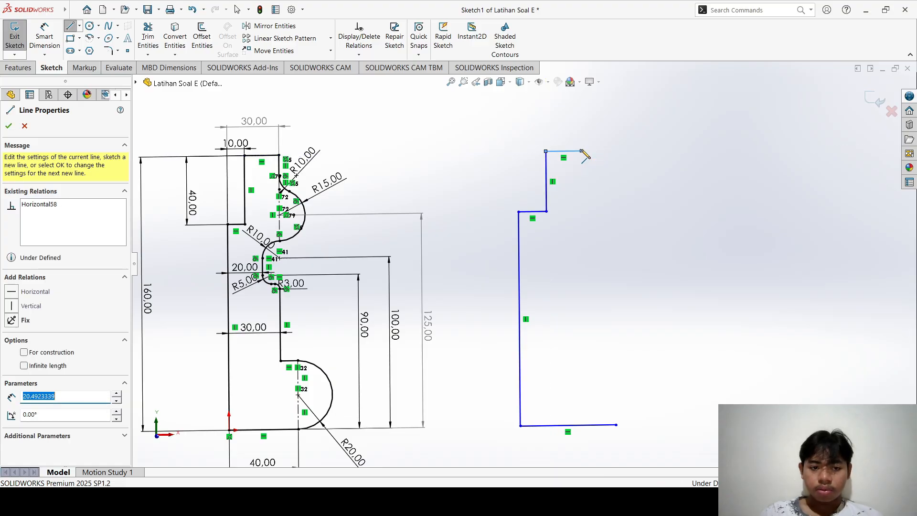
key(Escape)
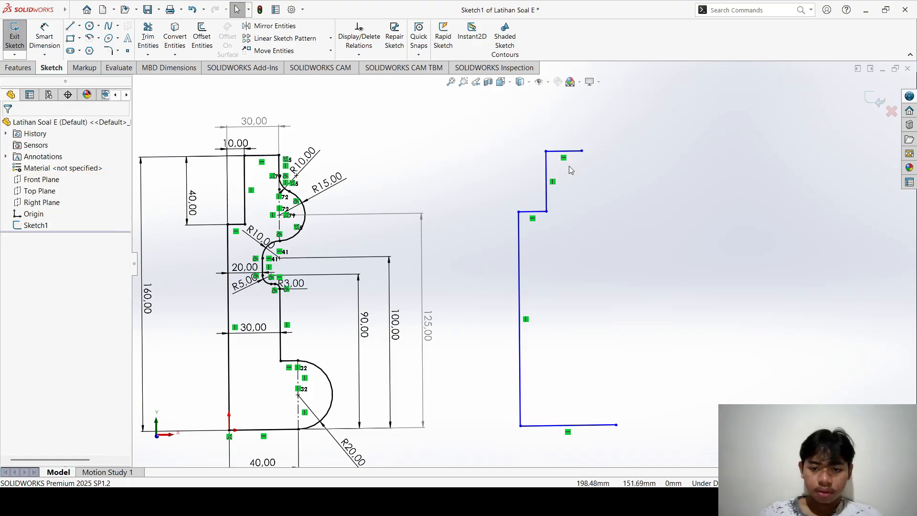
- Set the length of the notch's short horizontal step line to 10 mm
click(540, 213)
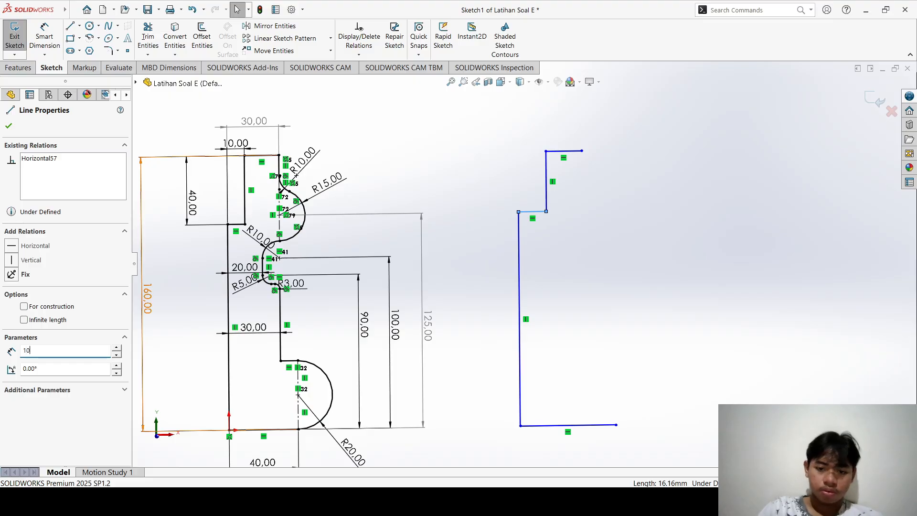
key(Return)
key(Return)
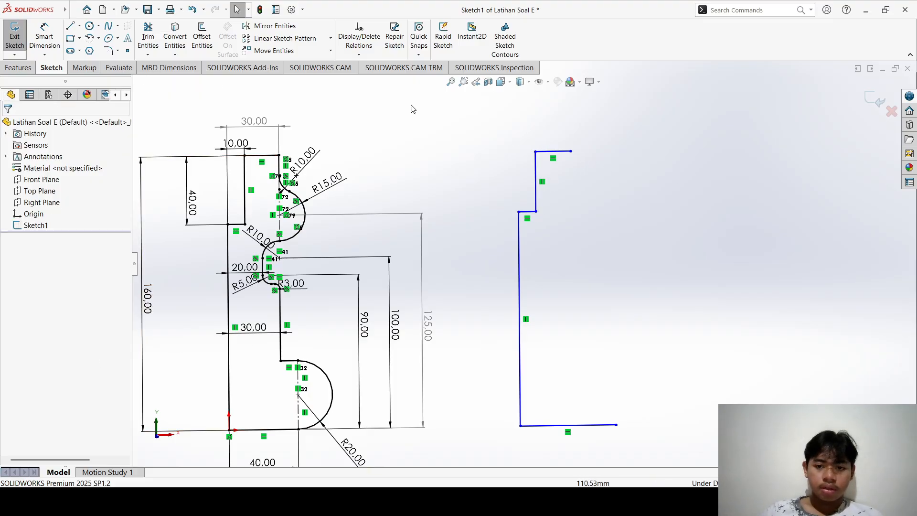
- Set the horizontal distance from the notch step's outer corner to the right end of the top line to 30 mm
click(44, 38)
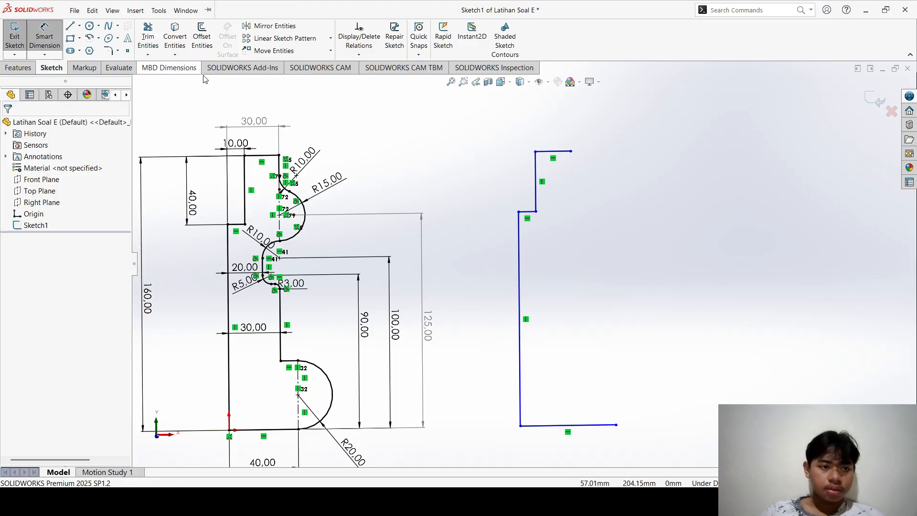
click(571, 152)
click(519, 212)
click(523, 132)
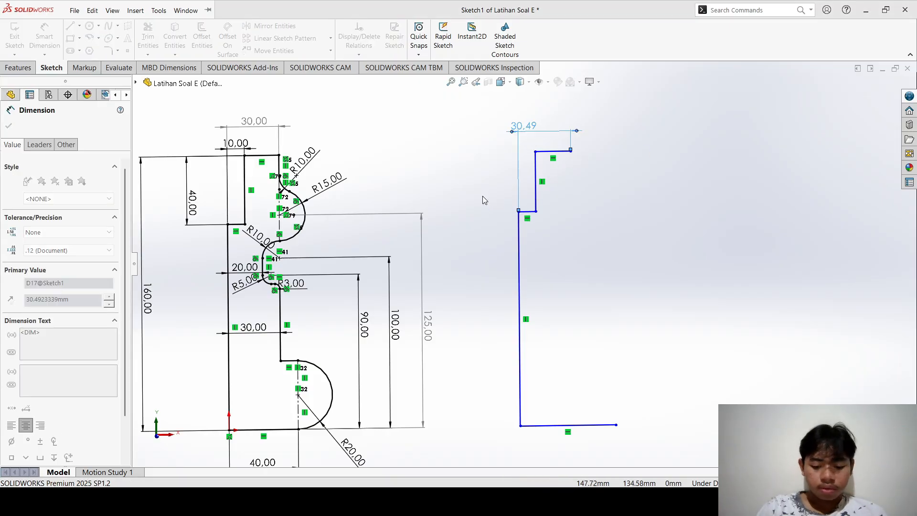
text(30)
key(Return)
key(Escape)
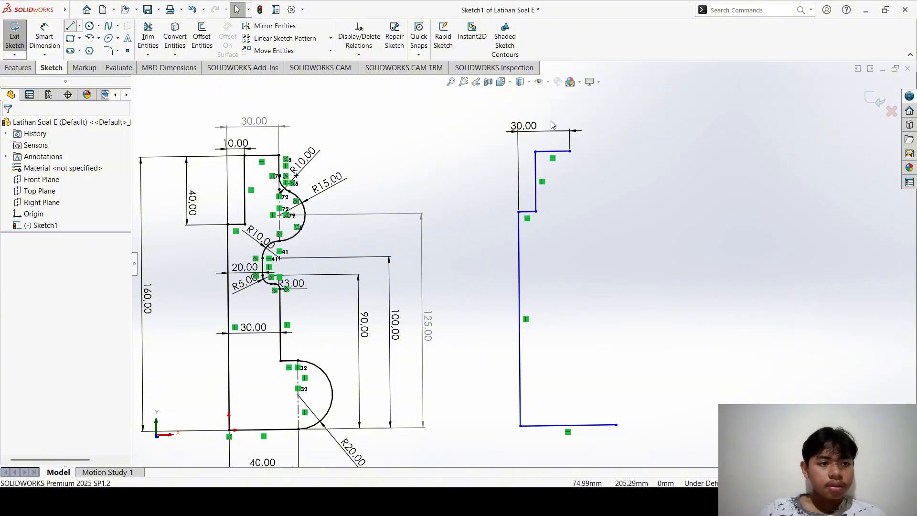
- Draw a vertical line about 35 mm long downward from the right end of the top line
key(l)
click(570, 152)
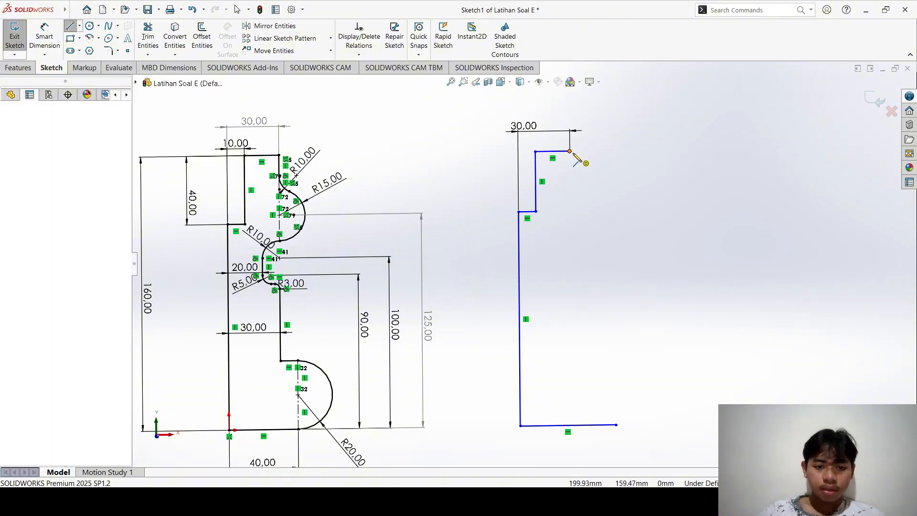
click(573, 219)
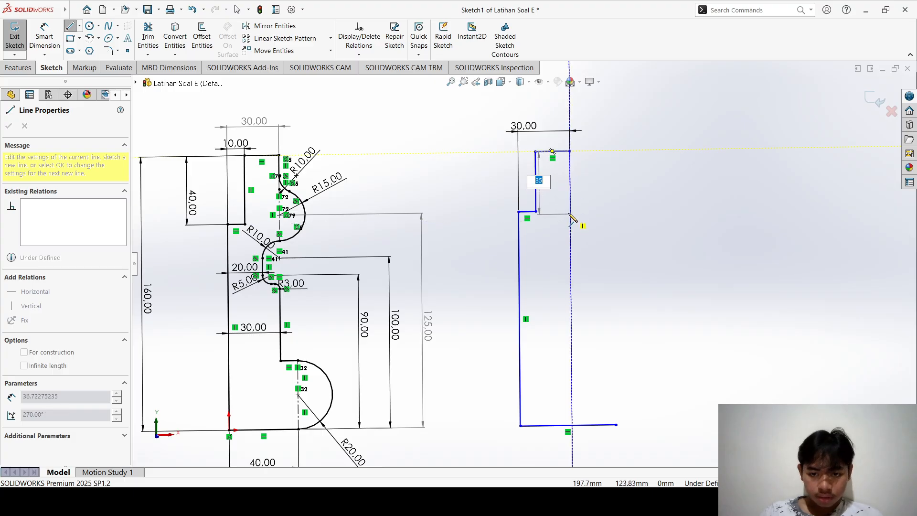
key(Escape)
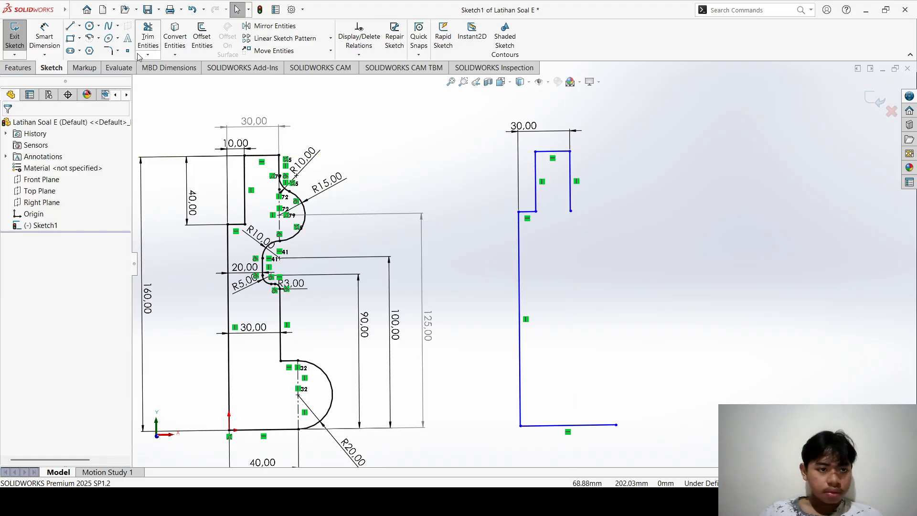
click(89, 25)
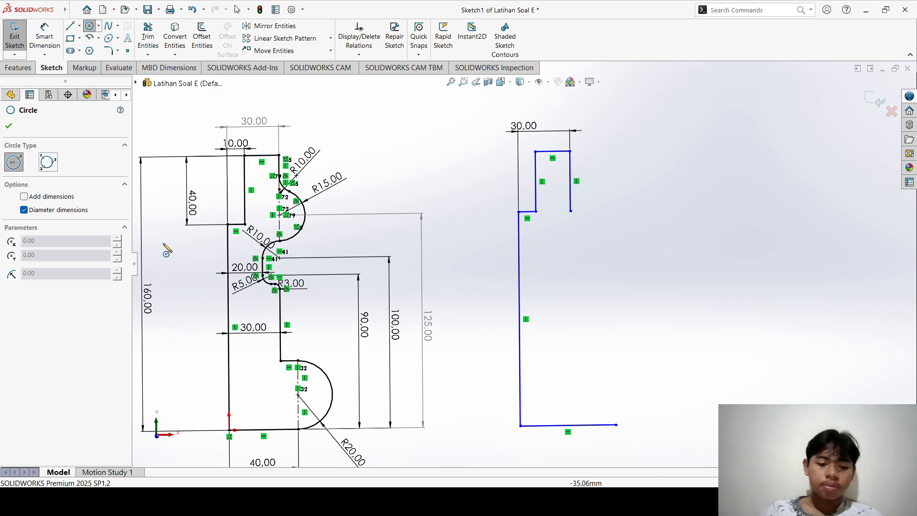
key(Escape)
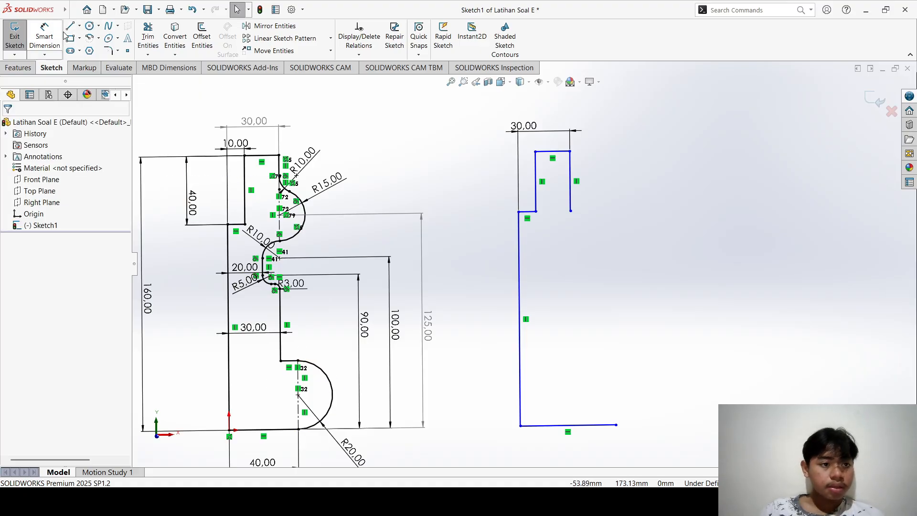
- Draw a vertical construction line about 40 mm long upward from the right end of the bottom edge
click(95, 57)
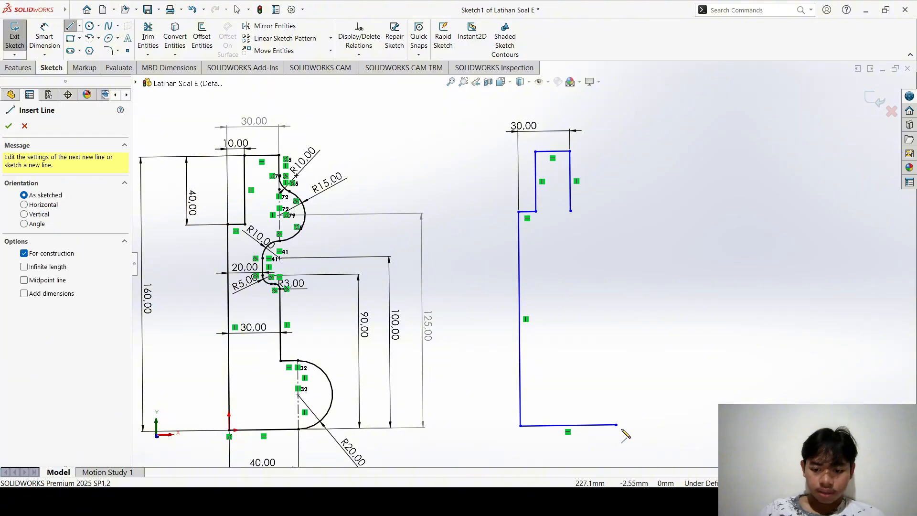
click(615, 425)
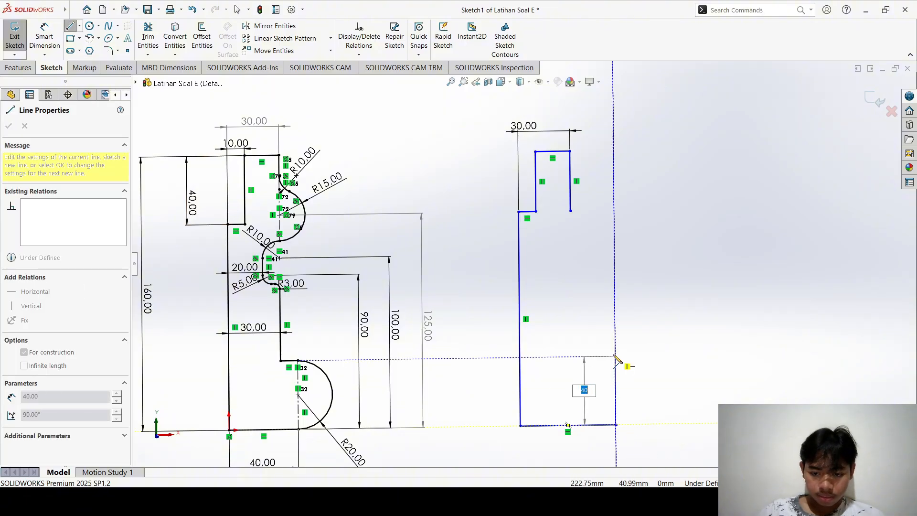
click(616, 355)
key(Escape)
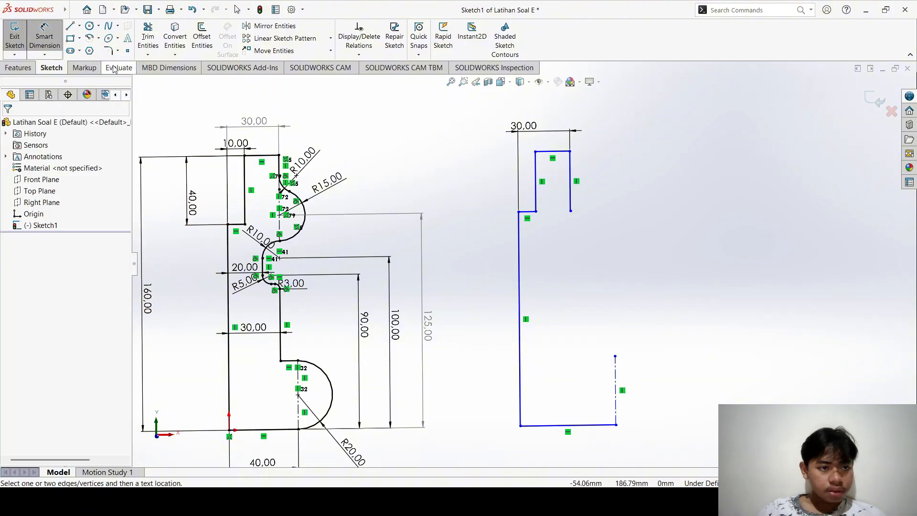
- Draw a circle with a radius of about 20 mm centred on the midpoint of the vertical construction line
click(89, 25)
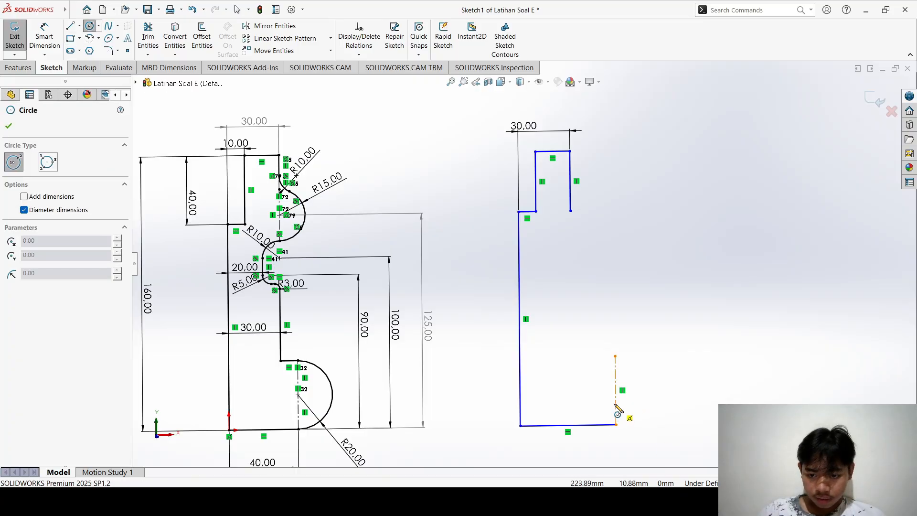
click(615, 390)
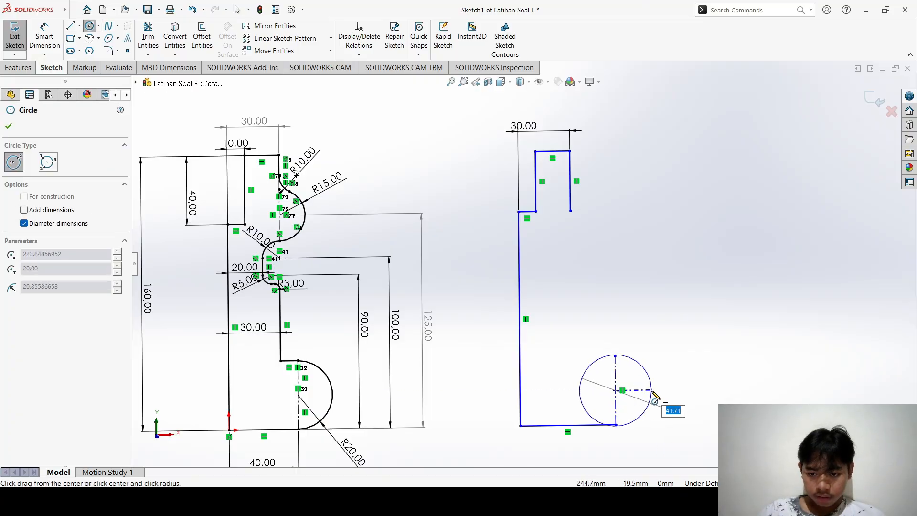
click(650, 392)
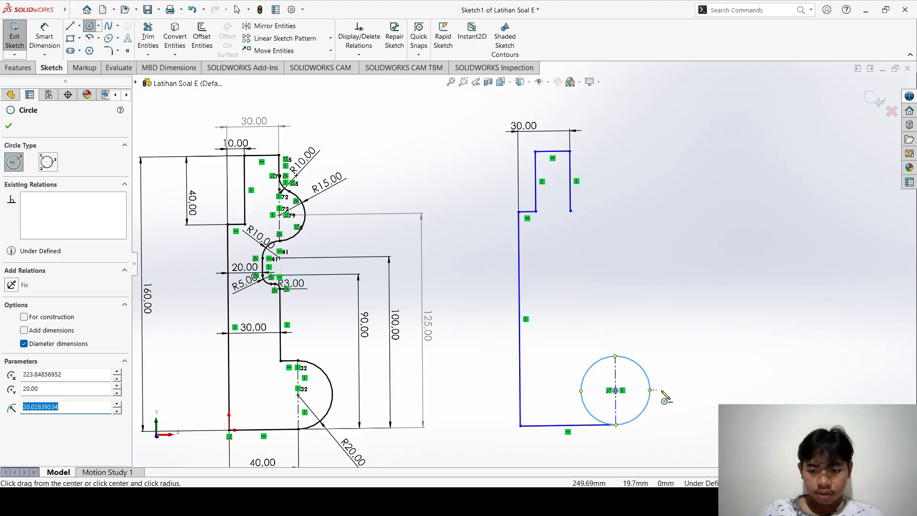
key(Escape)
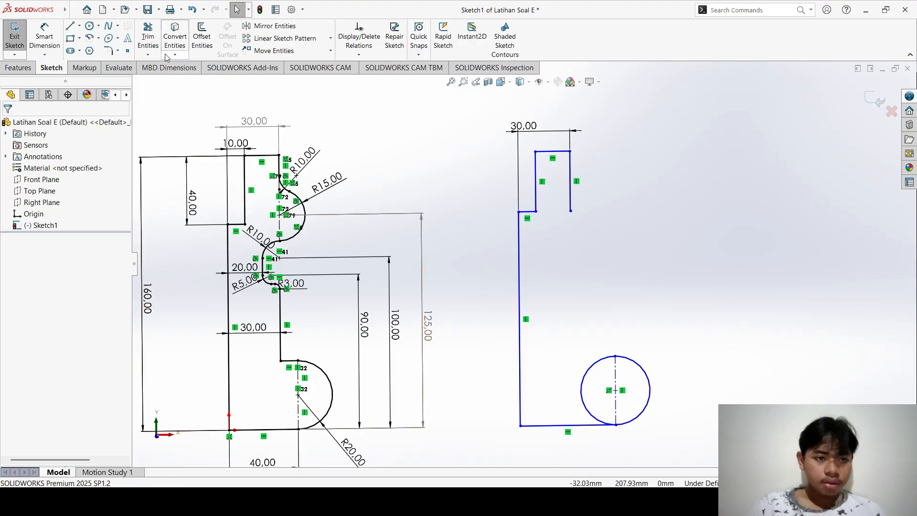
- Try to trim away the left half of the circle at the bottom edge's end, and undo the trim
click(148, 36)
drag(573, 361, 596, 394)
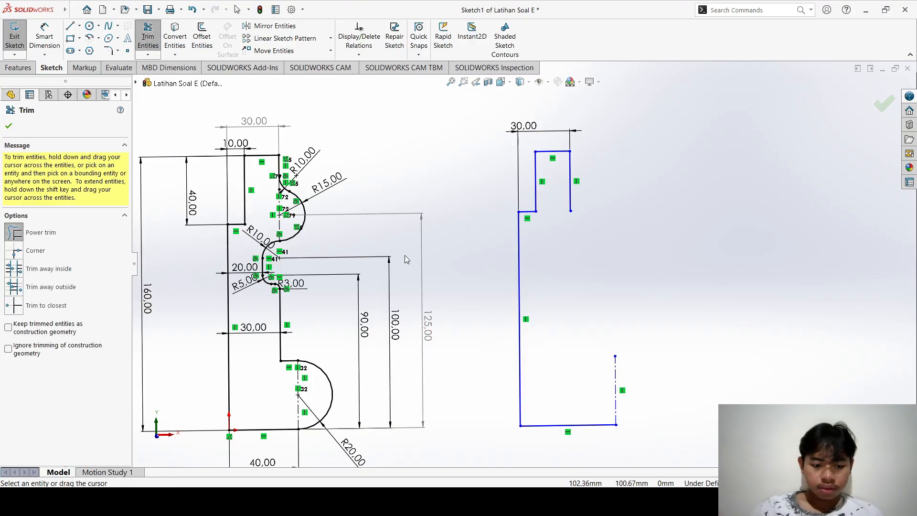
key(Escape)
key(ctrl+z)
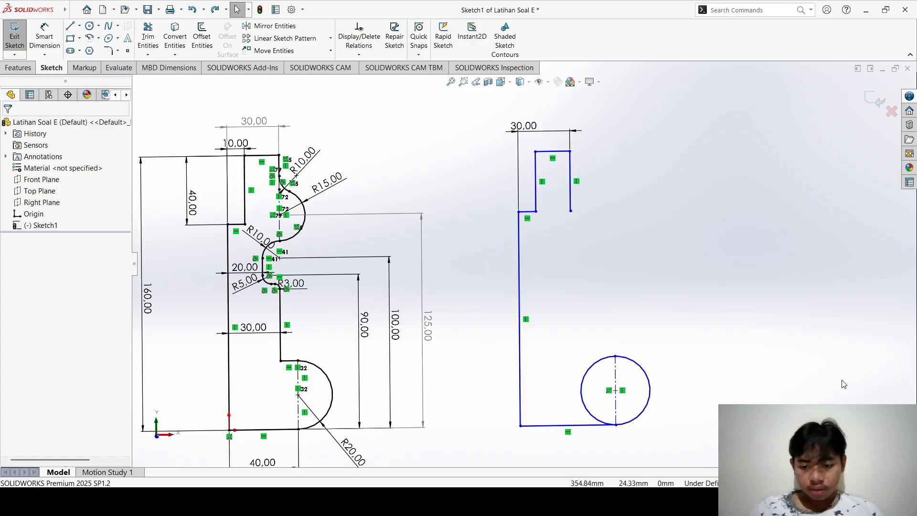
- Try a tangent relation between the lower circle and its vertical construction line, and undo it
click(645, 374)
ctrl+click(616, 375)
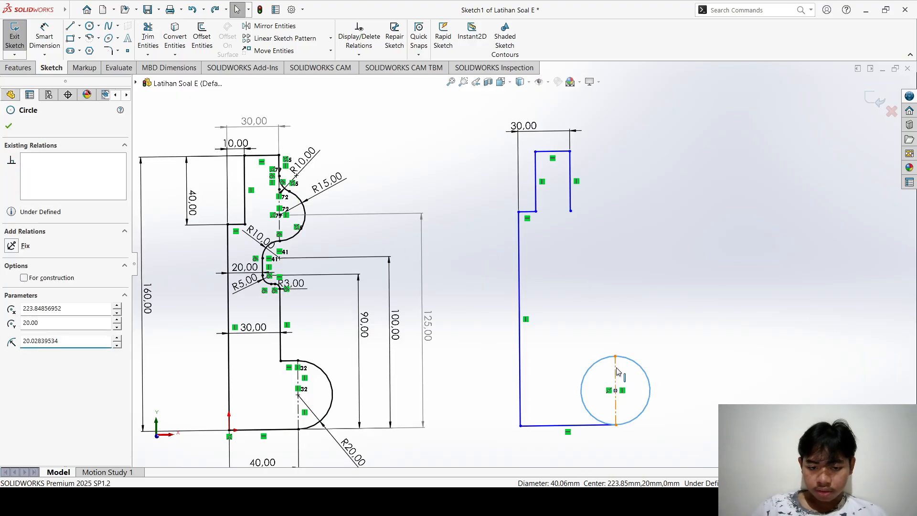
click(11, 296)
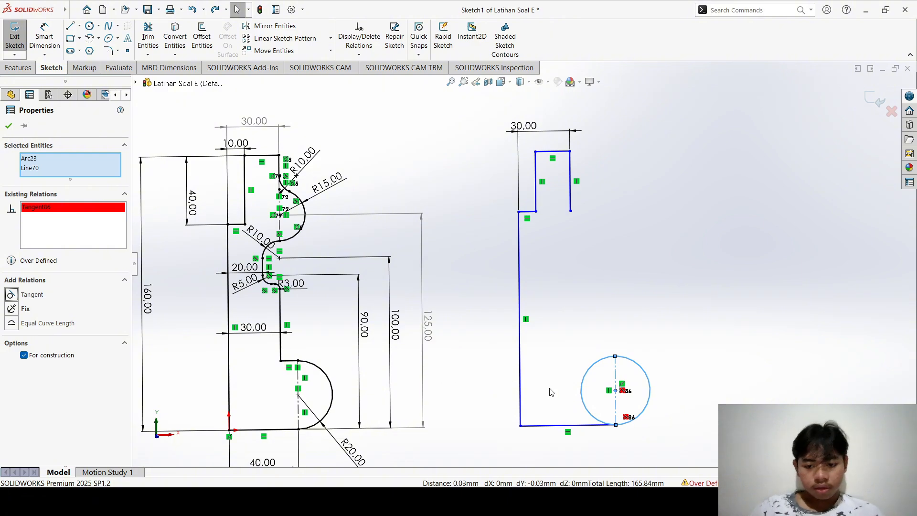
key(ctrl+z)
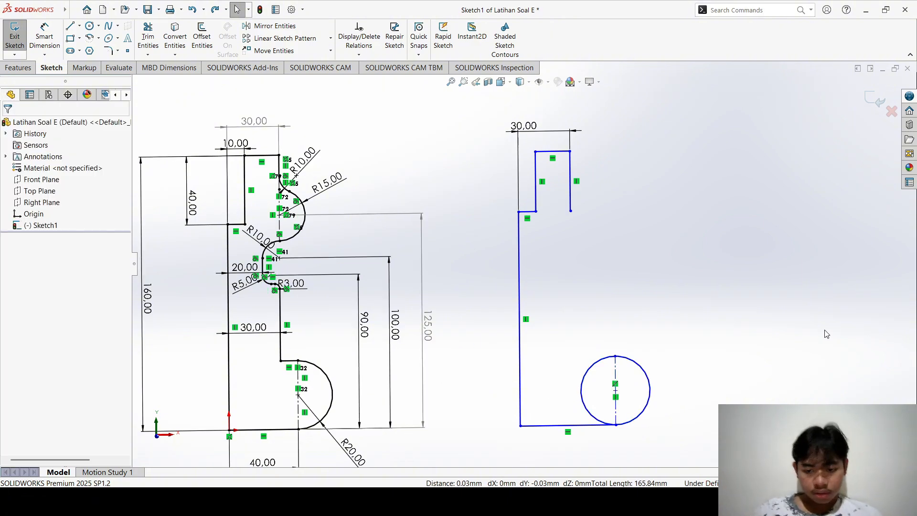
- Draw a circle with a radius of about 14.7 mm to the right of the upper short vertical line
key(z)
scroll(601, 355, down, 2)
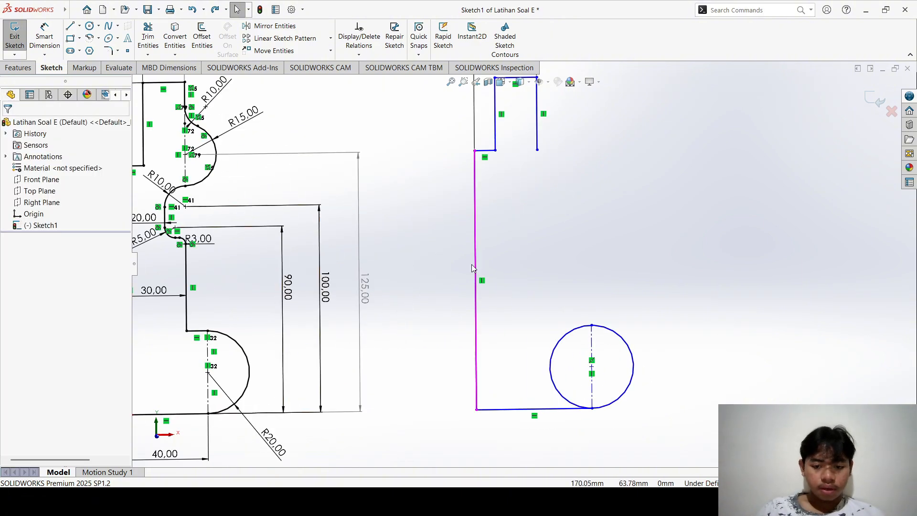
scroll(267, 109, up, 2)
scroll(267, 109, down, 3)
scroll(872, 295, up, 4)
scroll(753, 266, down, 3)
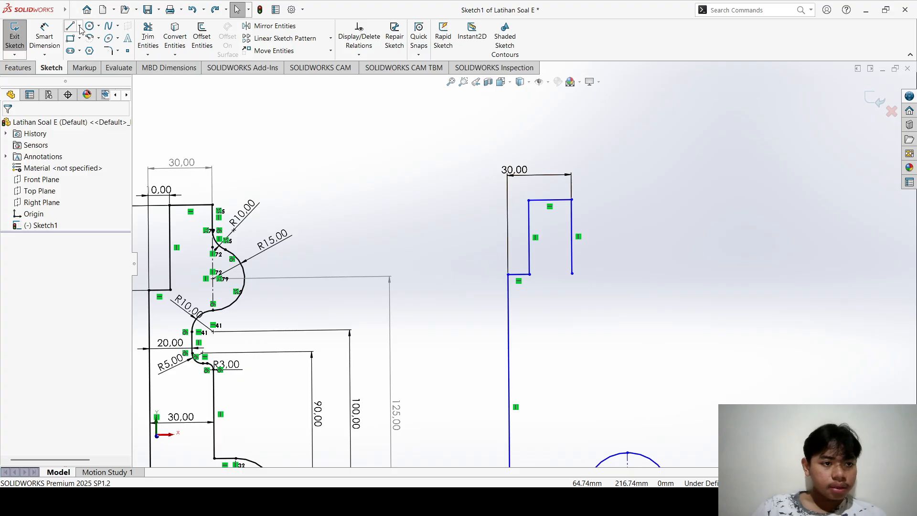
click(94, 27)
drag(644, 254, 666, 276)
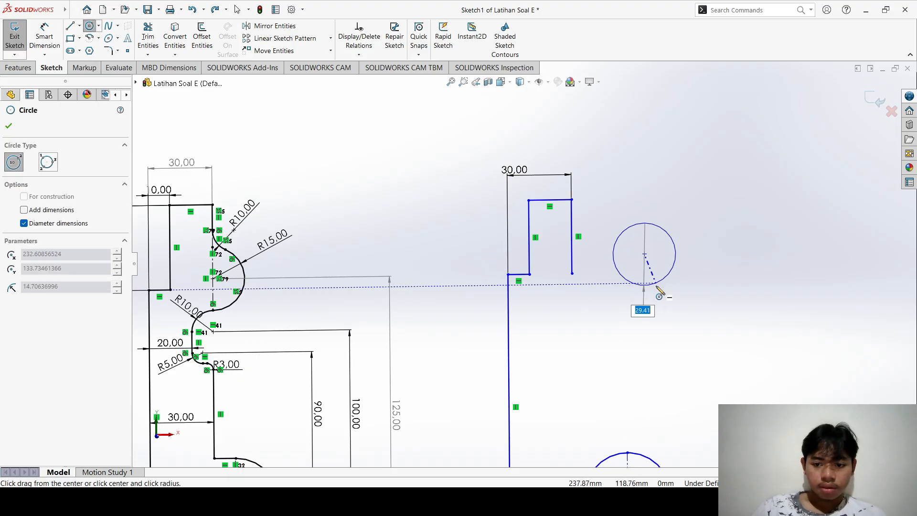
key(Escape)
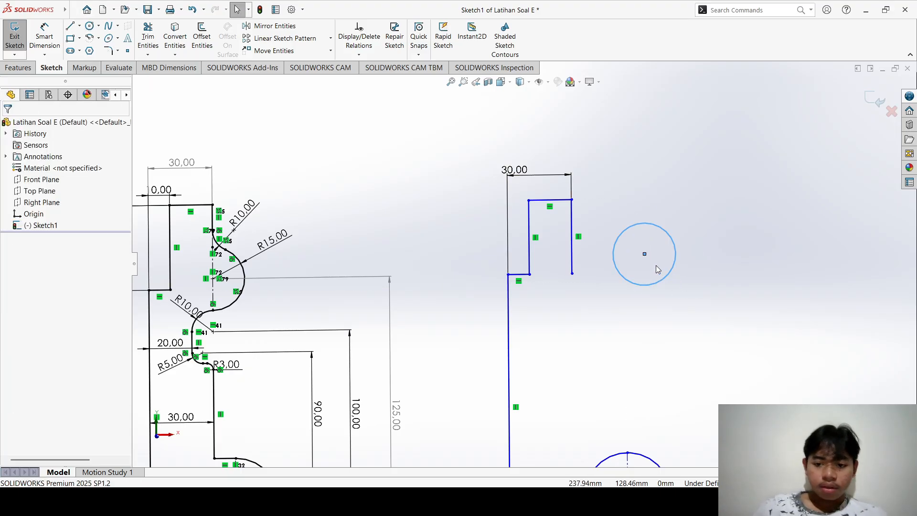
- Make the upper circle coincident with the lower endpoint of the short vertical line
click(616, 266)
ctrl+click(571, 274)
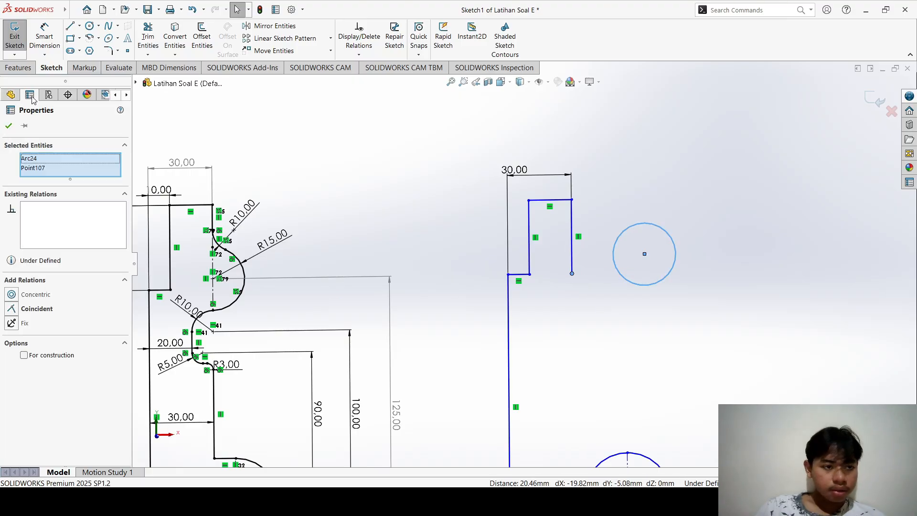
click(23, 310)
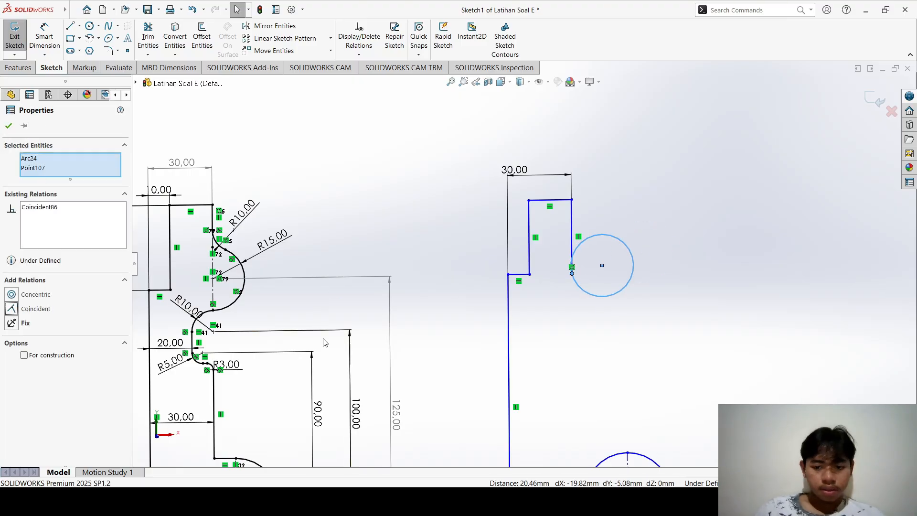
key(Escape)
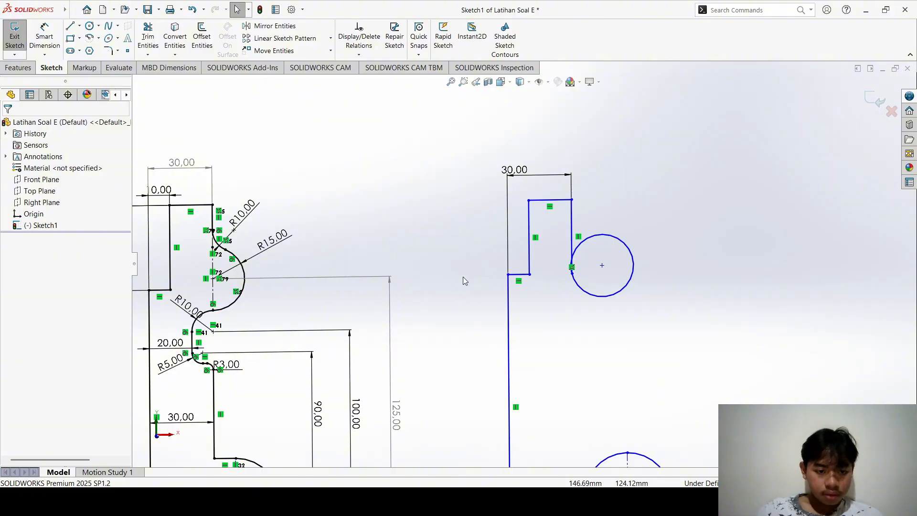
- Set the upper circle's radius to 10 mm
click(614, 243)
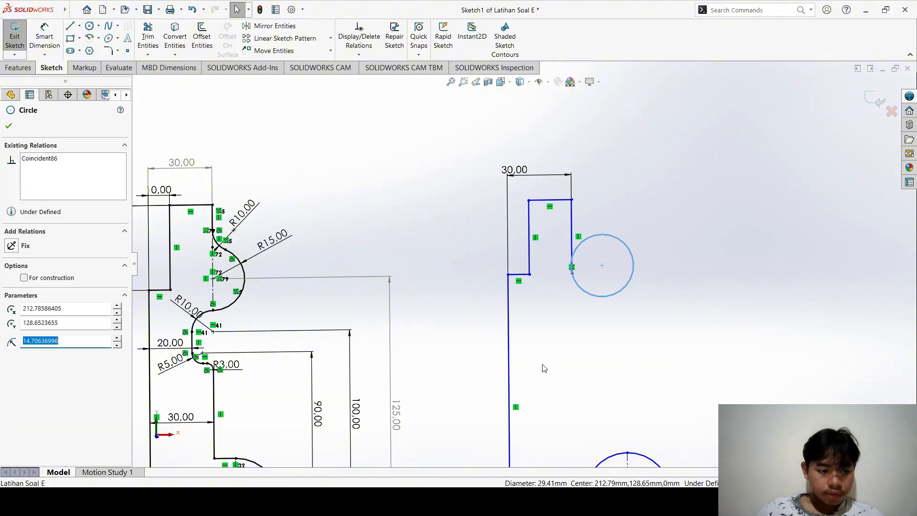
text(5)
key(Return)
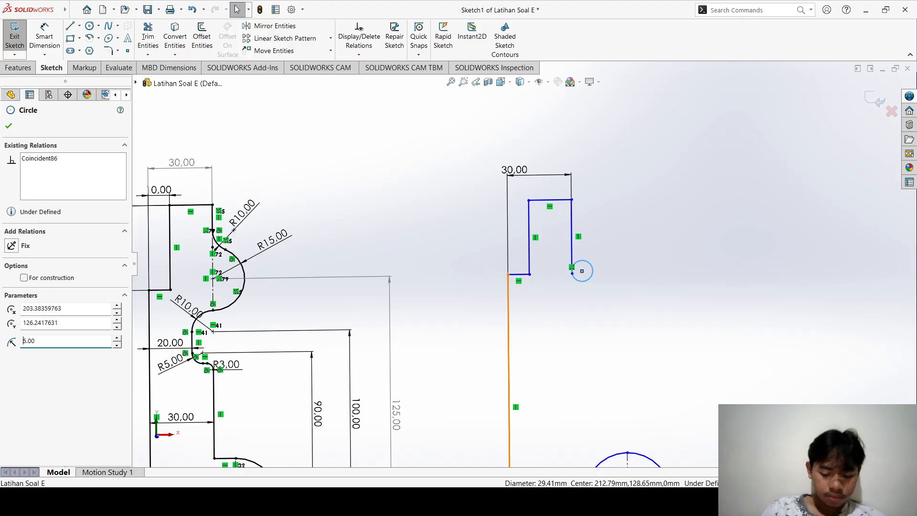
key(Return)
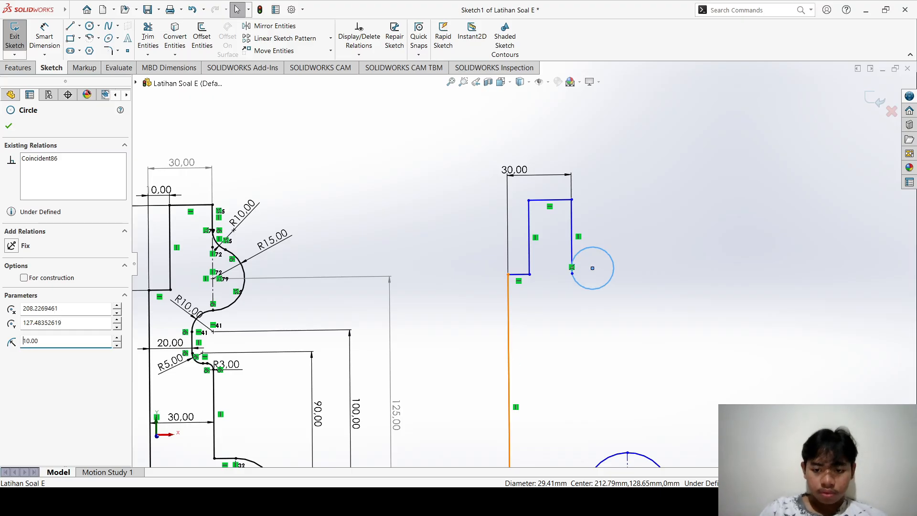
key(Return)
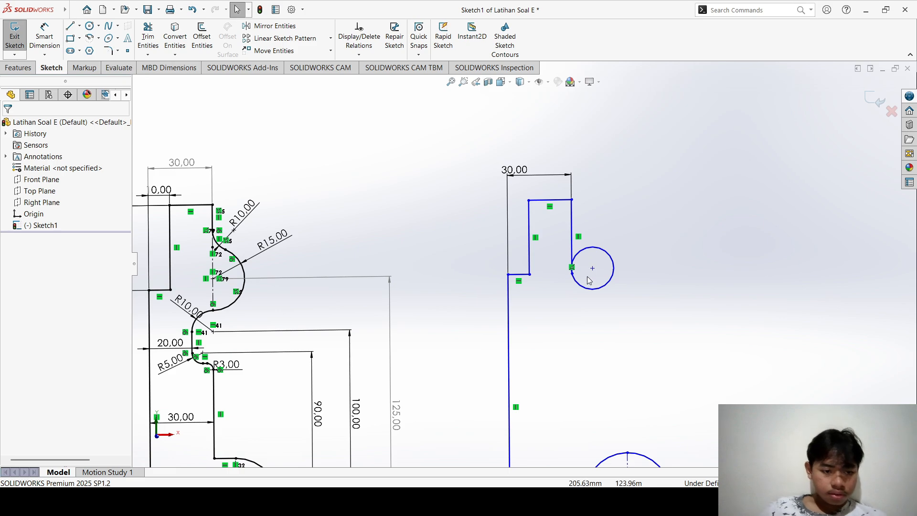
- Draw a horizontal construction line about 10 mm long from the left side of the upper circle to its centre
scroll(577, 292, down, 2)
scroll(434, 237, up, 2)
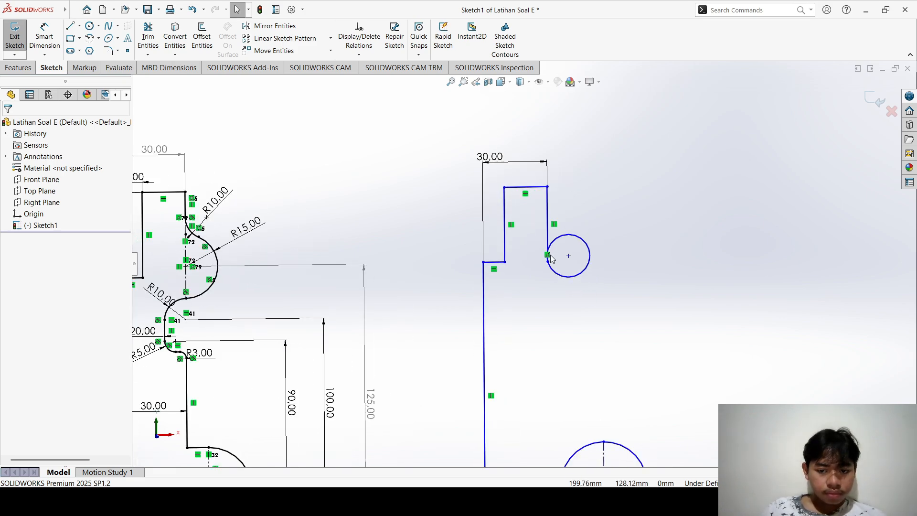
click(71, 26)
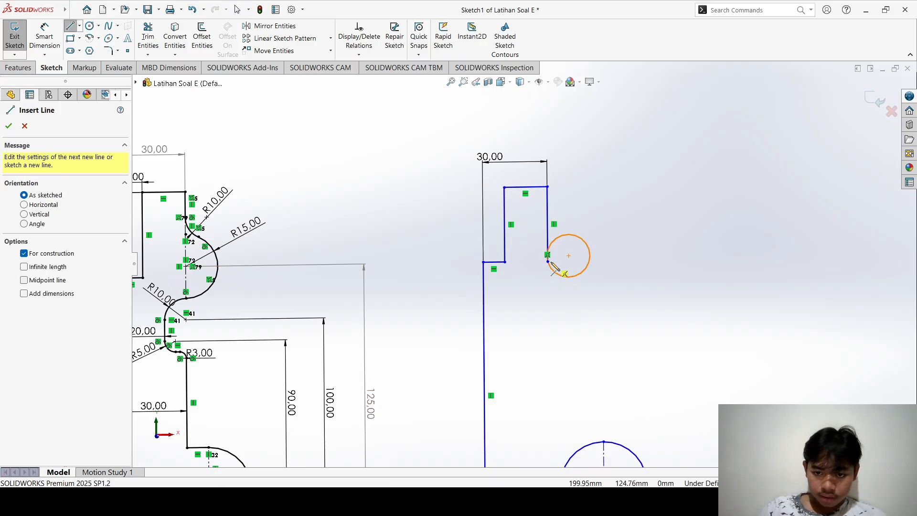
click(557, 256)
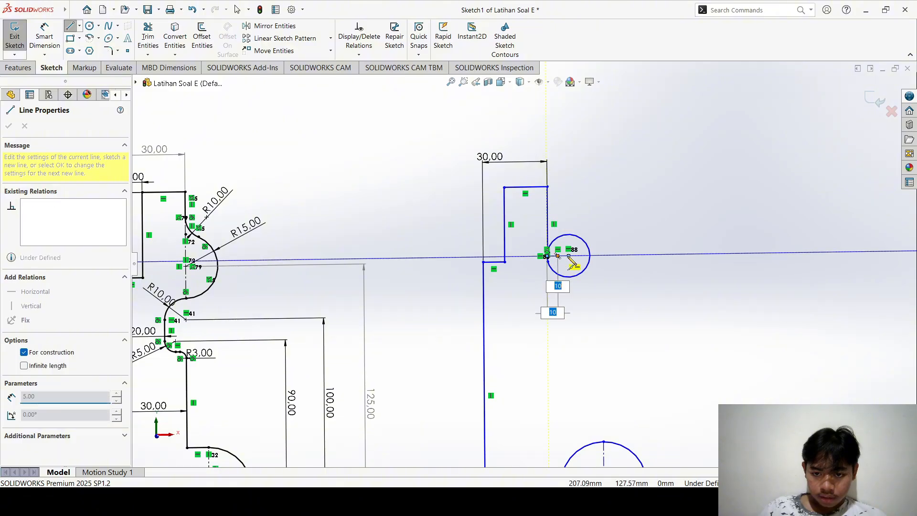
click(568, 256)
key(Escape)
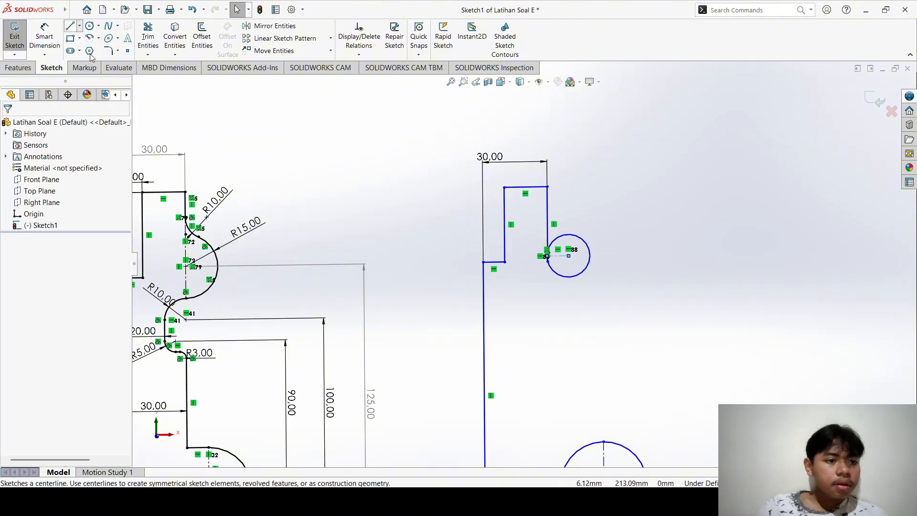
- Draw a vertical construction line about 10 mm long from the upper circle's centre down to its lowest point
click(71, 26)
click(569, 257)
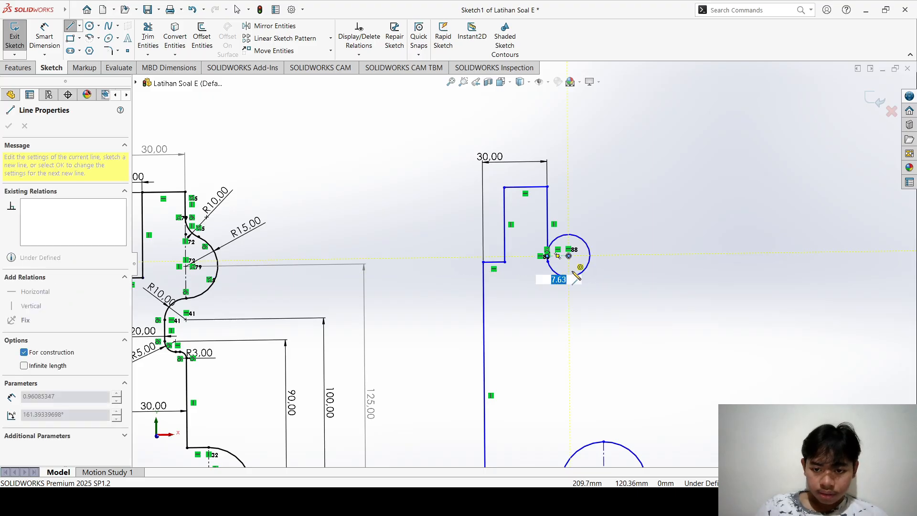
click(569, 277)
key(Escape)
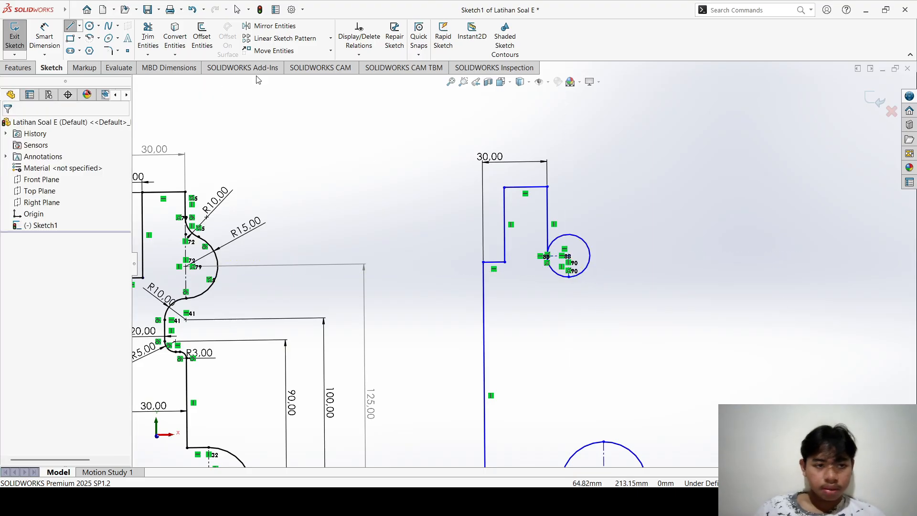
- Trim the upper circle down to its lower-left quarter arc and the small overlap beside the short vertical line
click(148, 36)
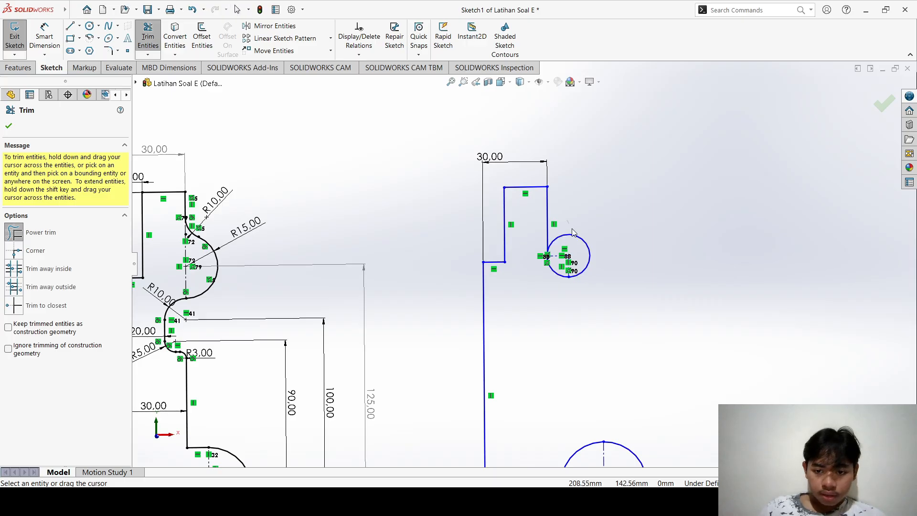
click(590, 260)
key(Escape)
click(148, 36)
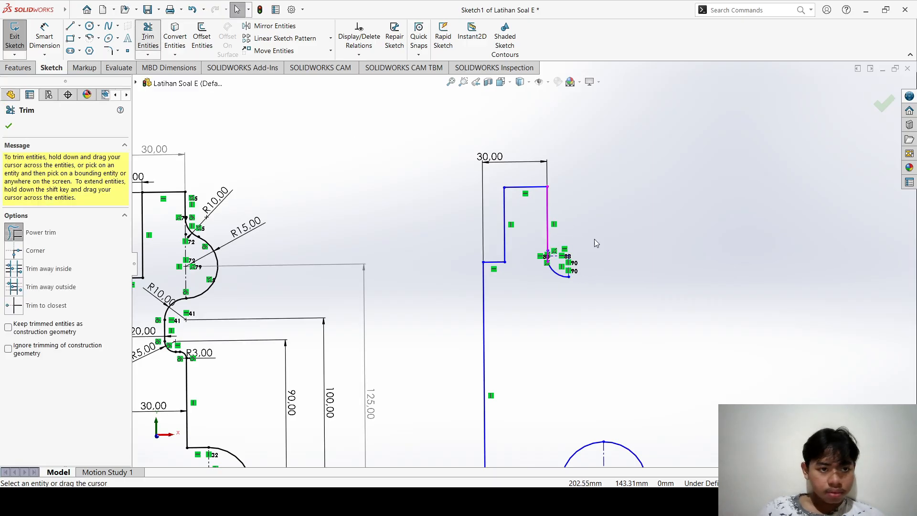
key(Escape)
- Trim away the two small arc pieces bulging past the lower end of the short vertical line
scroll(617, 262, down, 10)
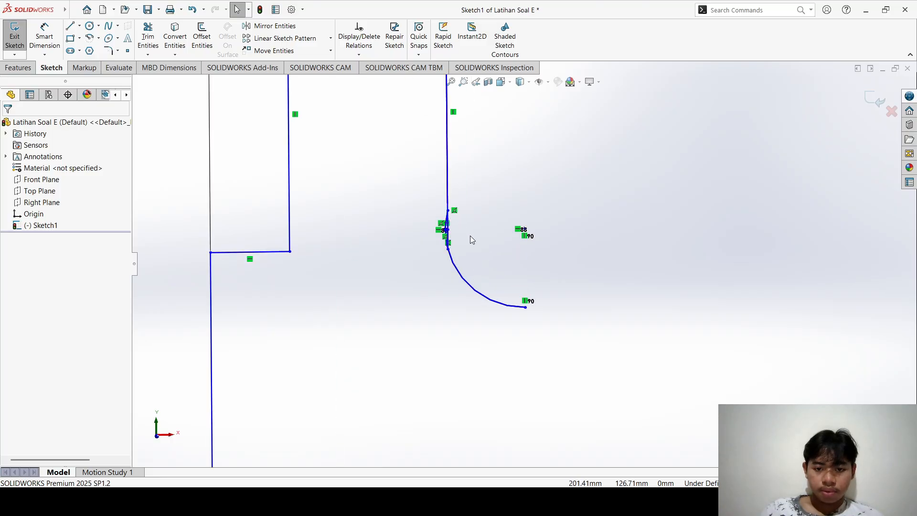
scroll(459, 234, down, 10)
click(149, 36)
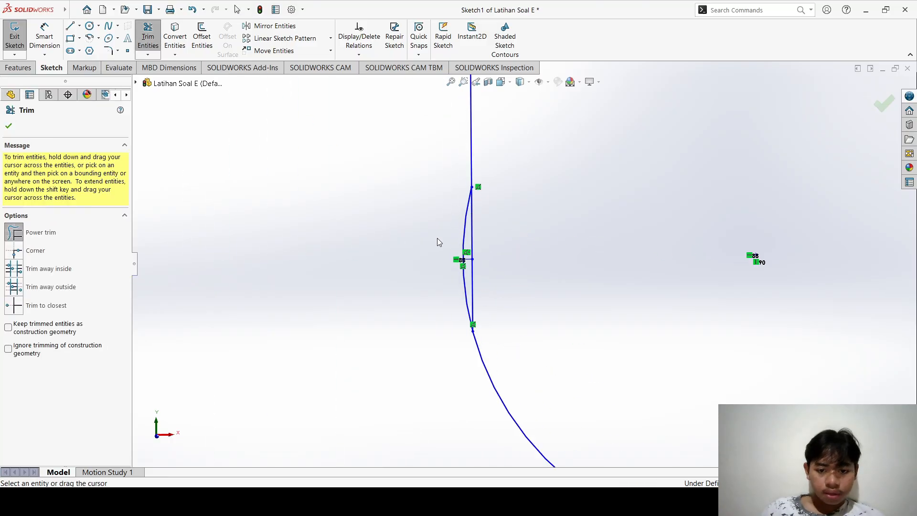
drag(464, 248, 461, 248)
key(Escape)
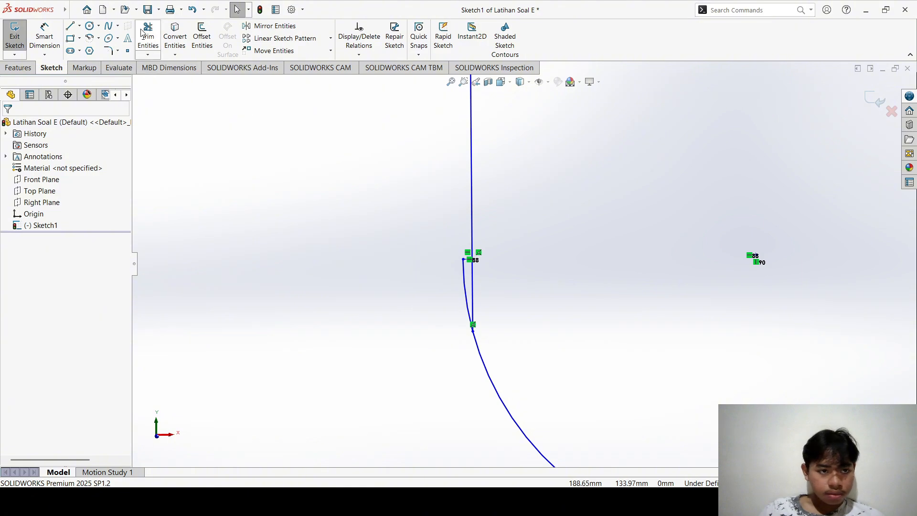
click(149, 36)
drag(428, 276, 442, 286)
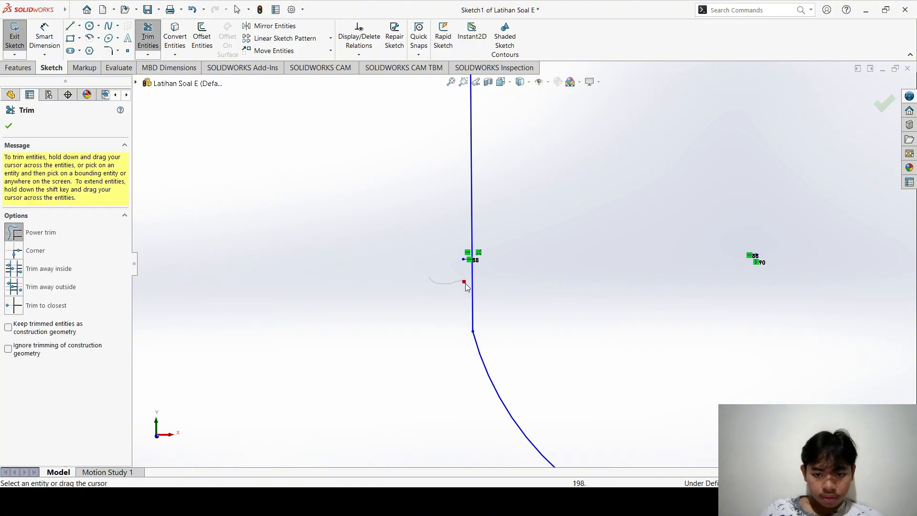
key(Escape)
scroll(518, 282, up, 10)
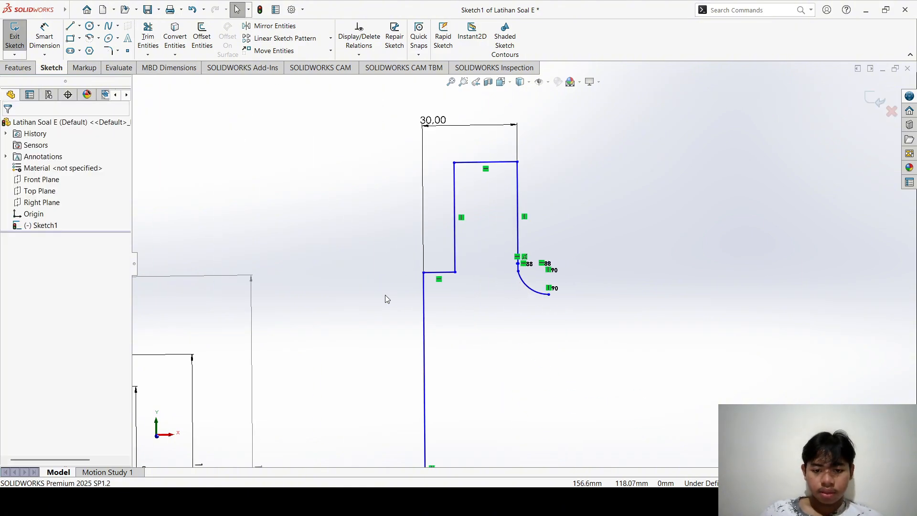
scroll(242, 207, down, 6)
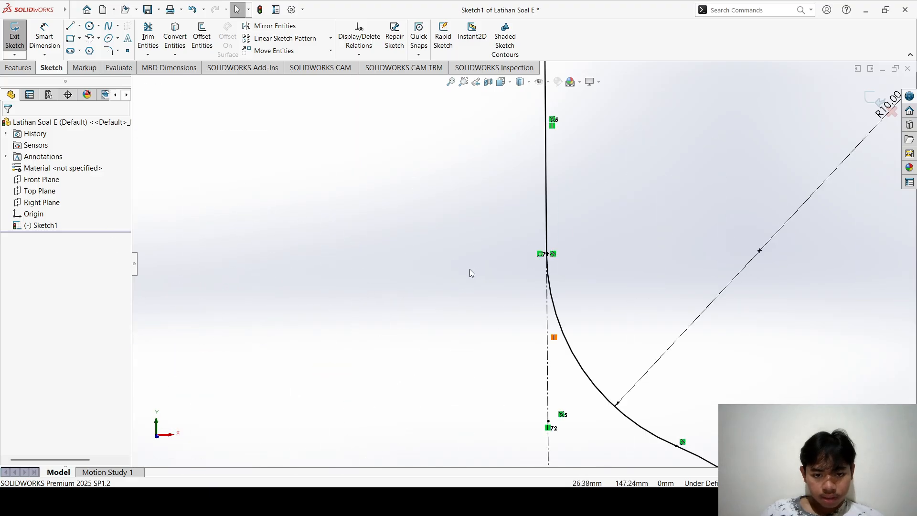
scroll(618, 296, up, 5)
scroll(525, 281, down, 3)
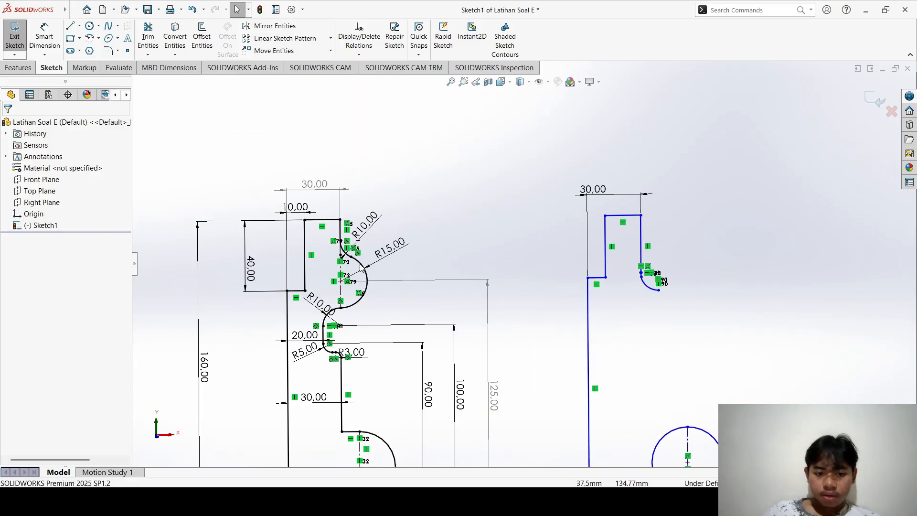
scroll(843, 351, down, 2)
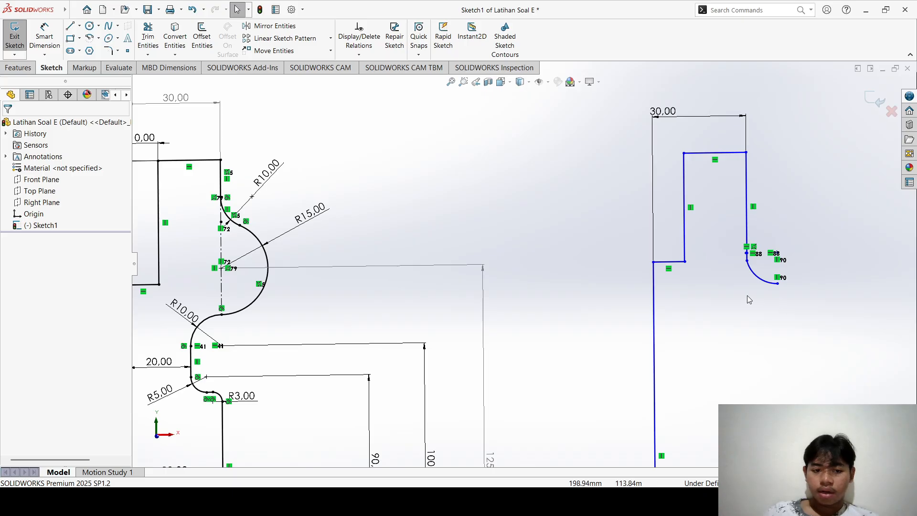
scroll(553, 324, down, 2)
scroll(553, 323, up, 3)
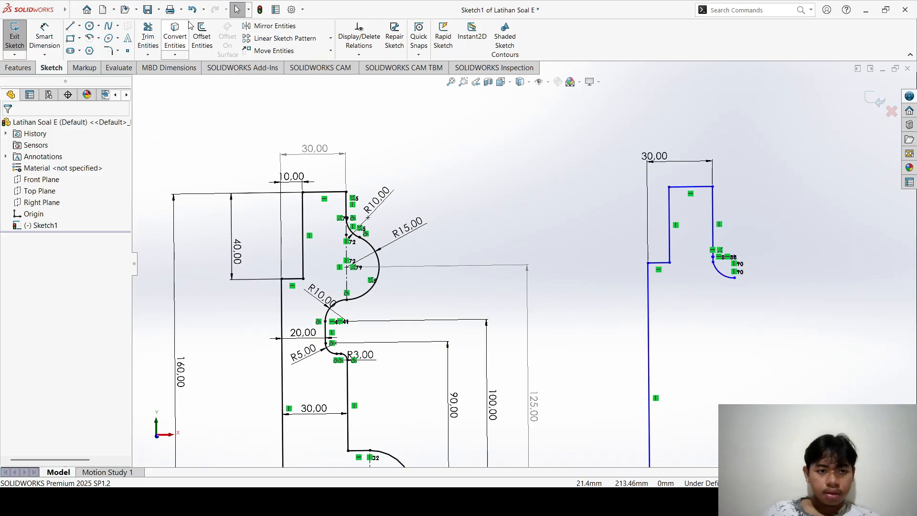
click(89, 26)
click(713, 295)
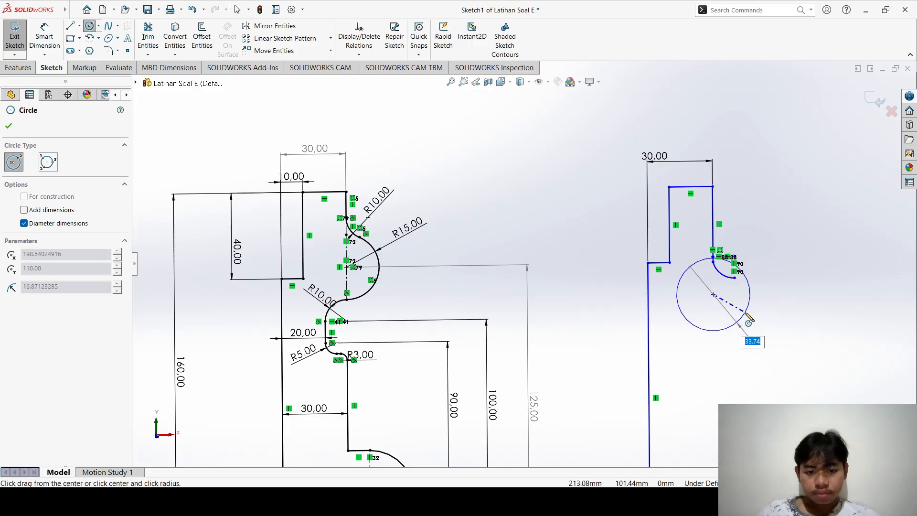
key(Escape)
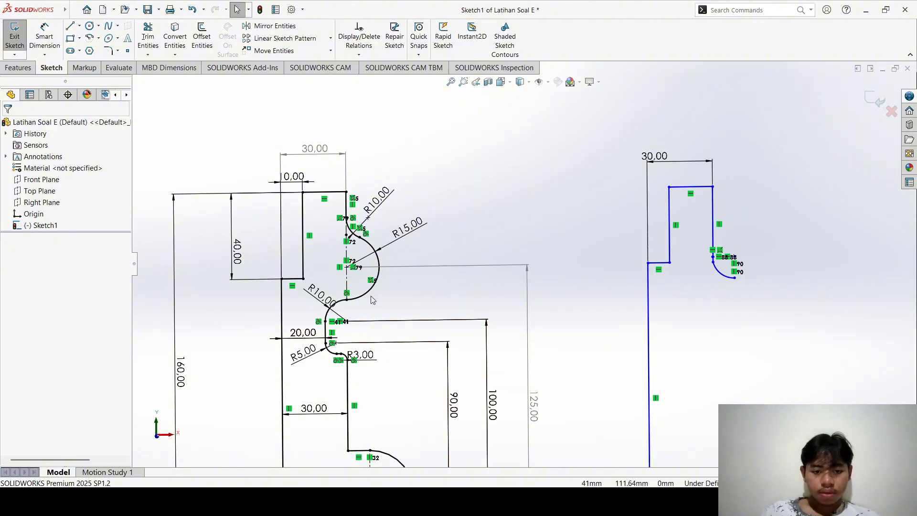
- Delete the quarter arc attached to the lower end of the short vertical line
scroll(372, 297, down, 1)
scroll(372, 248, up, 2)
scroll(626, 264, down, 3)
scroll(735, 267, up, 1)
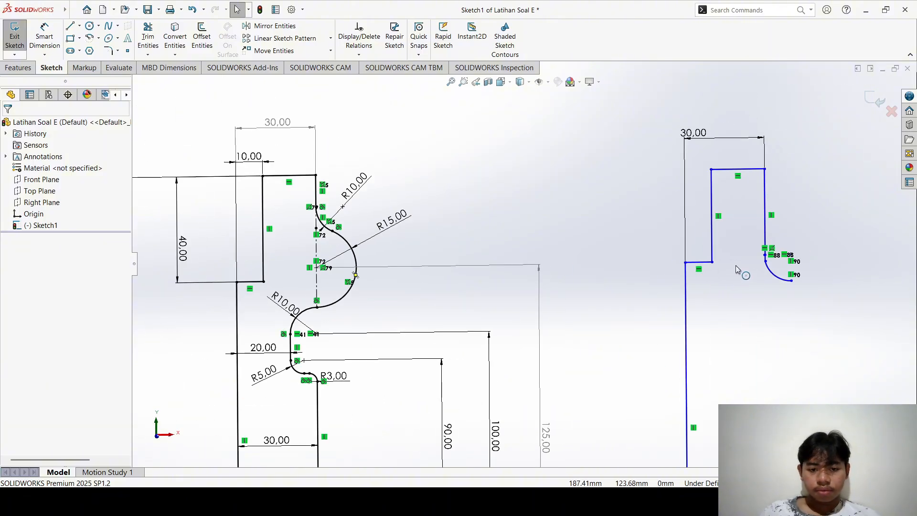
click(768, 268)
key(Delete)
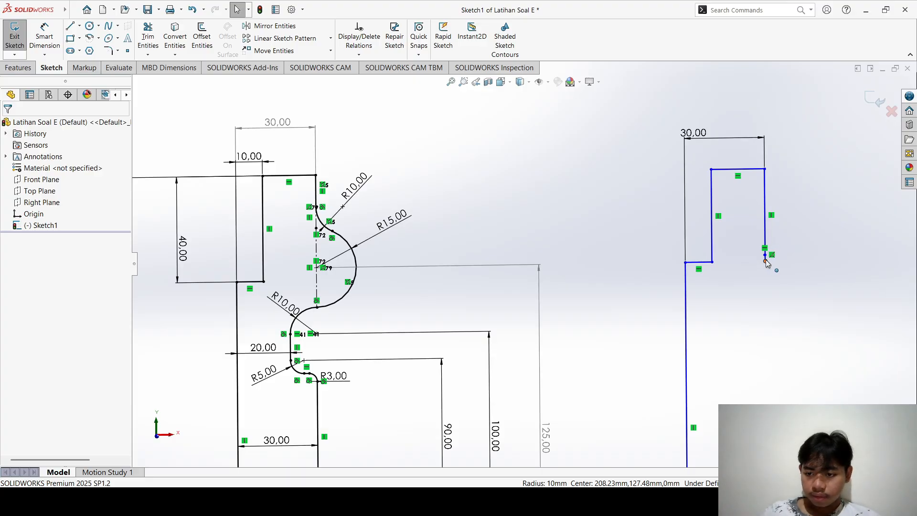
- Delete the short vertical line that runs down from the free end of the upper horizontal edge
click(765, 256)
key(Escape)
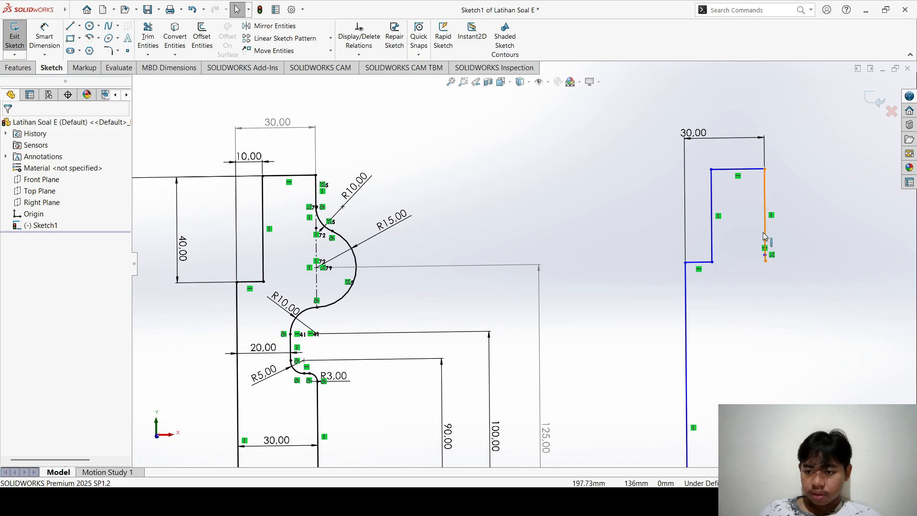
click(765, 230)
key(Delete)
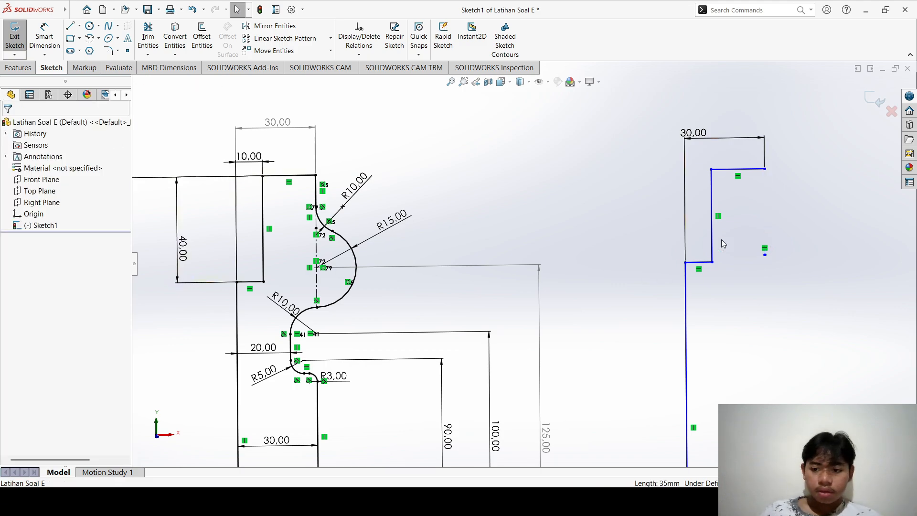
- Try to remove the leftover construction fragment and its horizontal relation below the upper edge's free end
click(765, 255)
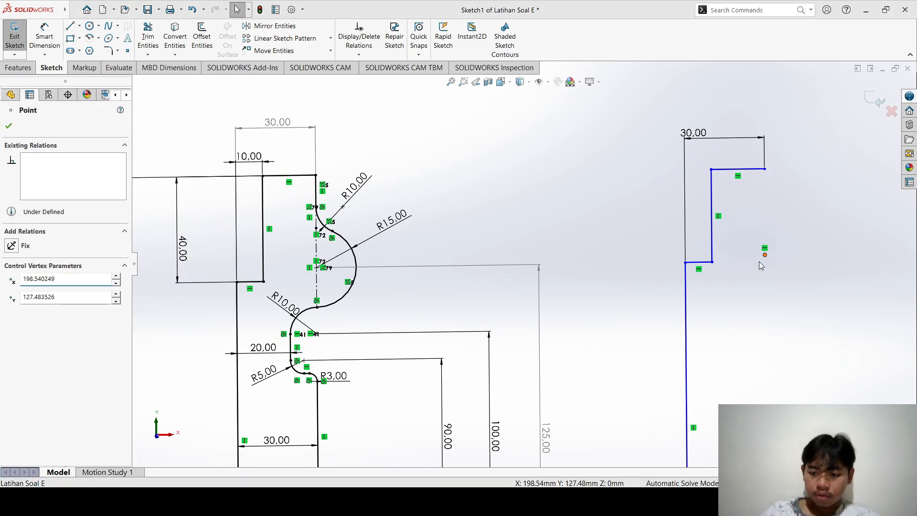
click(858, 274)
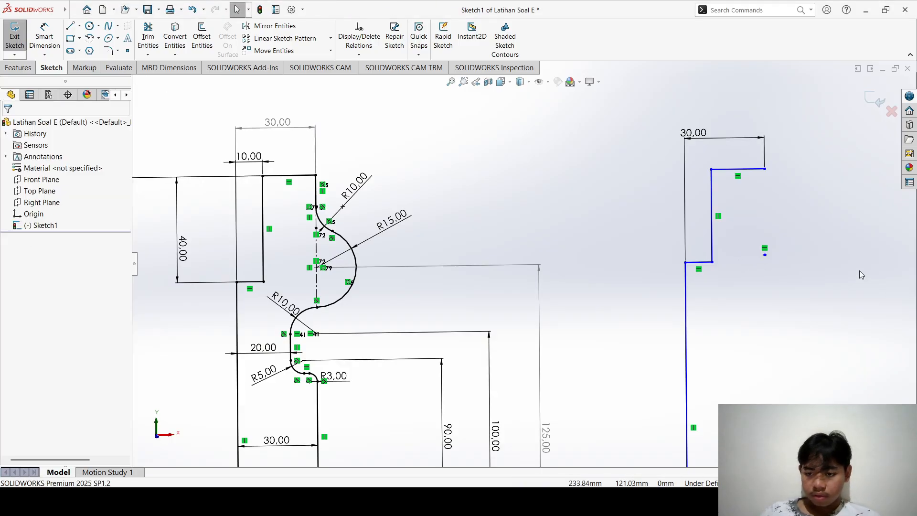
drag(805, 266, 747, 228)
click(766, 249)
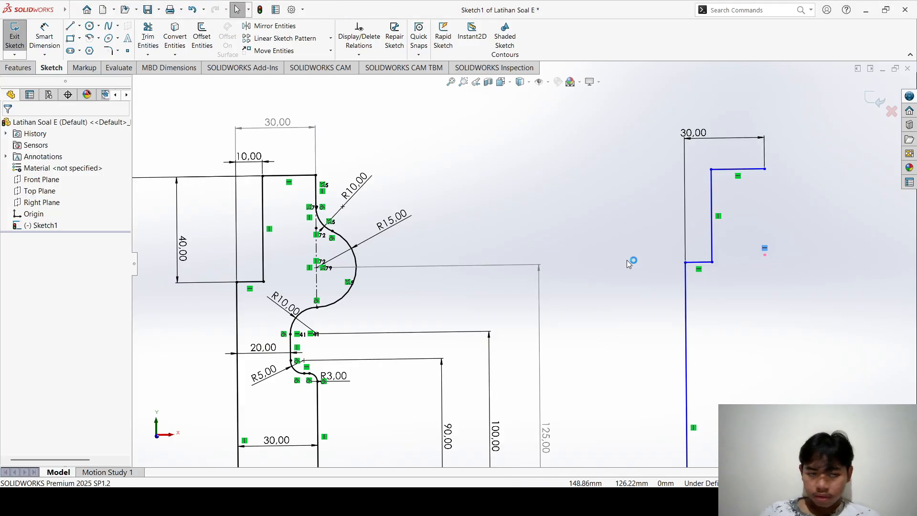
click(792, 267)
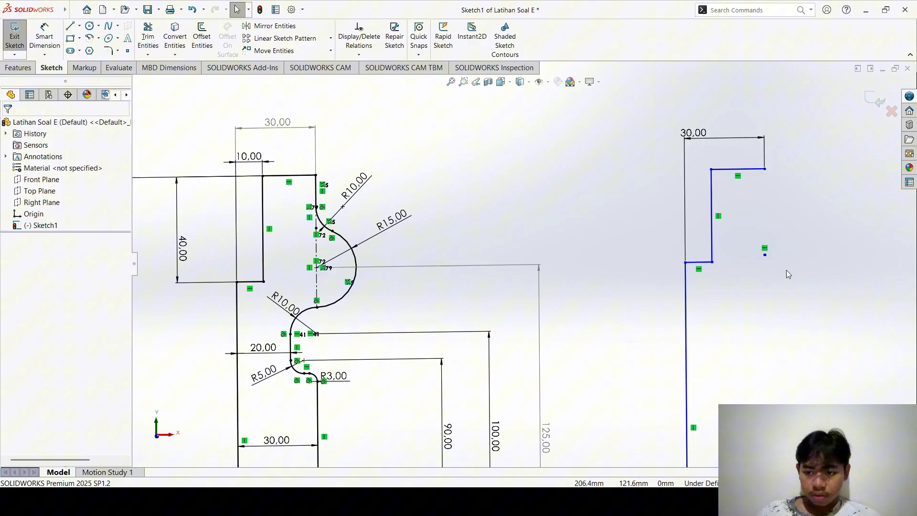
click(765, 254)
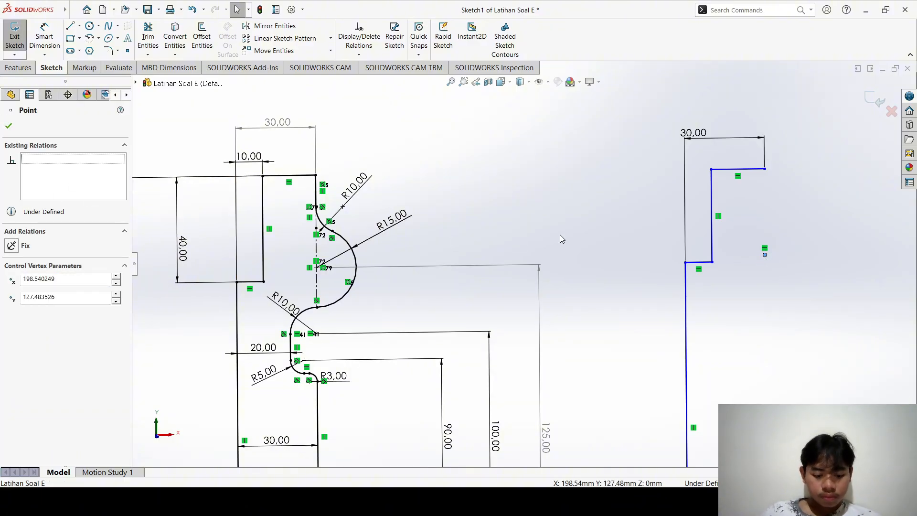
- Undo the deletions, trims, construction lines and the upper circle, back to the plain short vertical line
key(ctrl+z)
key(ctrl+z)
key(ctrl+z)
key(ctrl+z)
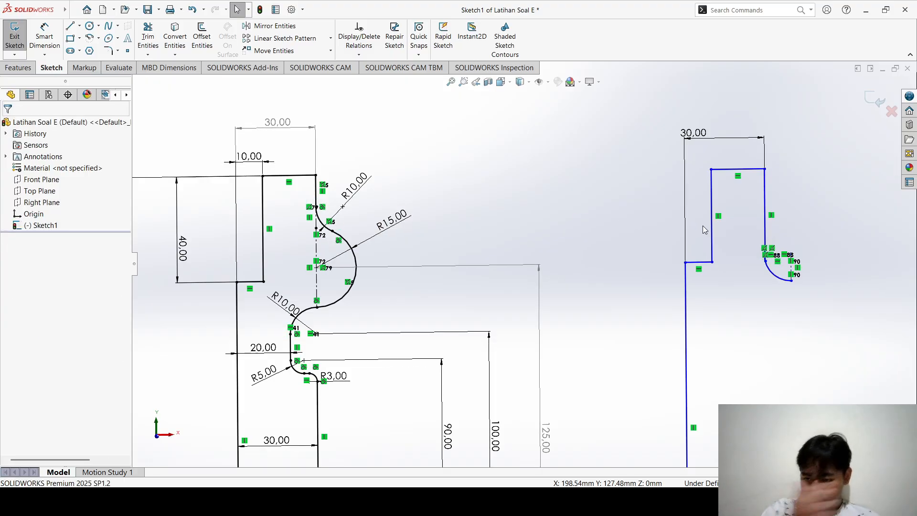
key(ctrl+z)
key(ctrl+z)
key(ctrl+z)
key(ctrl+z)
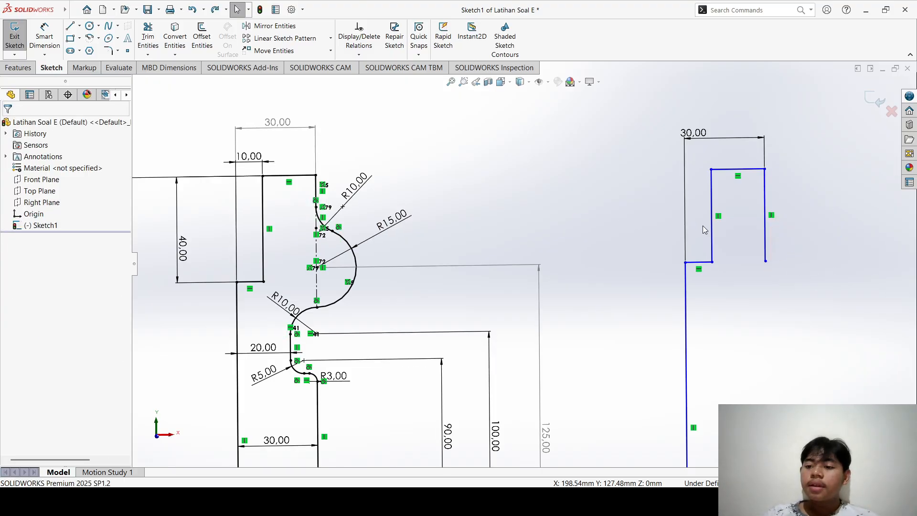
- Draw a circle with a radius of 15 mm, centred vertically below the lower endpoint of the short vertical line
click(90, 26)
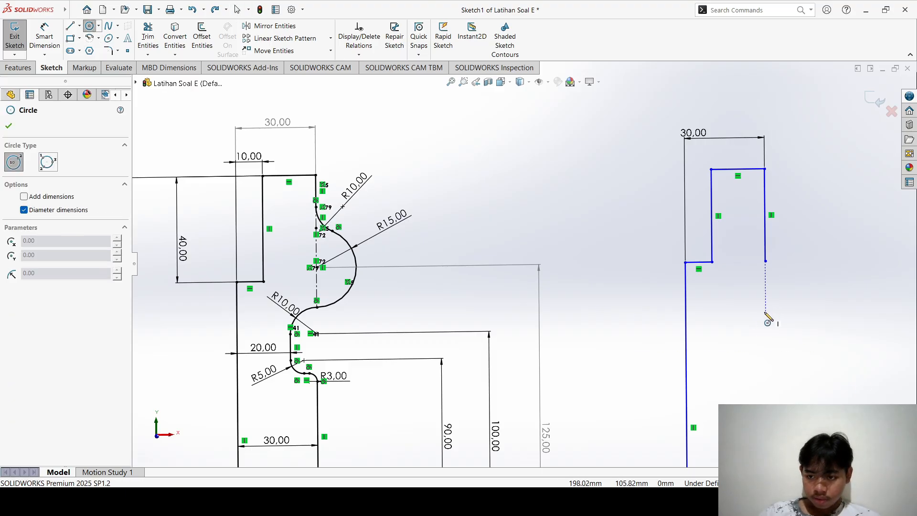
click(766, 313)
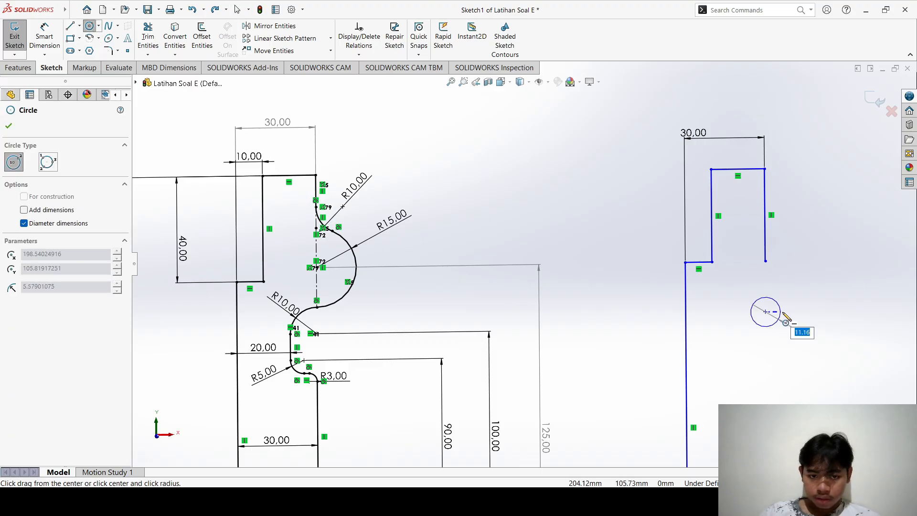
click(818, 321)
text(15)
key(Return)
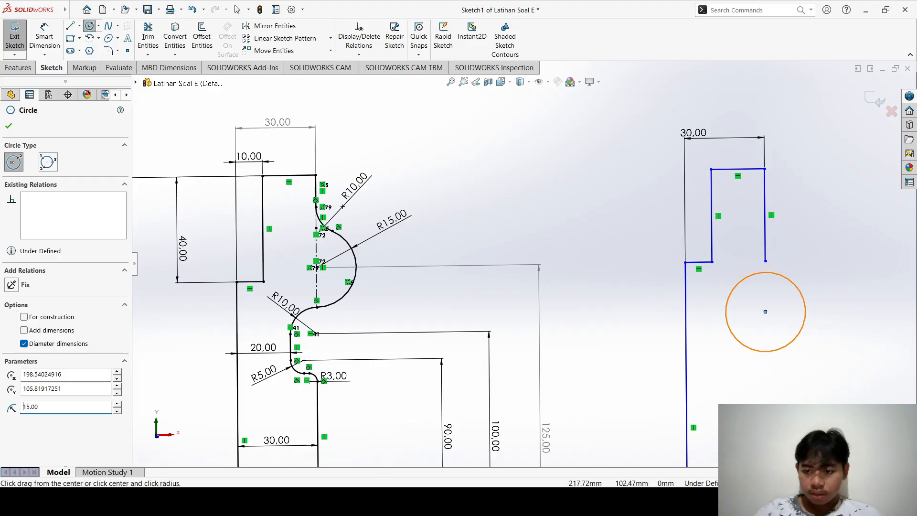
key(Escape)
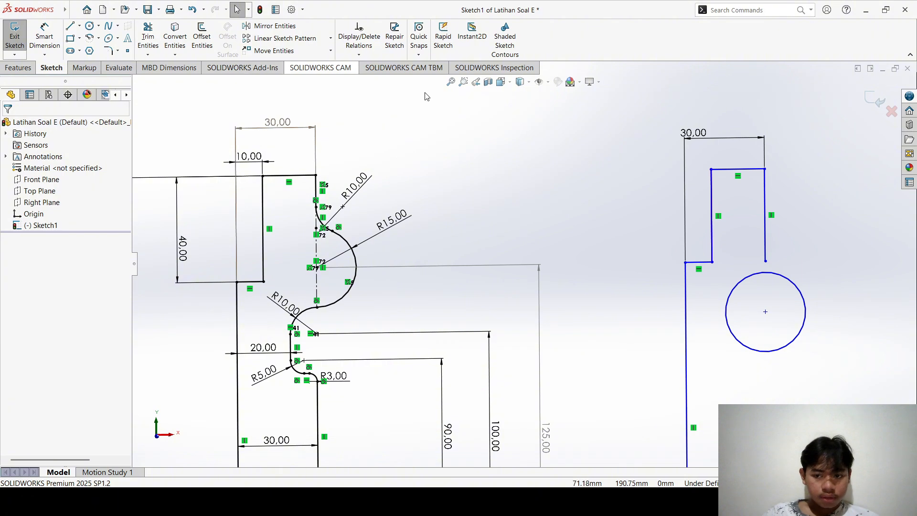
- Trim away the short vertical line and redraw it from the upper edge's free end down to the circle's topmost point
click(148, 37)
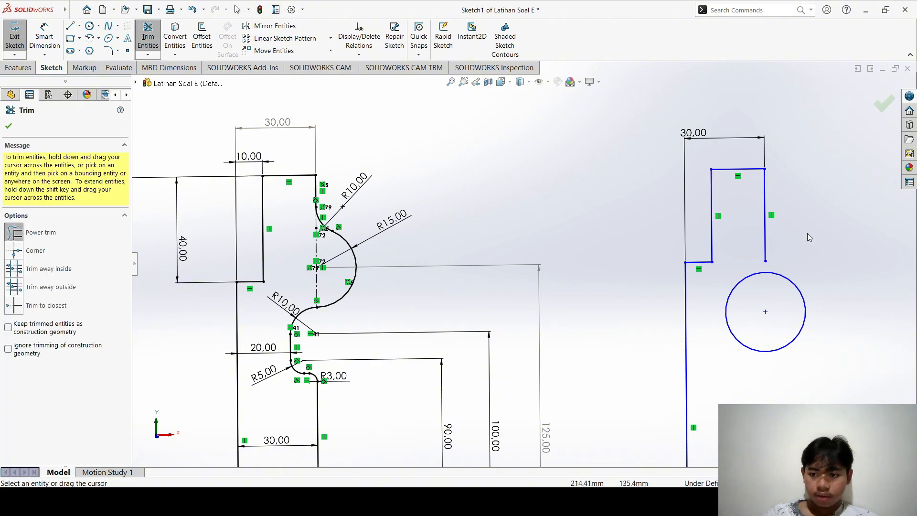
key(Escape)
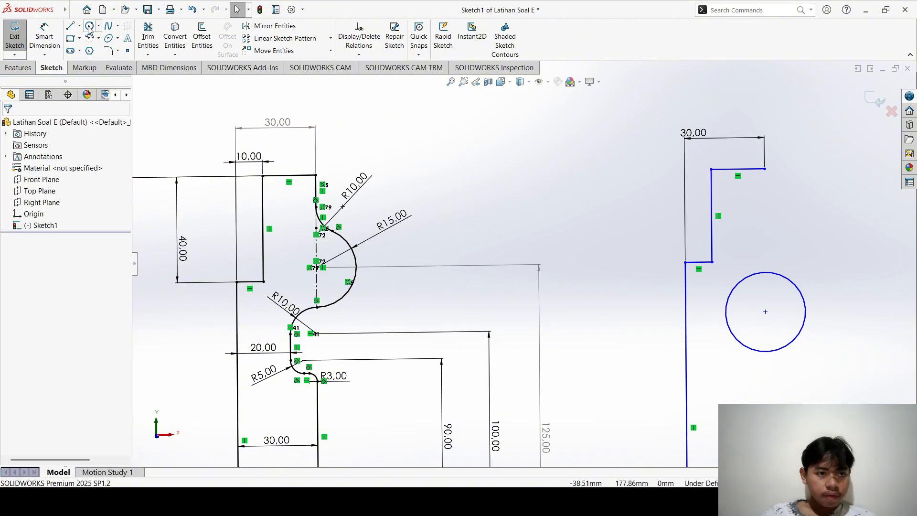
click(71, 27)
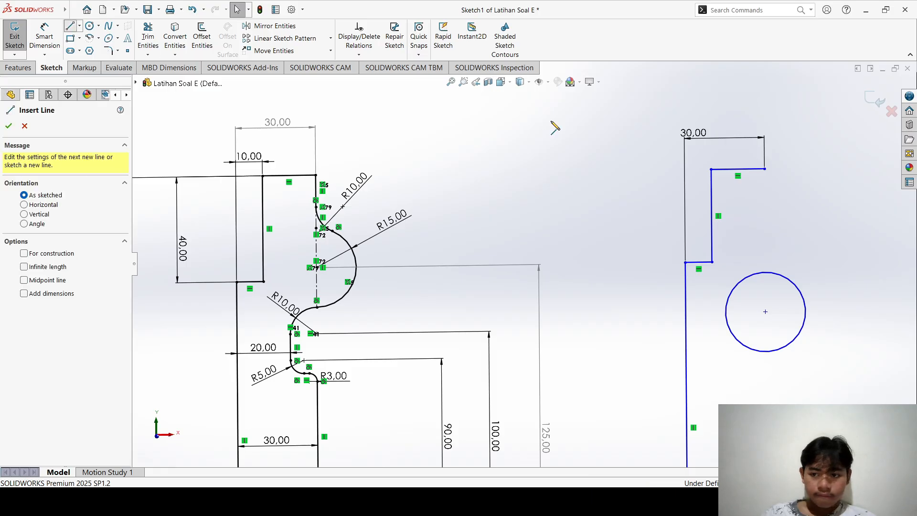
click(765, 169)
click(765, 266)
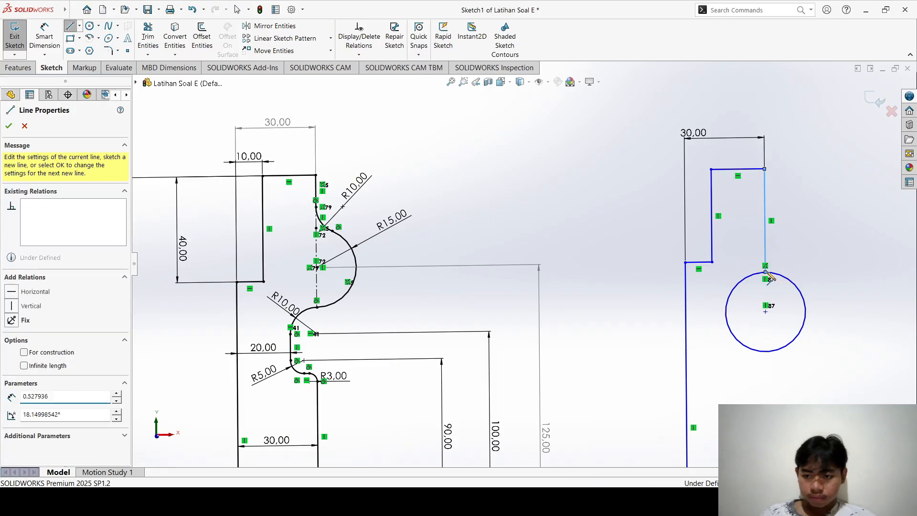
key(Escape)
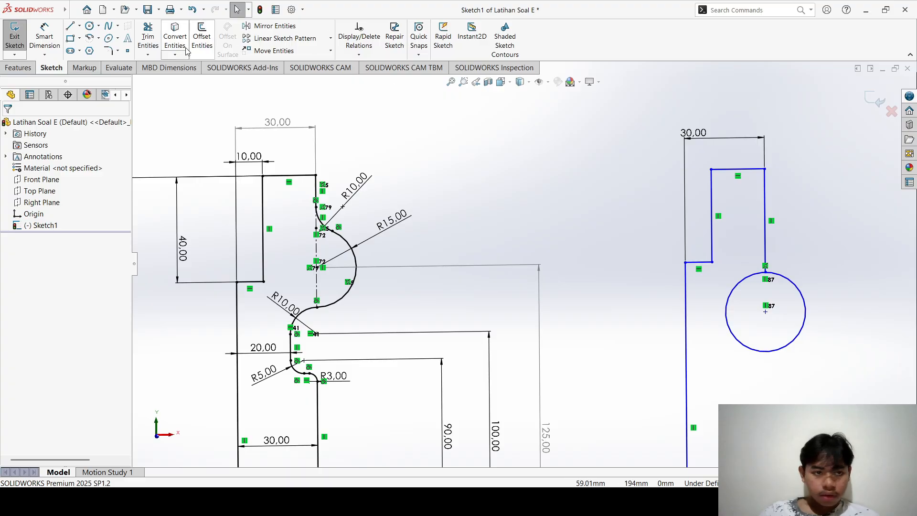
- Draw a vertical construction line across the R15 circle from its topmost to its bottommost point
click(148, 38)
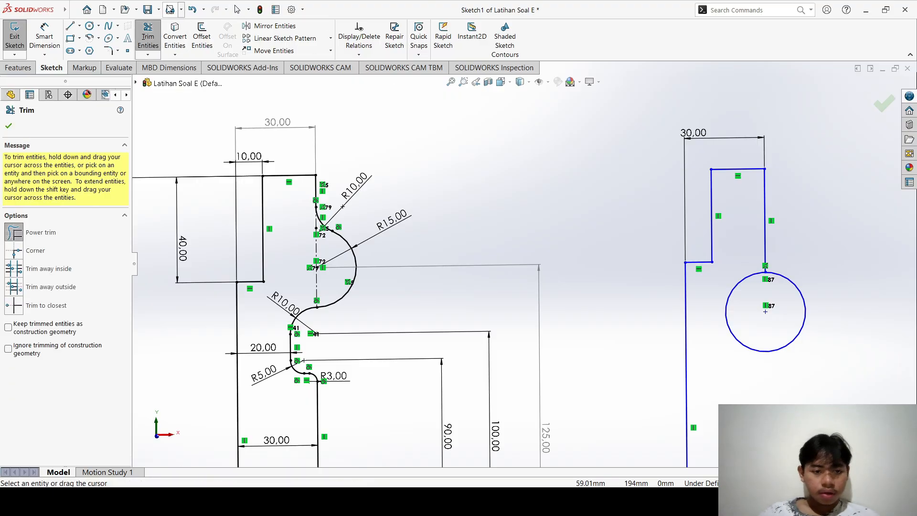
click(80, 27)
click(94, 51)
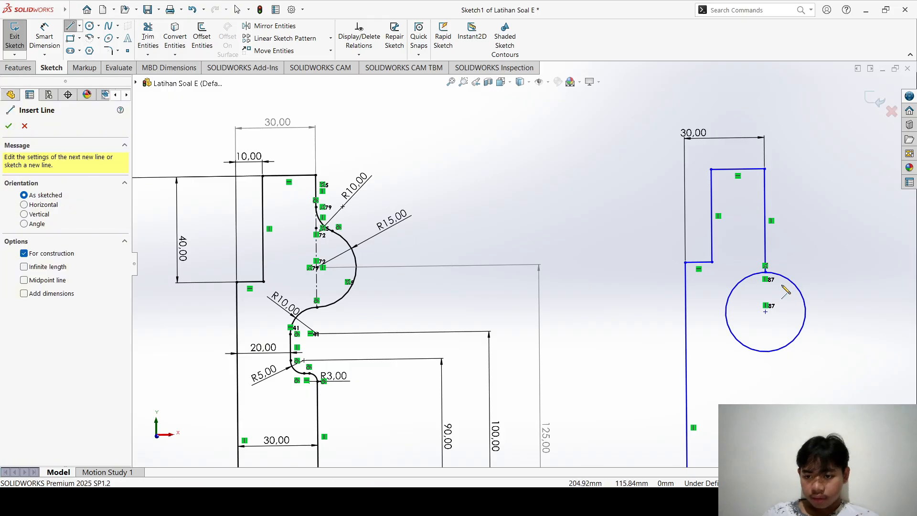
click(766, 273)
click(765, 351)
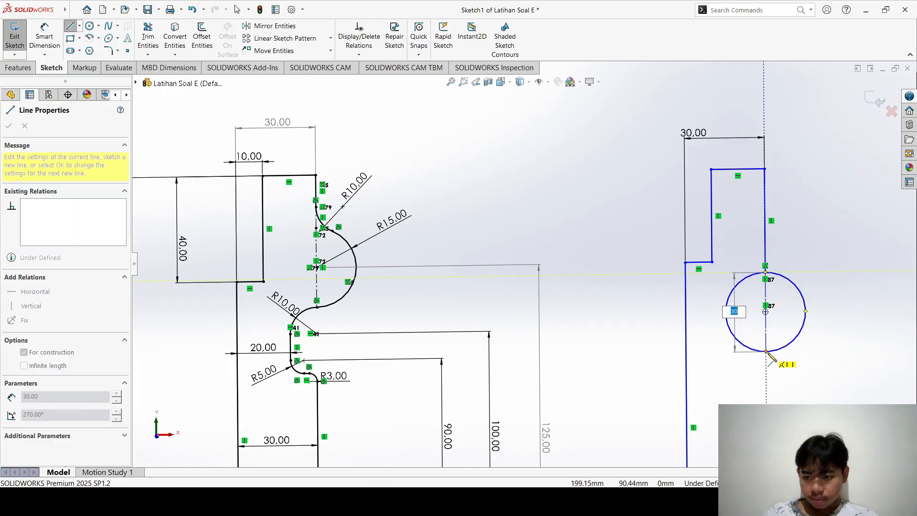
key(Escape)
- Trim away the left half of the R15 circle, keeping the right-hand semicircle
click(148, 36)
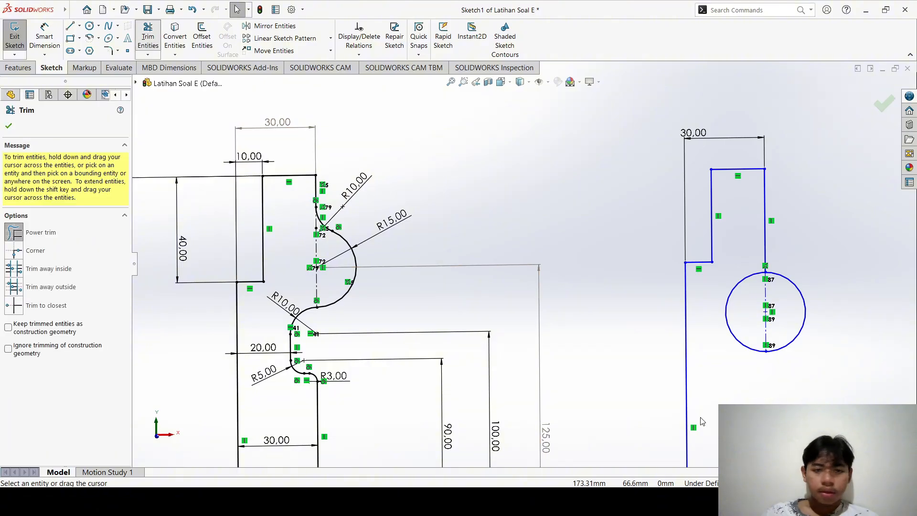
drag(715, 414, 740, 328)
key(Escape)
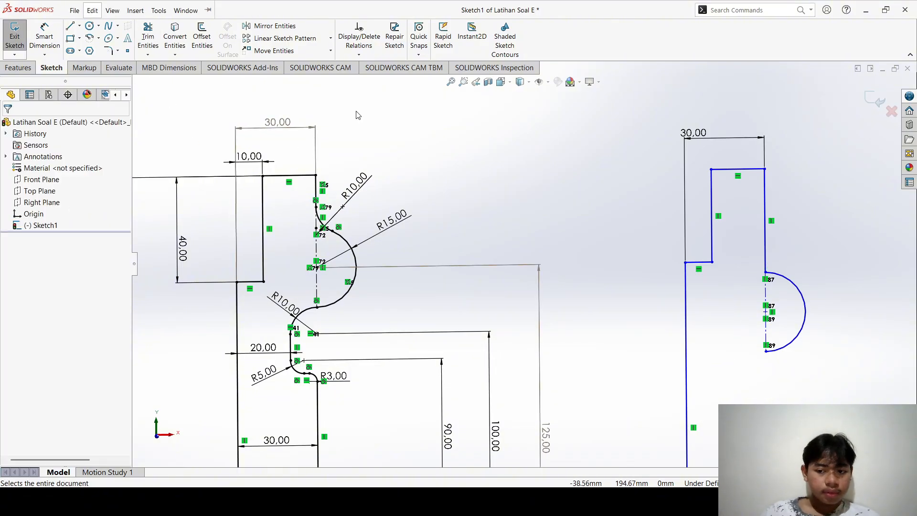
click(108, 50)
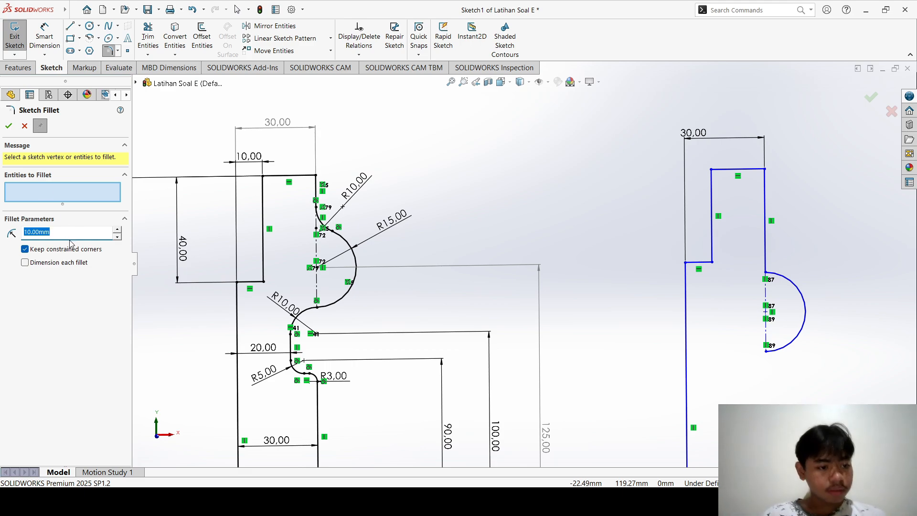
key(Escape)
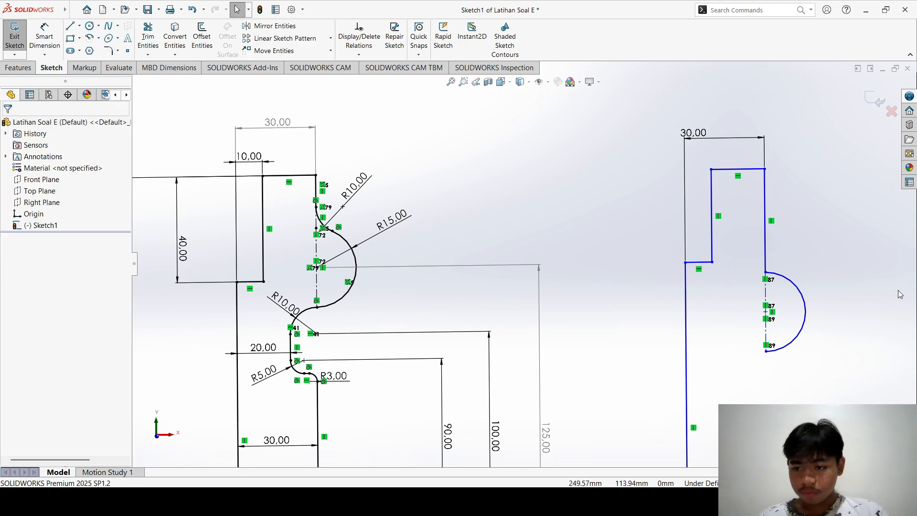
click(779, 275)
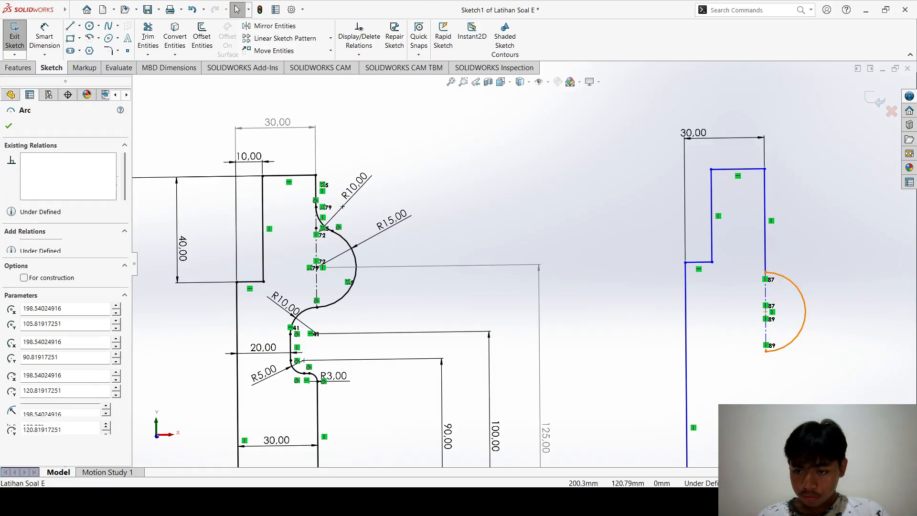
click(766, 273)
key(Escape)
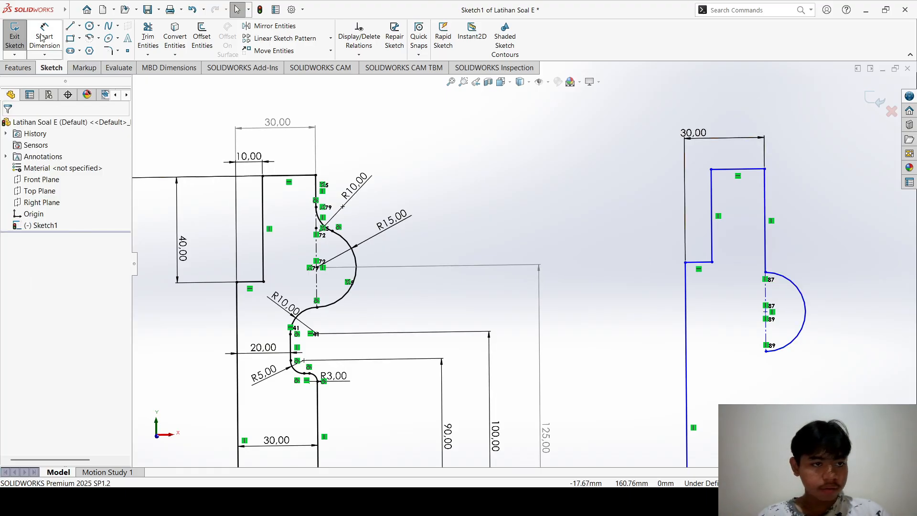
- Fillet the corner between the vertical line and the upper end of the semicircle with a 10 mm radius
click(108, 51)
scroll(821, 255, down, 1)
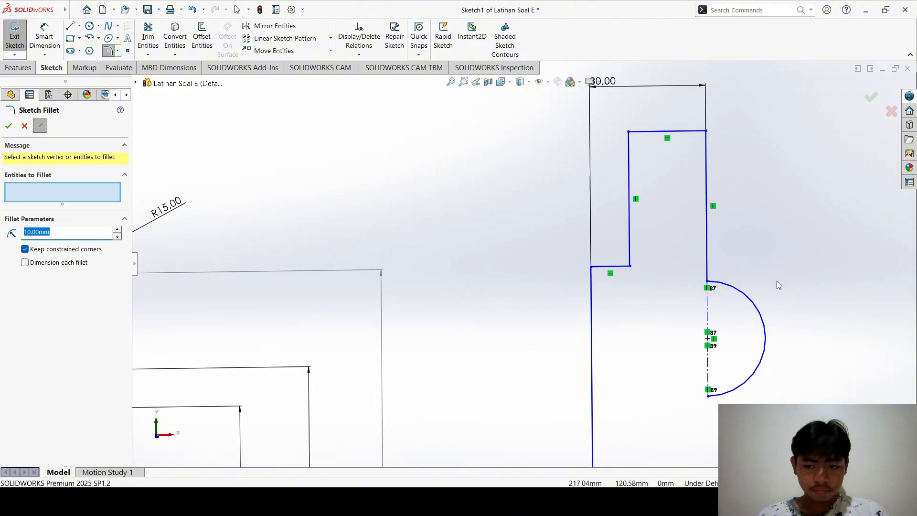
click(774, 281)
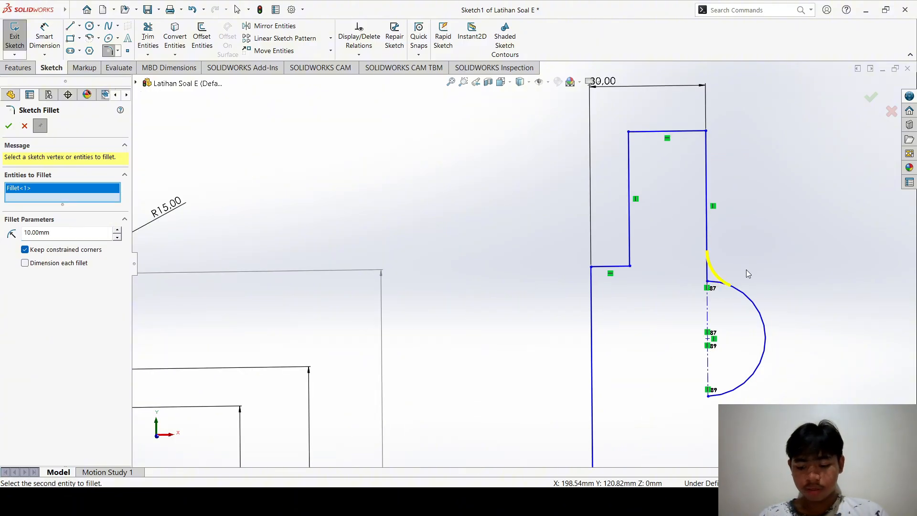
key(Return)
click(9, 126)
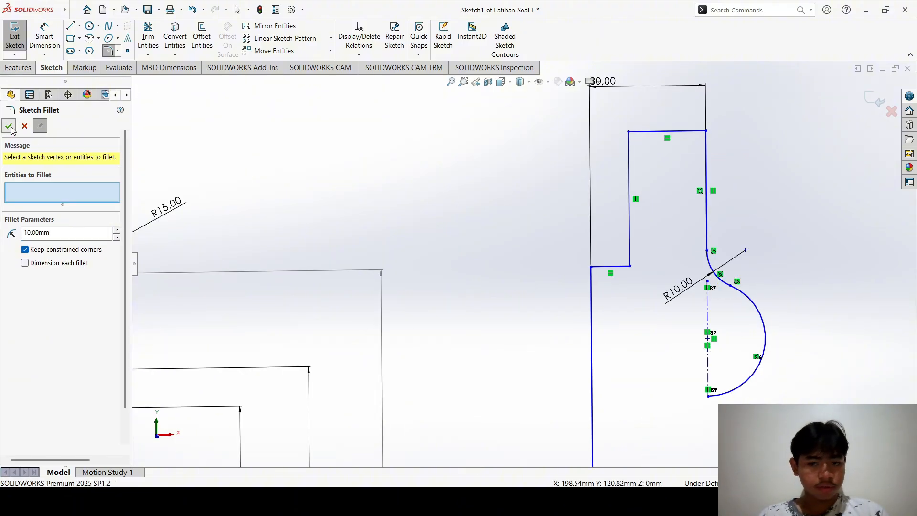
- Draw a circle with a radius of 5 mm, centred vertically below the semicircle's lower endpoint
scroll(603, 266, up, 2)
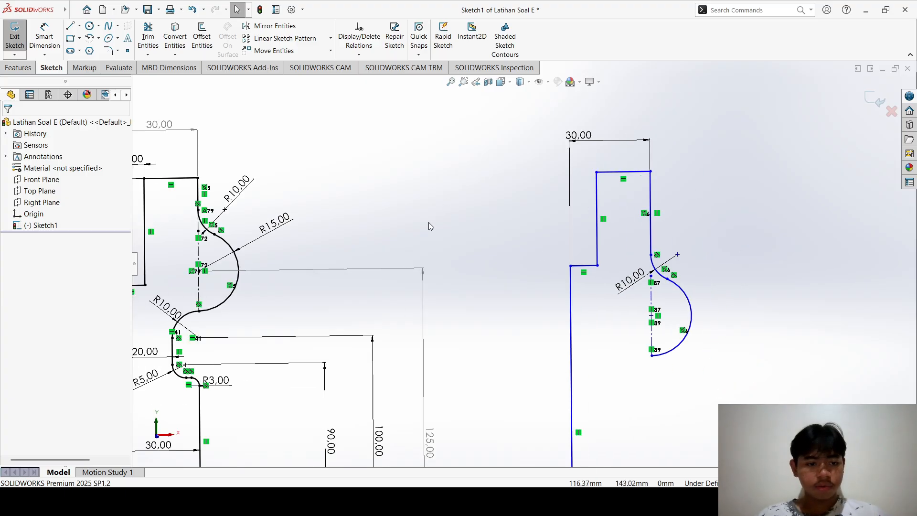
scroll(206, 242, down, 1)
scroll(566, 308, up, 2)
scroll(566, 308, down, 2)
scroll(793, 330, down, 1)
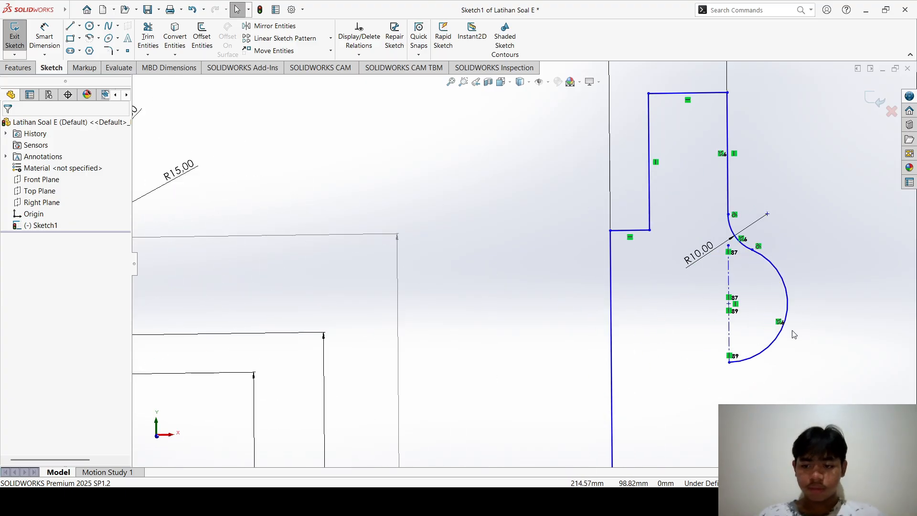
scroll(734, 359, up, 2)
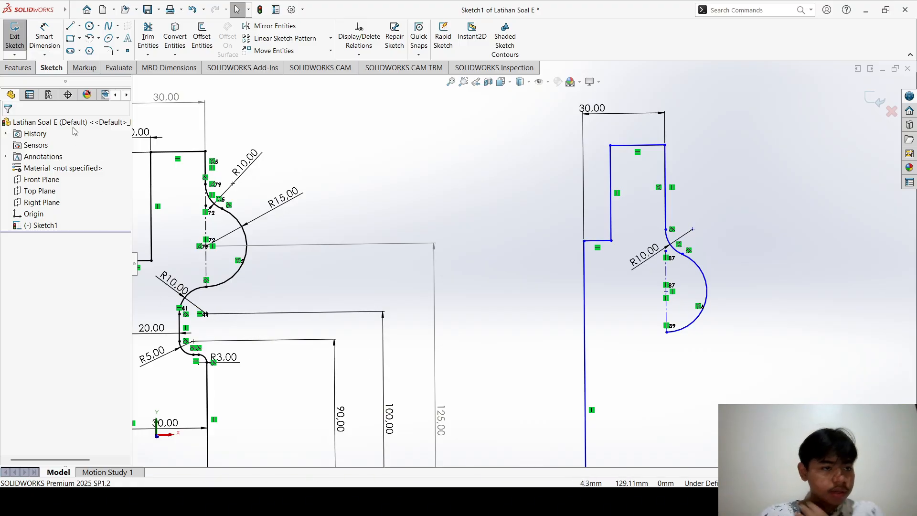
click(90, 26)
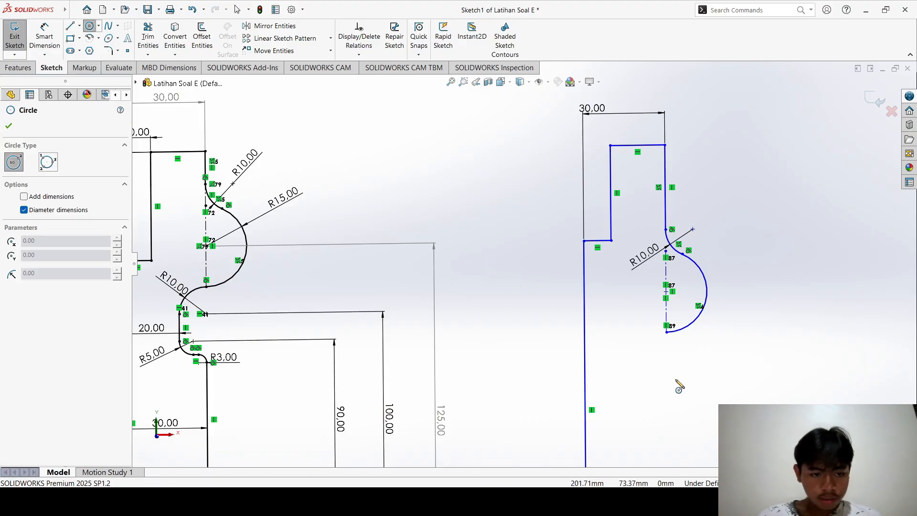
click(666, 356)
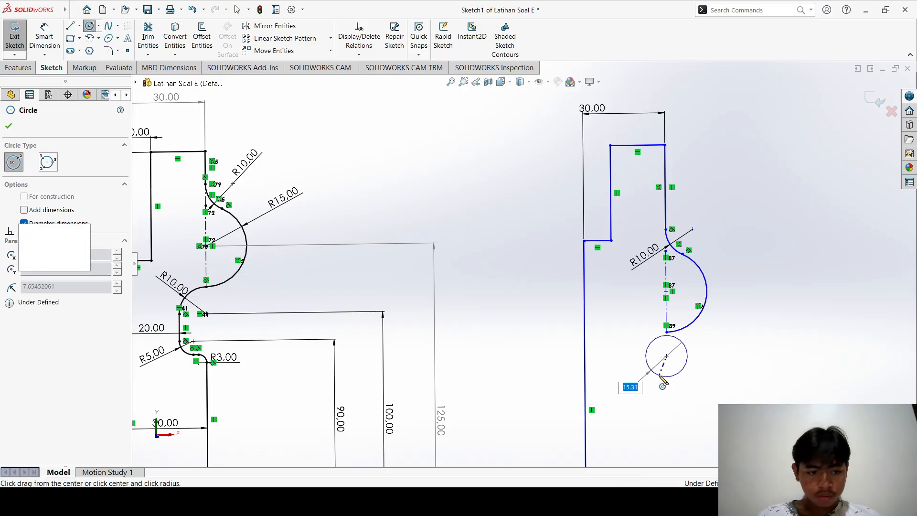
click(663, 380)
text(4)
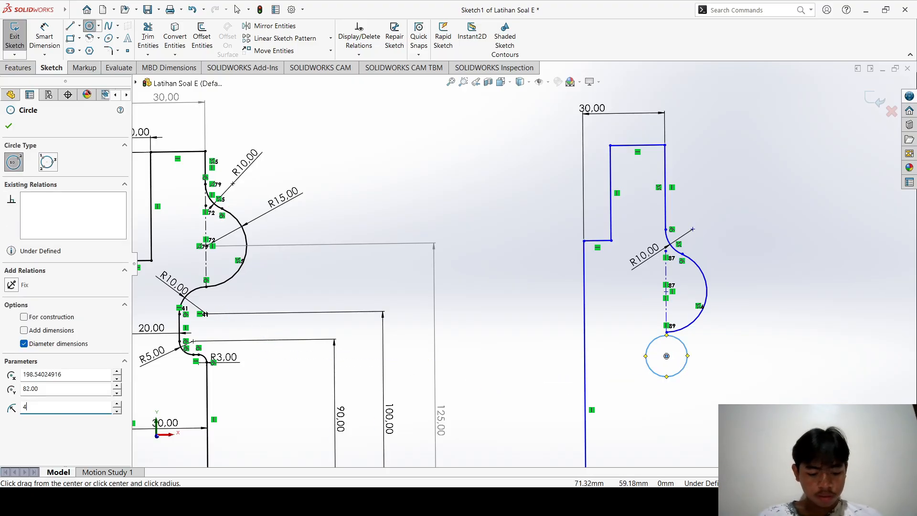
key(Return)
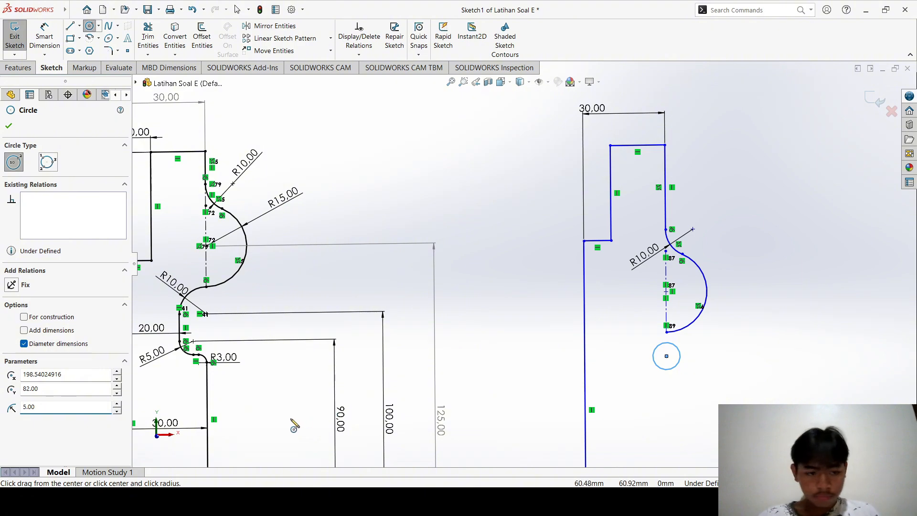
key(Escape)
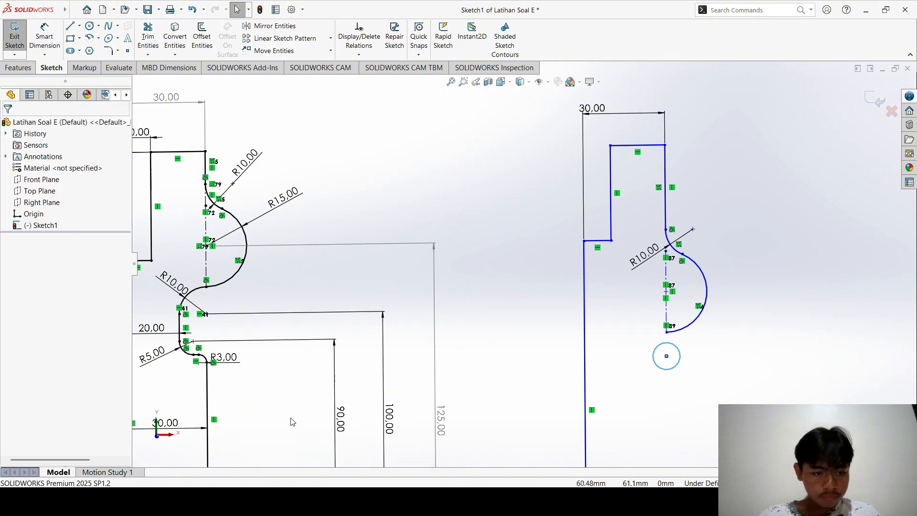
click(93, 29)
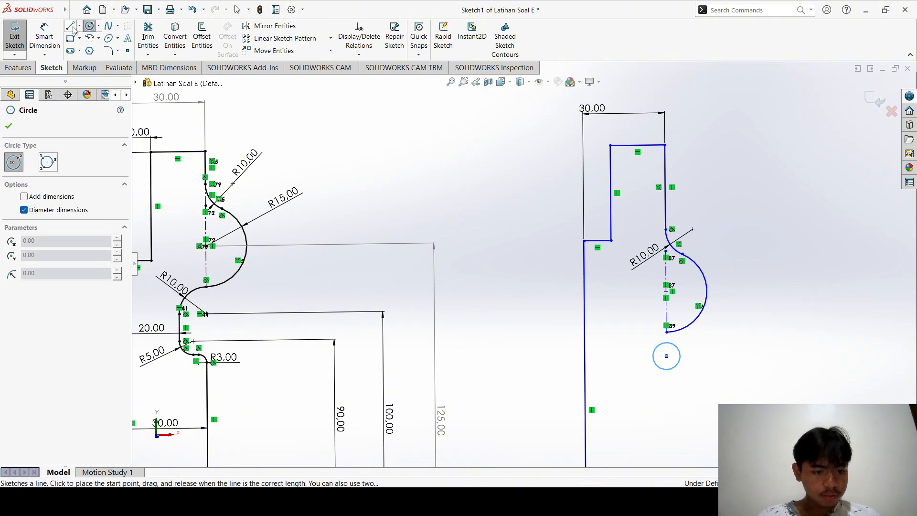
key(Escape)
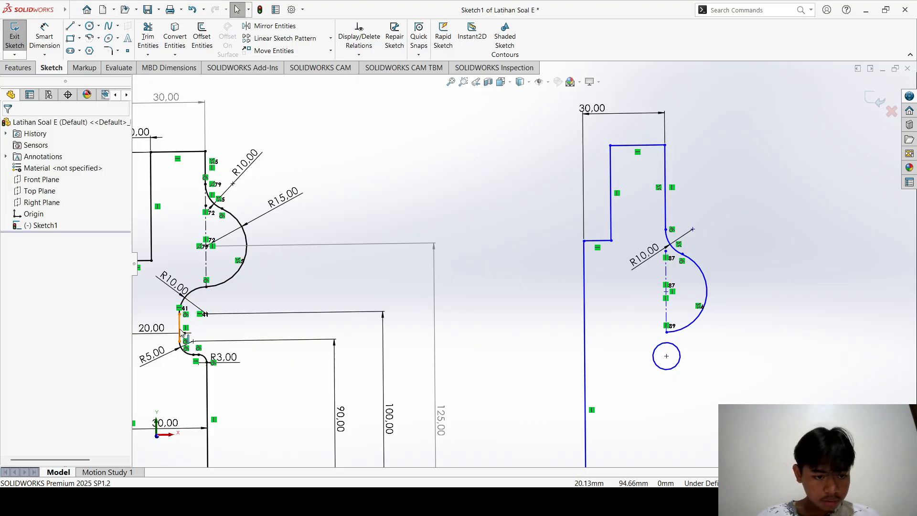
- Sketch a vertical line about 11 mm long below the small circle, aligned with and tangent to its left side
click(181, 332)
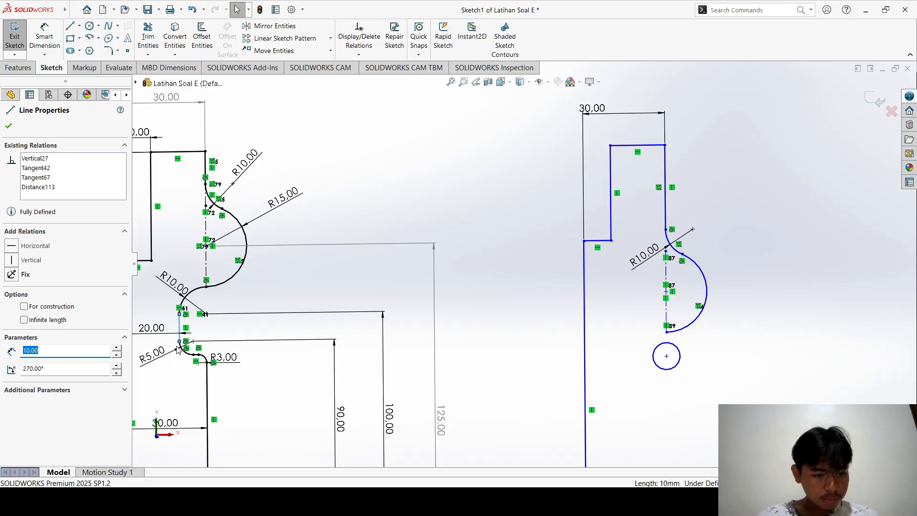
key(Escape)
key(l)
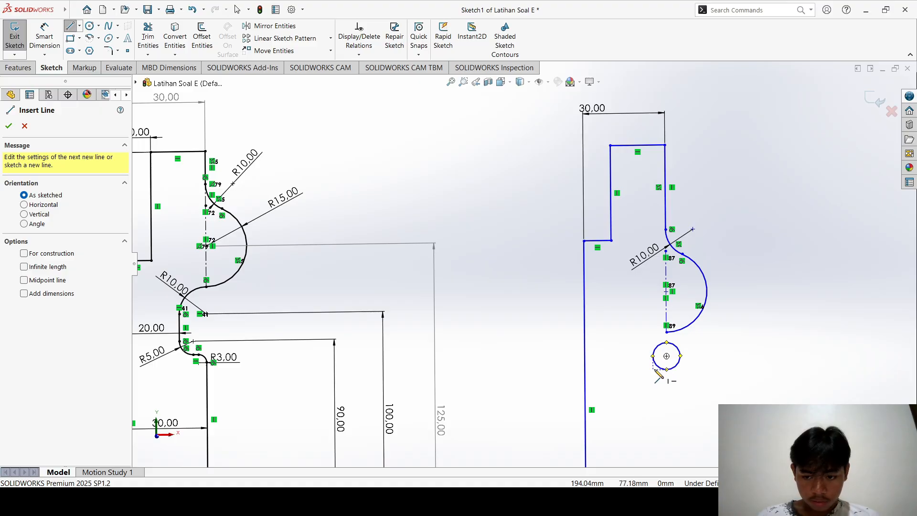
click(653, 370)
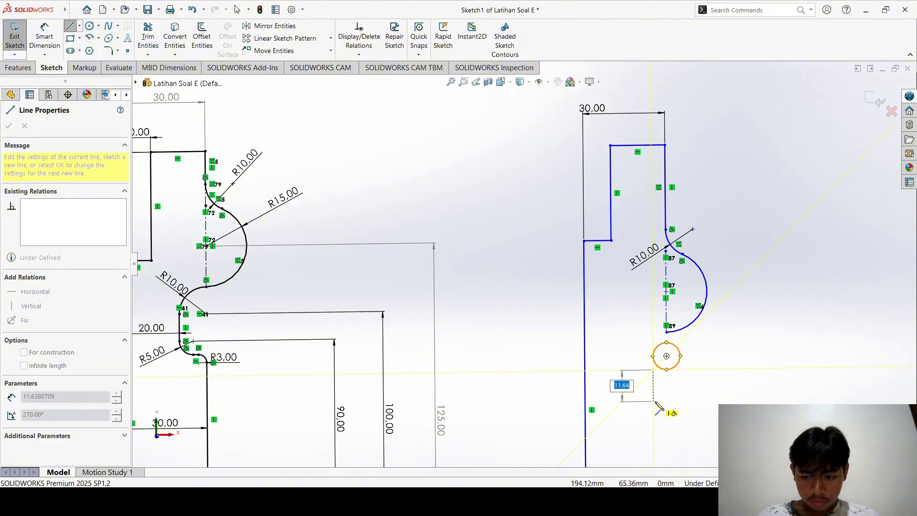
click(653, 399)
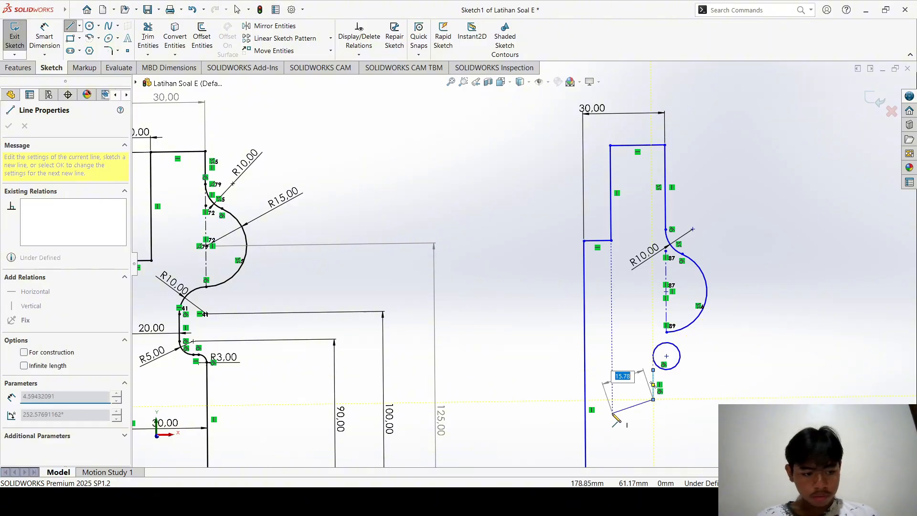
key(Escape)
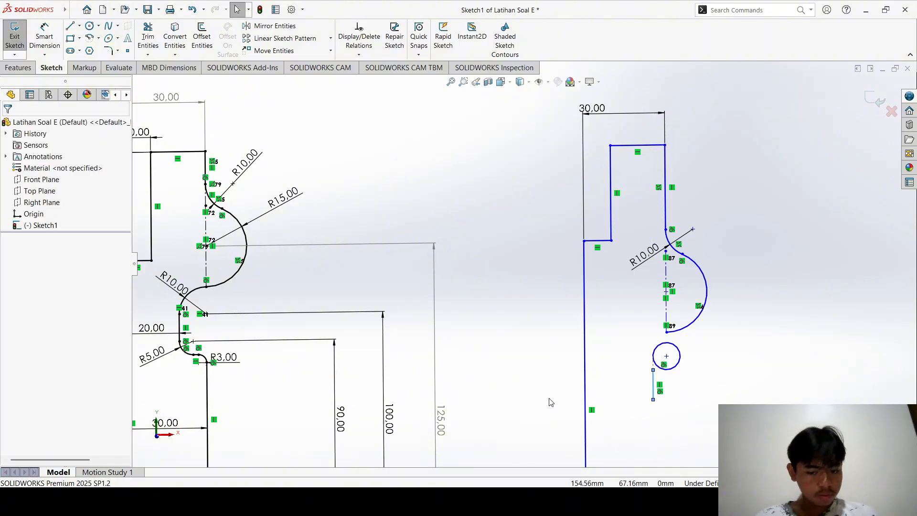
- Set the length of the vertical line below the small circle to 10 mm
click(653, 389)
double_click(56, 350)
text(10)
key(Return)
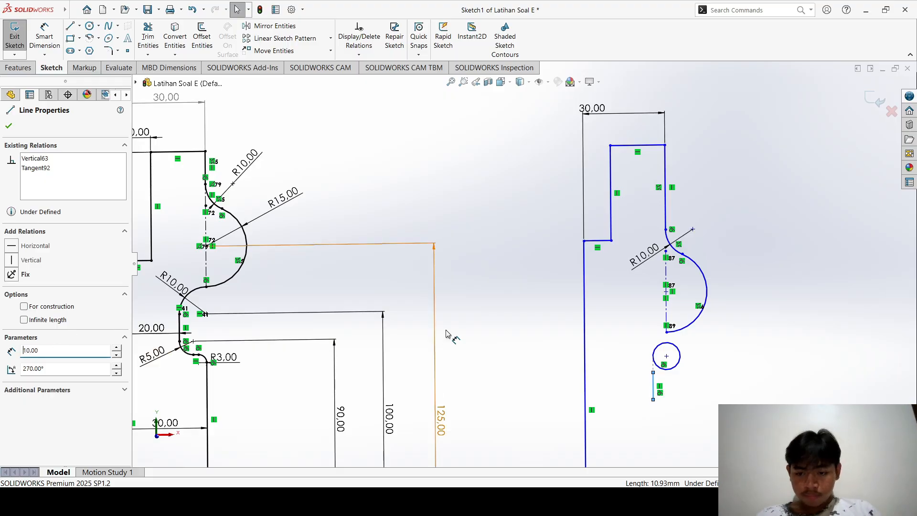
- Select the small circle together with the short vertical line and check their existing and available relations
click(830, 339)
scroll(772, 334, down, 3)
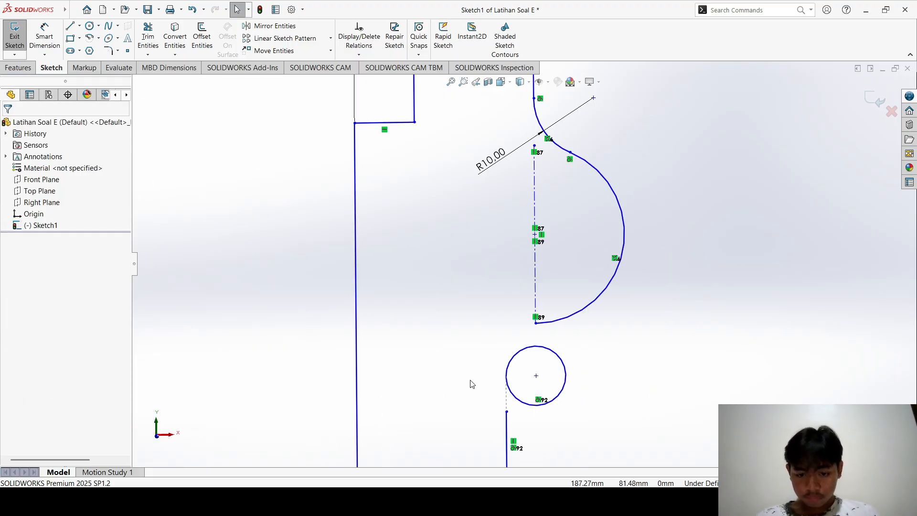
click(512, 372)
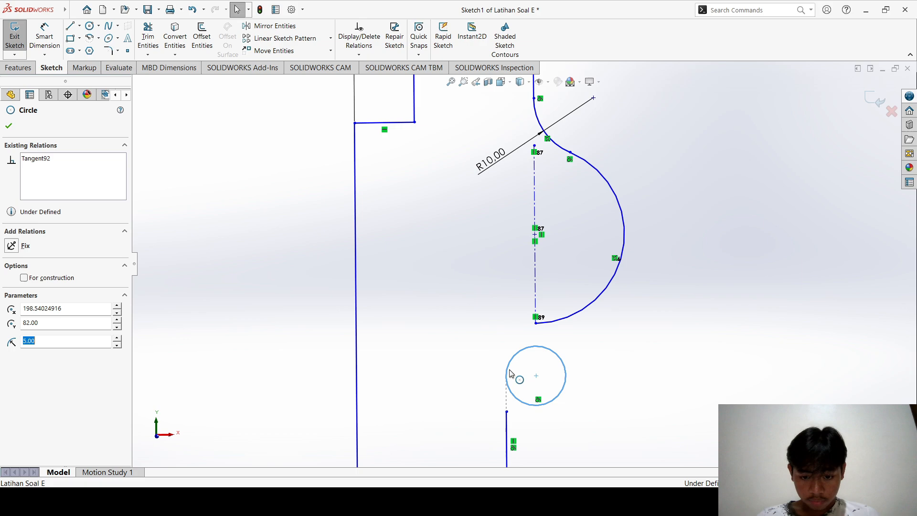
ctrl+click(507, 429)
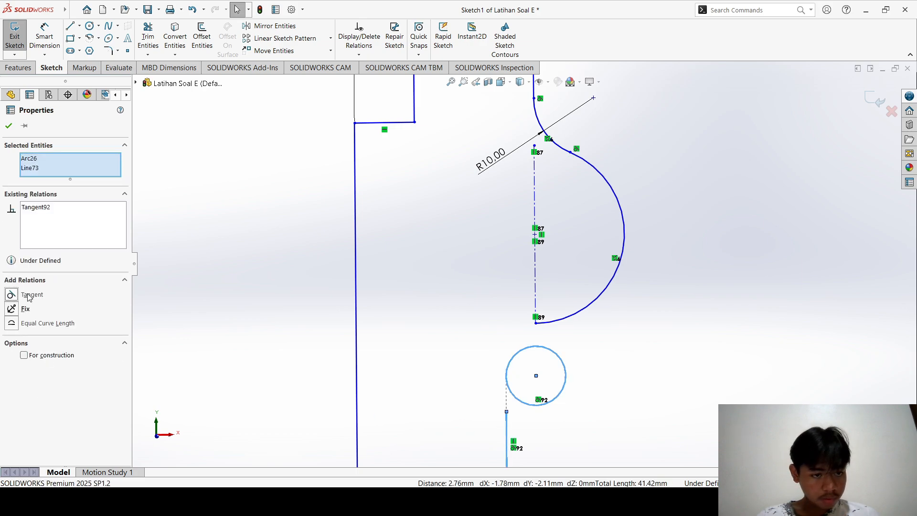
click(633, 364)
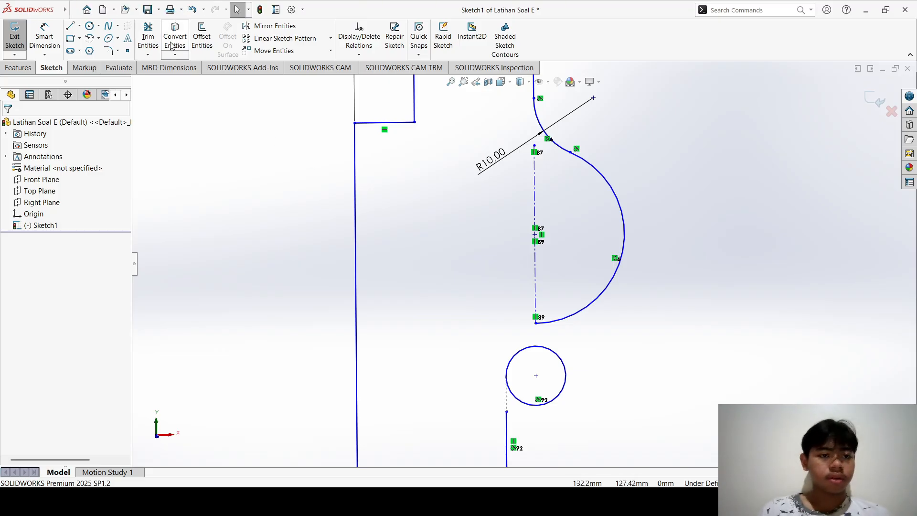
- Delete the whole unfinished copy of the profile, leaving only the dimensioned original
scroll(409, 289, up, 7)
scroll(481, 340, down, 2)
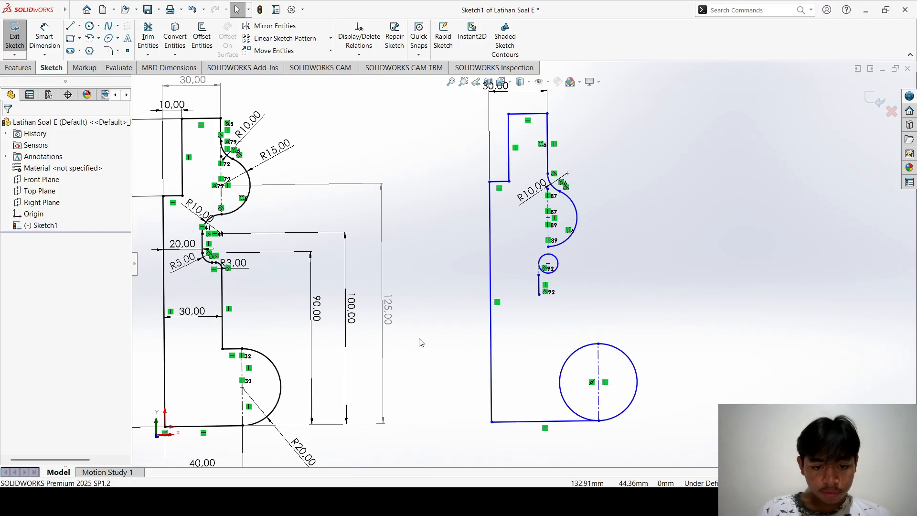
scroll(178, 264, down, 1)
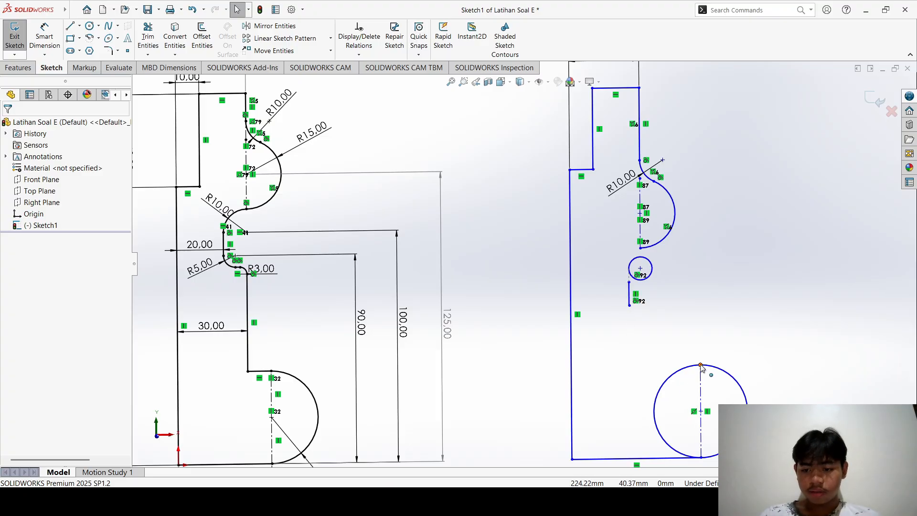
scroll(665, 291, up, 5)
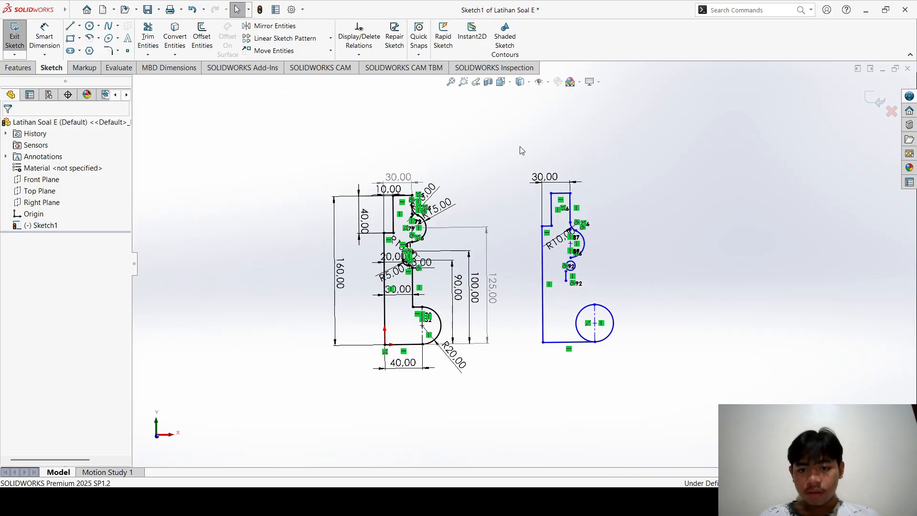
mouse_move(520, 147)
mouse_down()
mouse_move(691, 450)
mouse_move(690, 406)
mouse_up()
key(Delete)
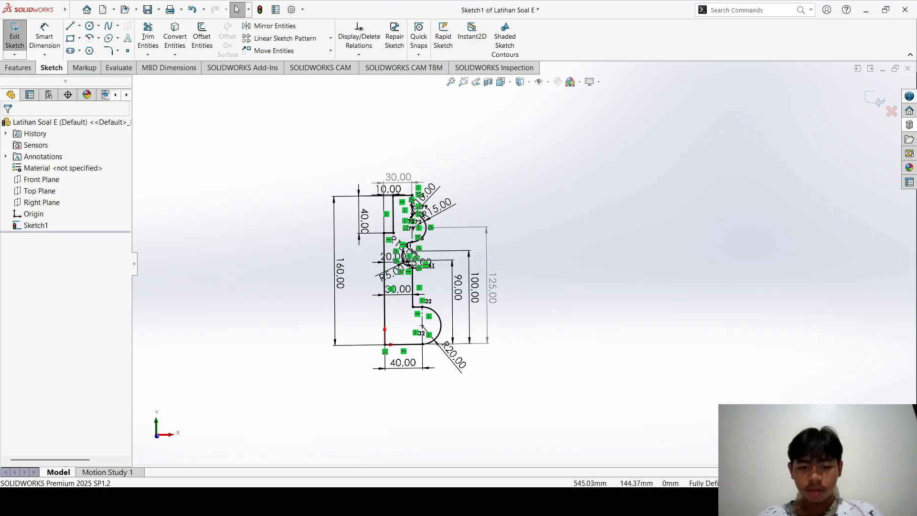